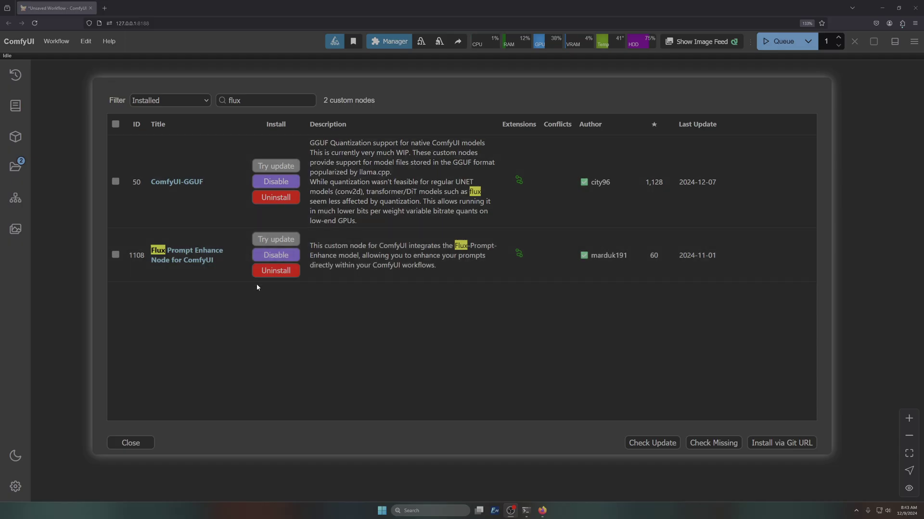
Close the custom nodes manager and load the Flux Schnell workflow template
click(145, 444)
click(462, 387)
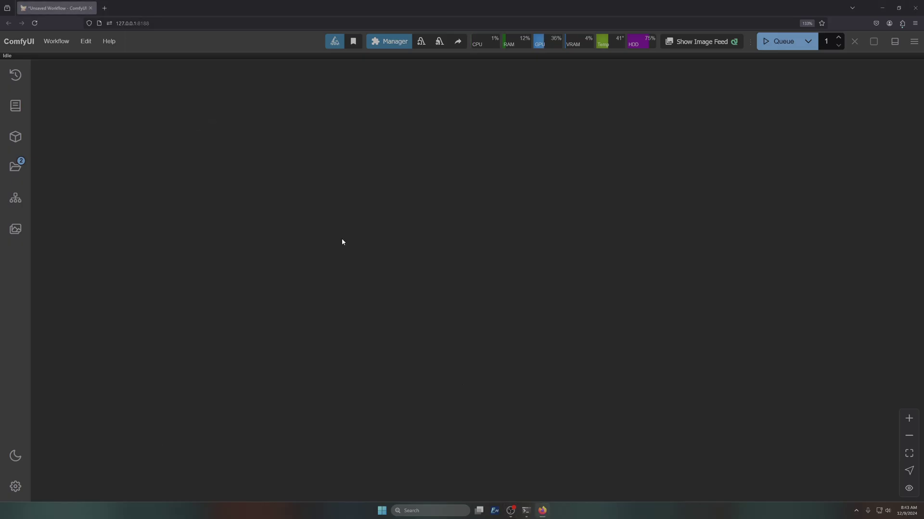
click(56, 41)
click(79, 98)
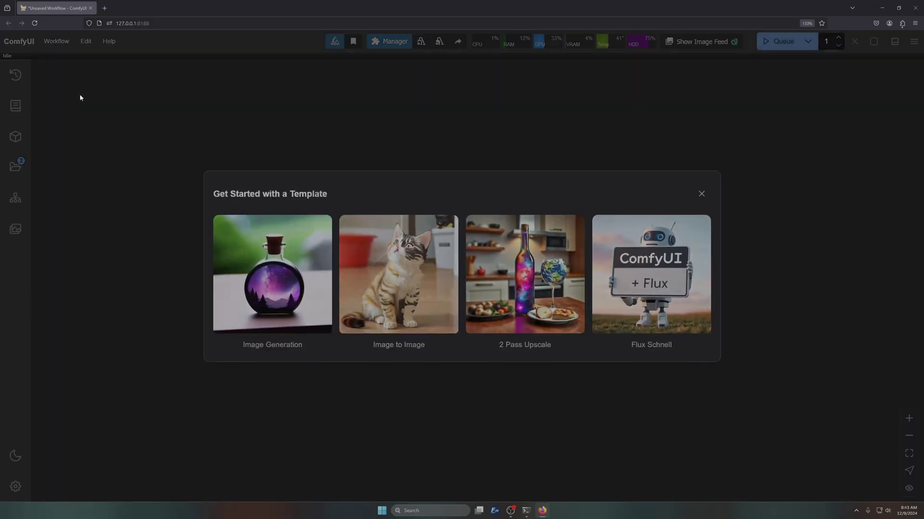
click(656, 250)
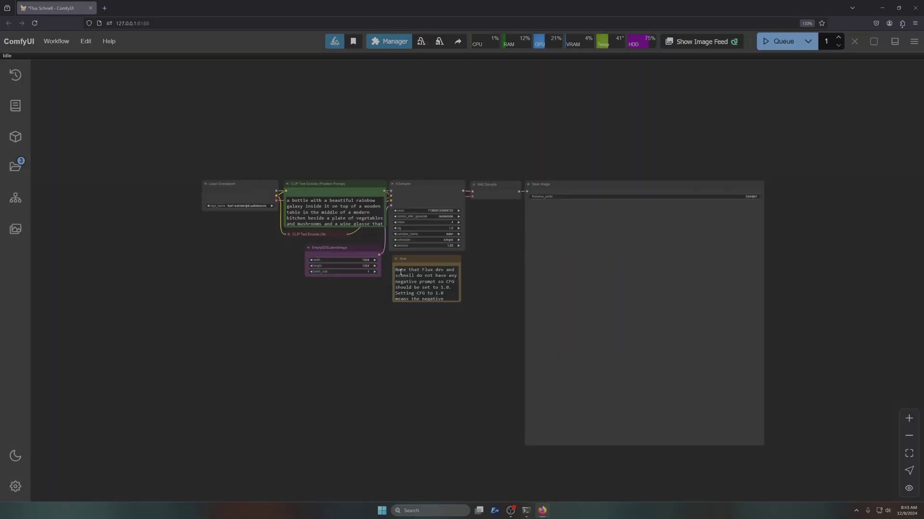
Replace the Save Image node with an enlarged Preview Image node connected to the VAE Decode image output
key(Delete)
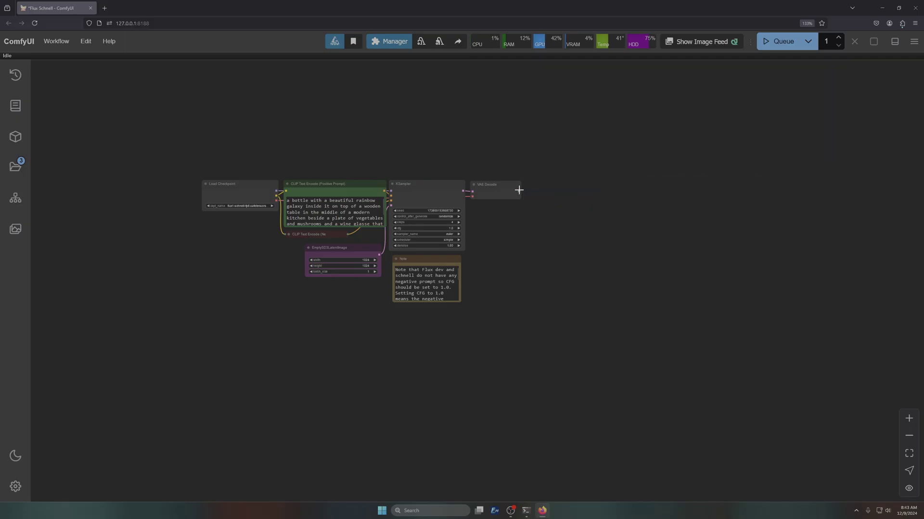
drag(519, 191, 724, 379)
click(579, 273)
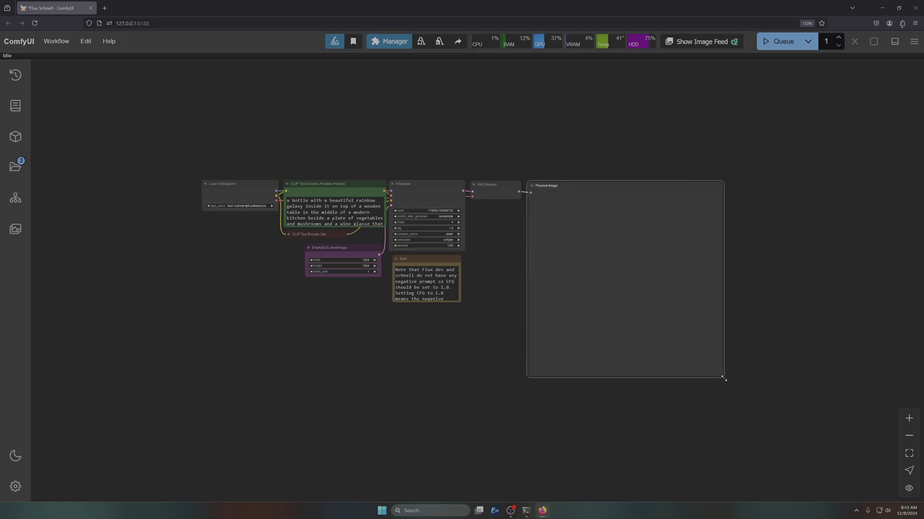
Move the Load Checkpoint node up and away from the positive prompt node
scroll(146, 267, up, 3)
drag(229, 227, 365, 332)
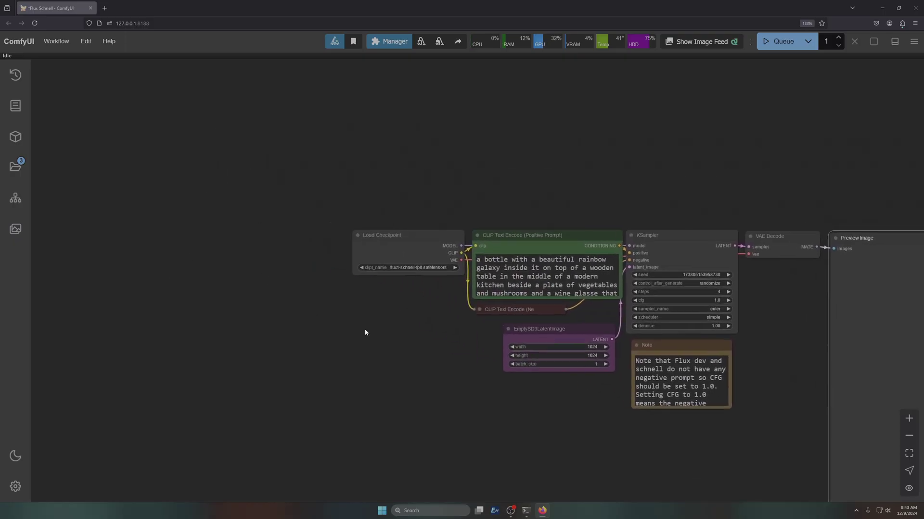
drag(391, 235, 273, 201)
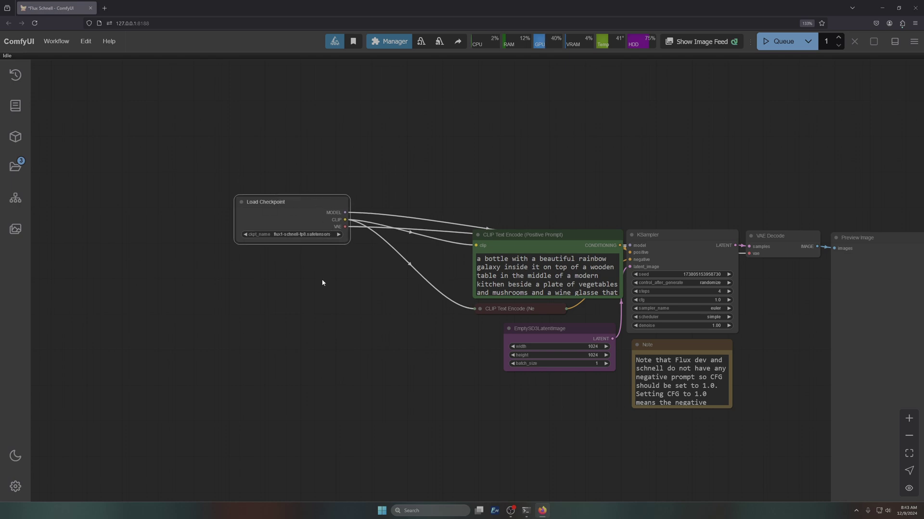
drag(359, 371, 403, 397)
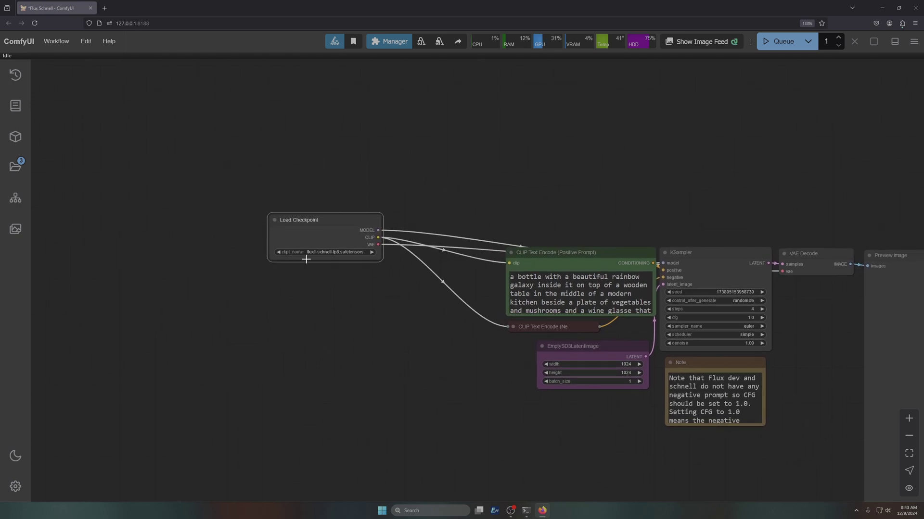
Choose Flux1D\flux1CompactCLIPAnd_Flux1DevFp8.safetensors as the checkpoint in the Load Checkpoint node
scroll(306, 259, up, 8)
click(314, 225)
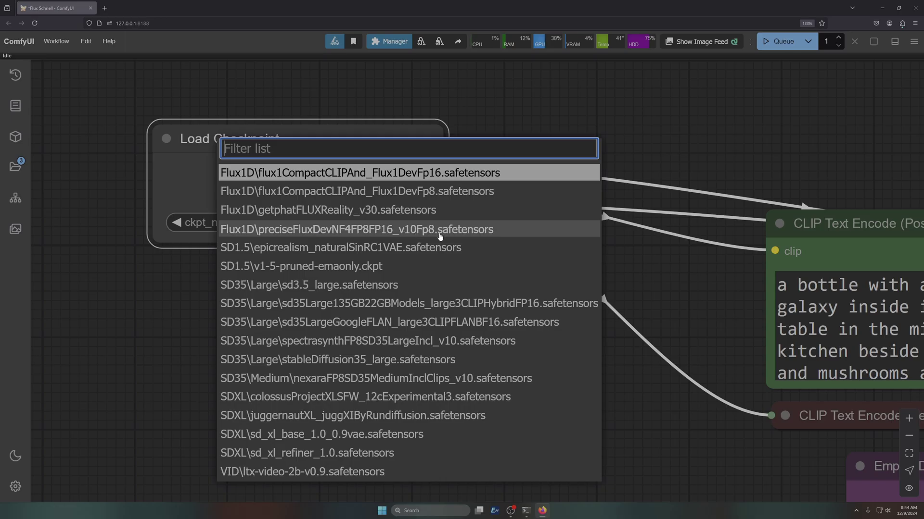
click(336, 192)
scroll(392, 286, down, 4)
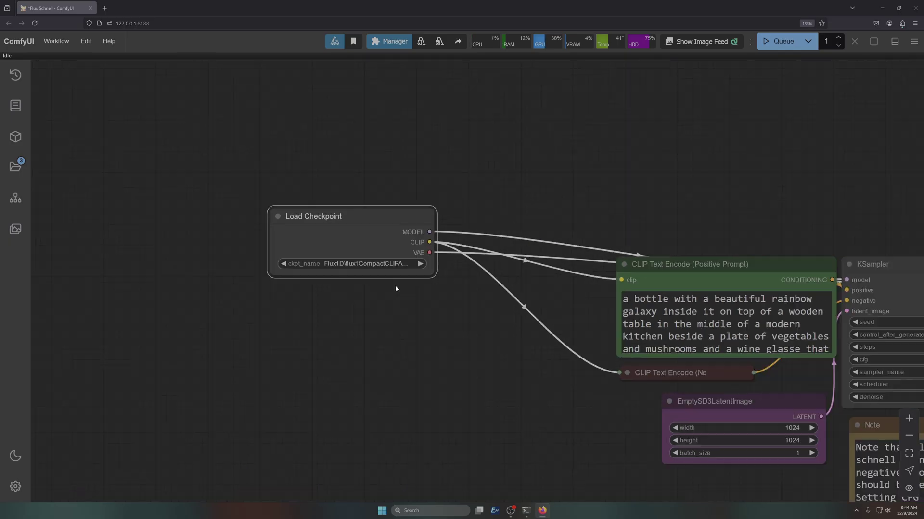
Try to set the KSampler's steps to 30
drag(594, 221, 180, 140)
scroll(411, 242, up, 8)
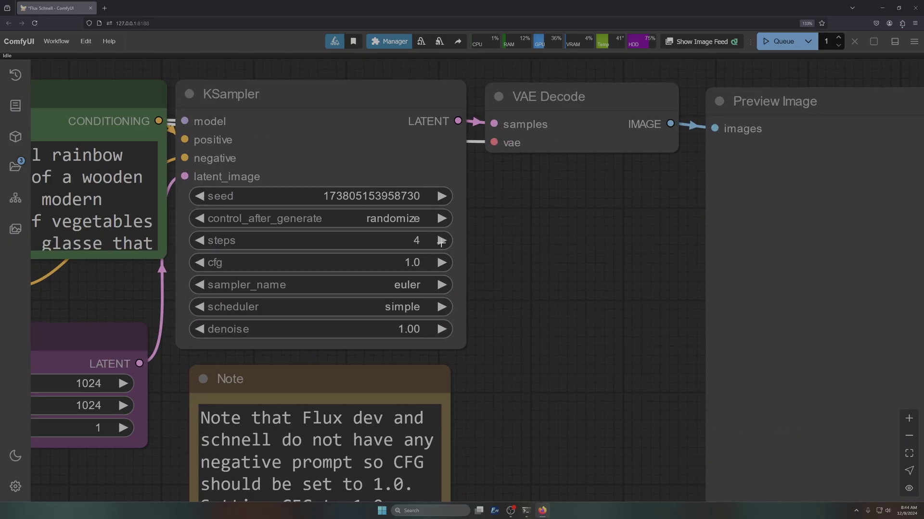
click(411, 242)
key(BackSpace)
text(30)
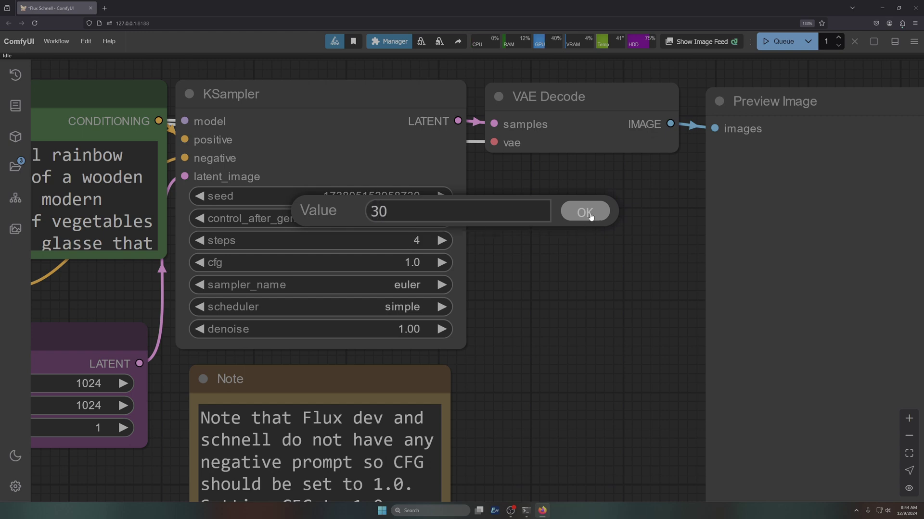
click(551, 294)
Add a Load Diffusion Model node in the empty space above the positive prompt node
scroll(551, 295, down, 5)
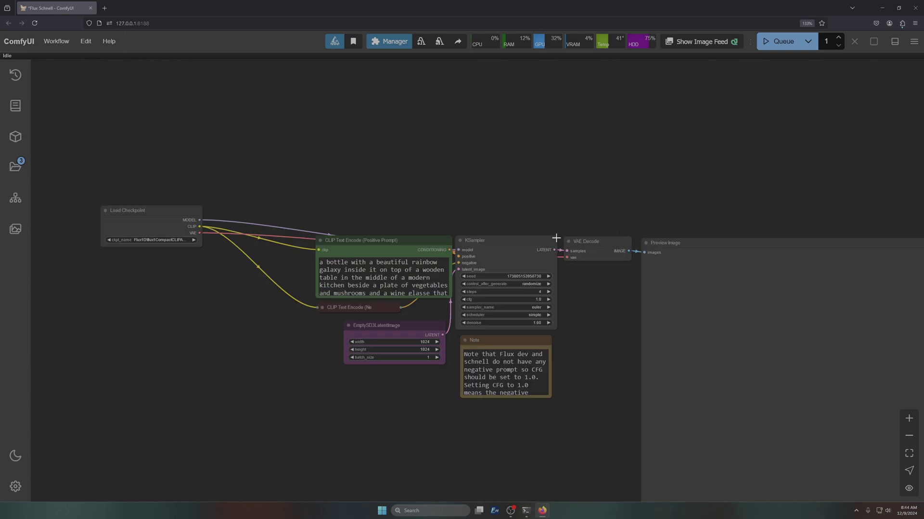
drag(308, 172, 432, 178)
double_click(433, 153)
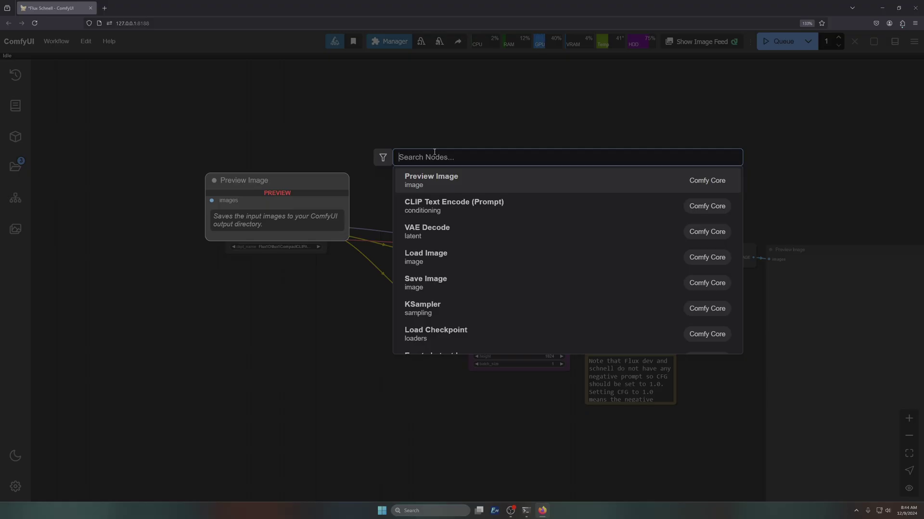
key(Escape)
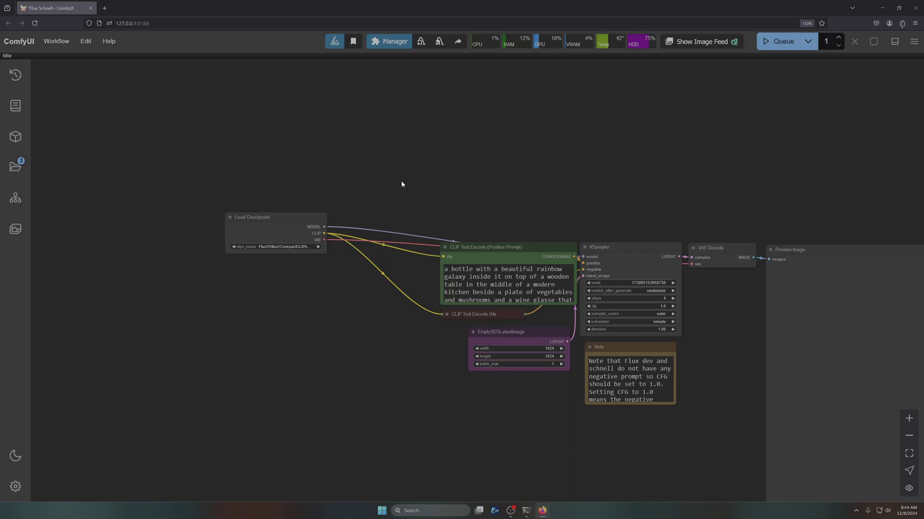
double_click(404, 130)
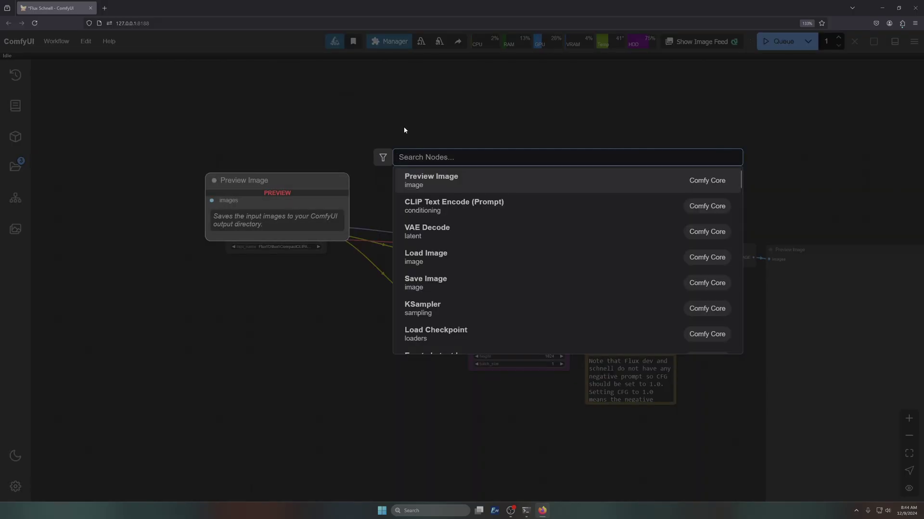
text(load diff)
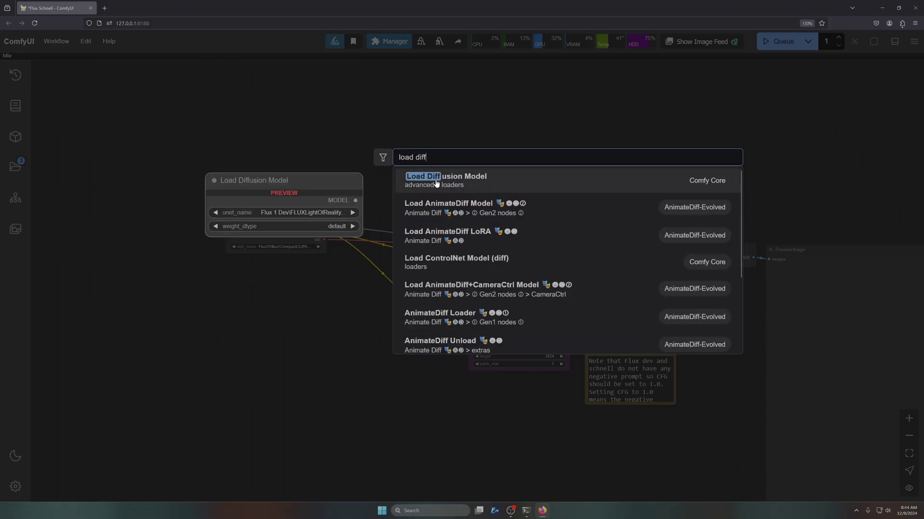
key(Return)
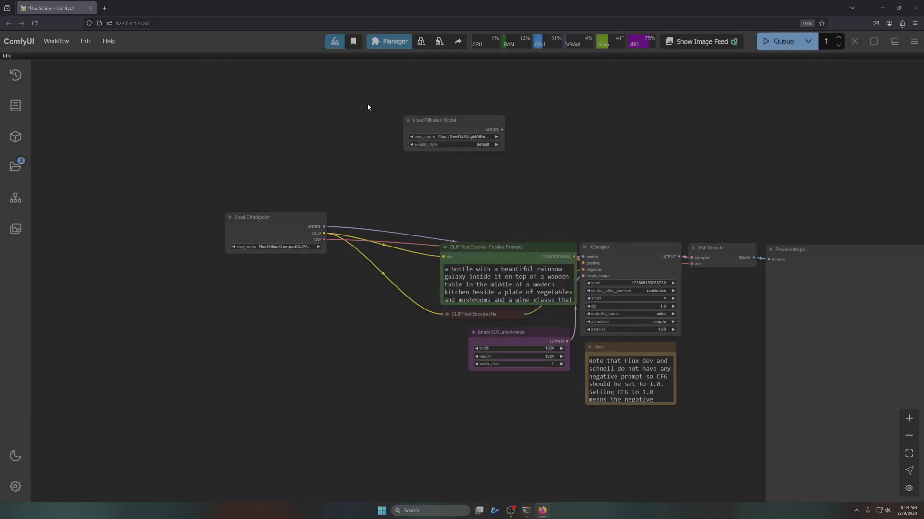
Add a DualCLIPLoader node and place it directly below the Load Diffusion Model node
double_click(344, 104)
text(dual)
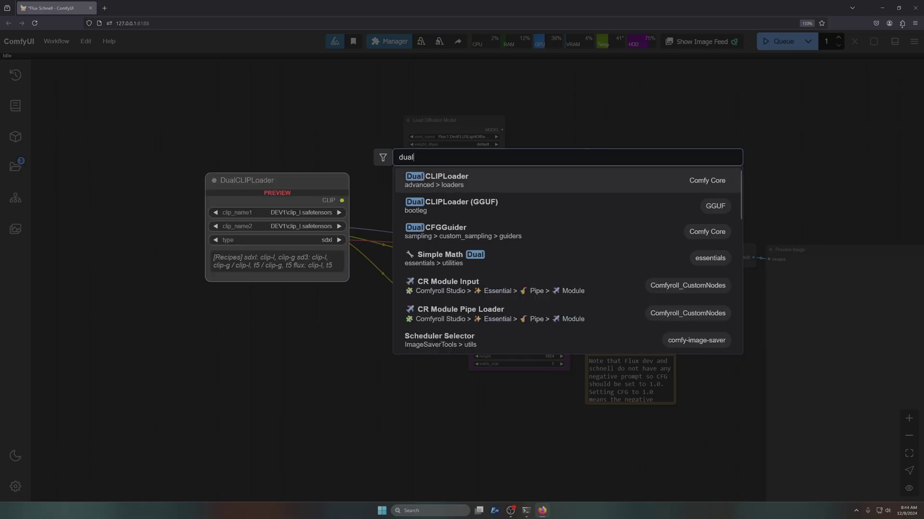
key(Return)
drag(391, 103, 448, 164)
Add a Load VAE node below DualCLIPLoader and move the three new loader nodes together beneath Load Checkpoint
double_click(327, 139)
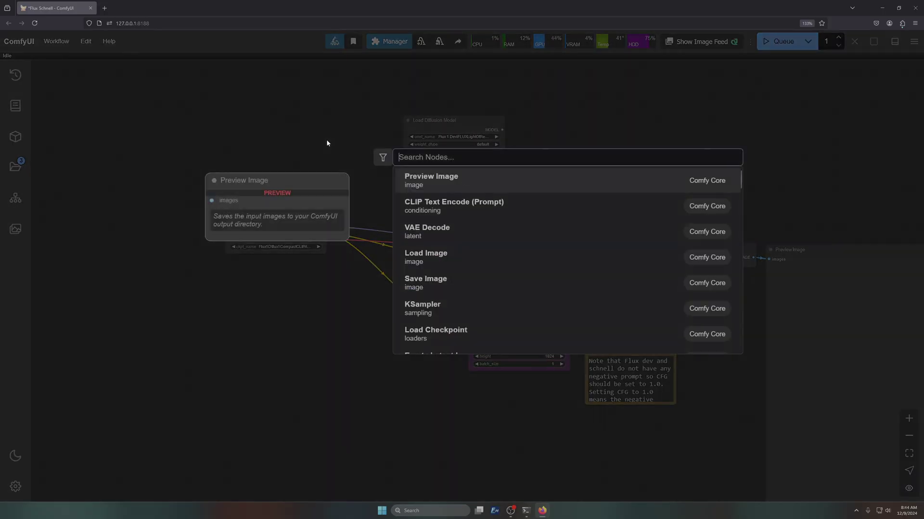
text(load vae)
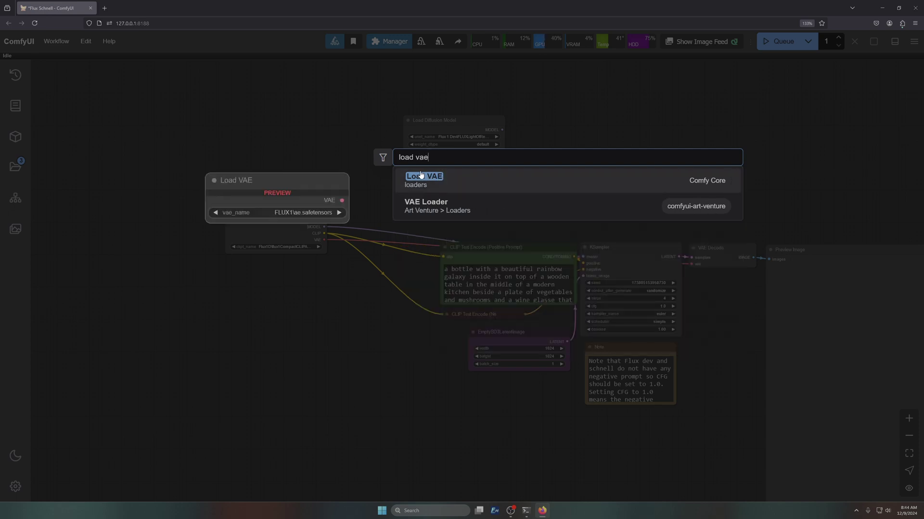
key(Return)
drag(377, 137, 462, 215)
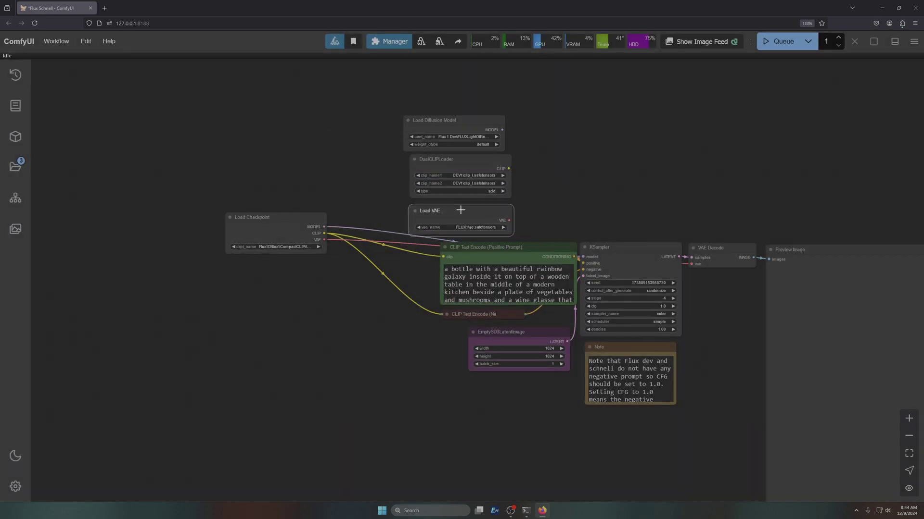
drag(375, 103, 515, 219)
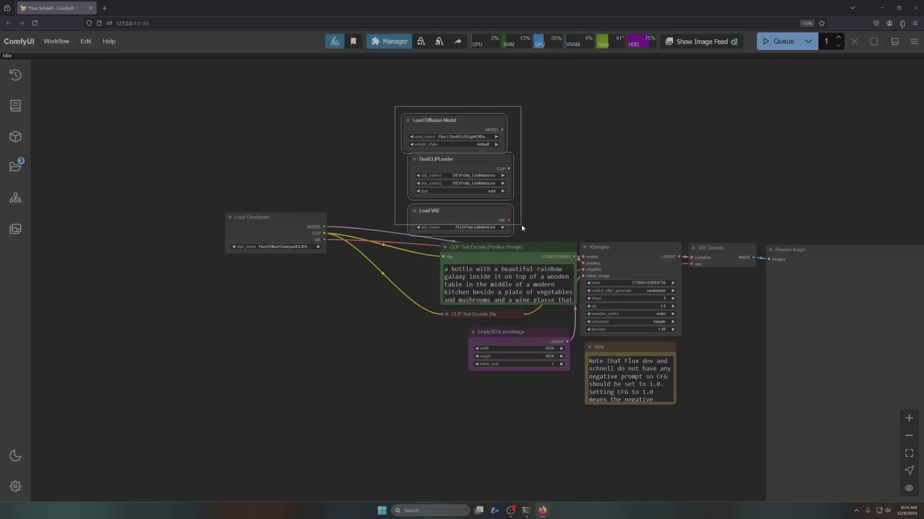
drag(458, 133, 282, 295)
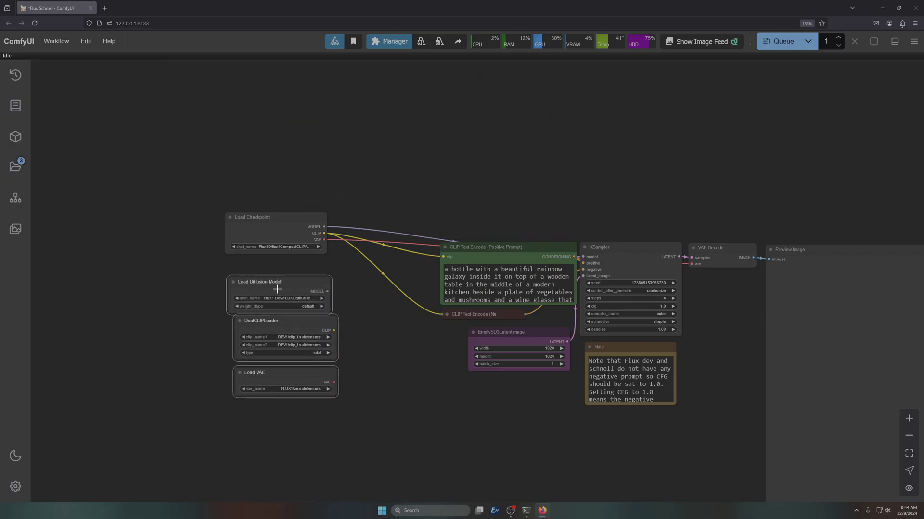
Add a Power Lora Loader (rgthree) node in the space beside the Load VAE node
scroll(351, 316, up, 5)
drag(398, 399, 394, 342)
double_click(394, 342)
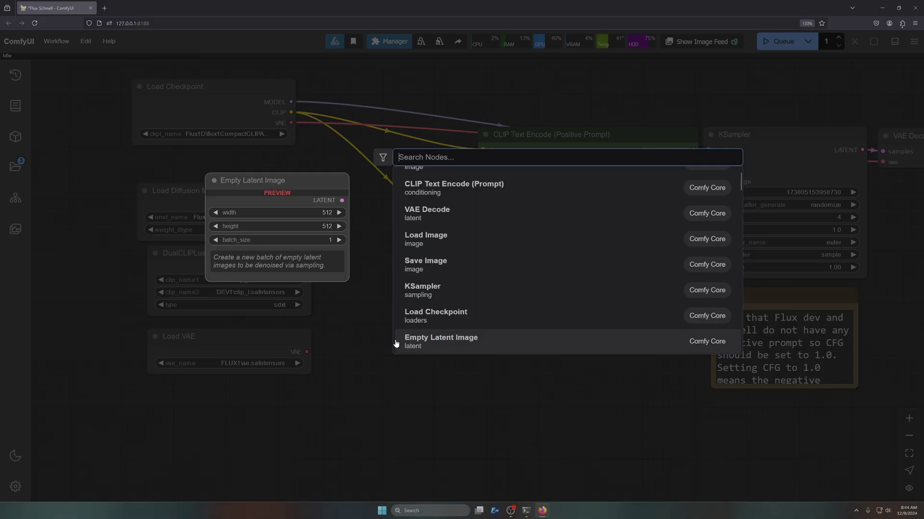
text(power)
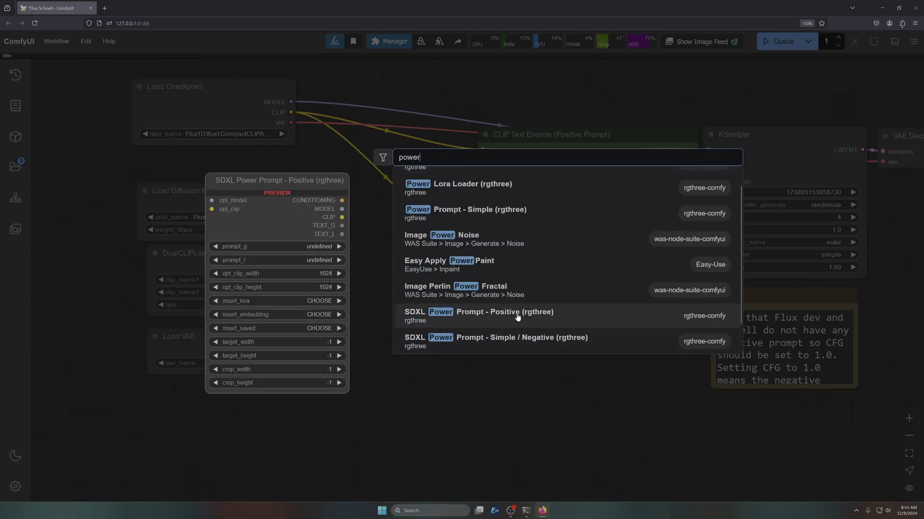
click(477, 190)
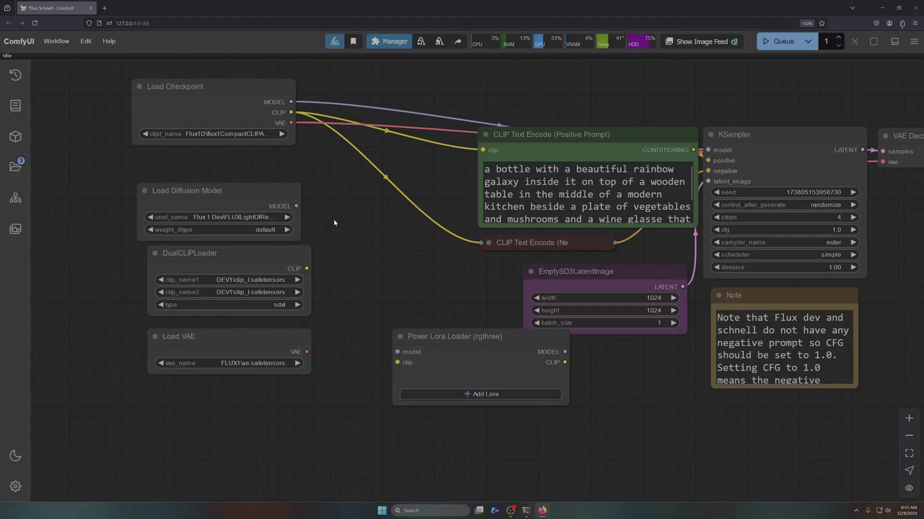
Delete the Load Checkpoint node from the workflow
scroll(333, 218, down, 2)
scroll(338, 225, down, 2)
click(269, 145)
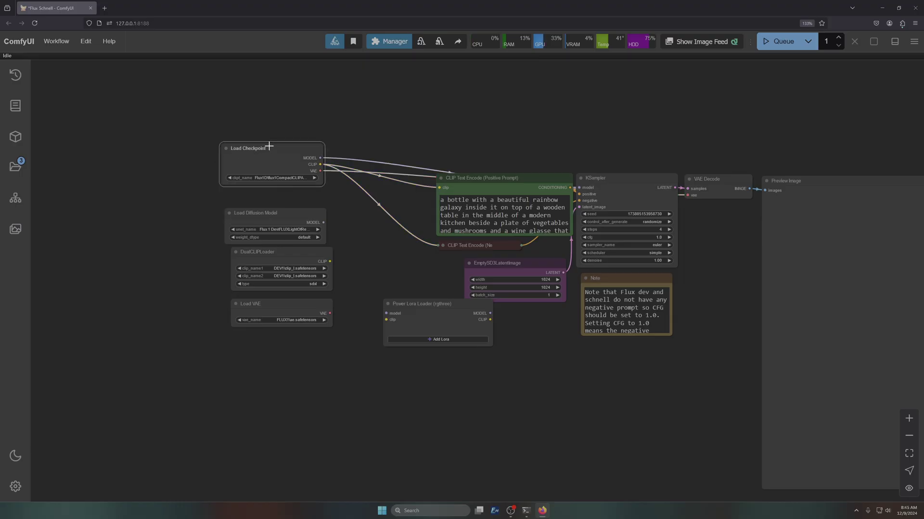
key(Delete)
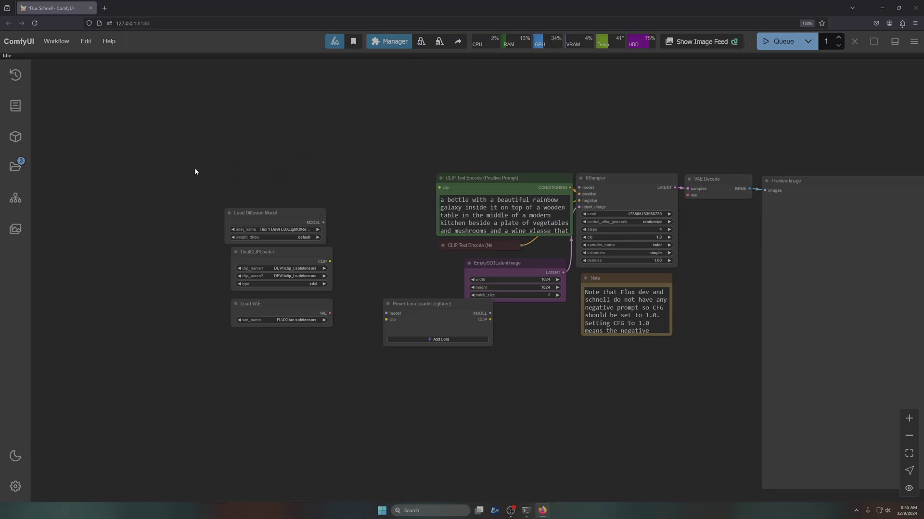
Line up the Load Diffusion Model, DualCLIPLoader and Load VAE nodes and put them in a group with the default name
drag(248, 213, 255, 213)
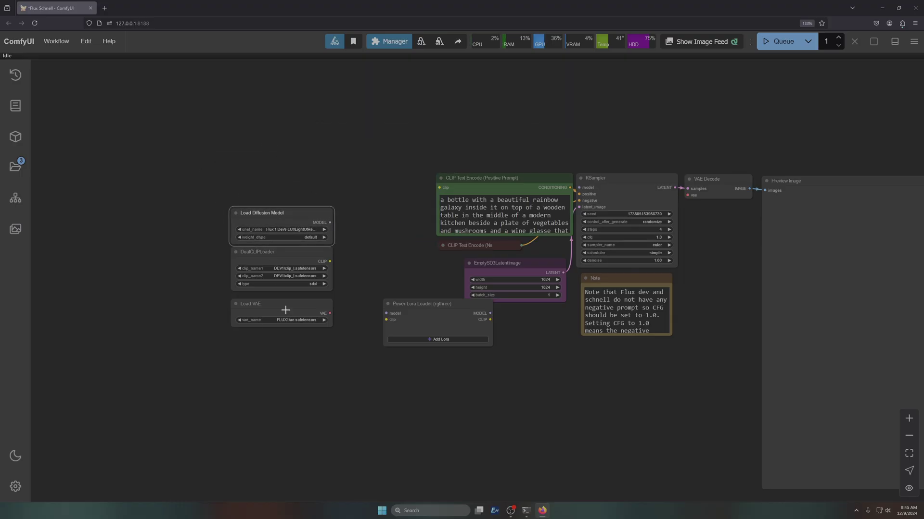
drag(286, 309, 286, 306)
mouse_move(195, 188)
mouse_down()
mouse_move(223, 233)
mouse_move(345, 311)
mouse_up()
key(ctrl+g)
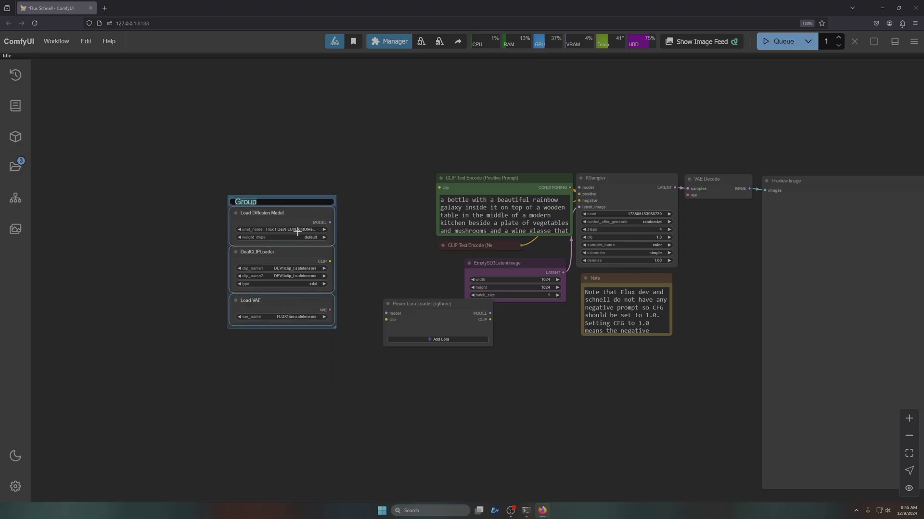
key(Return)
Position the Power Lora Loader between the loader group and the prompt nodes, and connect the loaders' MODEL and CLIP outputs to it
drag(294, 209, 190, 147)
drag(415, 309, 323, 160)
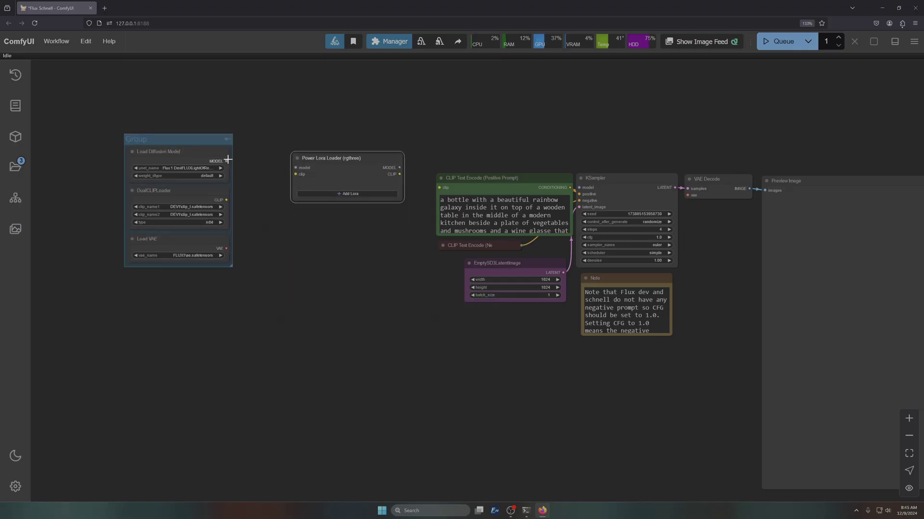
drag(226, 161, 295, 168)
drag(227, 199, 296, 175)
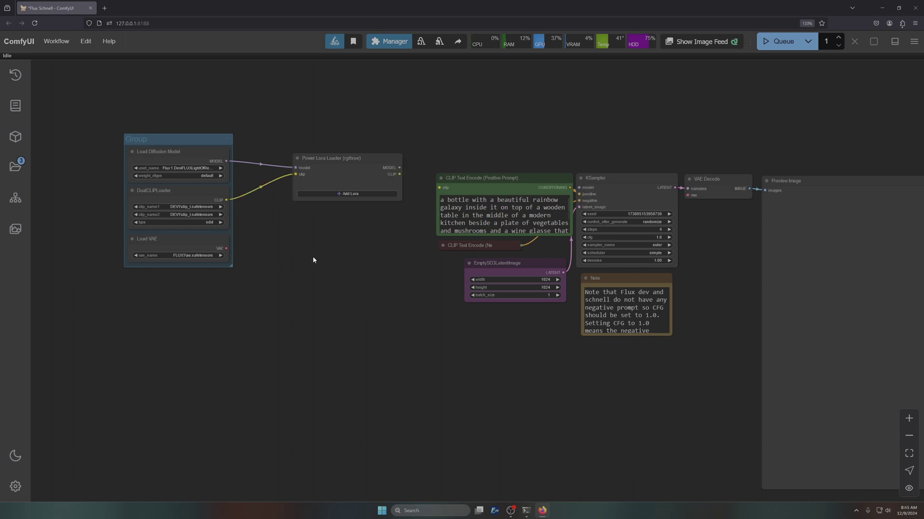
Add an Anything Everywhere3 node, move it above the Power Lora Loader and shrink it to a compact width
double_click(313, 256)
text(any)
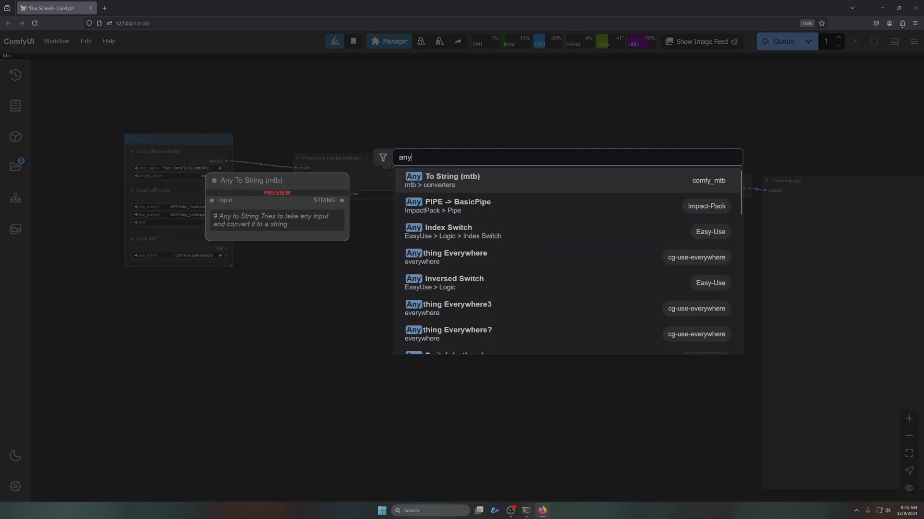
text(thing)
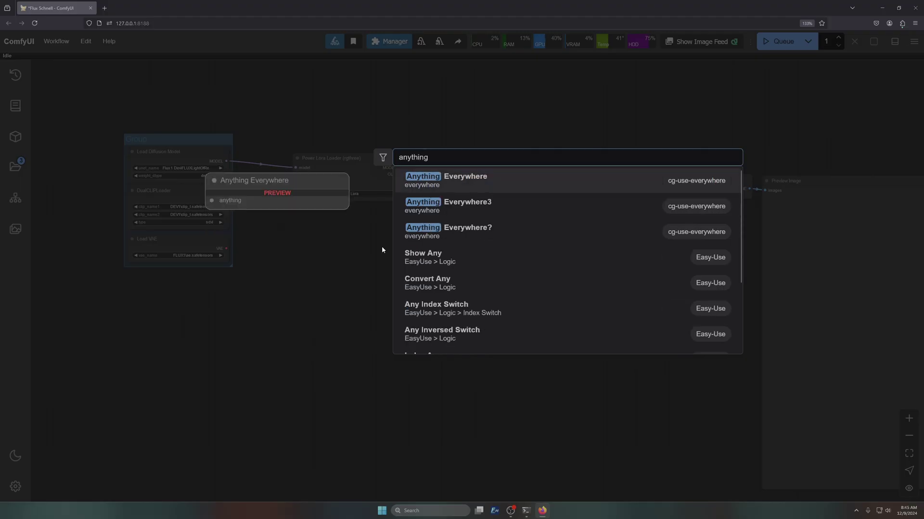
click(448, 202)
drag(320, 252, 280, 137)
drag(338, 140, 312, 140)
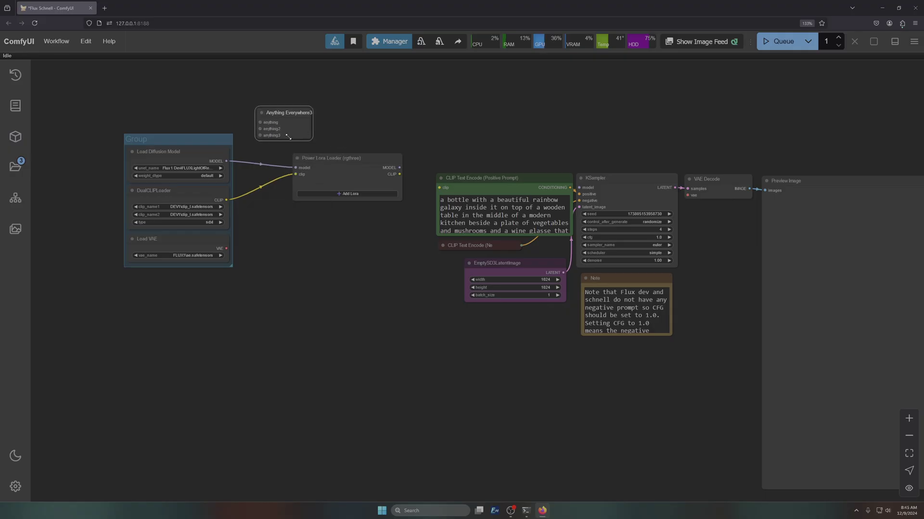
Connect the Power Lora Loader's MODEL and CLIP outputs and the Load VAE node's VAE output to the Anything Everywhere3 inputs
drag(399, 168, 260, 122)
drag(400, 174, 260, 128)
drag(227, 248, 260, 136)
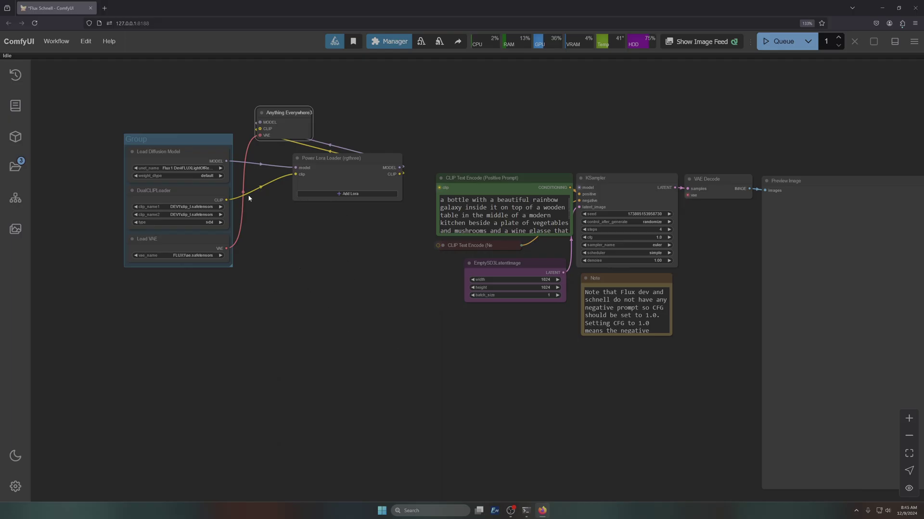
Set the Load Diffusion Model node to Flux 1 Dev\flux1-dev.safetensors with weight_dtype fp8_e4m3fn
click(162, 167)
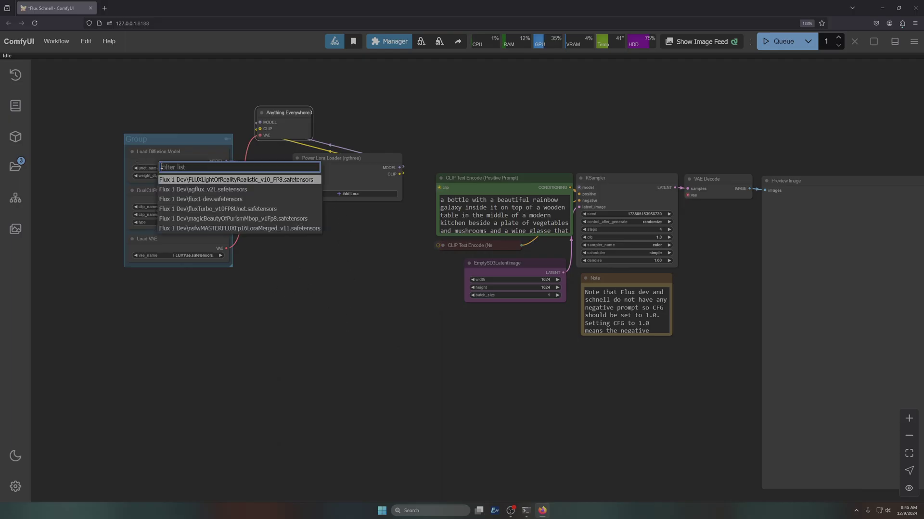
click(211, 199)
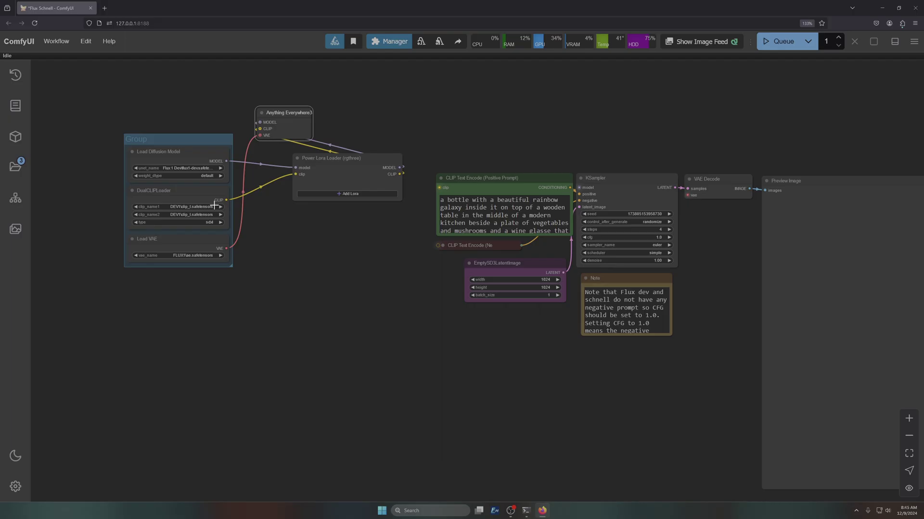
click(172, 176)
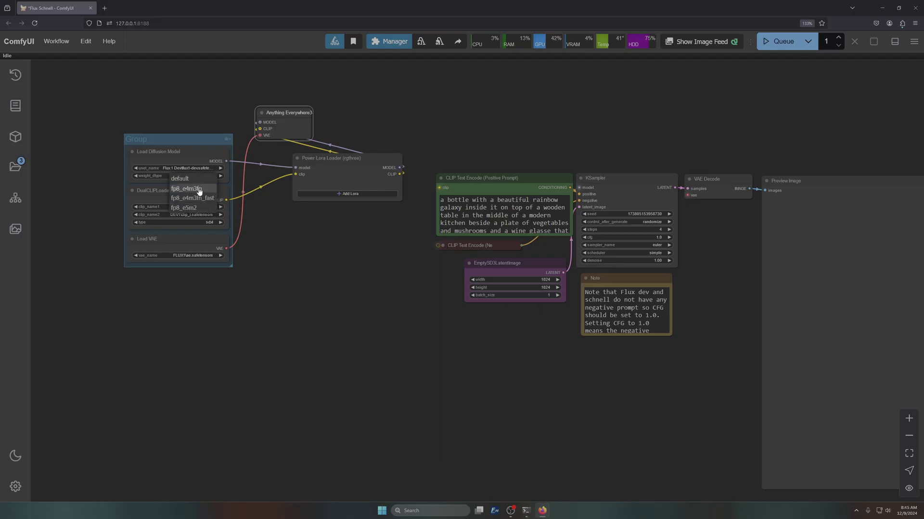
click(198, 190)
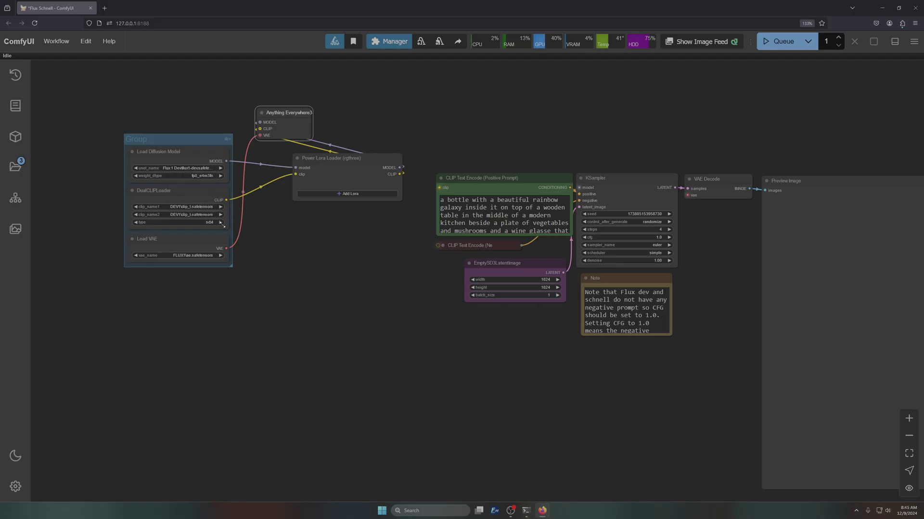
Set the DualCLIPLoader to DEV1\clip_l.safetensors and DEV1\t5xxl_fp16.safetensors with type flux, and check the Load VAE file selection
click(187, 207)
click(202, 220)
click(192, 214)
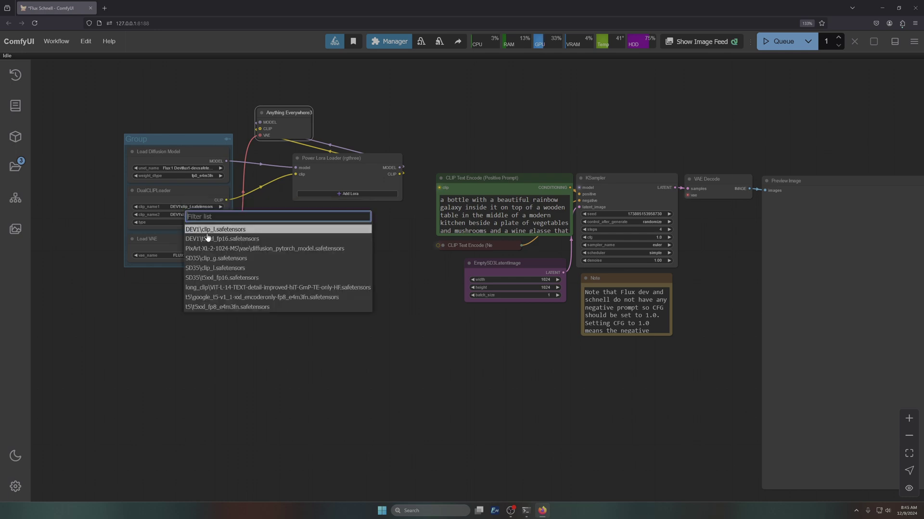
click(208, 239)
click(202, 222)
click(219, 244)
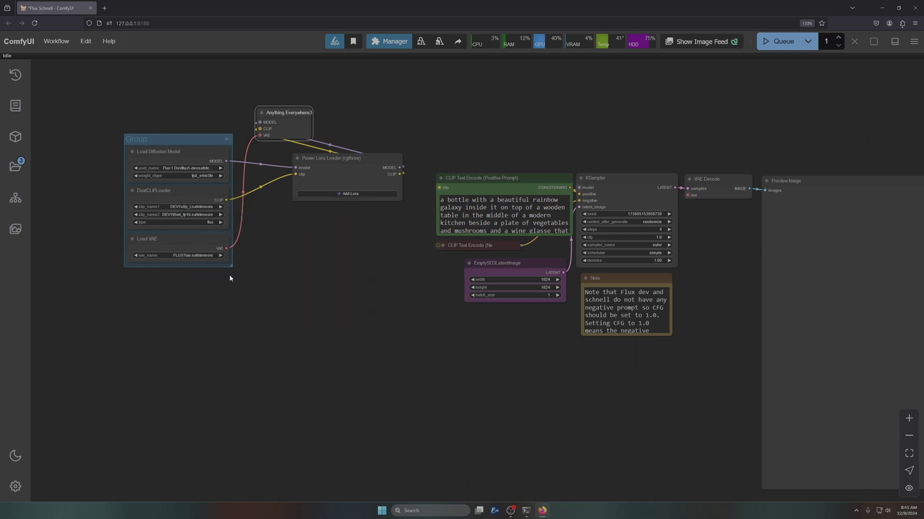
click(187, 256)
Add the LoRA Flux 1\Misc\FLUX.1-Turbo-Alpha.safetensors to the Power Lora Loader
drag(290, 295, 233, 327)
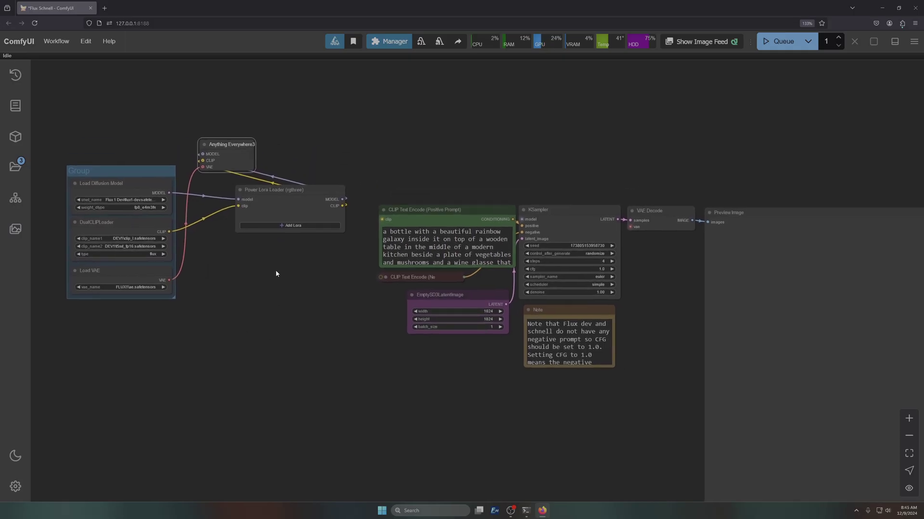
click(279, 227)
text(mis)
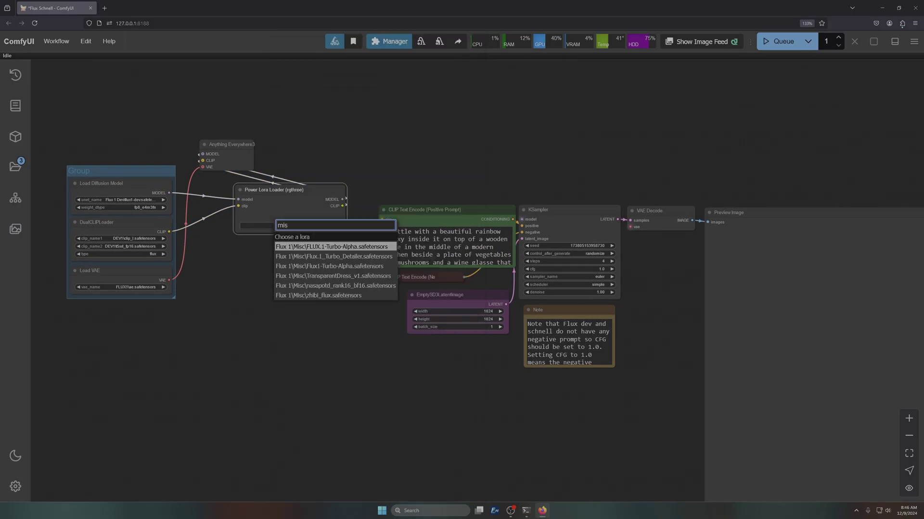
text(c)
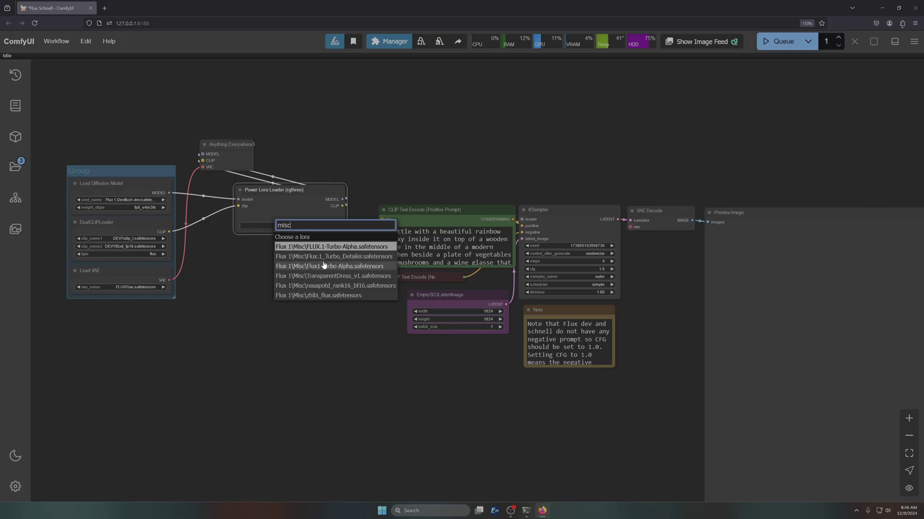
click(329, 247)
scroll(284, 238, up, 3)
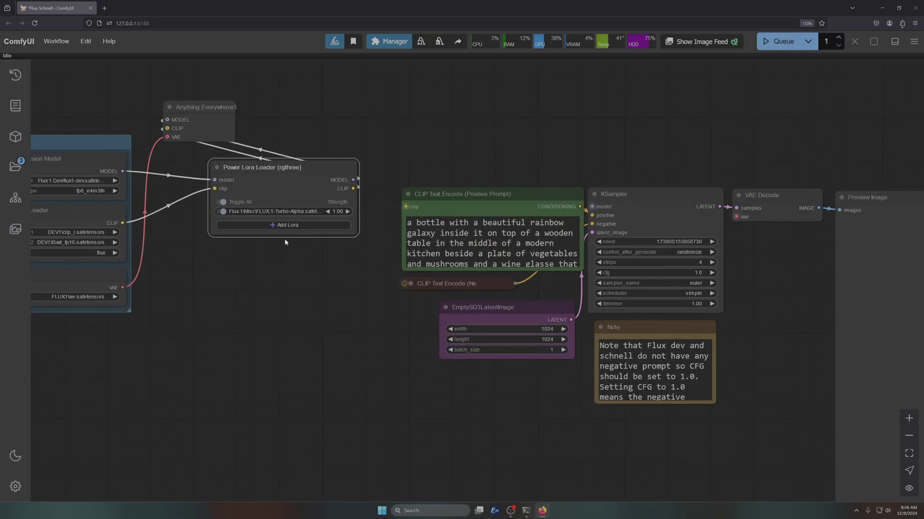
Set the KSampler's steps to 8 and queue the workflow for generation
scroll(284, 239, down, 2)
click(640, 267)
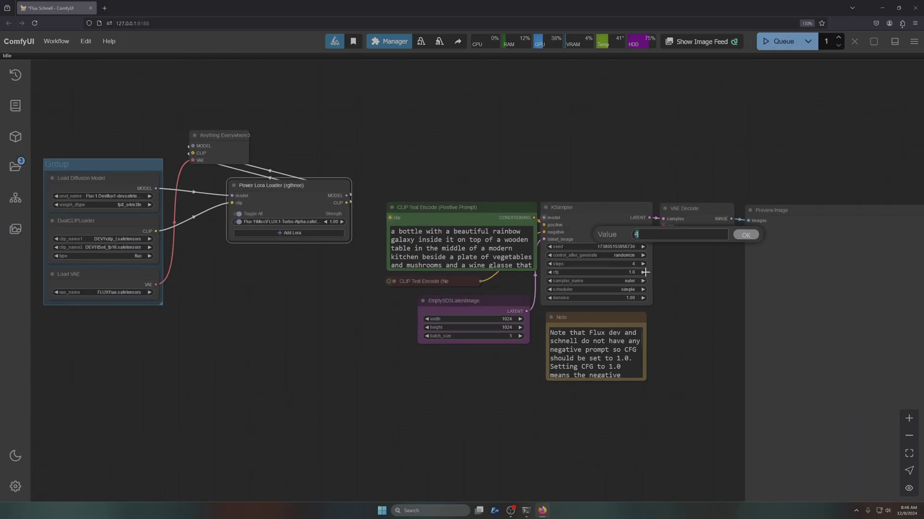
text(8)
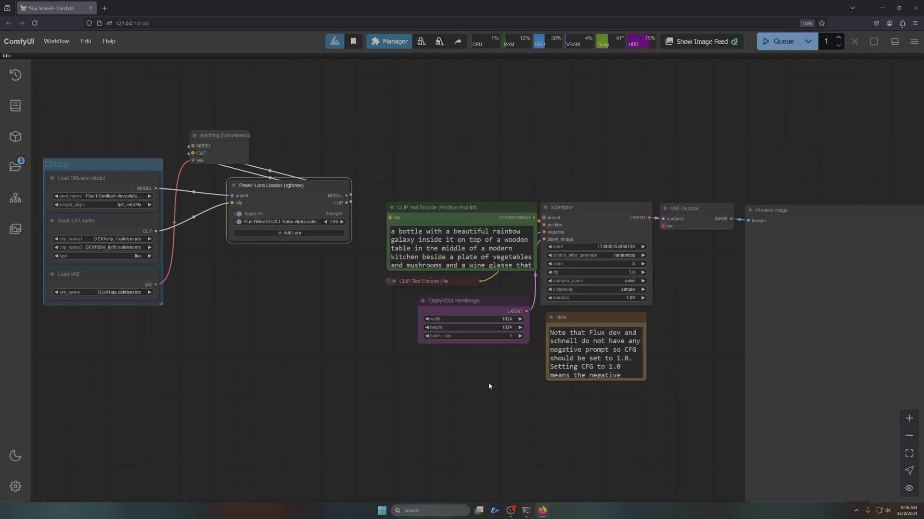
drag(489, 386, 339, 352)
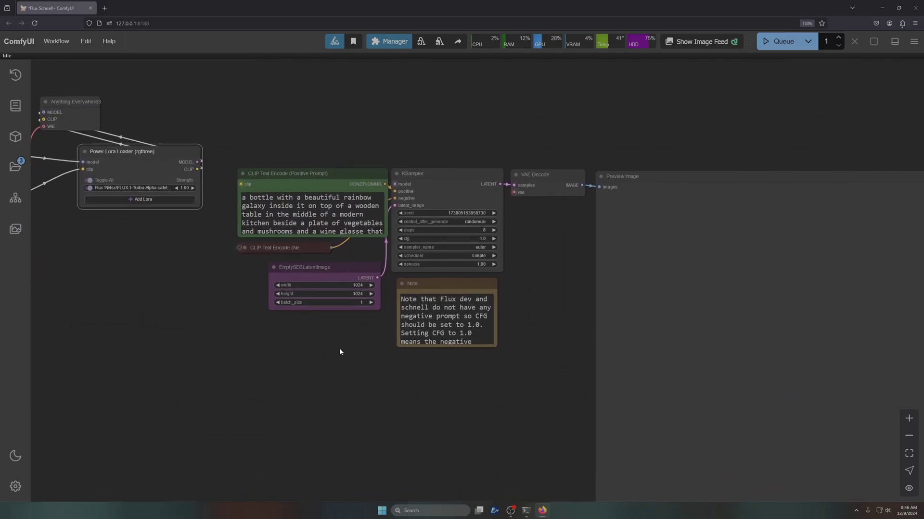
click(775, 42)
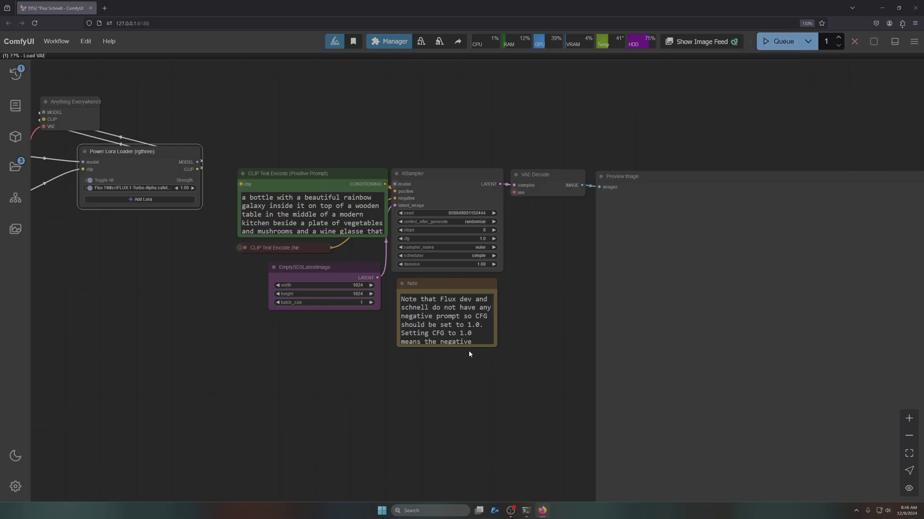
Move the Anything Everywhere3 and Power Lora Loader nodes directly beside the loader group, one above the other
scroll(183, 326, down, 4)
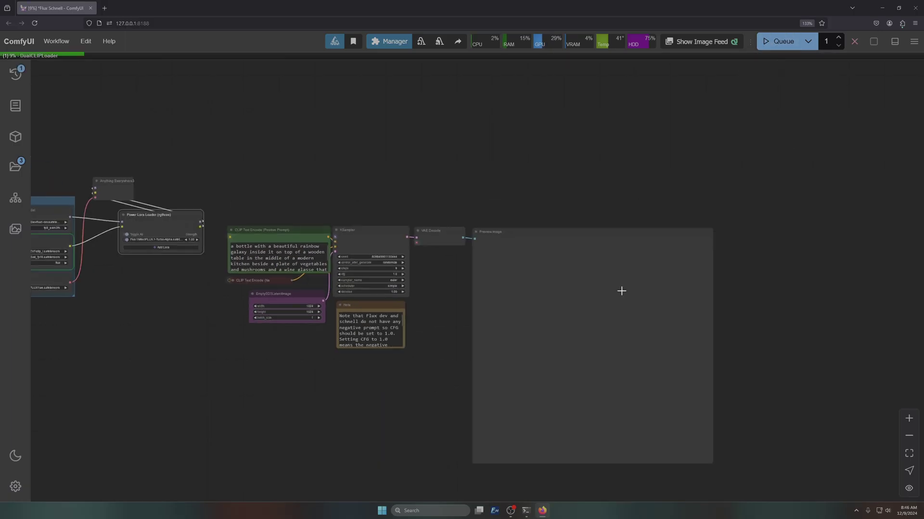
drag(205, 343, 436, 362)
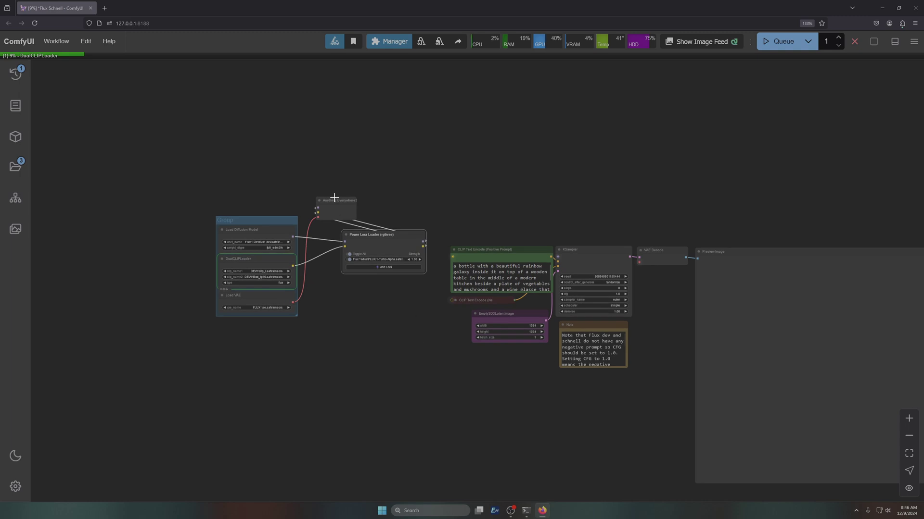
drag(337, 200, 318, 243)
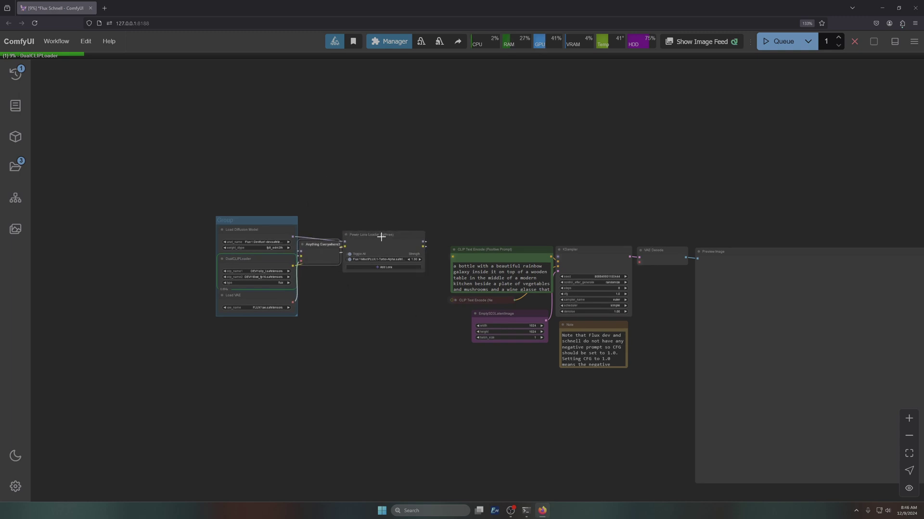
drag(382, 236, 338, 273)
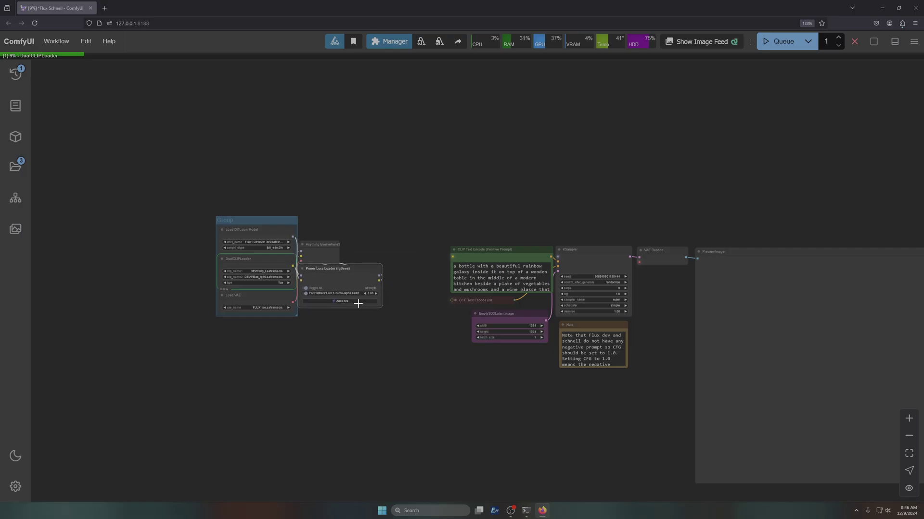
Replace the loader group with a new group enclosing the three loaders, Anything Everywhere3 and Power Lora Loader, and move it away from the prompt nodes
right_click(241, 220)
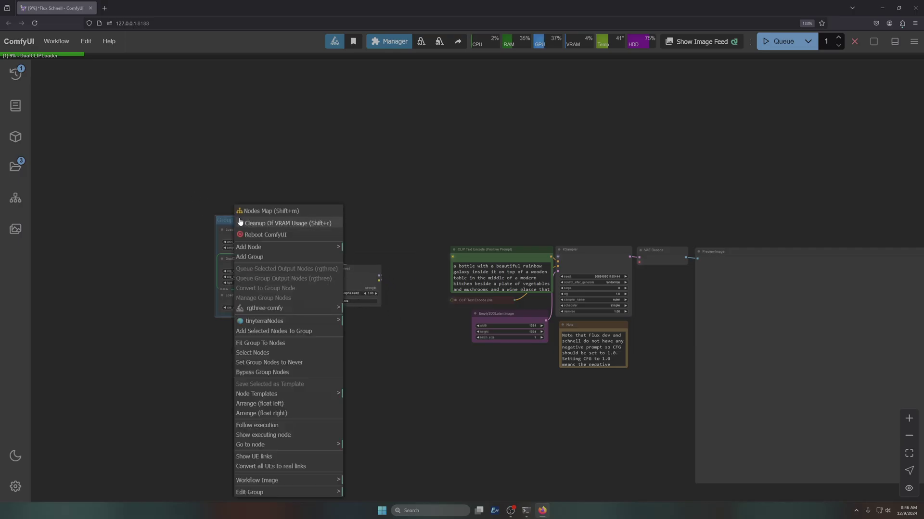
click(308, 493)
click(356, 492)
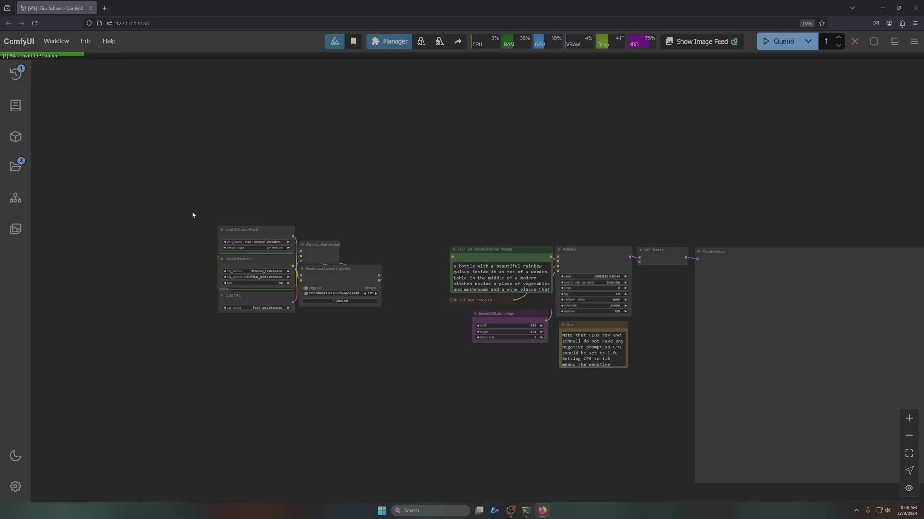
drag(190, 203, 453, 357)
key(ctrl+g)
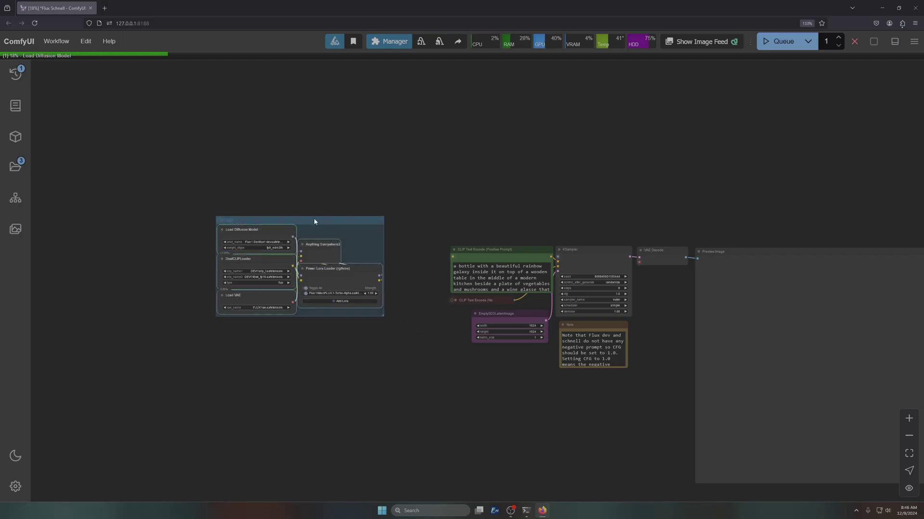
drag(314, 221, 297, 260)
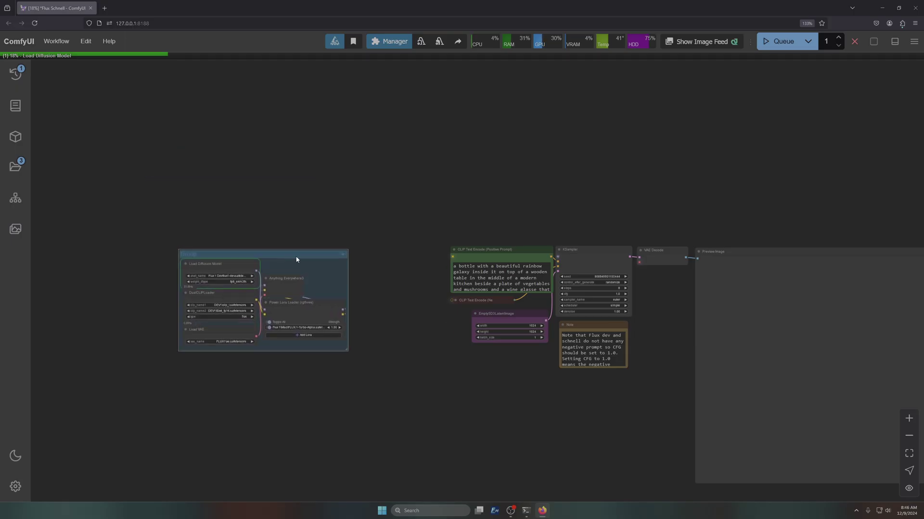
Spread out the positive prompt, negative prompt and EmptySD3LatentImage nodes beside the KSampler, and expand the collapsed negative prompt node
scroll(511, 416, up, 4)
drag(509, 364, 473, 383)
drag(454, 202, 385, 141)
drag(421, 275, 372, 243)
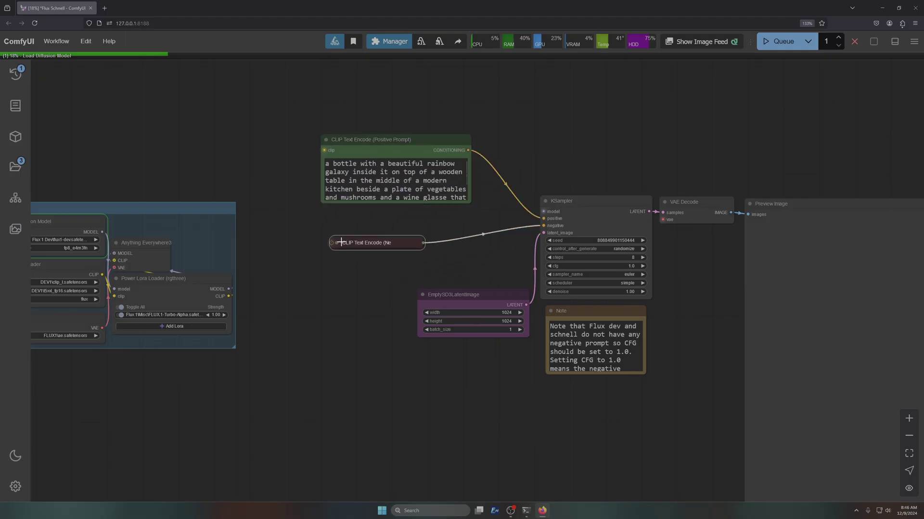
key(alt+c)
drag(463, 291, 421, 420)
drag(569, 477, 585, 342)
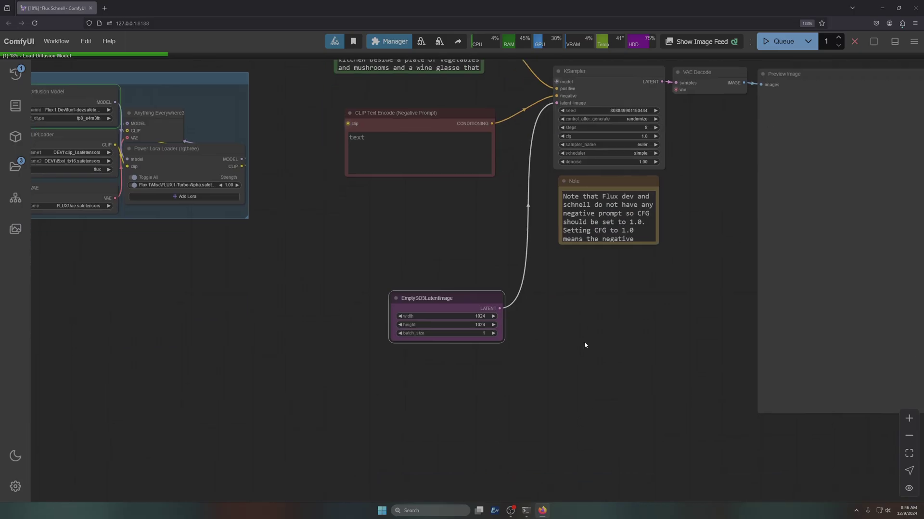
Add an SDXL Aspect Ratio node from comfyui-art-venture near the EmptySD3LatentImage node
double_click(322, 349)
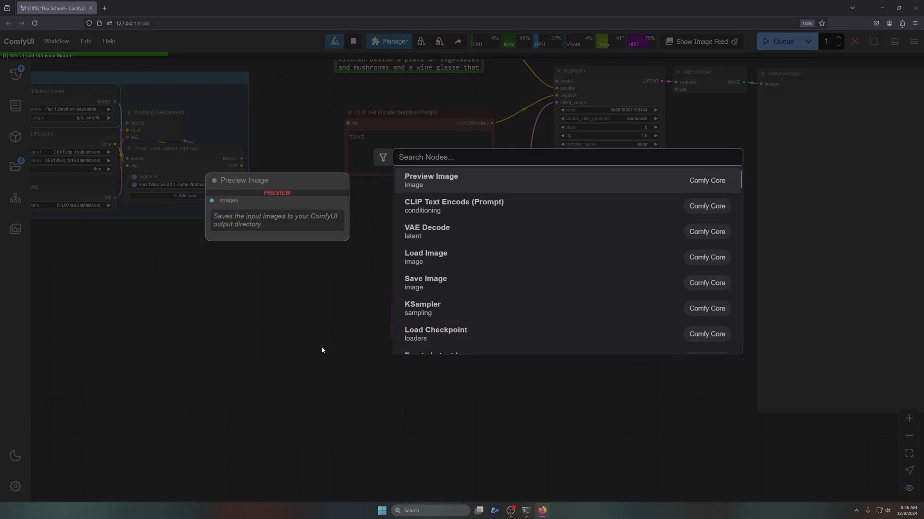
text(a)
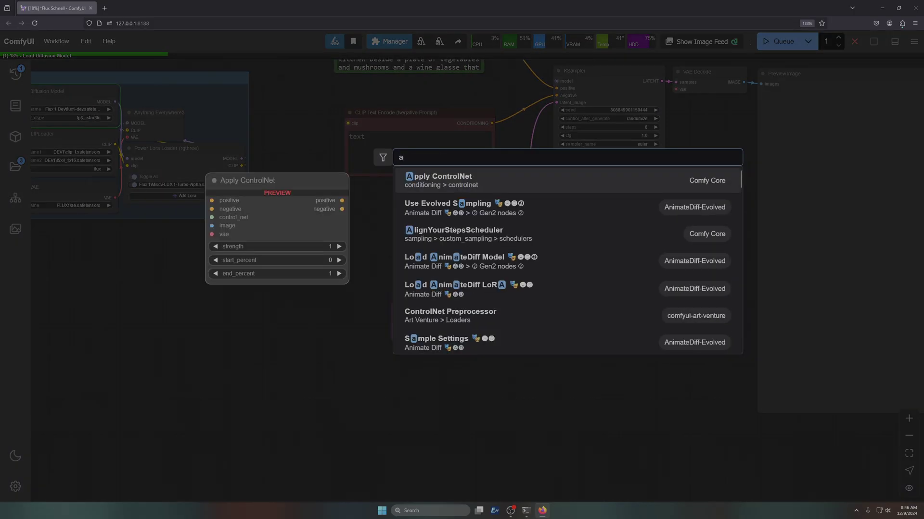
key(BackSpace)
text(aspect)
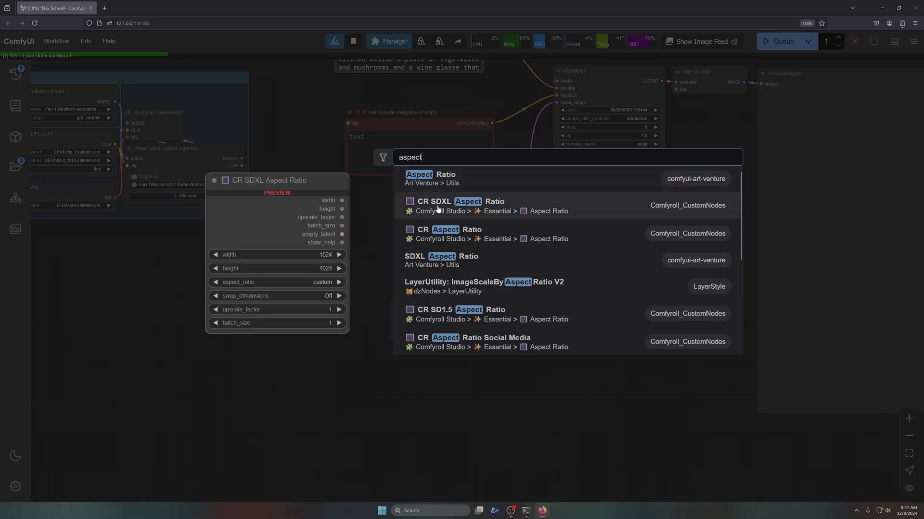
click(433, 262)
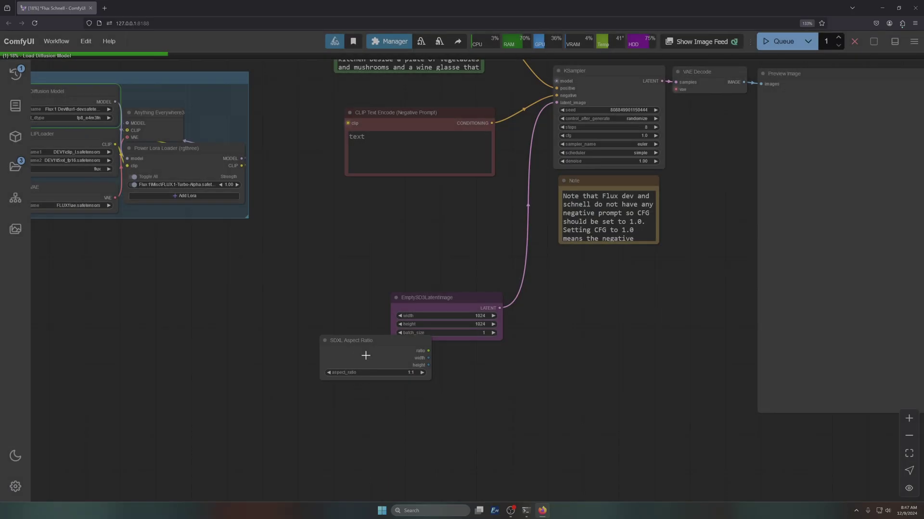
Place the SDXL Aspect Ratio node beside EmptySD3LatentImage and connect its width and height outputs to that node's width and height
drag(366, 355, 243, 311)
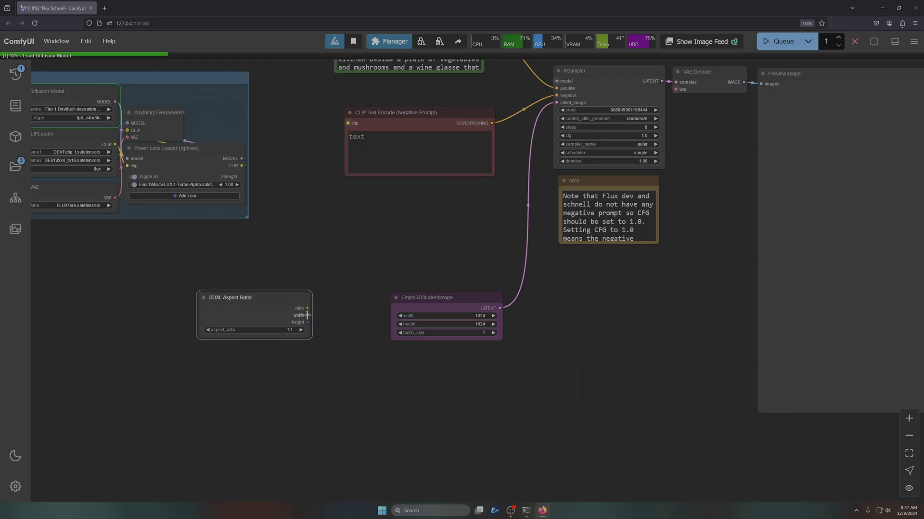
drag(307, 315, 404, 315)
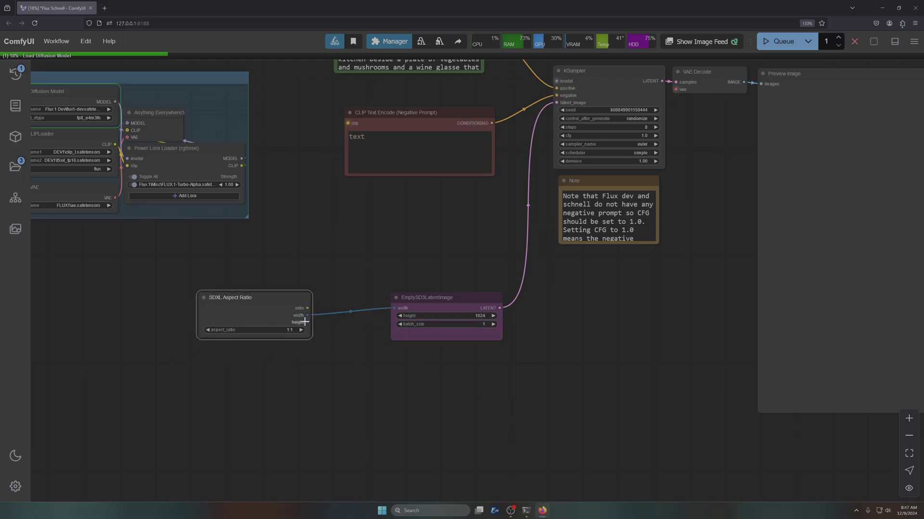
drag(304, 322, 403, 316)
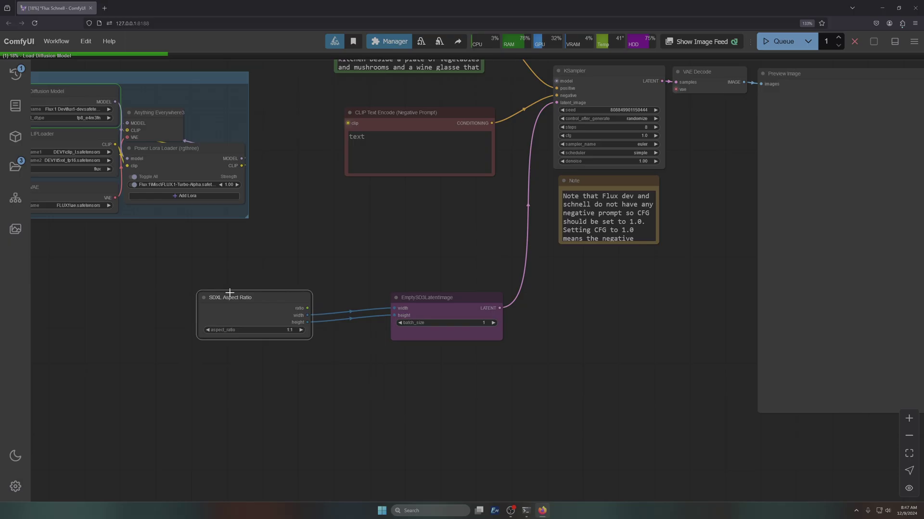
Move the SDXL Aspect Ratio node closer to EmptySD3LatentImage and set its aspect ratio to 16:9
drag(230, 293, 267, 294)
click(314, 327)
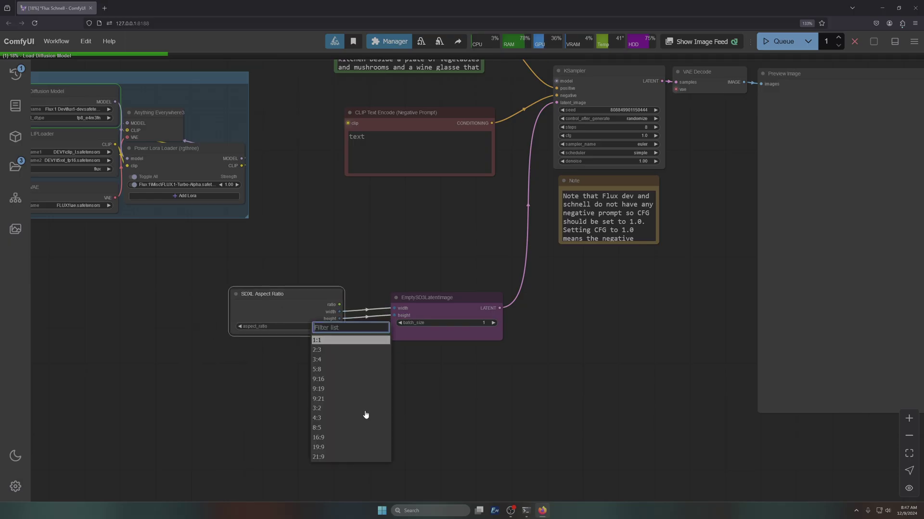
click(331, 443)
drag(412, 254, 342, 278)
scroll(258, 296, down, 6)
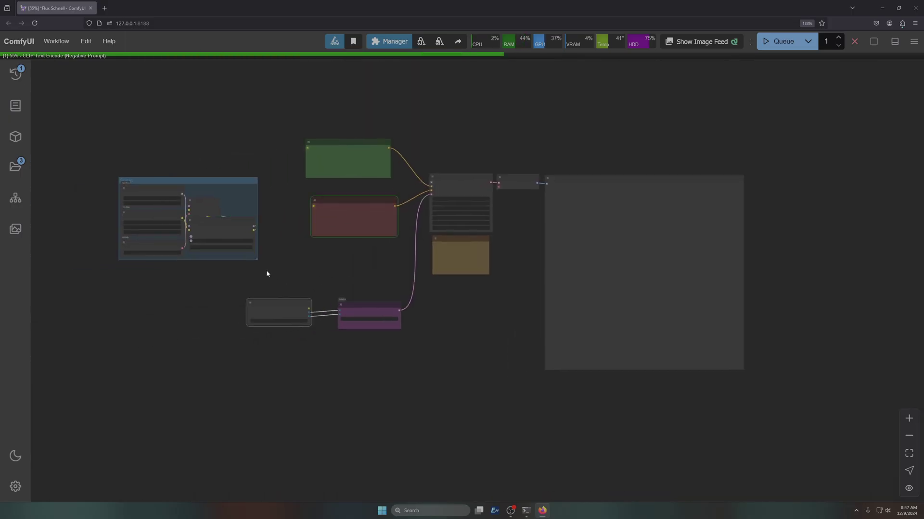
scroll(266, 270, up, 4)
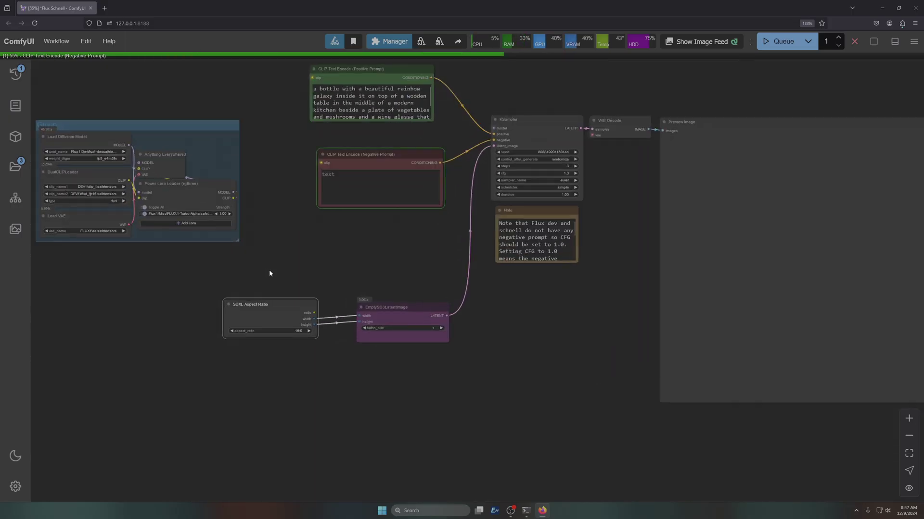
Color the SDXL Aspect Ratio node purple
right_click(248, 299)
click(258, 341)
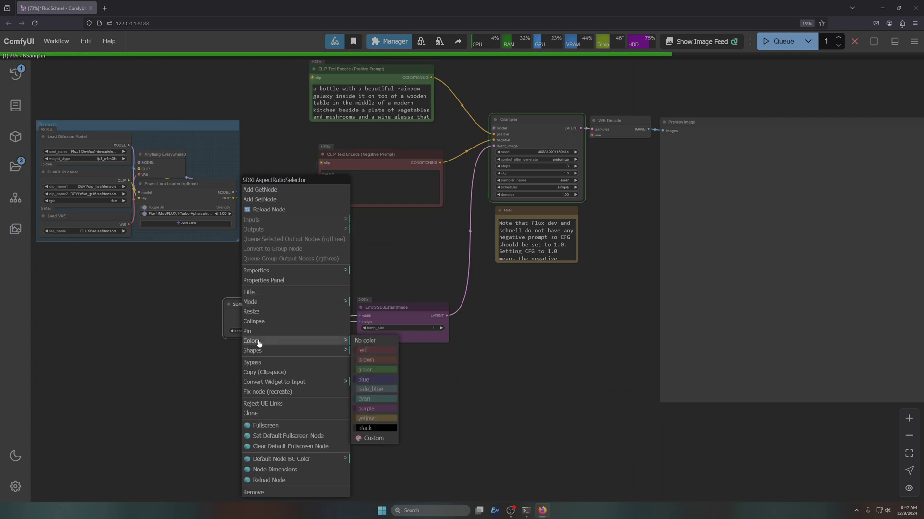
click(369, 409)
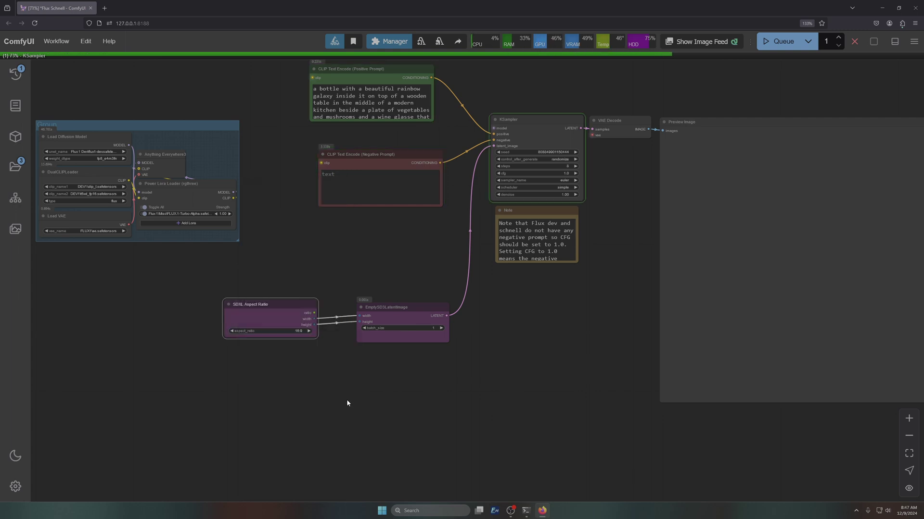
Convert the SDXL Aspect Ratio and EmptySD3LatentImage nodes into a group node named Latent and place it below the negative prompt node
drag(242, 268, 466, 369)
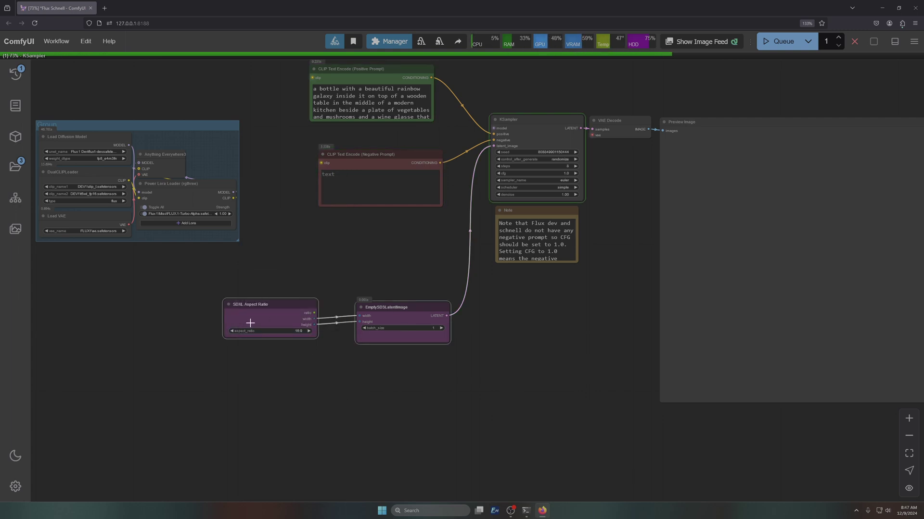
right_click(286, 306)
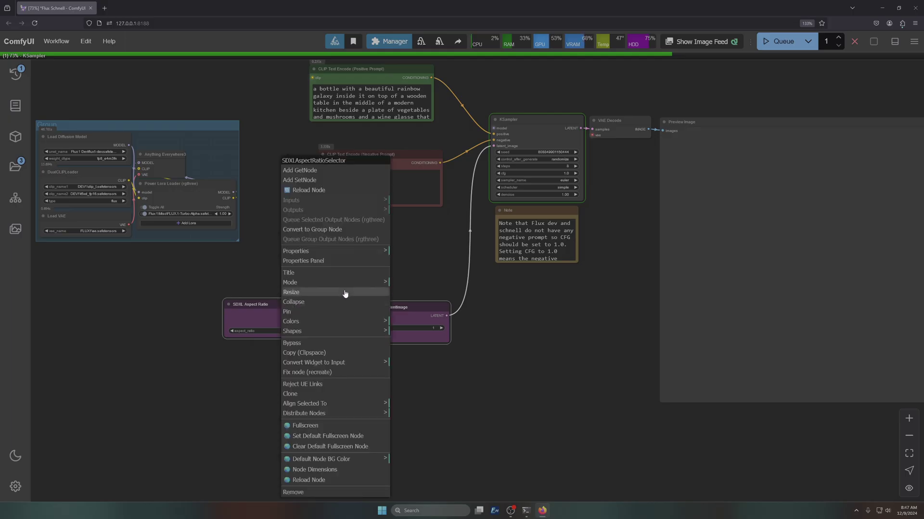
click(336, 230)
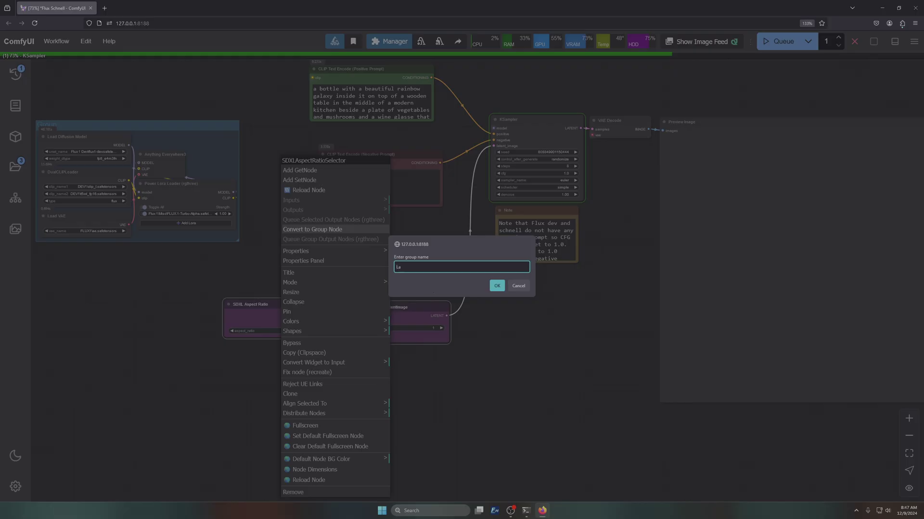
text(Latent)
key(Return)
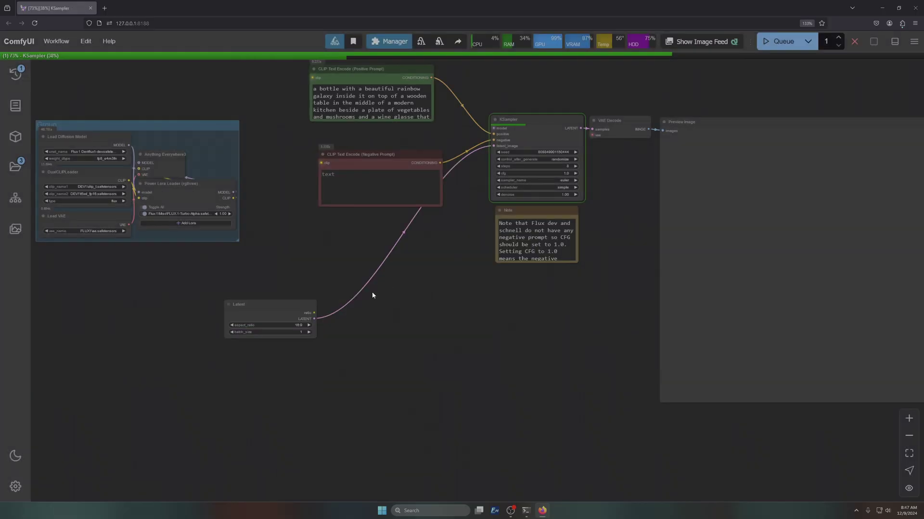
drag(253, 304, 336, 262)
scroll(346, 260, up, 10)
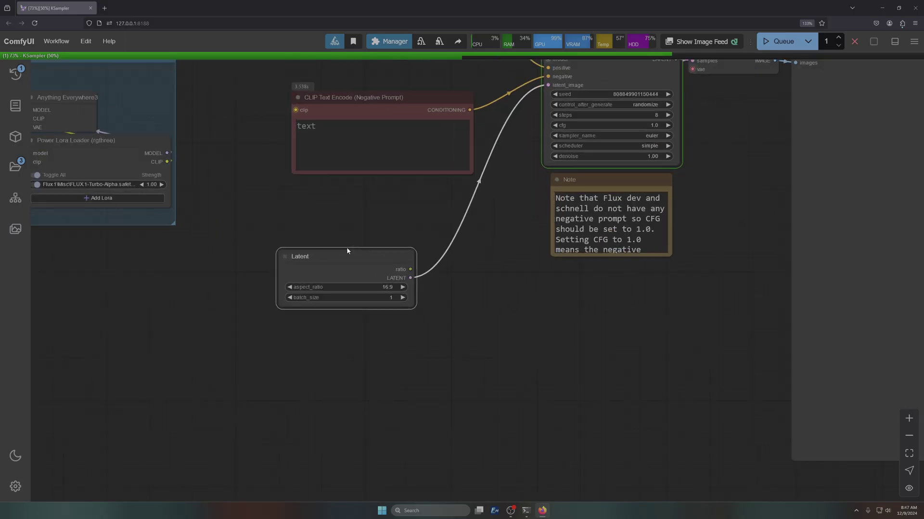
scroll(356, 429, down, 6)
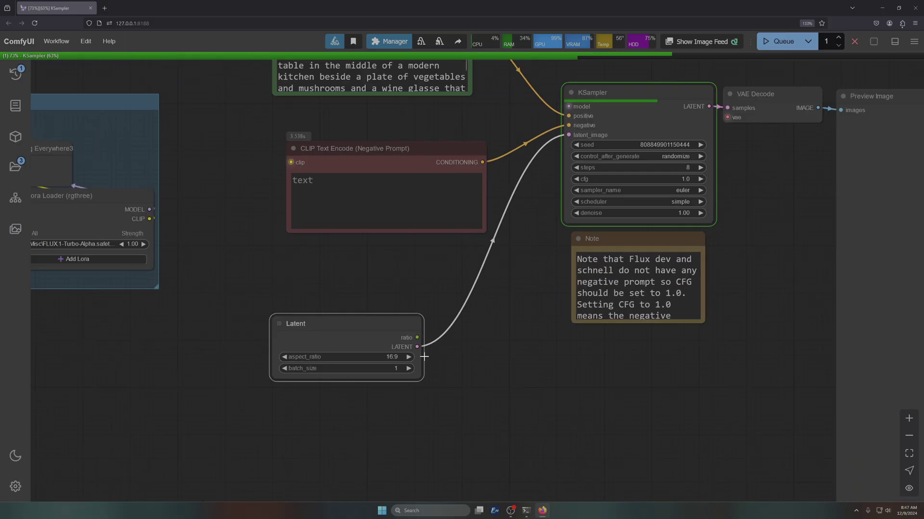
scroll(539, 450, down, 3)
Color the Latent group node purple
right_click(396, 366)
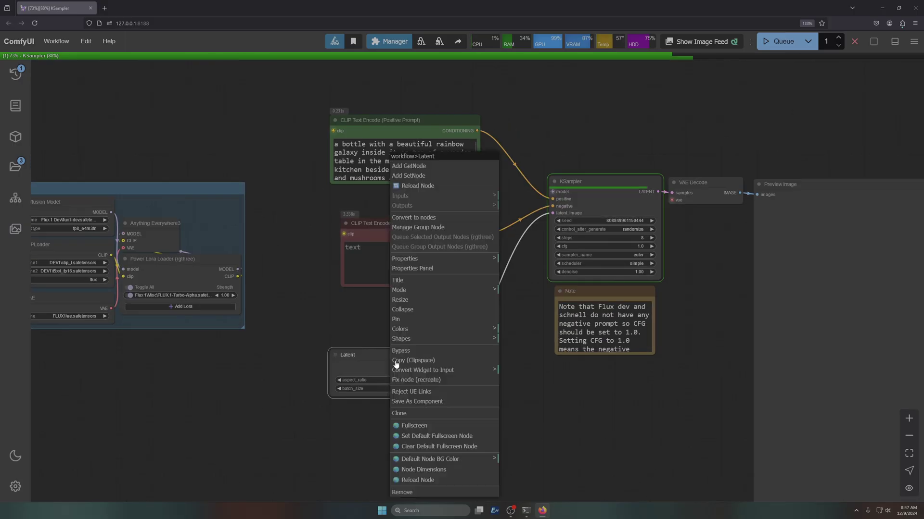
click(409, 331)
click(533, 401)
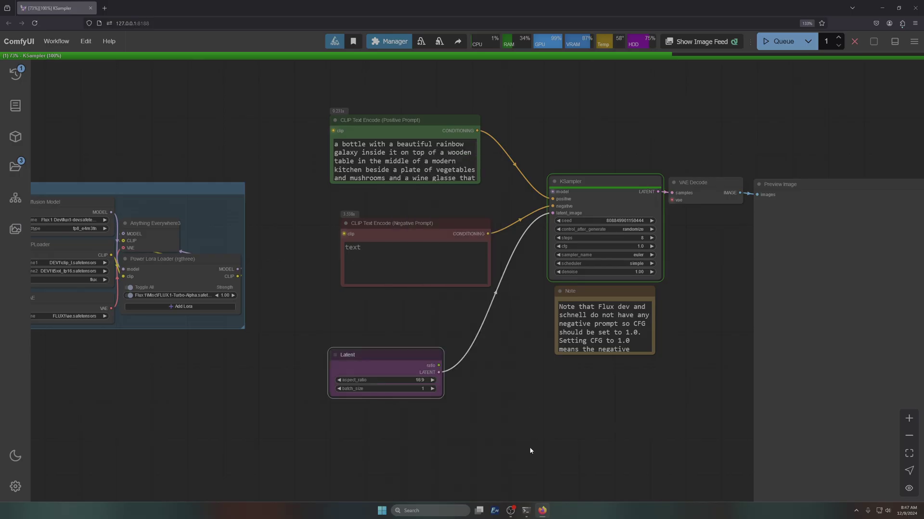
drag(552, 437, 309, 416)
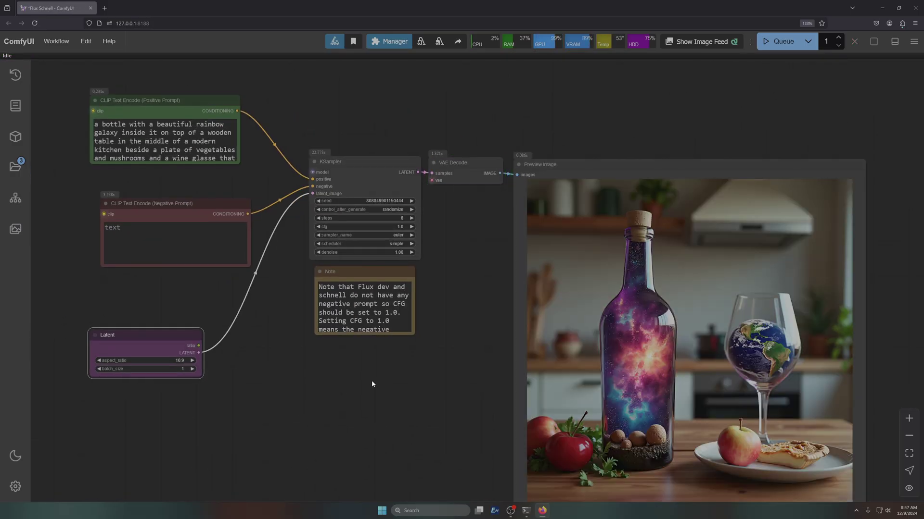
scroll(371, 380, down, 3)
drag(412, 402, 275, 318)
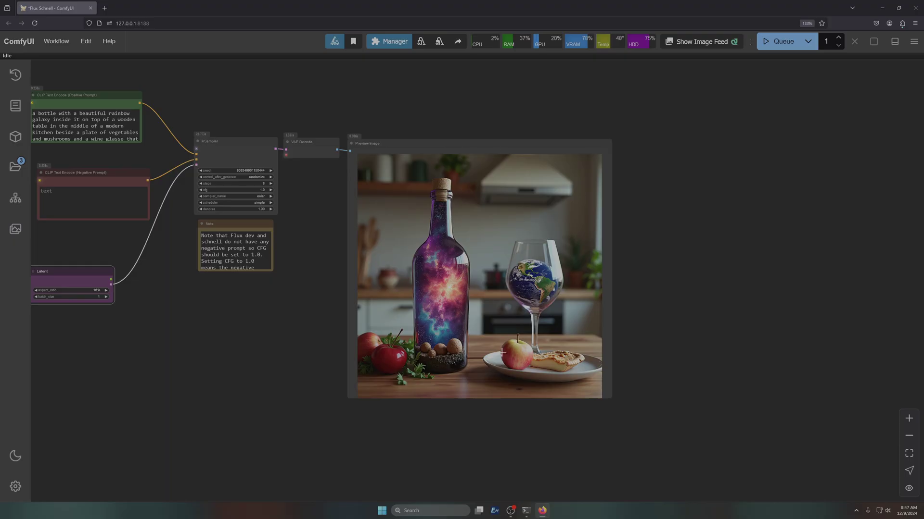
drag(245, 375, 533, 403)
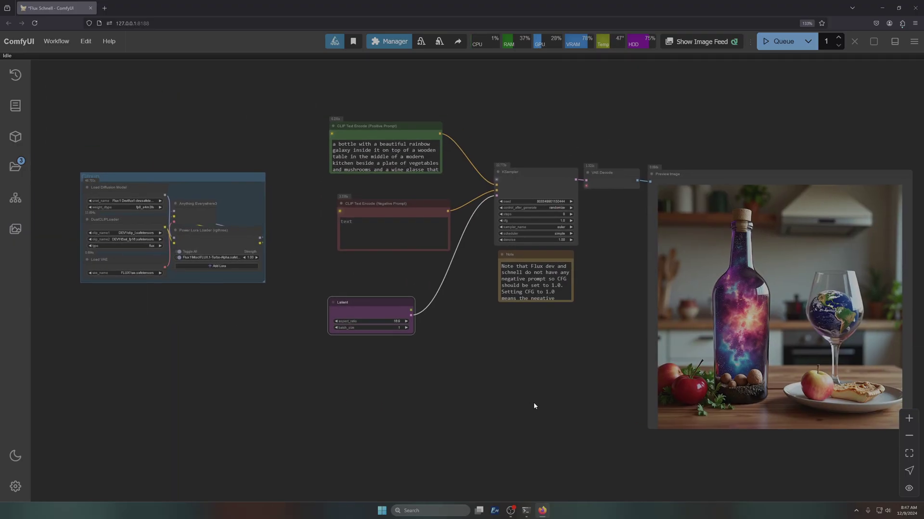
Add a Flux Prompt Enhance node from Fluxpromptenhancer and place it in the empty area below the loader group
double_click(455, 383)
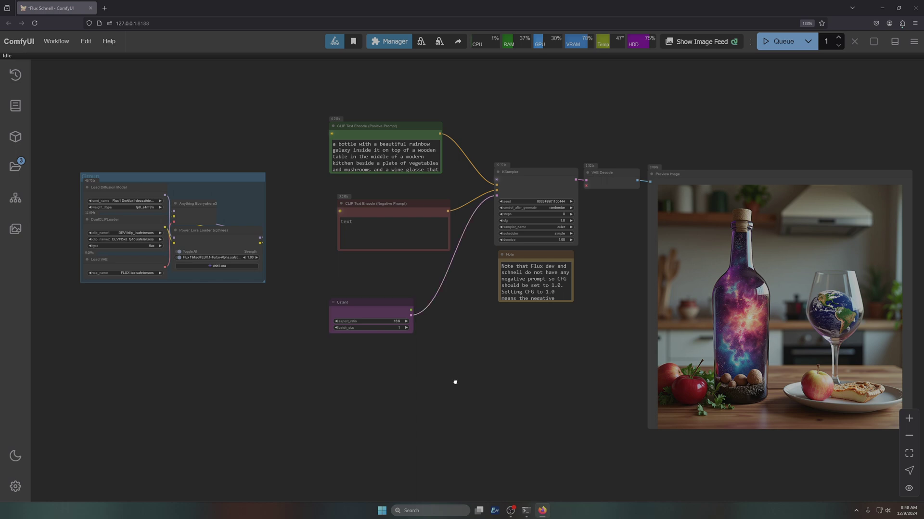
text(prompt)
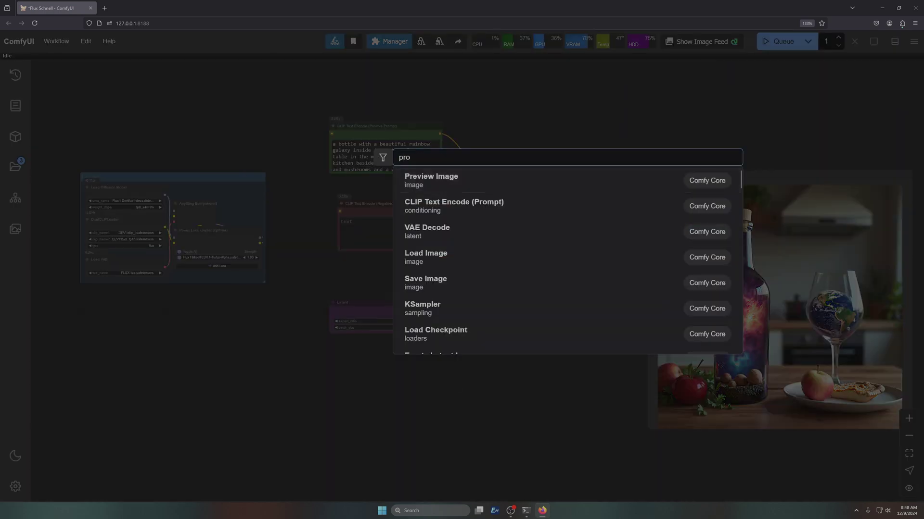
key(BackSpace)
key(BackSpace)
key(BackSpace)
key(BackSpace)
key(BackSpace)
key(BackSpace)
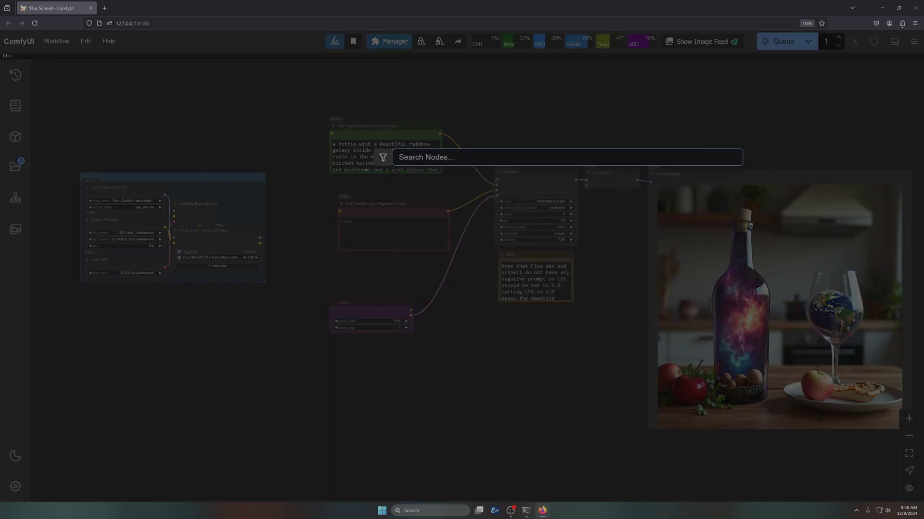
text(flux)
scroll(480, 194, down, 1)
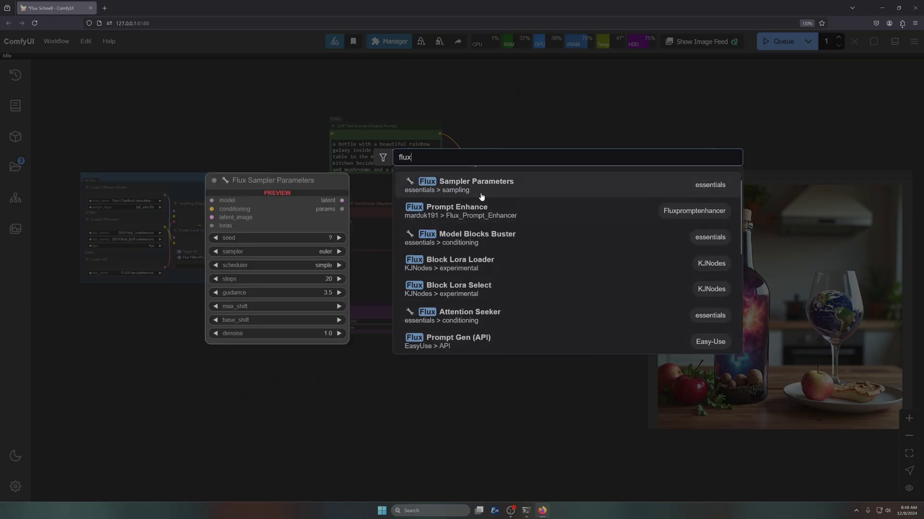
click(460, 206)
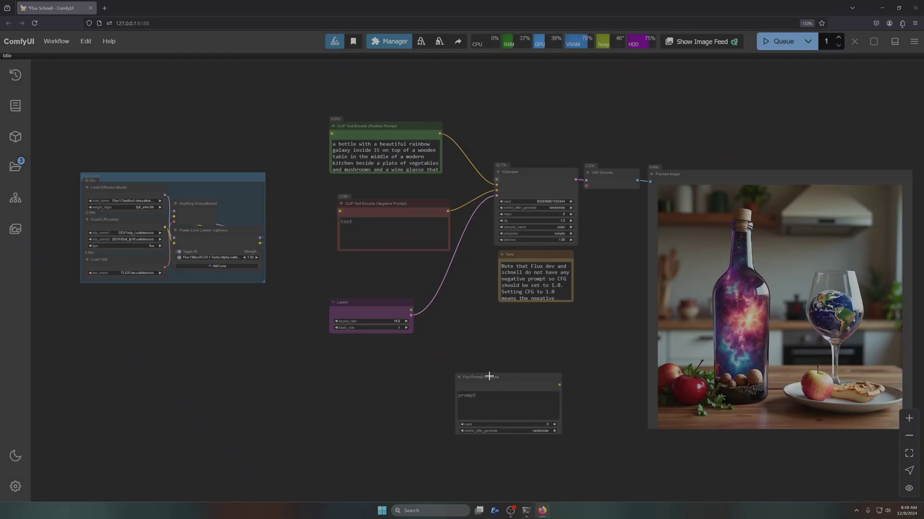
drag(488, 375, 226, 379)
scroll(348, 445, up, 5)
drag(299, 384, 466, 348)
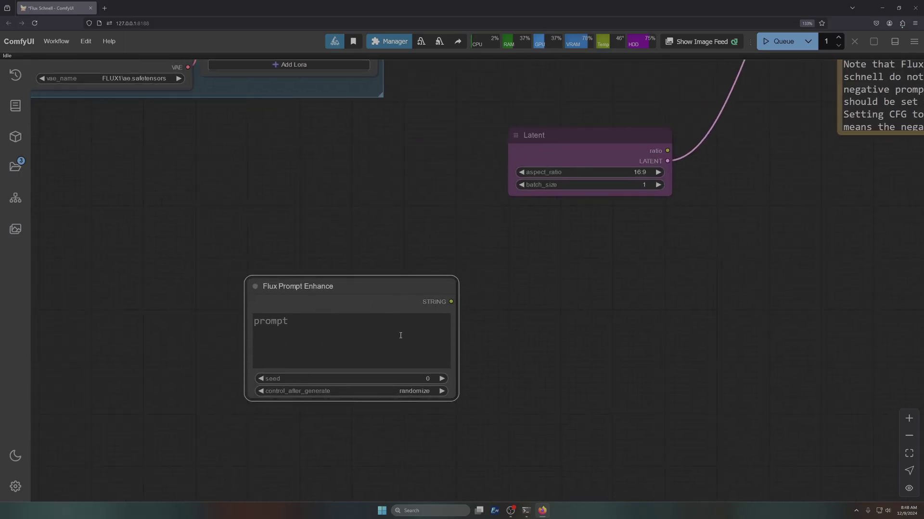
Add a ShowText node from Jjk-Nodes and connect the Flux Prompt Enhance STRING output to its text input
double_click(570, 332)
text(show)
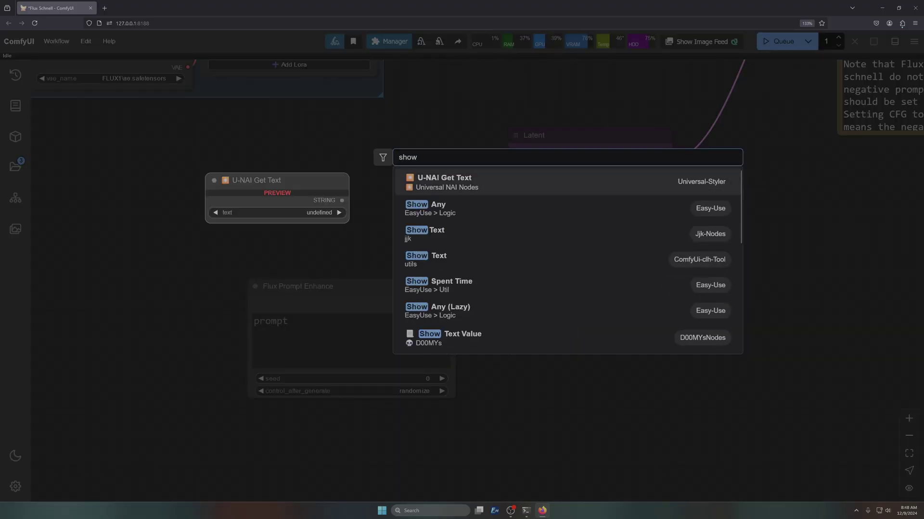
click(426, 233)
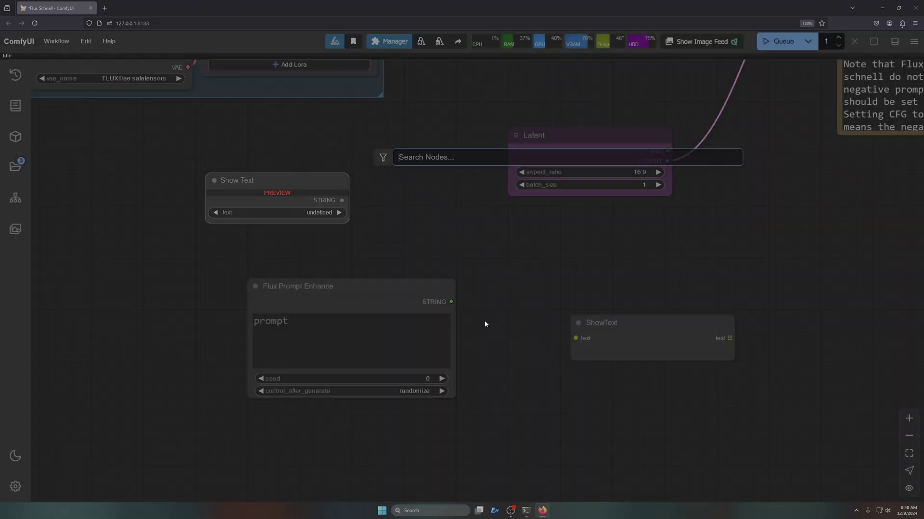
scroll(635, 363, up, 3)
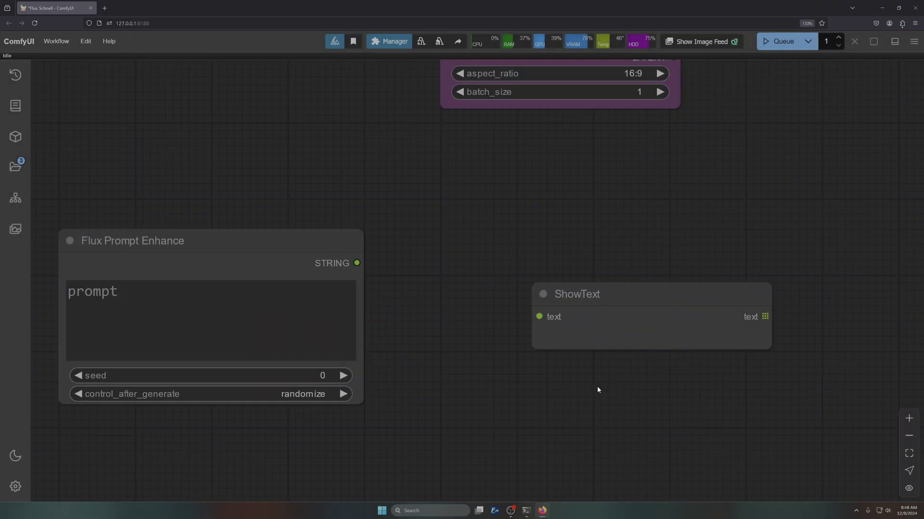
drag(356, 263, 539, 317)
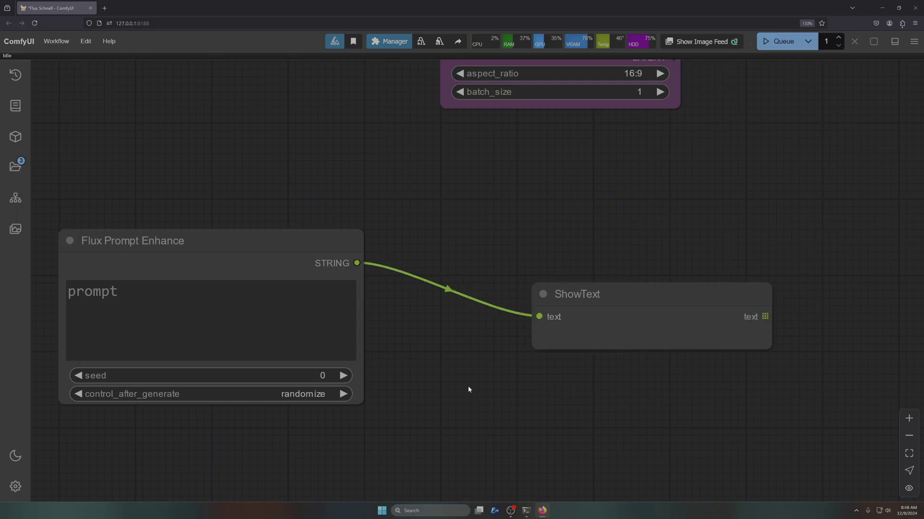
Place the ShowText node directly beside Flux Prompt Enhance and enlarge it to a similar height
scroll(467, 388, down, 4)
drag(532, 356, 432, 318)
drag(551, 352, 568, 425)
scroll(639, 300, down, 3)
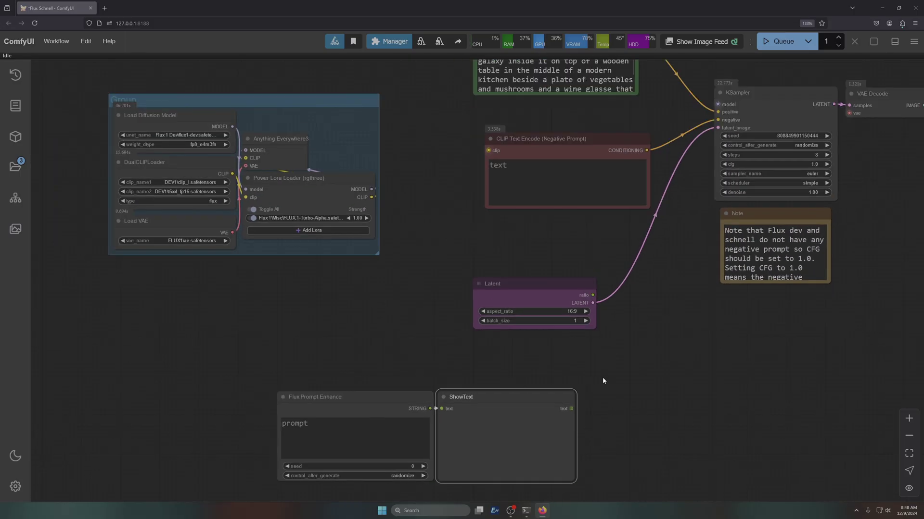
scroll(511, 356, down, 1)
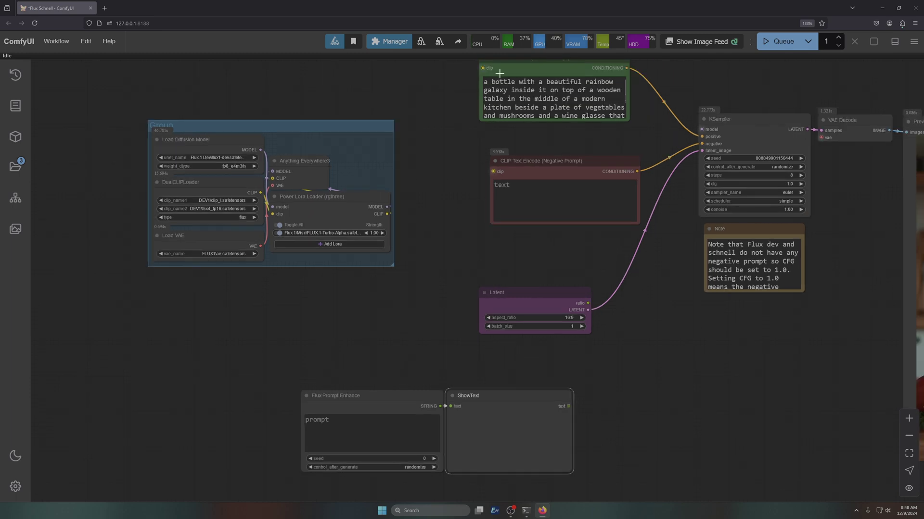
Clear all the text from the CLIP Text Encode (Positive Prompt) node
drag(467, 174, 464, 201)
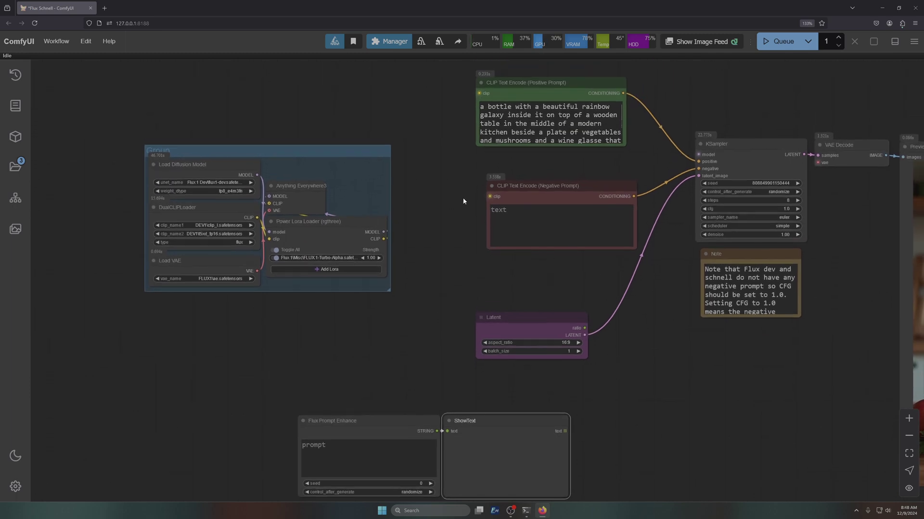
drag(481, 107, 613, 197)
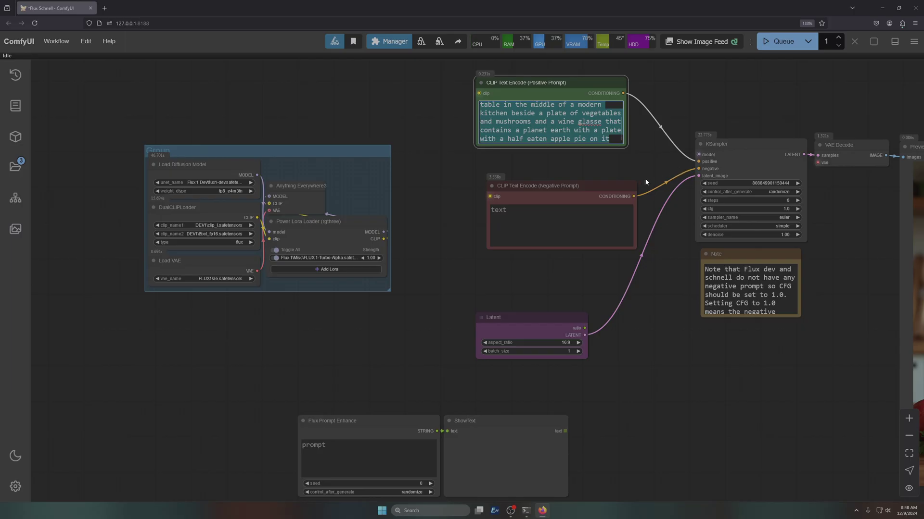
key(BackSpace)
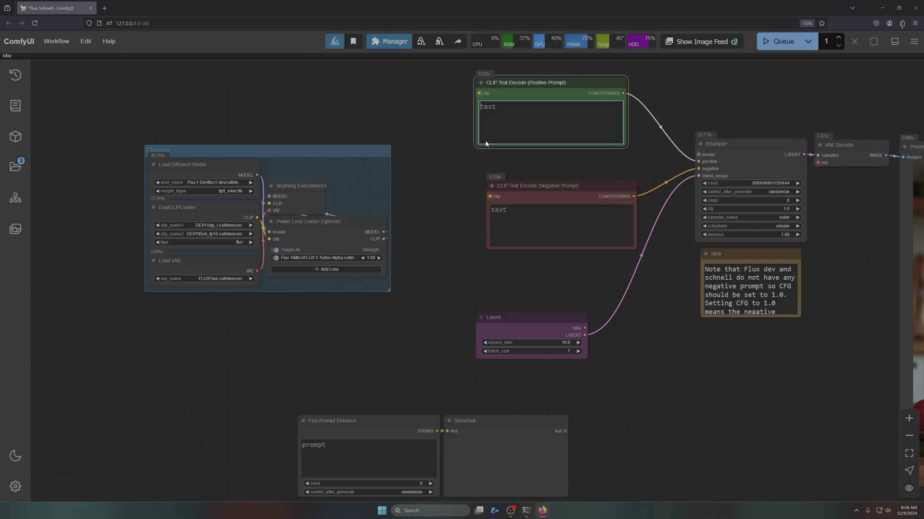
right_click(507, 83)
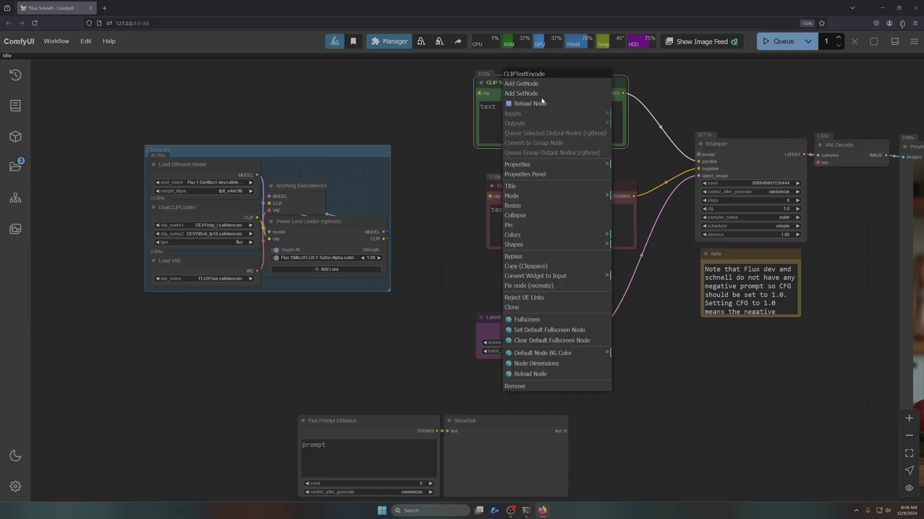
mouse_move(538, 281)
click(470, 237)
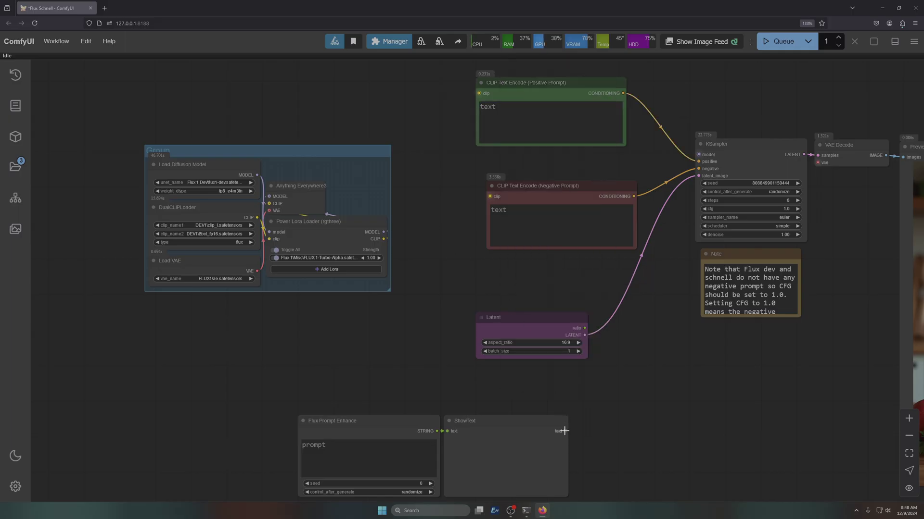
mouse_move(565, 431)
mouse_down()
mouse_move(439, 140)
mouse_move(486, 95)
mouse_move(539, 490)
mouse_move(570, 431)
mouse_up()
Move the Flux Prompt Enhance and ShowText nodes together to just beneath the loader group
drag(454, 148, 473, 105)
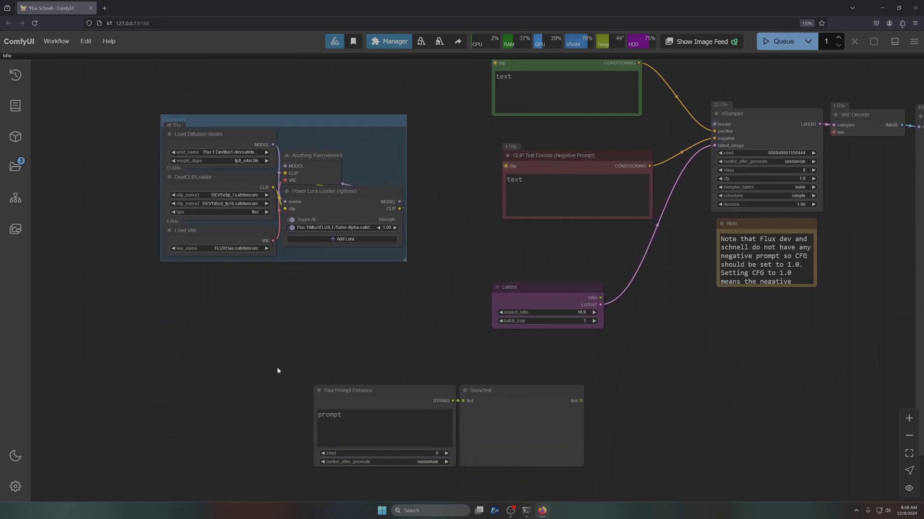
drag(260, 352, 559, 477)
drag(402, 394, 247, 272)
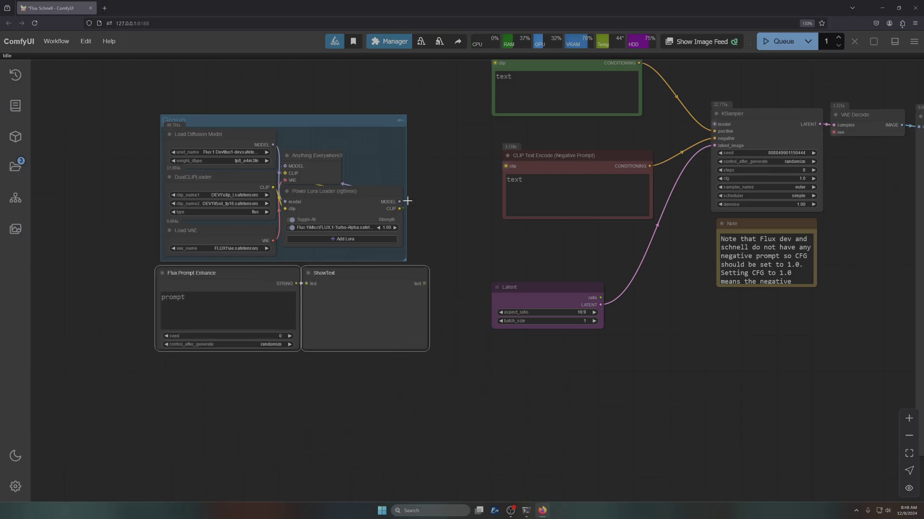
Connect the ShowText node's text output to the text input of the CLIP Text Encode (Positive Prompt) node
drag(406, 200, 416, 339)
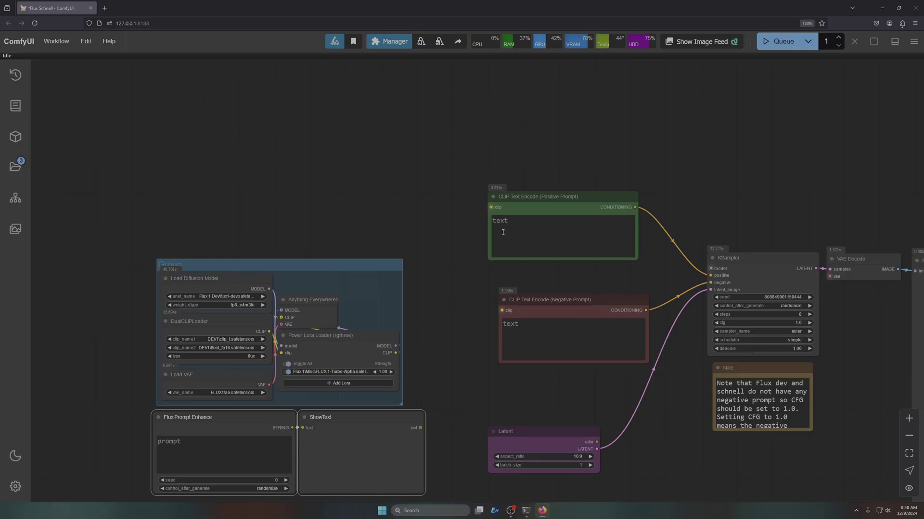
scroll(486, 177, up, 3)
scroll(475, 183, up, 2)
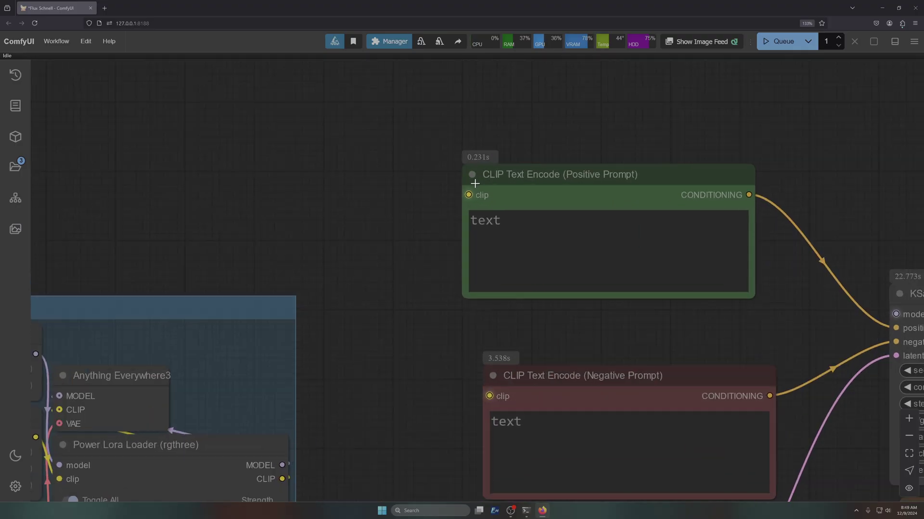
scroll(467, 207, up, 1)
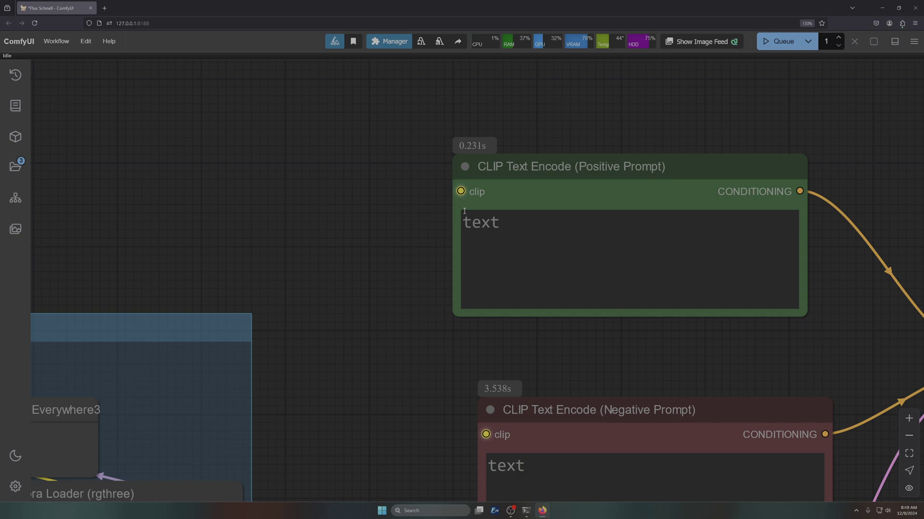
drag(376, 418, 405, 319)
scroll(439, 251, down, 5)
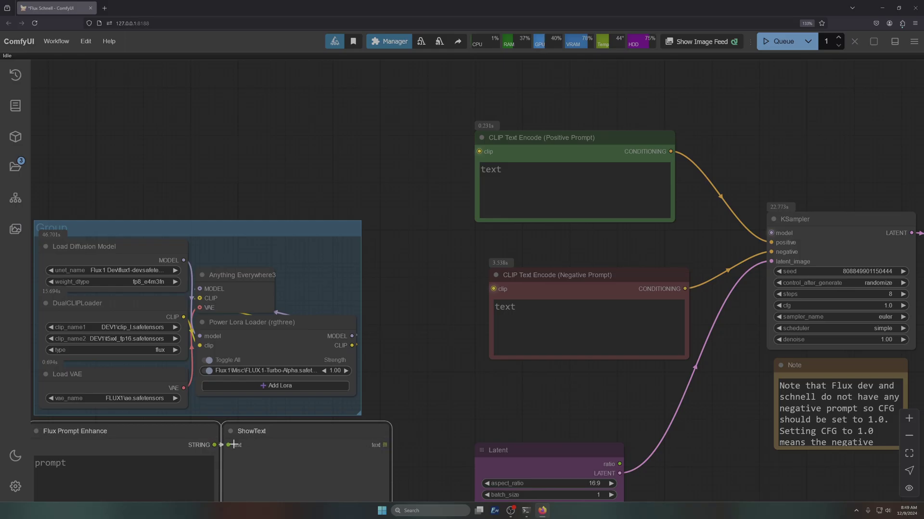
drag(385, 445, 481, 163)
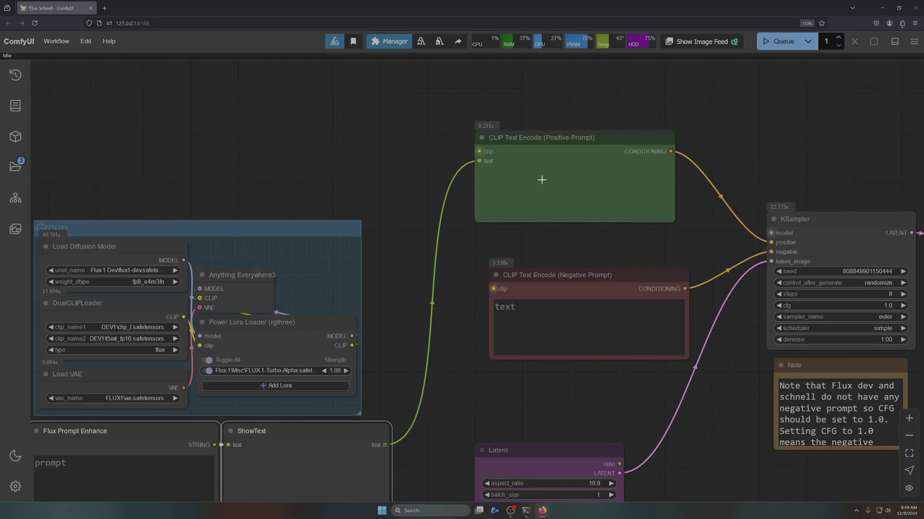
Collapse the positive and negative CLIP Text Encode nodes and stack them together just beside the KSampler
click(482, 137)
drag(548, 138, 574, 223)
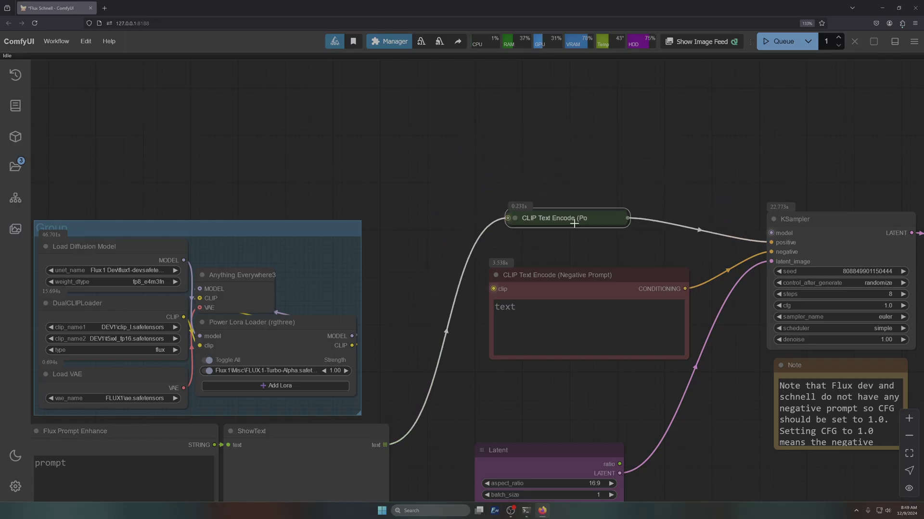
click(495, 275)
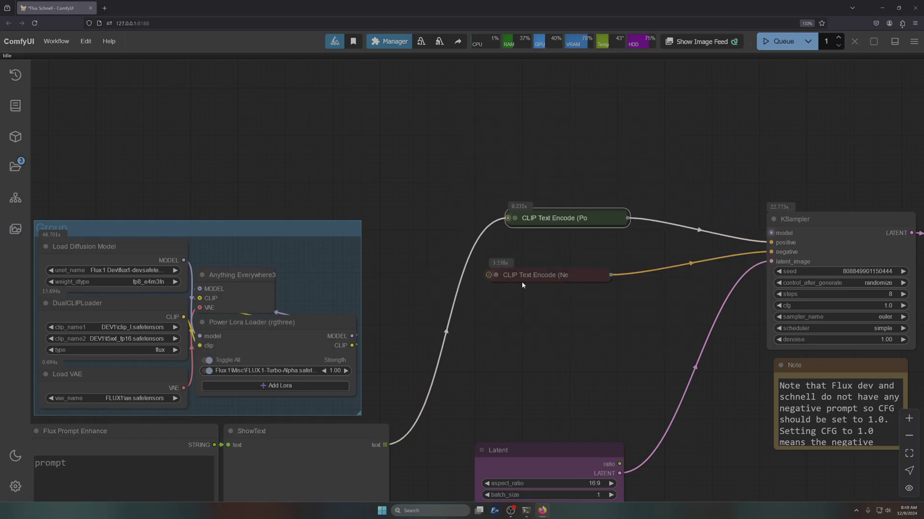
drag(525, 278, 543, 240)
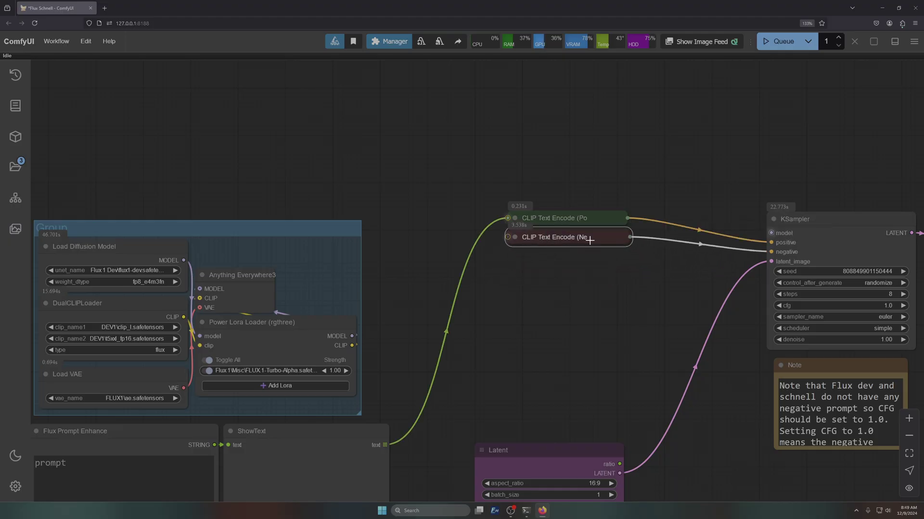
drag(523, 190, 626, 234)
drag(653, 239, 675, 237)
scroll(592, 329, down, 3)
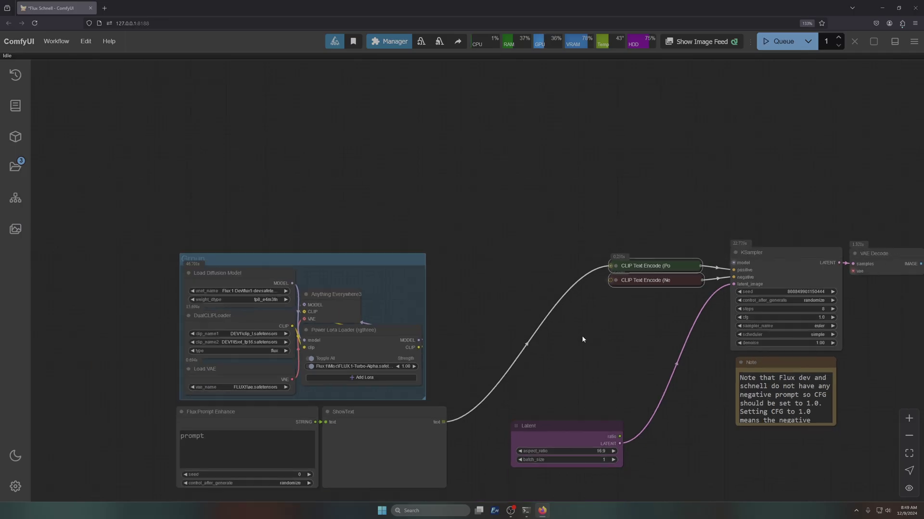
Add a Prompt node from Easy-Use in the empty space beneath Flux Prompt Enhance
drag(489, 302, 548, 171)
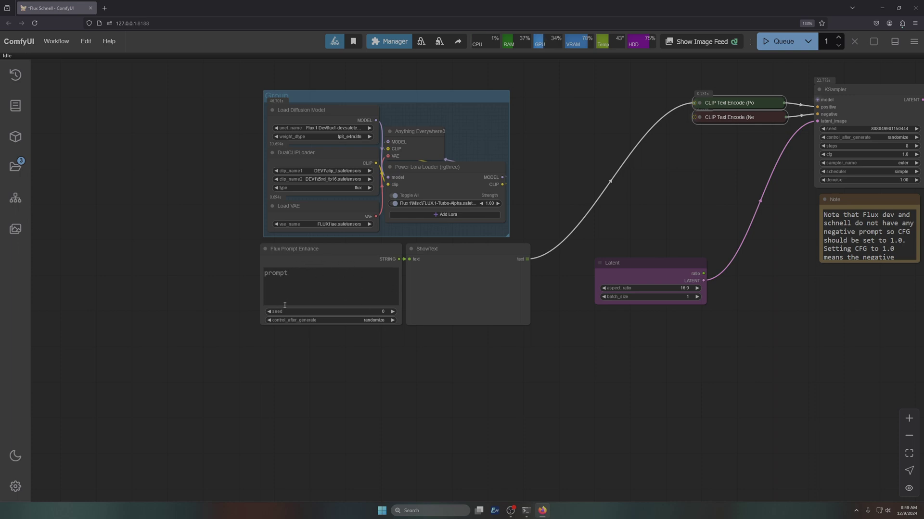
drag(403, 370, 483, 334)
double_click(410, 353)
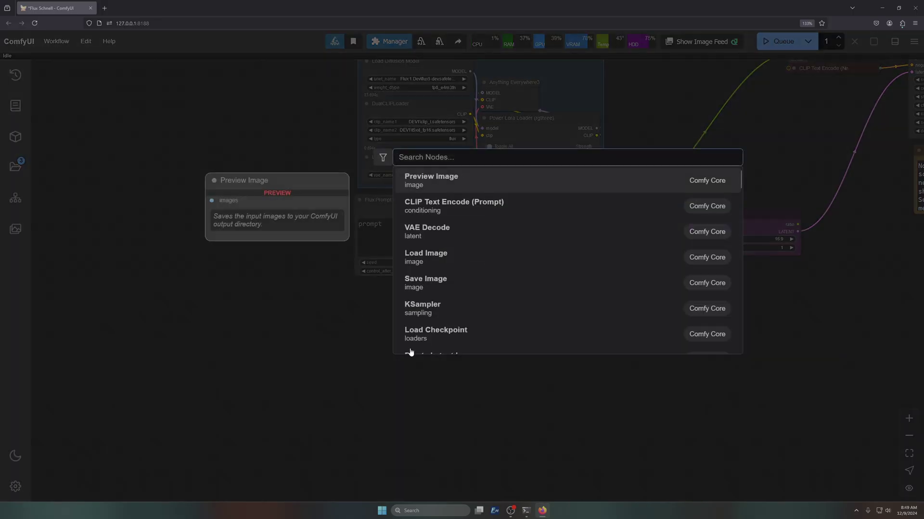
text(prompt)
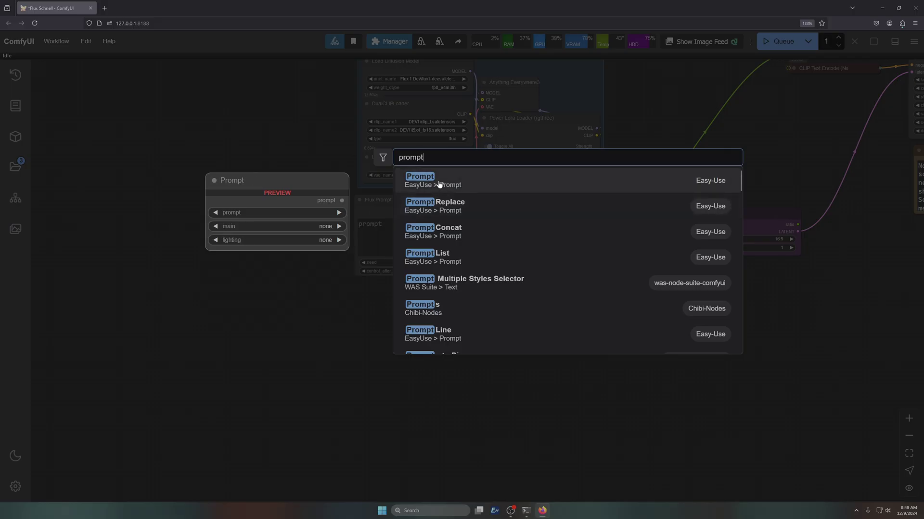
click(439, 184)
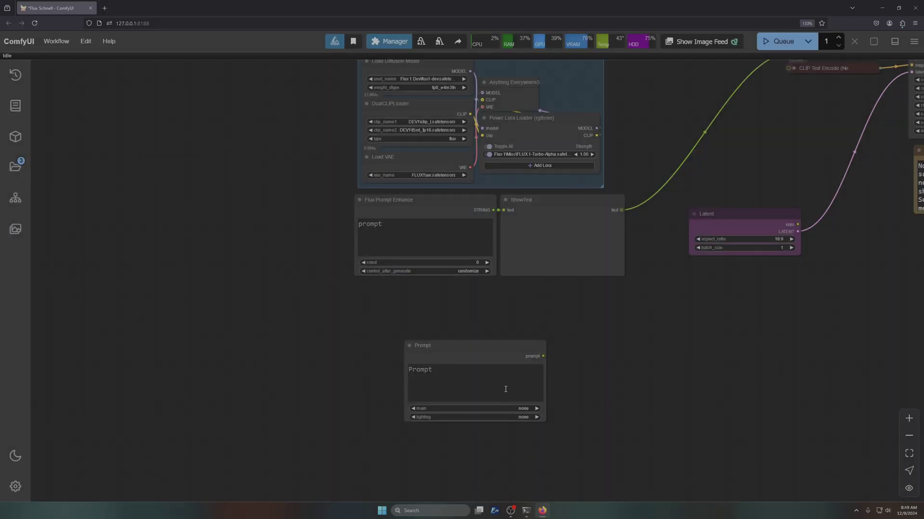
Check the Prompt node's main and lighting choices, and move the node alongside Flux Prompt Enhance
click(522, 412)
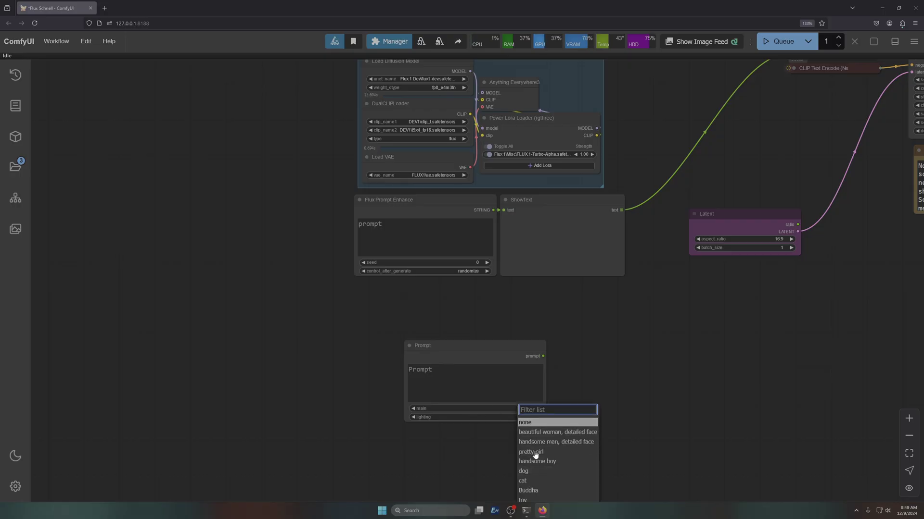
scroll(548, 481, down, 1)
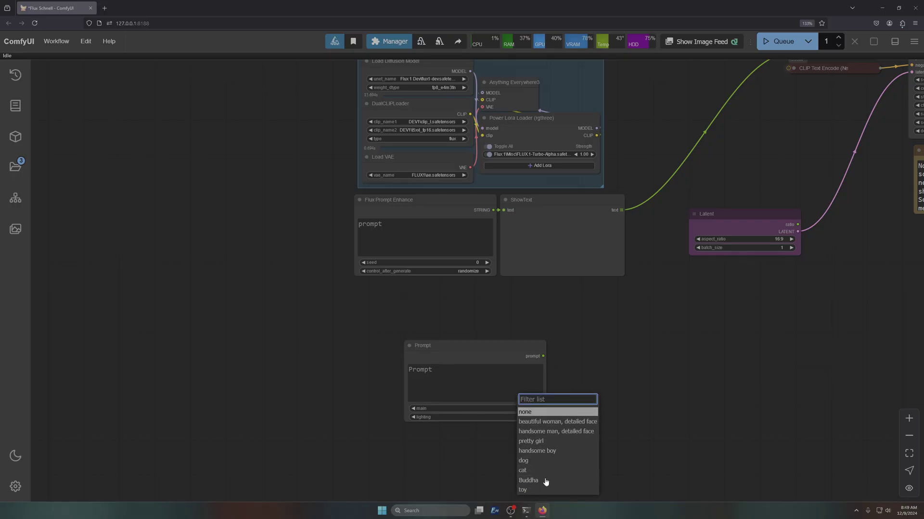
drag(431, 456, 437, 454)
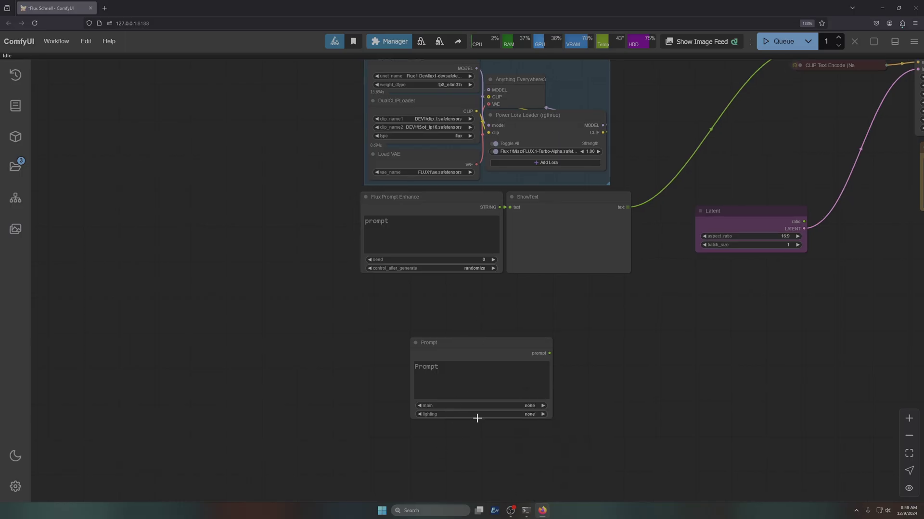
click(474, 414)
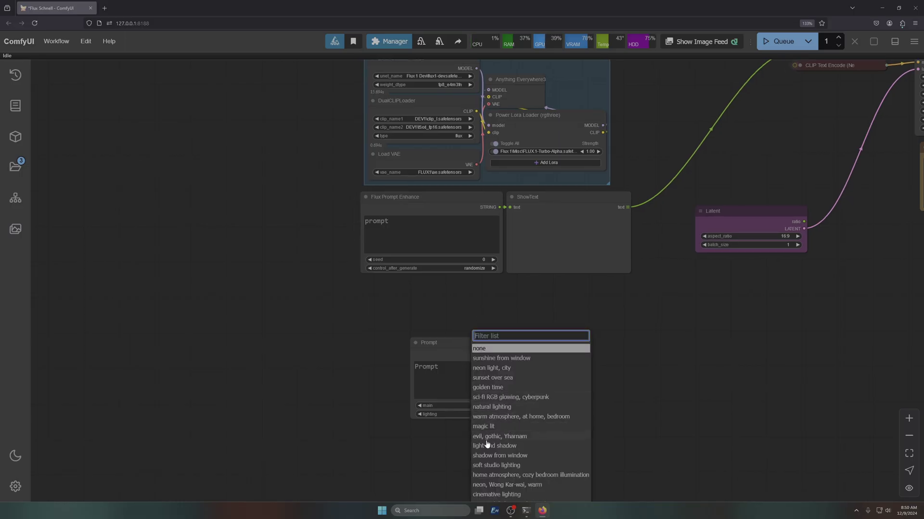
drag(456, 345, 216, 208)
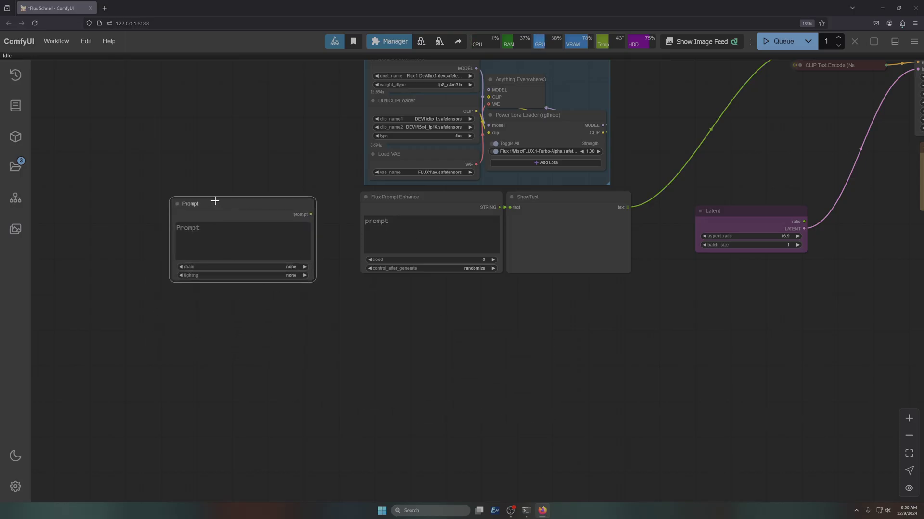
Look through the prompt nodes for an alternative, try the WAS Suite Text Random Prompt node, and delete it
double_click(261, 362)
text(p)
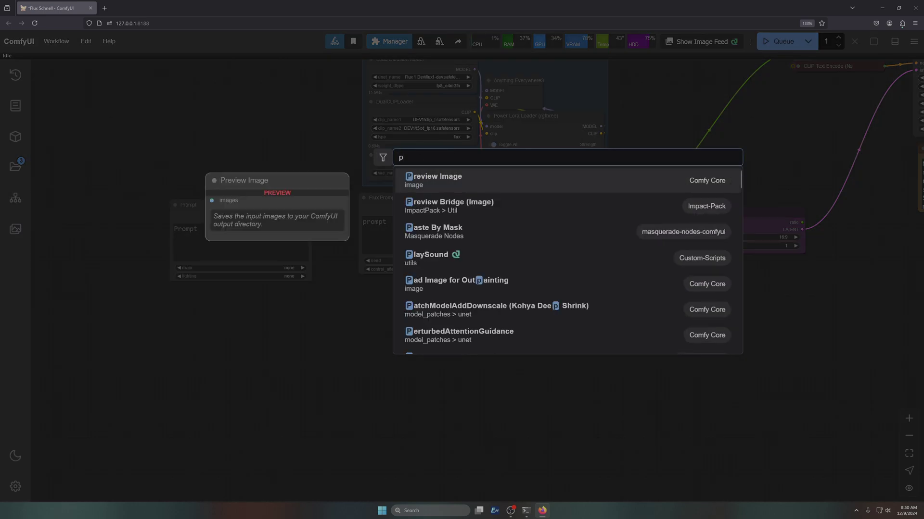
text(rpom)
key(BackSpace)
key(BackSpace)
key(BackSpace)
text(om)
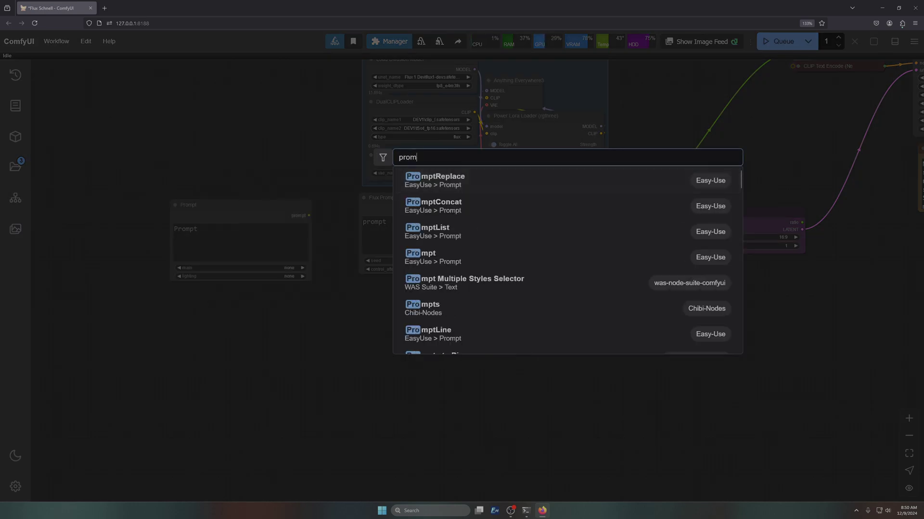
text(pt)
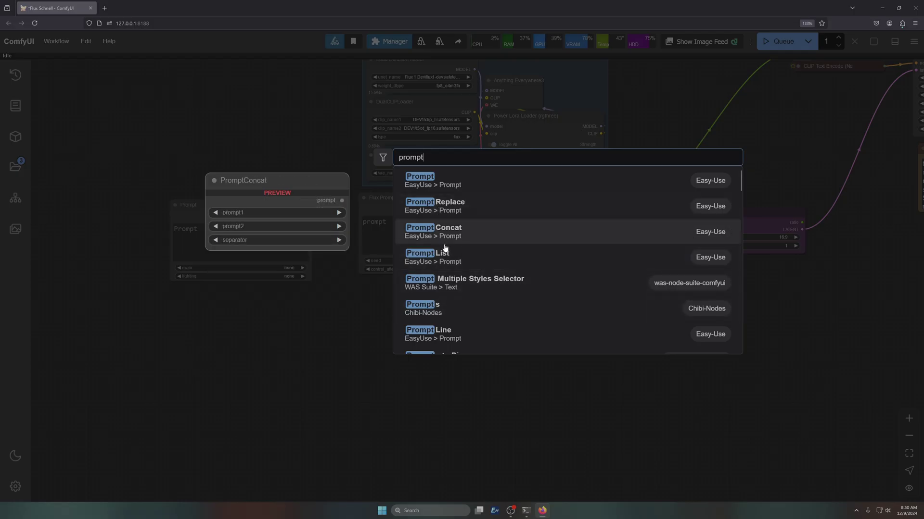
scroll(437, 310, down, 3)
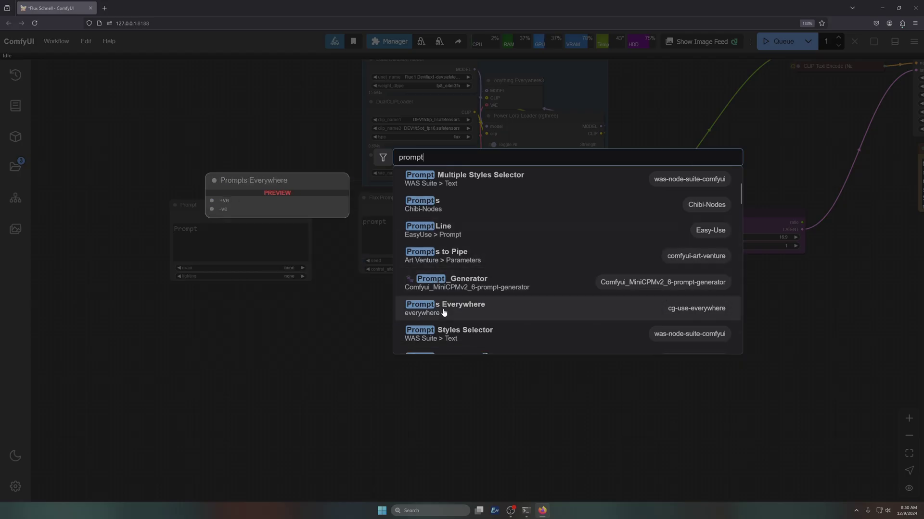
scroll(443, 313, down, 2)
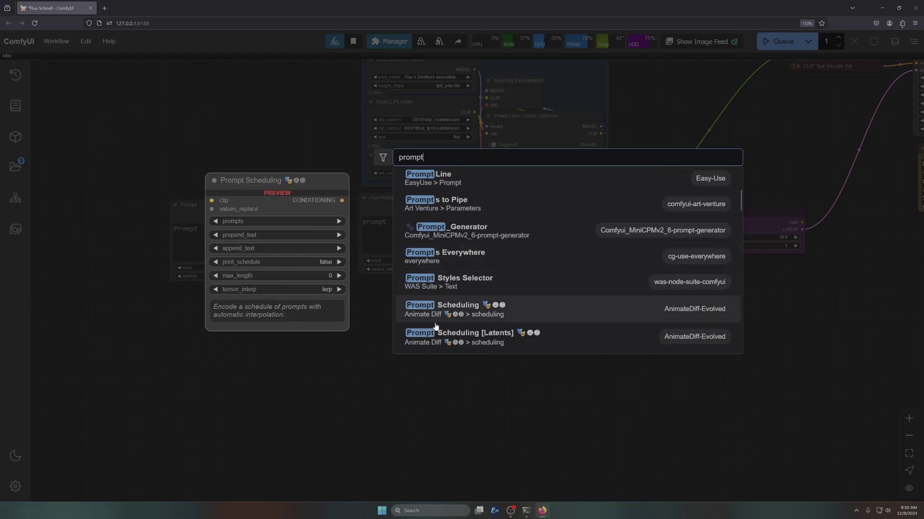
scroll(433, 327, down, 2)
scroll(440, 298, down, 5)
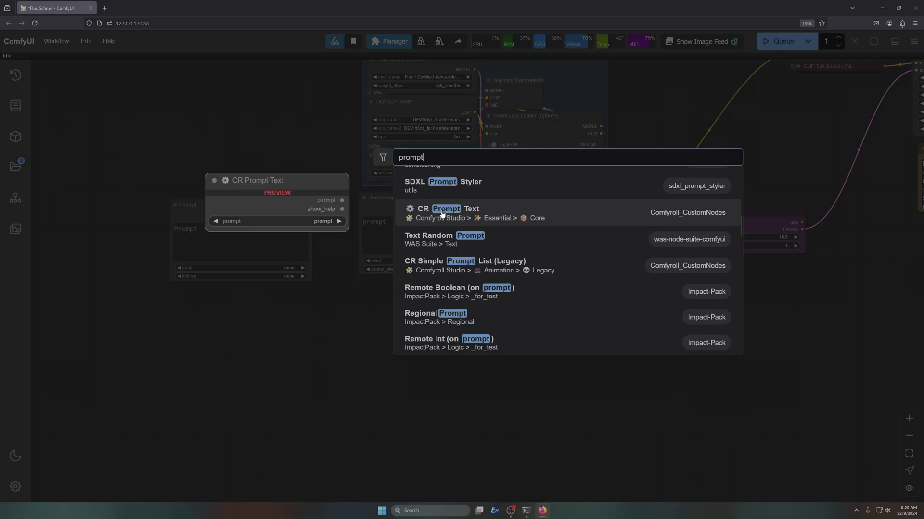
click(426, 239)
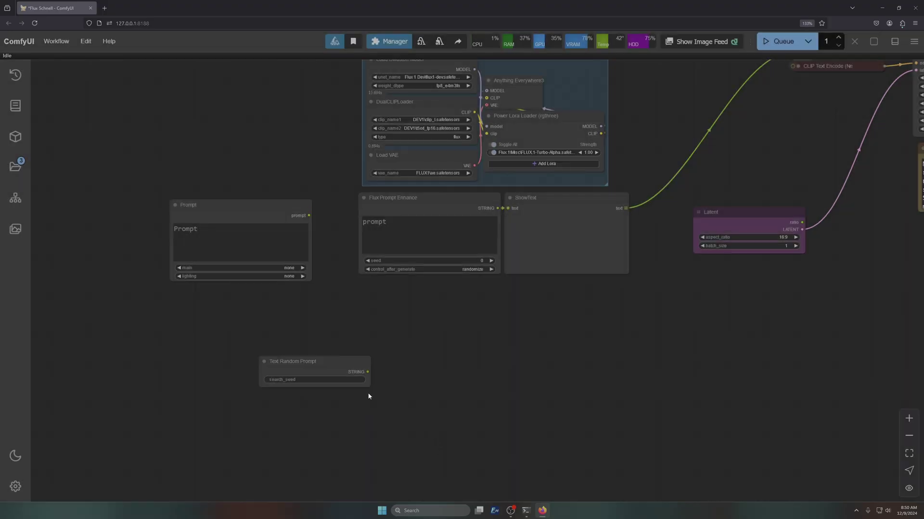
click(335, 369)
key(Delete)
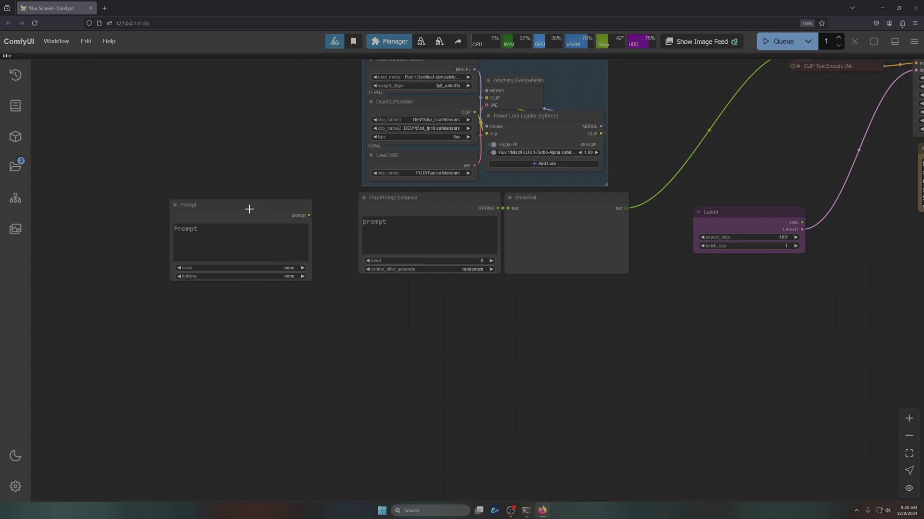
Connect the Prompt node's prompt output to the prompt input of Flux Prompt Enhance
drag(249, 209, 269, 209)
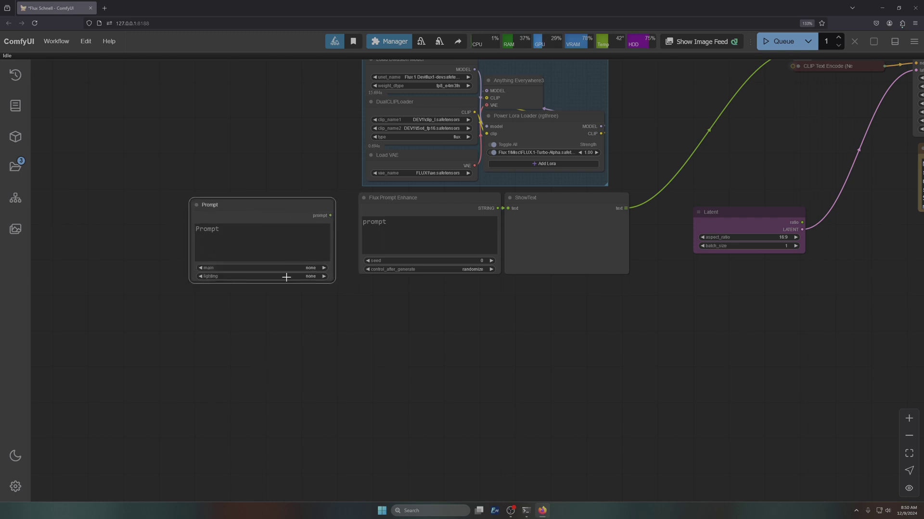
click(257, 276)
click(129, 210)
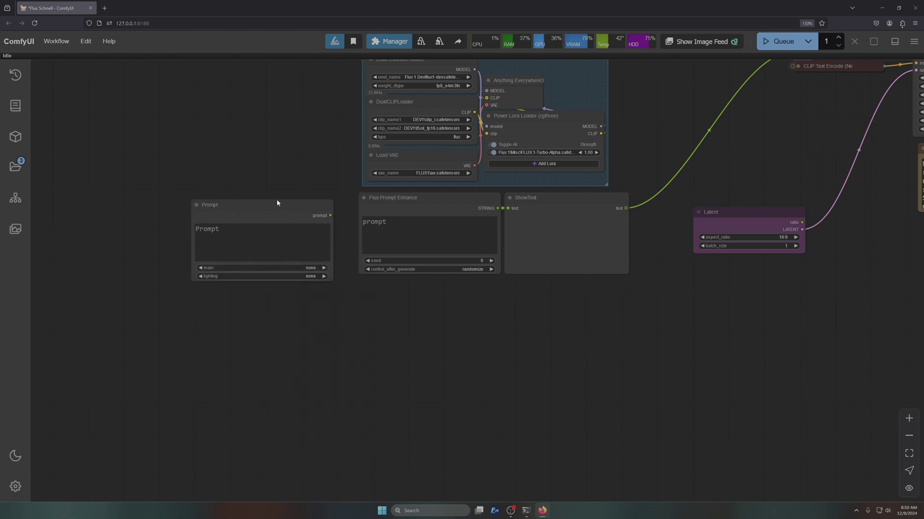
drag(276, 203, 248, 205)
drag(299, 219, 475, 213)
Collapse Flux Prompt Enhance, and place the Prompt node close beside it, enlarged to about twice its height
click(364, 198)
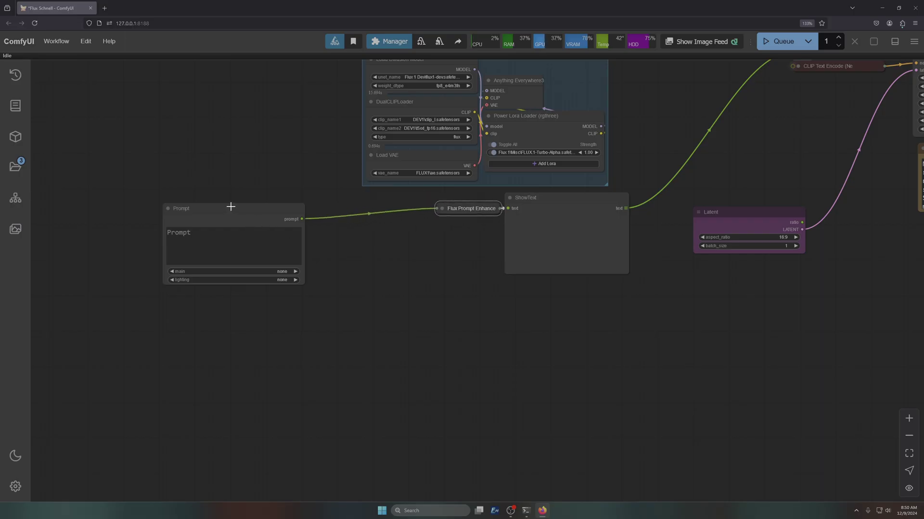
drag(230, 207, 343, 199)
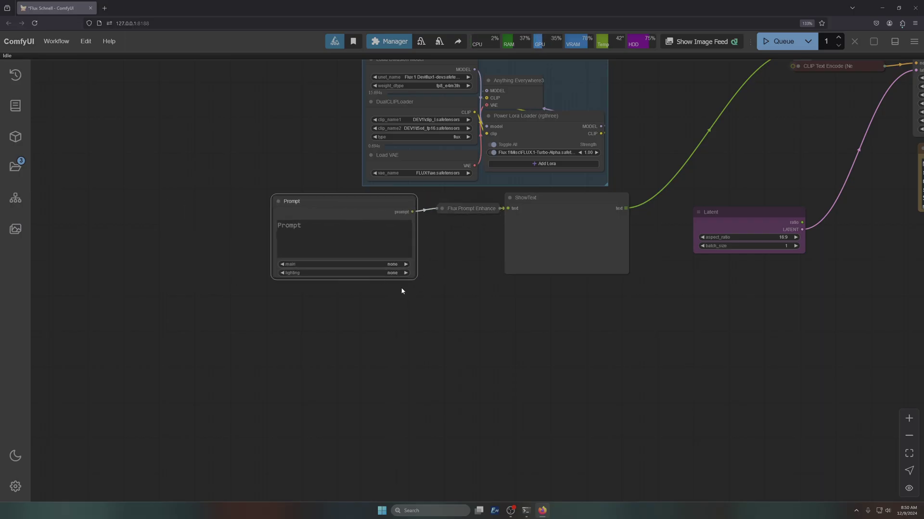
drag(416, 279, 420, 382)
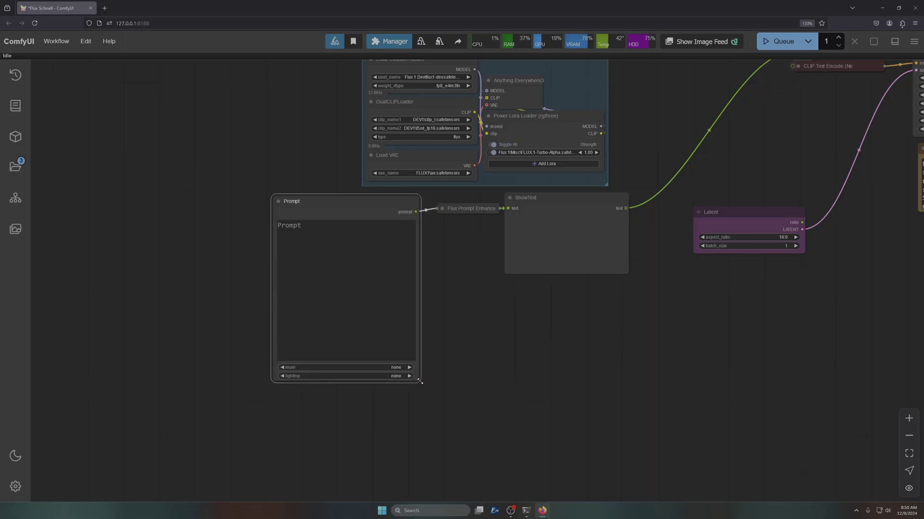
Search the nodes for a text switch and add the Easy-Use Text Switch node below ShowText
double_click(506, 358)
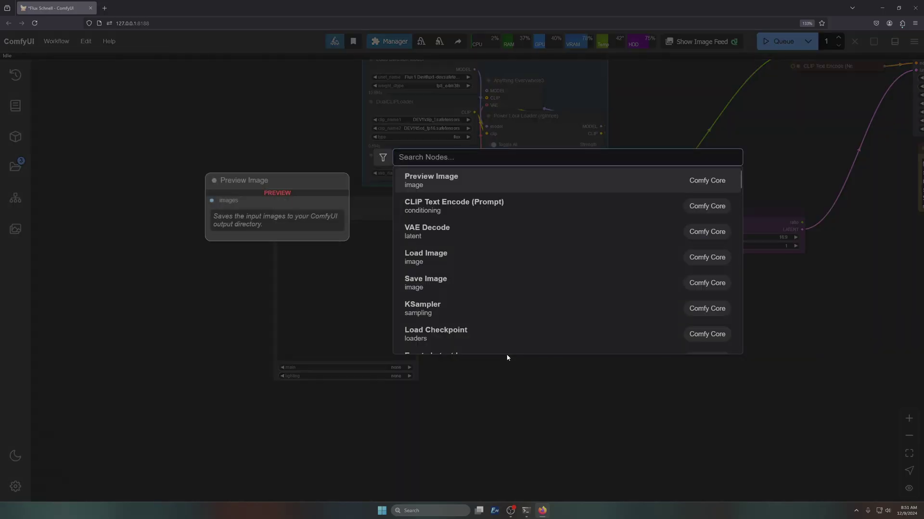
text(sw)
key(BackSpace)
key(BackSpace)
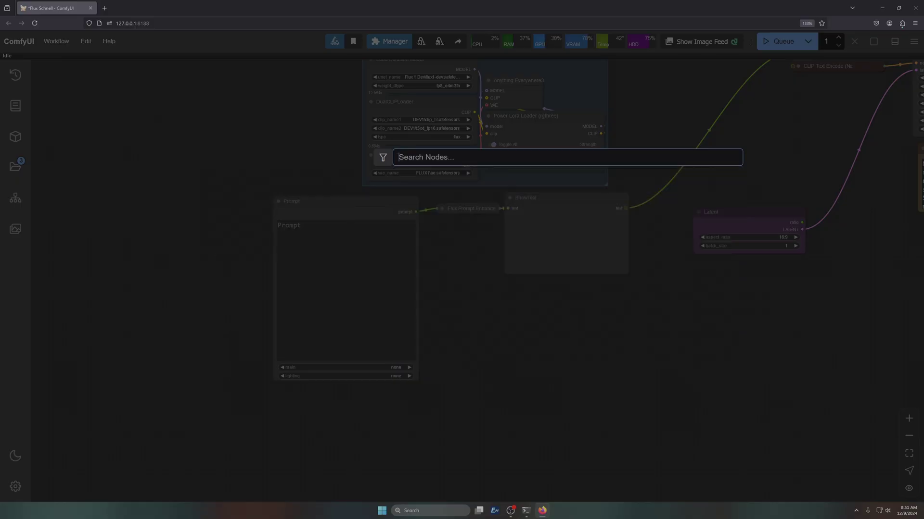
text(text w)
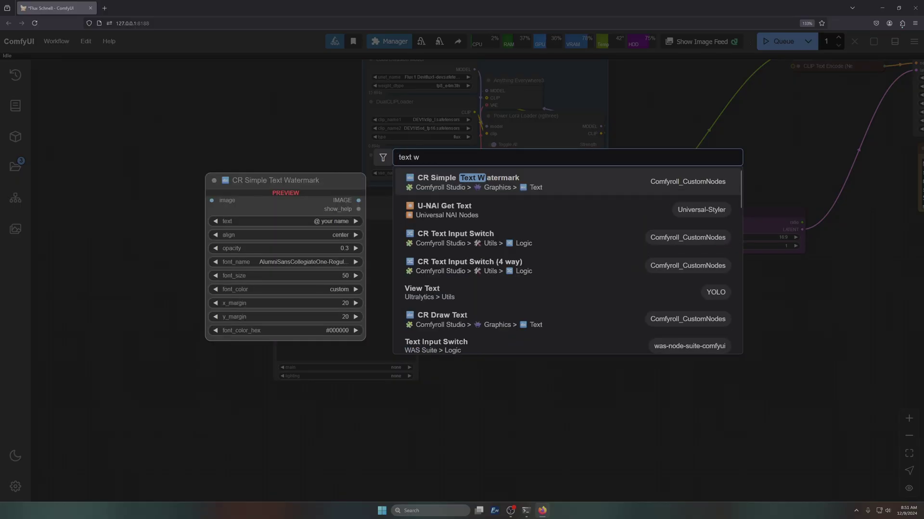
key(BackSpace)
text(switch)
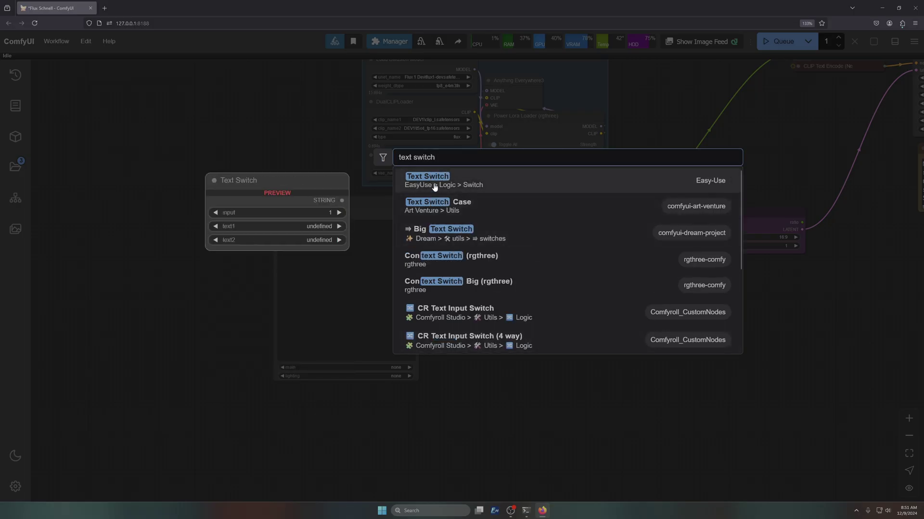
click(534, 180)
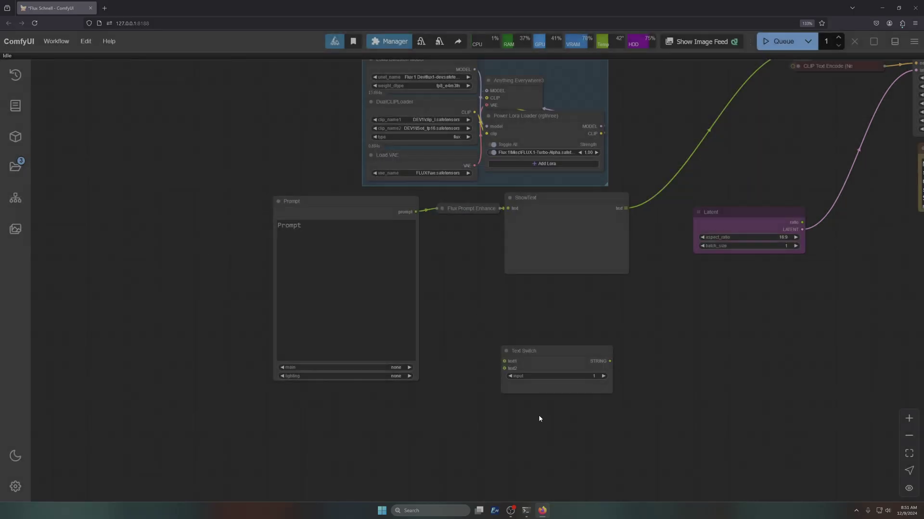
double_click(499, 425)
key(Escape)
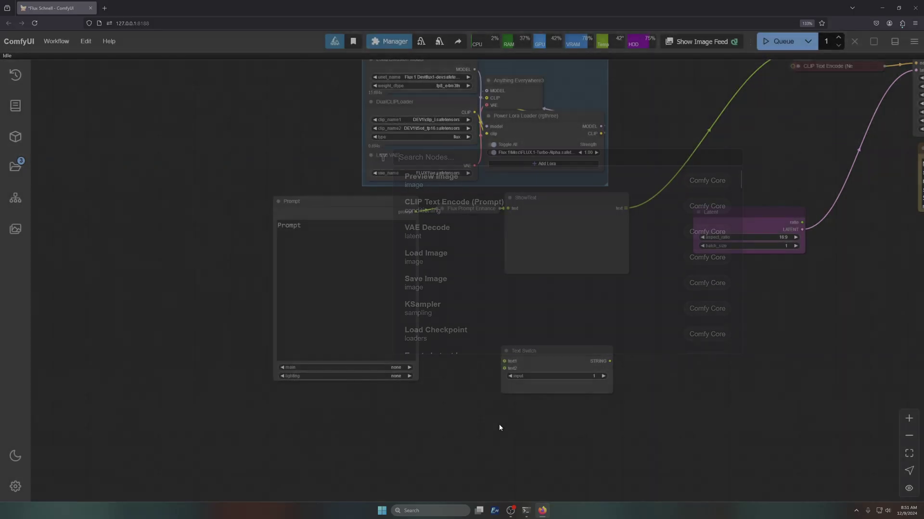
Connect the Prompt output to text1 and the Flux Prompt Enhance output to text2 of the Text Switch, keeping Flux Prompt Enhance collapsed
drag(416, 212, 504, 361)
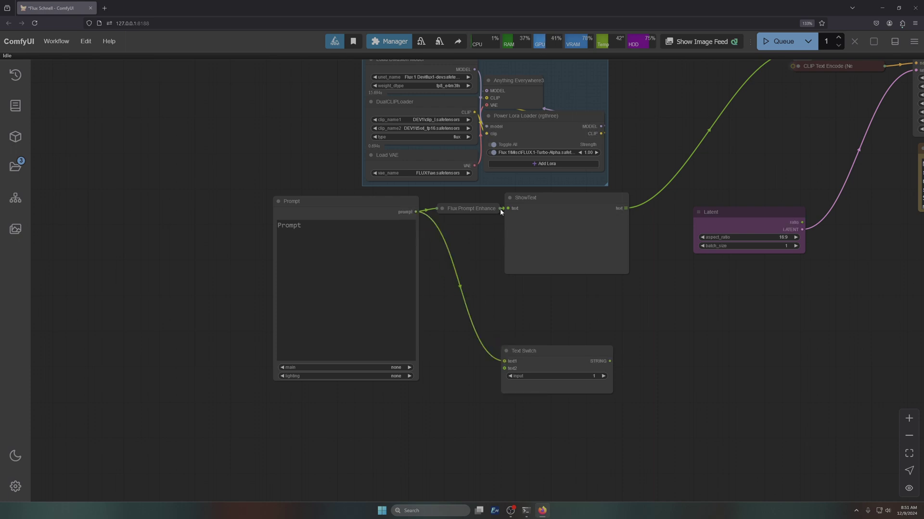
mouse_move(498, 207)
mouse_down()
mouse_move(495, 364)
mouse_move(487, 203)
mouse_up()
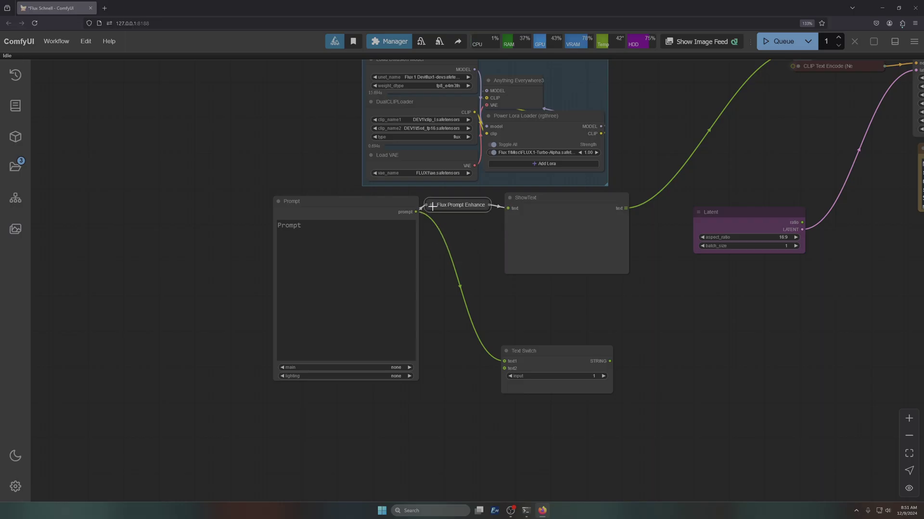
click(431, 204)
drag(565, 216, 504, 368)
click(431, 205)
Connect the Text Switch's STRING output to ShowText's text input, and place the switch directly beneath ShowText
scroll(542, 310, right, 2)
drag(585, 354, 536, 194)
click(542, 194)
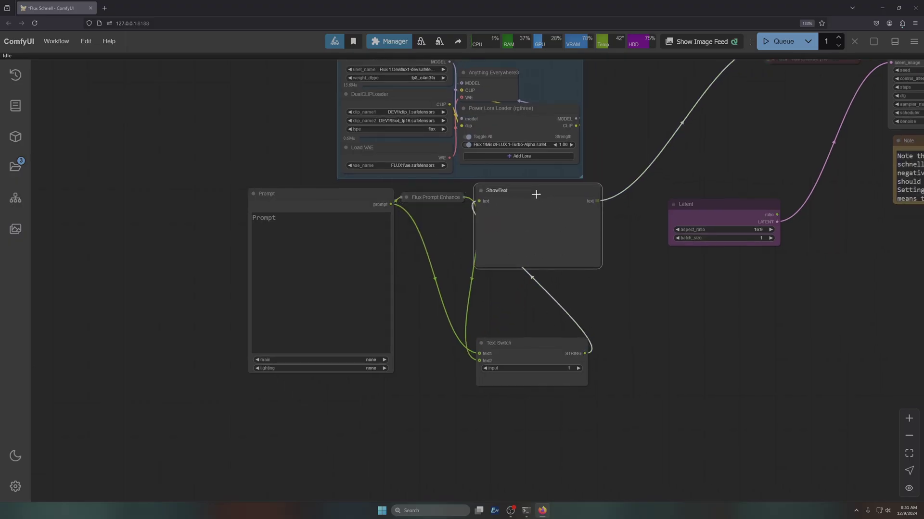
drag(531, 343, 537, 273)
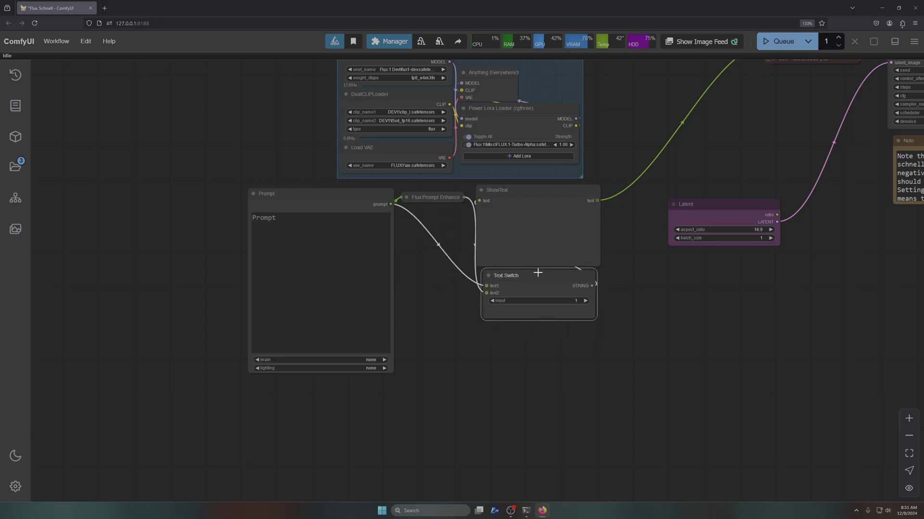
Retitle the Text Switch node as "Enhance or not?"
right_click(503, 275)
click(510, 294)
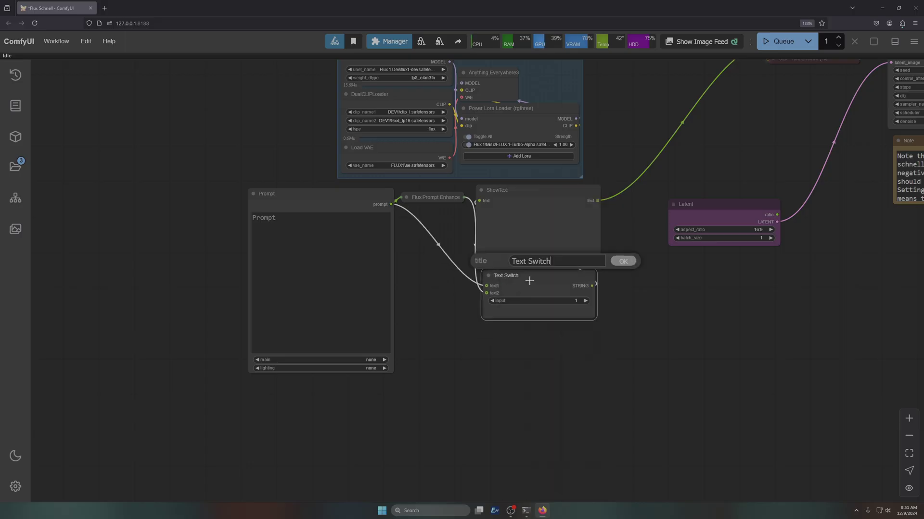
drag(556, 259, 489, 261)
text(Enhance or not?)
click(624, 261)
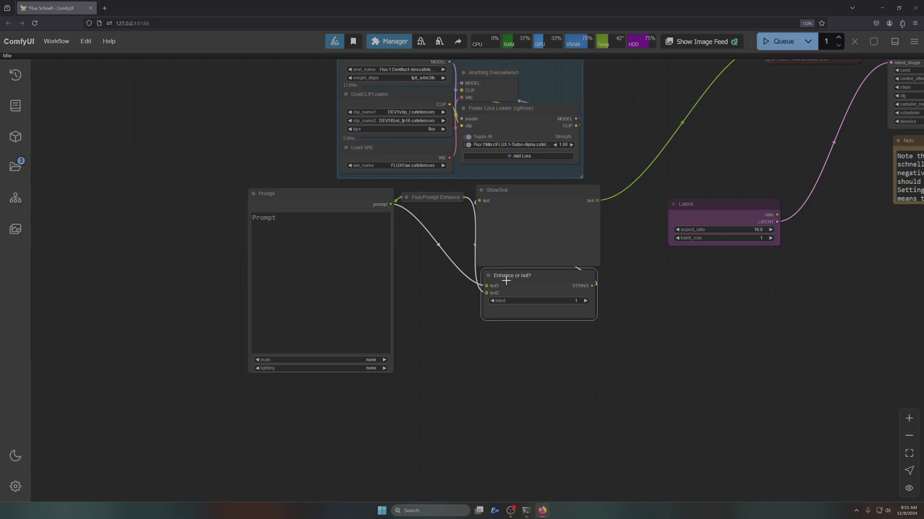
Rename the switch's text1 input slot as "1 = Not"
right_click(486, 287)
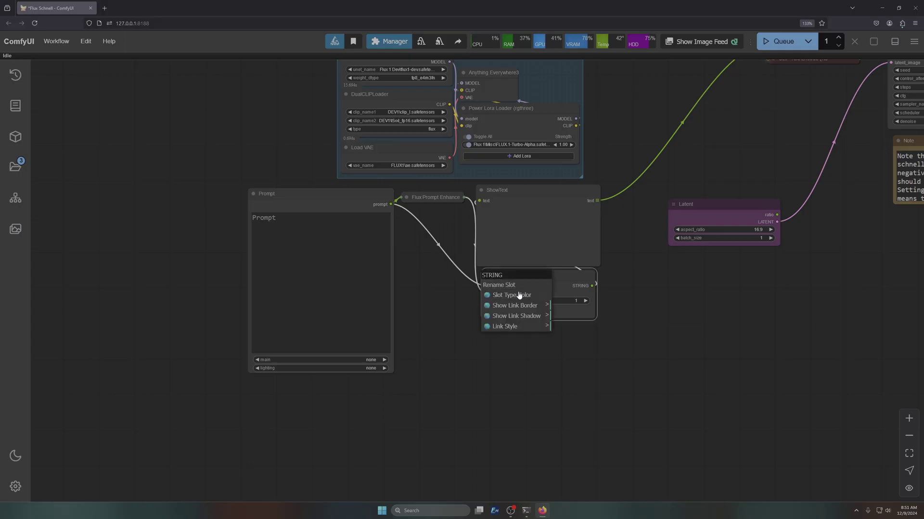
click(496, 286)
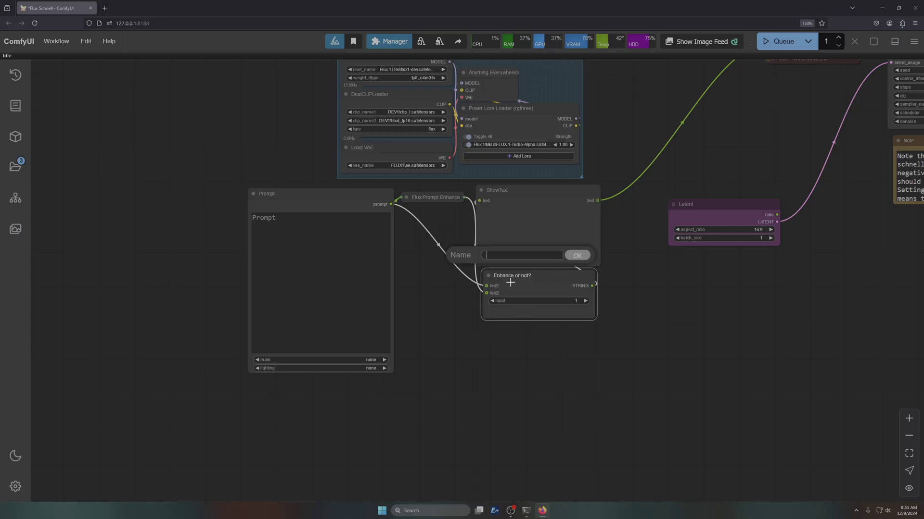
text(Not)
key(Return)
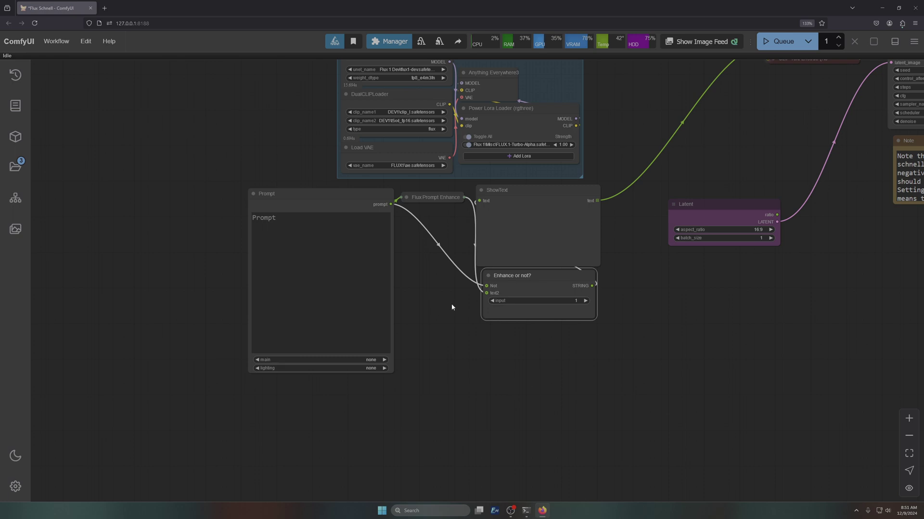
right_click(487, 287)
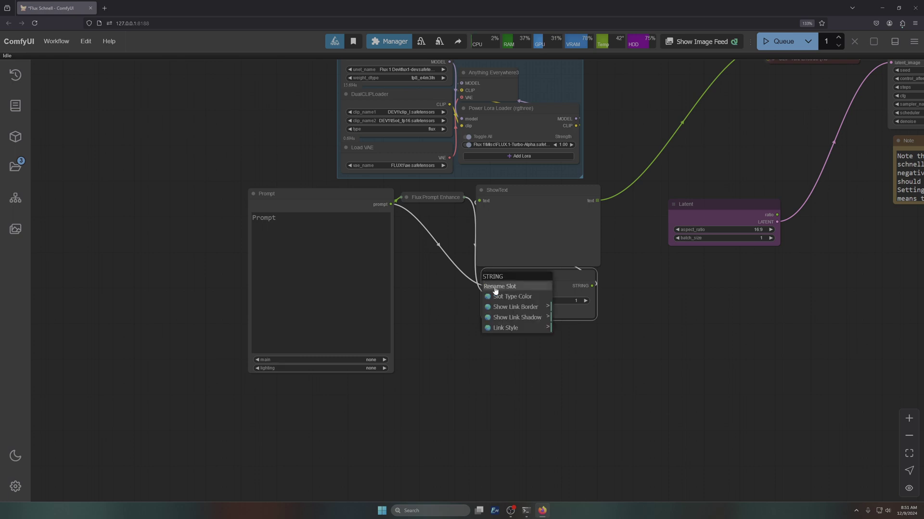
click(496, 287)
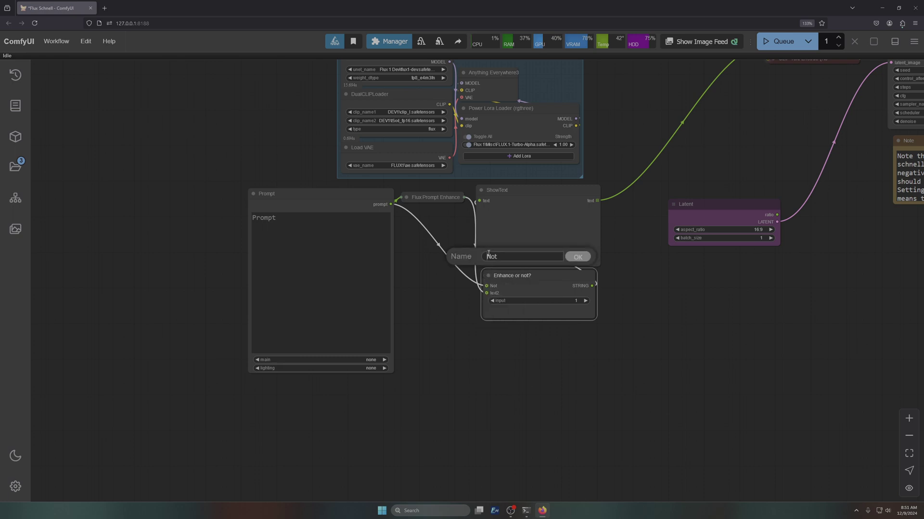
text(1 =)
click(577, 257)
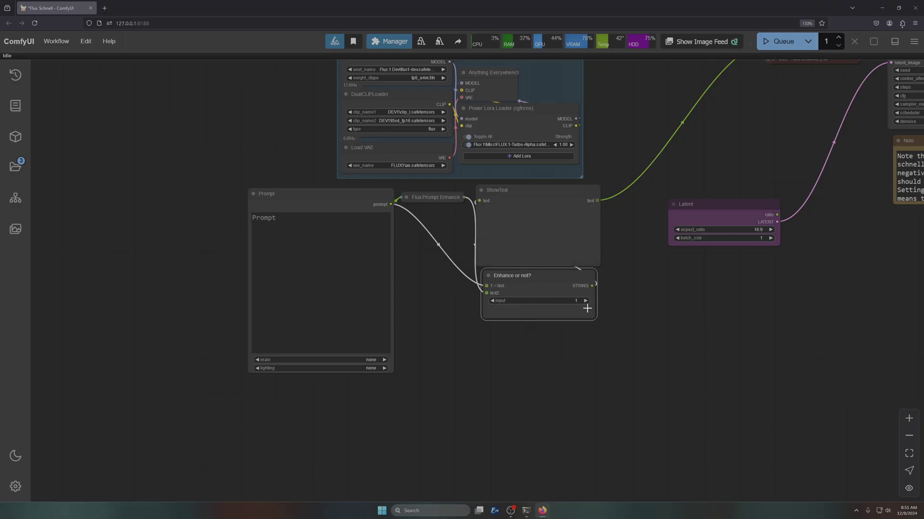
Rename the switch's text2 input slot as "2 = Enhance"
right_click(487, 293)
click(522, 302)
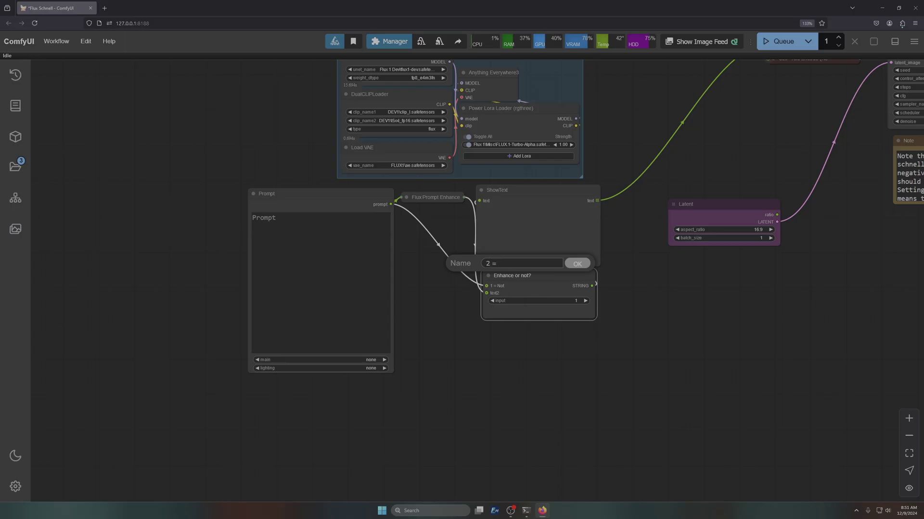
text(2 = Enhance)
click(572, 264)
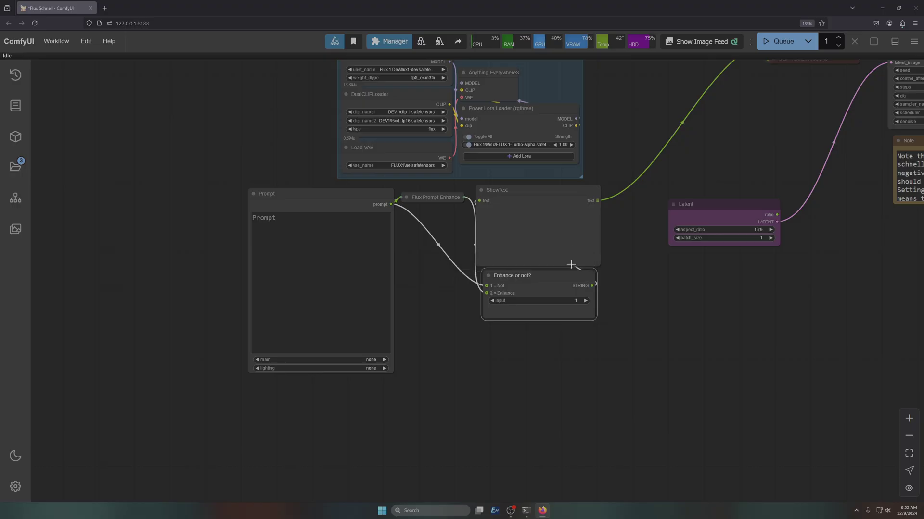
Set the switch input to 1, and enter a prompt describing a rainbow galaxy bottle, planet earth wine glass and half eaten apple pie in a modern kitchen
click(585, 301)
click(496, 301)
click(331, 225)
text(a bottle with a beautiful rainbow galaxy inside it on top of a wooden table in the middle of a modern kitchen beside a plate of vegetables and mushrooms and a wine glasse that contains a planet earth with a plate with a half eaten apple pie on it)
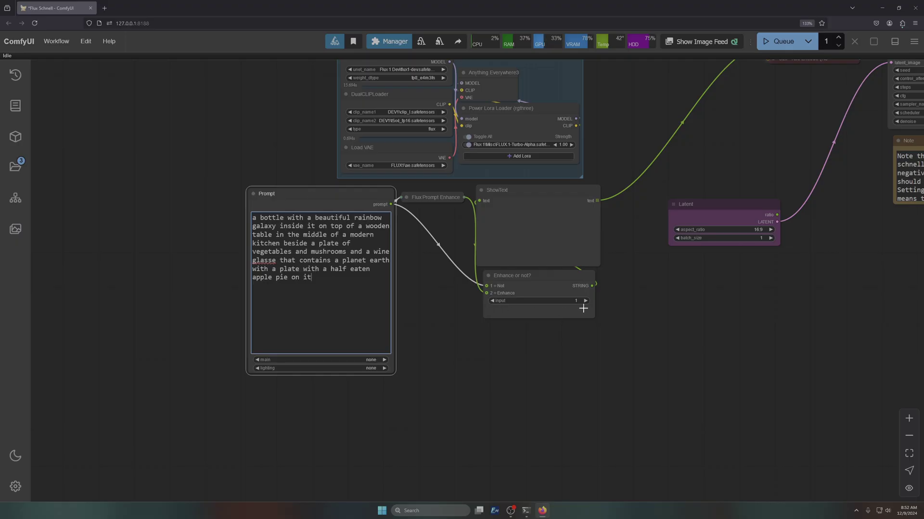
Move the Latent, text encode, sampler and preview nodes close beside the loader group, and queue the workflow
scroll(679, 319, down, 3)
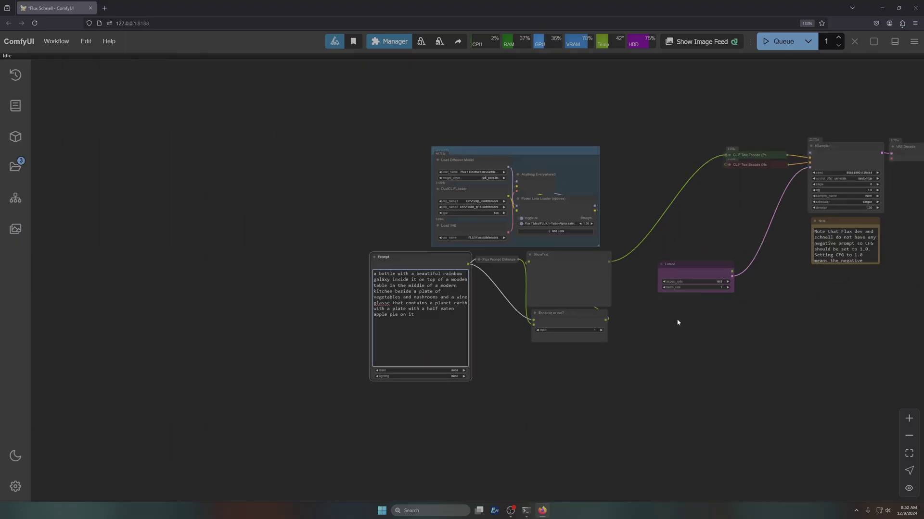
drag(678, 320, 401, 343)
drag(382, 282, 443, 195)
drag(407, 118, 798, 404)
drag(617, 165, 513, 160)
click(781, 47)
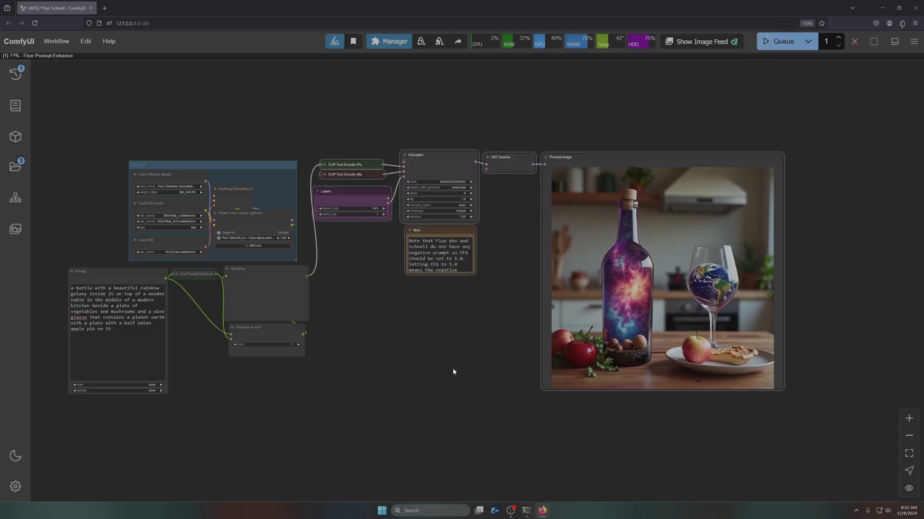
click(389, 405)
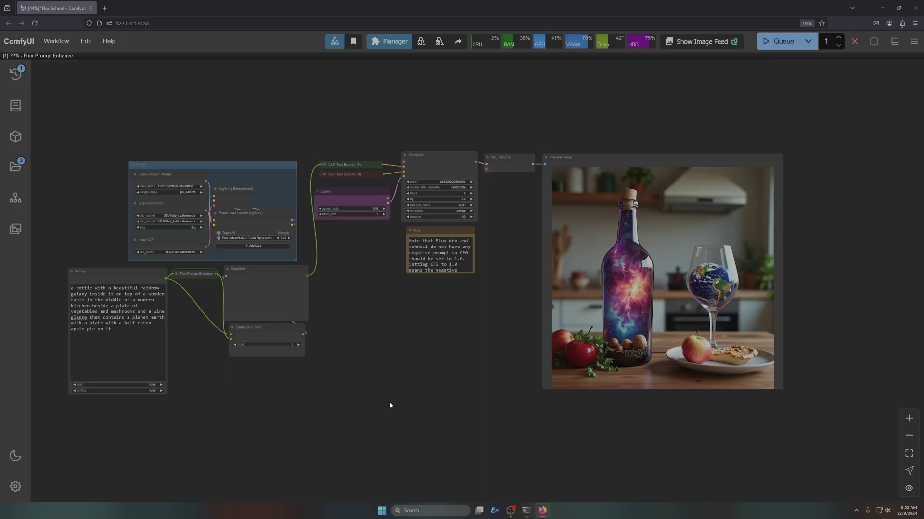
Group the prompt nodes beneath the loader group, and lower the Enhance or not? node to make ShowText taller
drag(83, 440, 309, 301)
key(ctrl+g)
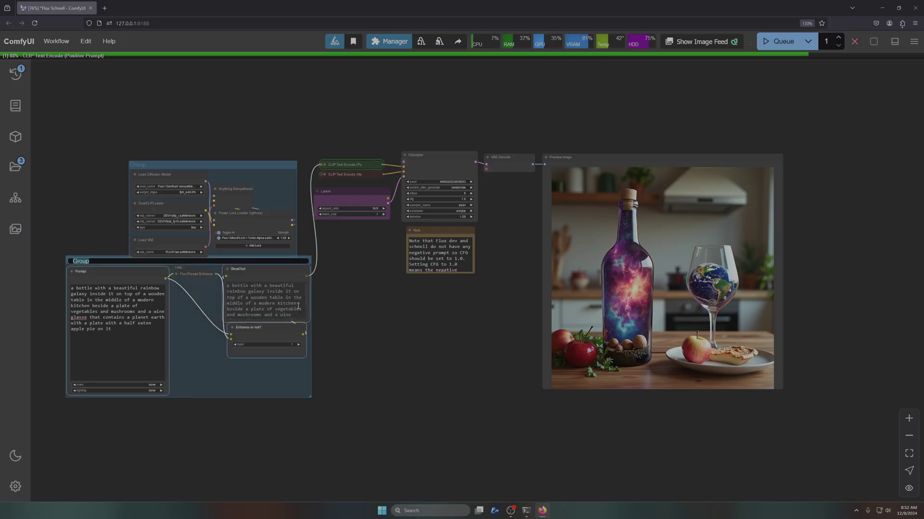
drag(101, 260, 117, 273)
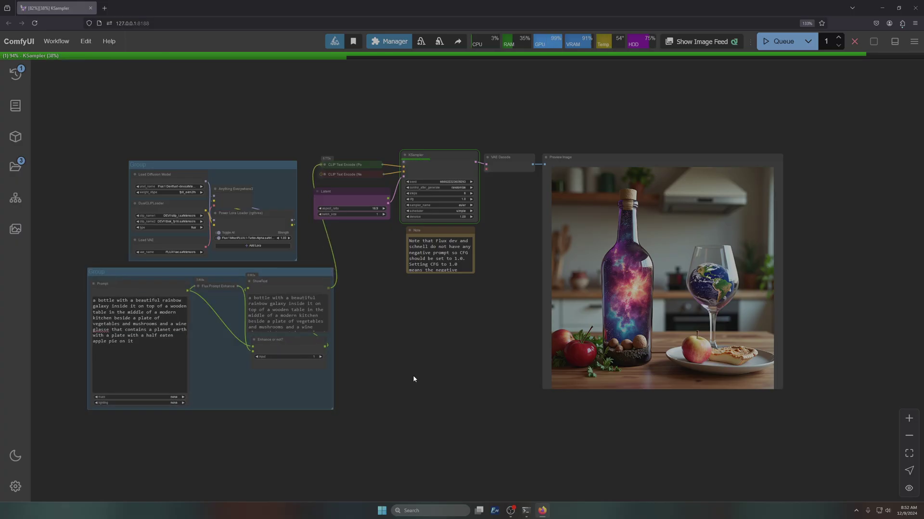
drag(280, 346, 276, 375)
drag(327, 335, 329, 360)
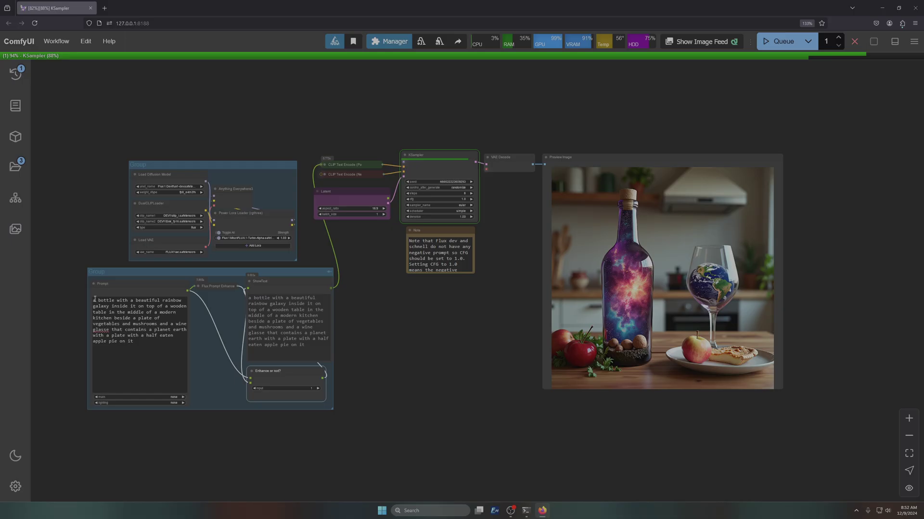
Compare the Prompt text with the ShowText output, and examine the generated image up close
drag(91, 300, 135, 342)
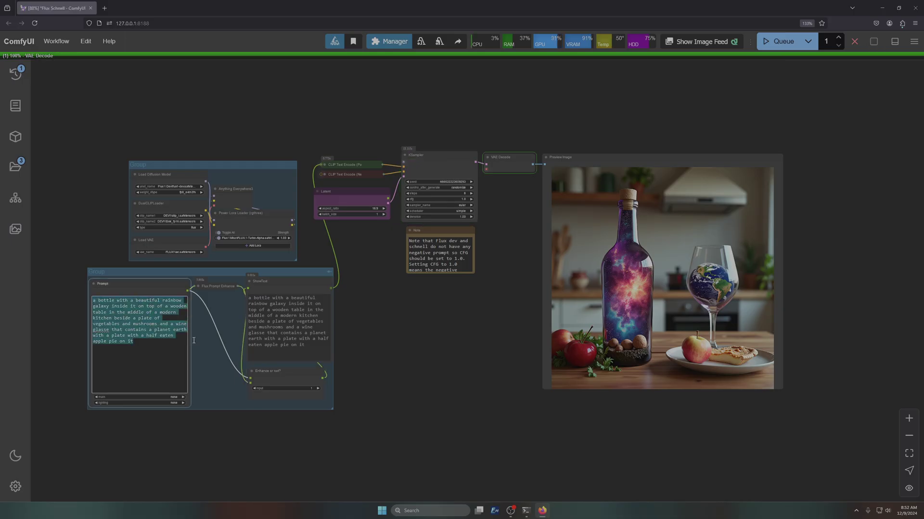
drag(250, 299, 314, 355)
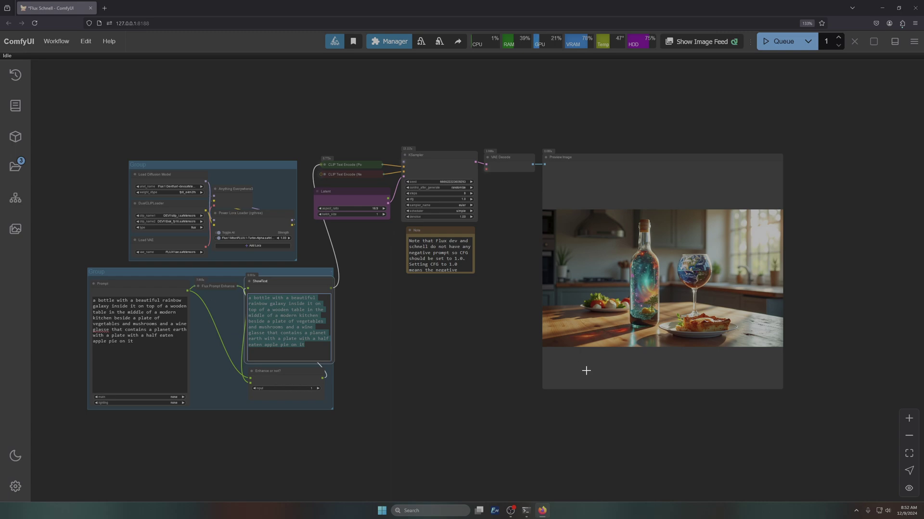
drag(488, 399, 329, 352)
scroll(342, 226, up, 4)
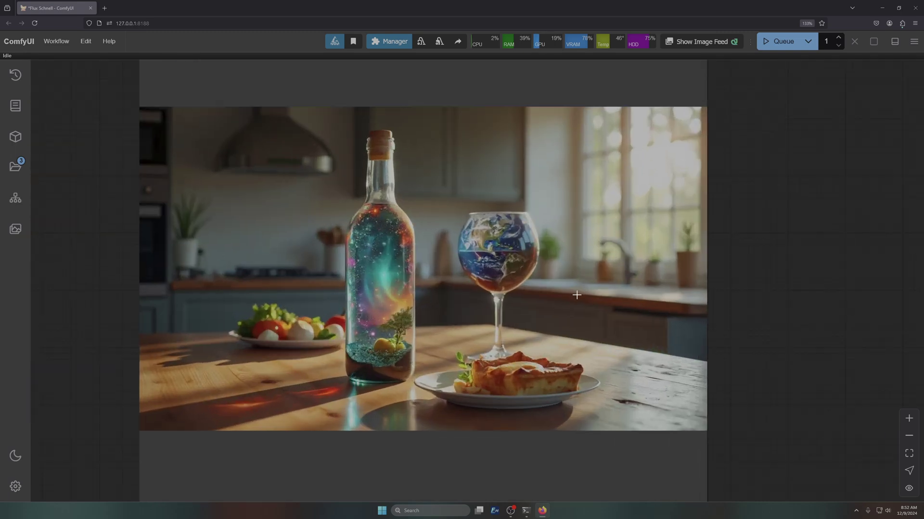
scroll(602, 317, down, 9)
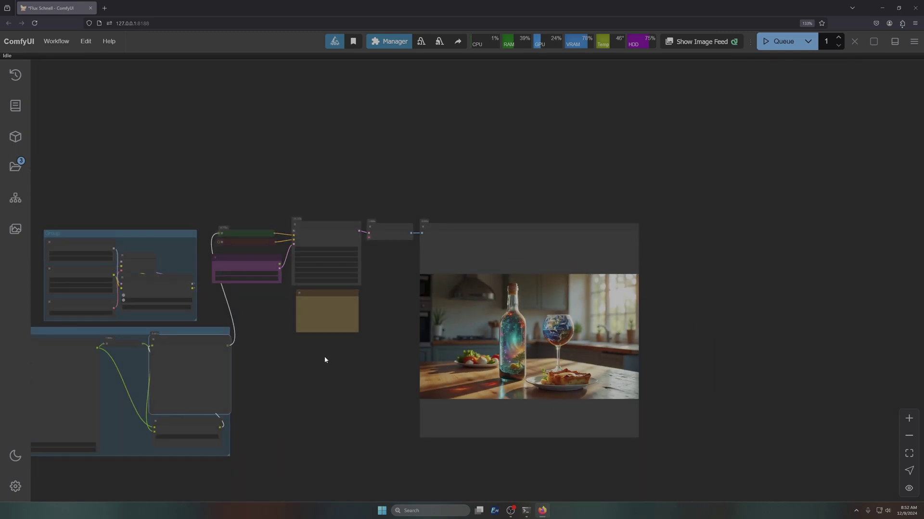
scroll(505, 313, up, 8)
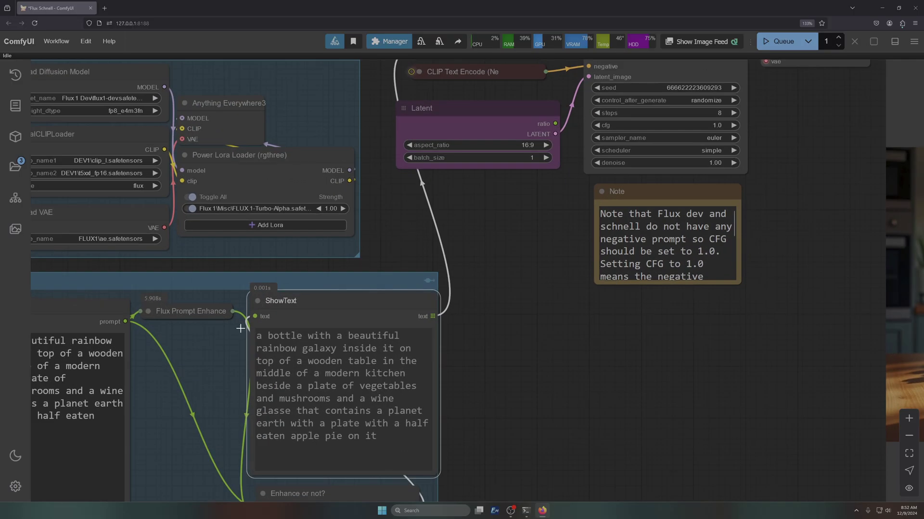
Set the Enhance or not? switch's input to 2 and queue the workflow with the enhanced prompt
scroll(544, 287, down, 4)
click(407, 364)
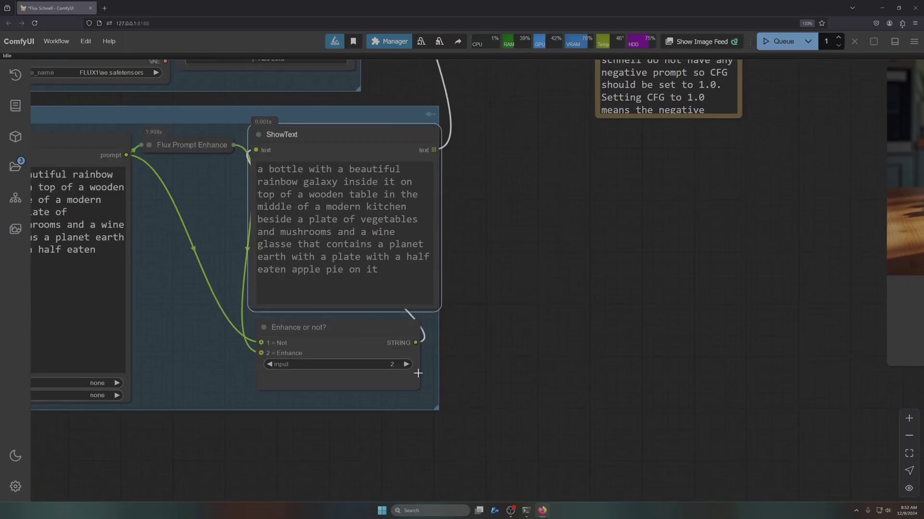
scroll(429, 361, down, 4)
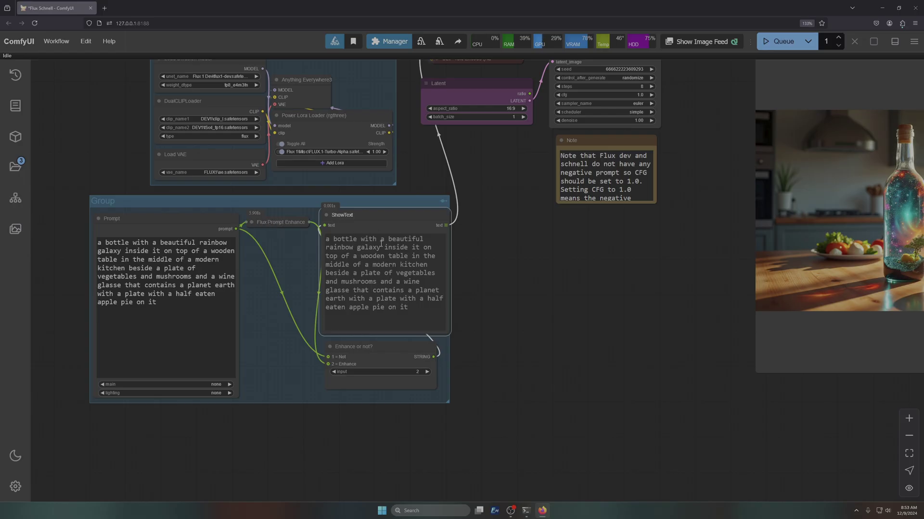
click(780, 42)
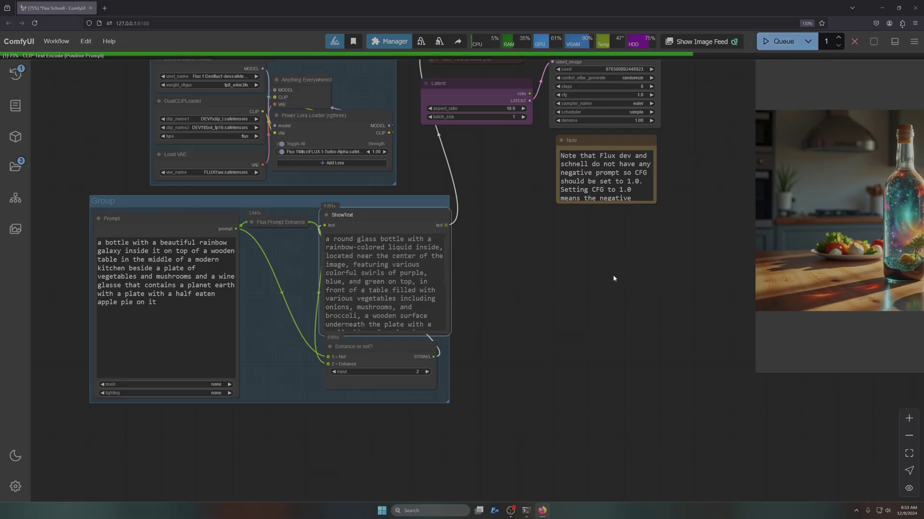
Read the enhanced prompt in ShowText, and inspect the image generated from it up close
mouse_move(444, 256)
mouse_down()
mouse_move(448, 317)
mouse_move(452, 250)
mouse_up()
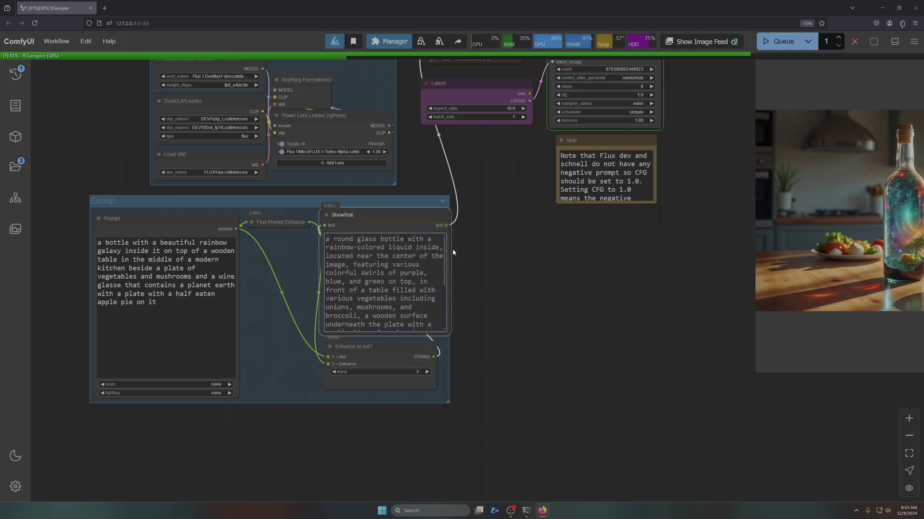
scroll(538, 363, down, 5)
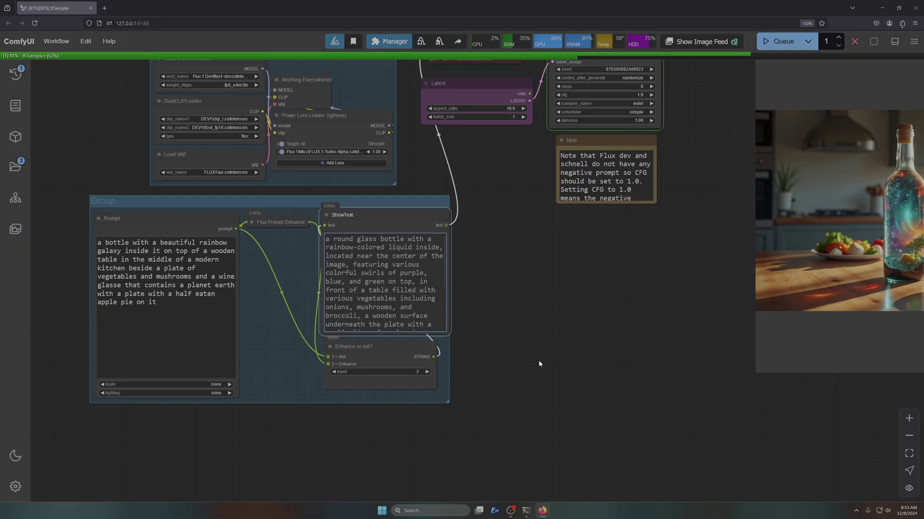
drag(631, 371, 353, 336)
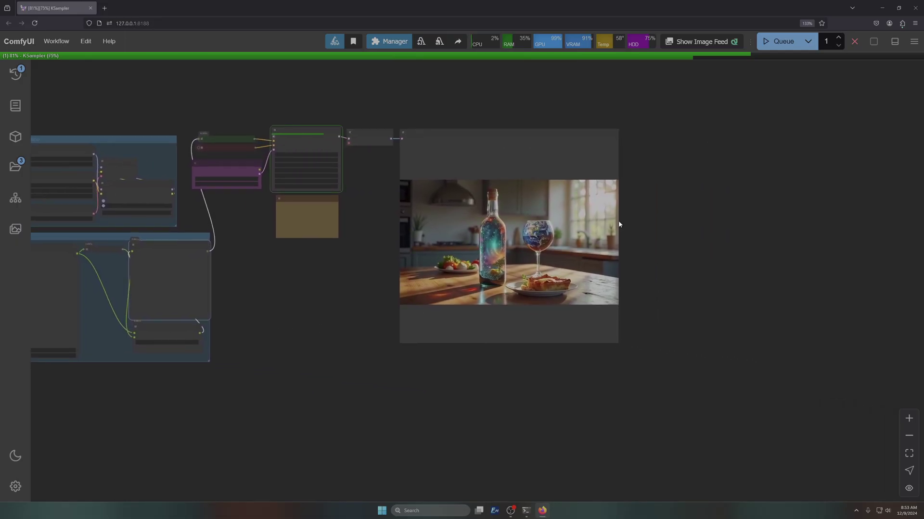
scroll(617, 220, up, 8)
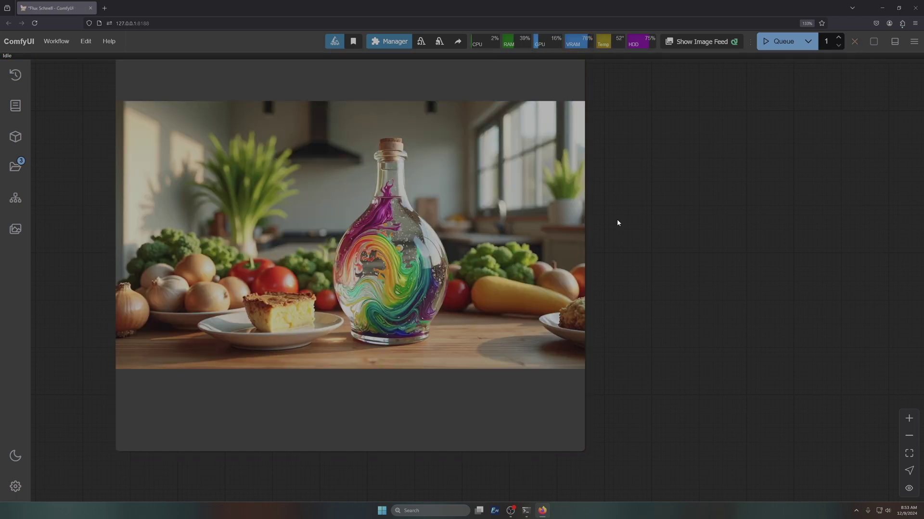
scroll(617, 222, down, 8)
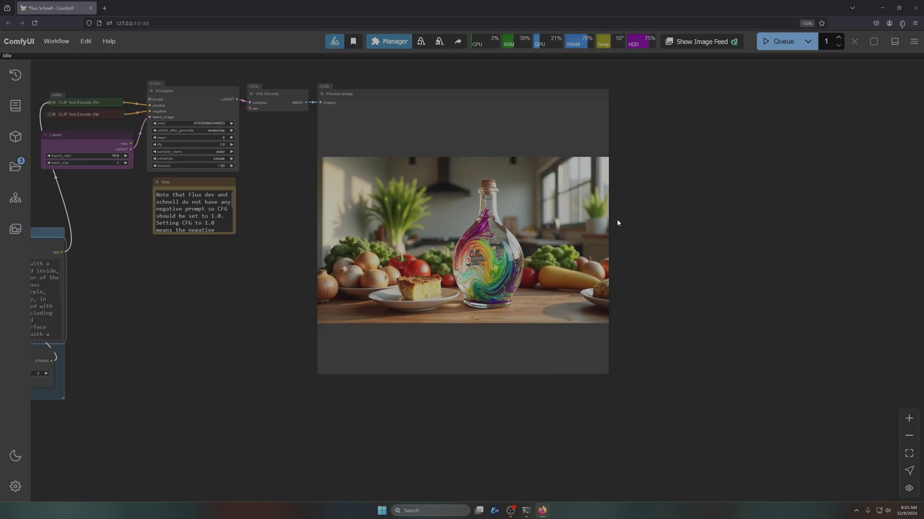
scroll(294, 328, up, 4)
drag(274, 309, 522, 382)
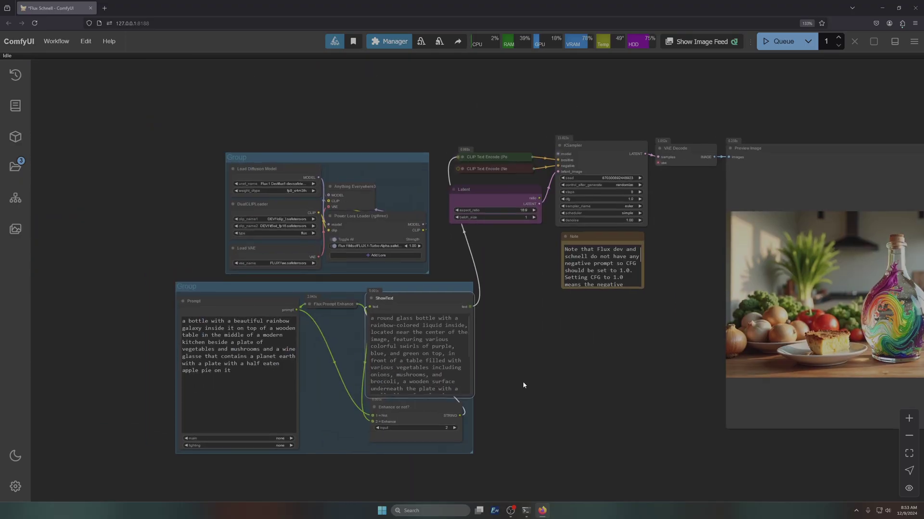
Queue the workflow two more times with the enhanced prompt, and inspect each generated image
click(773, 42)
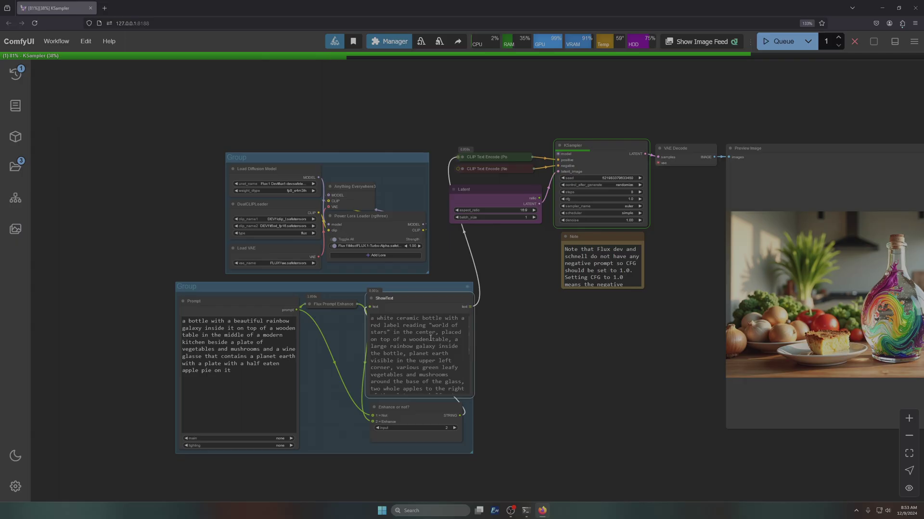
drag(605, 377, 174, 327)
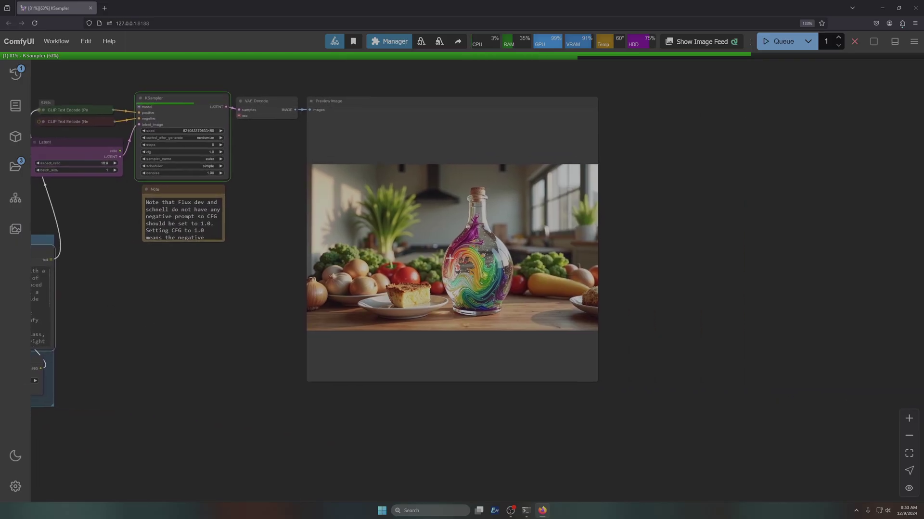
scroll(450, 258, up, 5)
scroll(150, 325, down, 3)
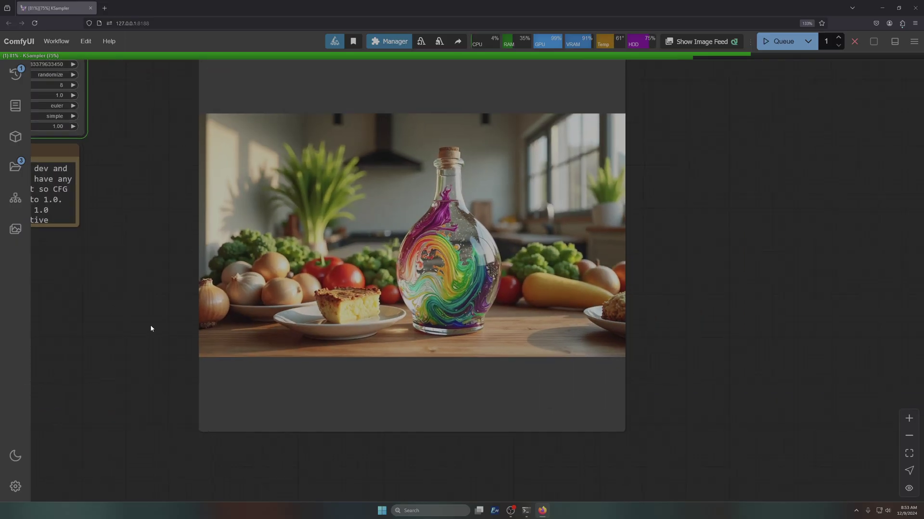
drag(115, 315, 255, 336)
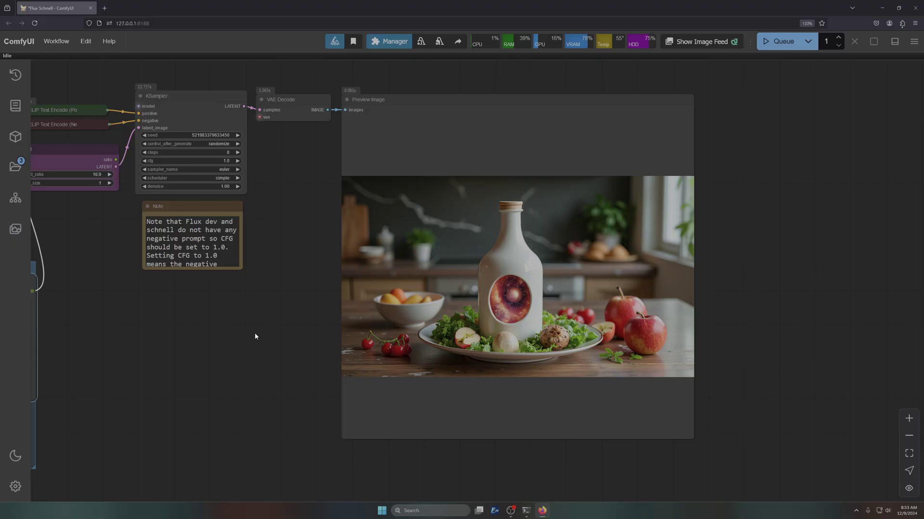
scroll(524, 351, up, 5)
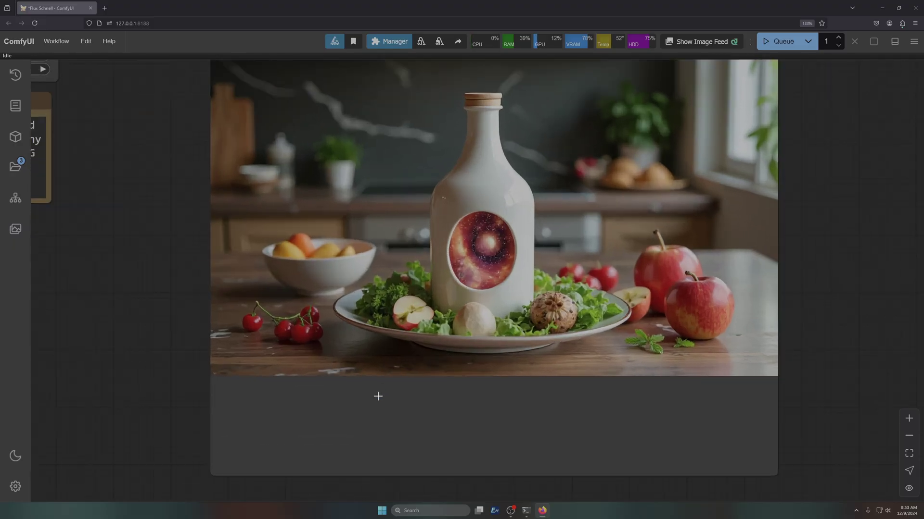
scroll(378, 396, down, 8)
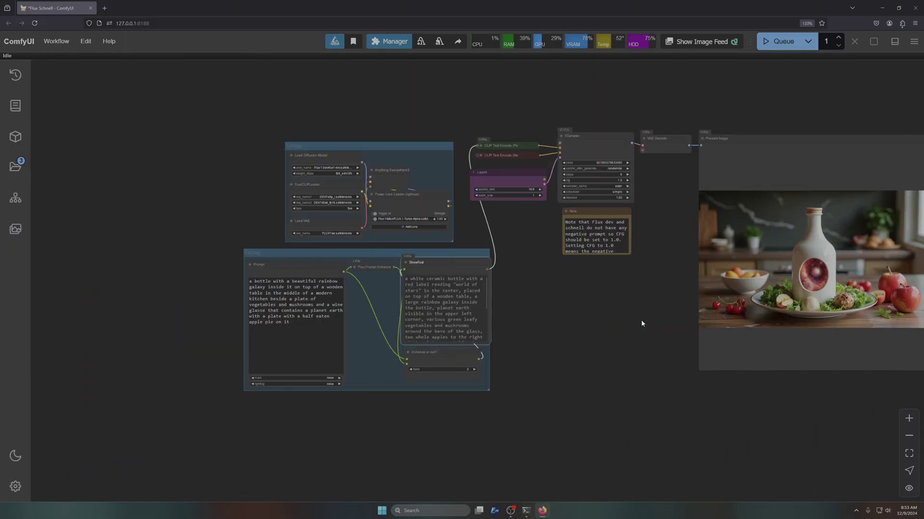
scroll(586, 300, up, 2)
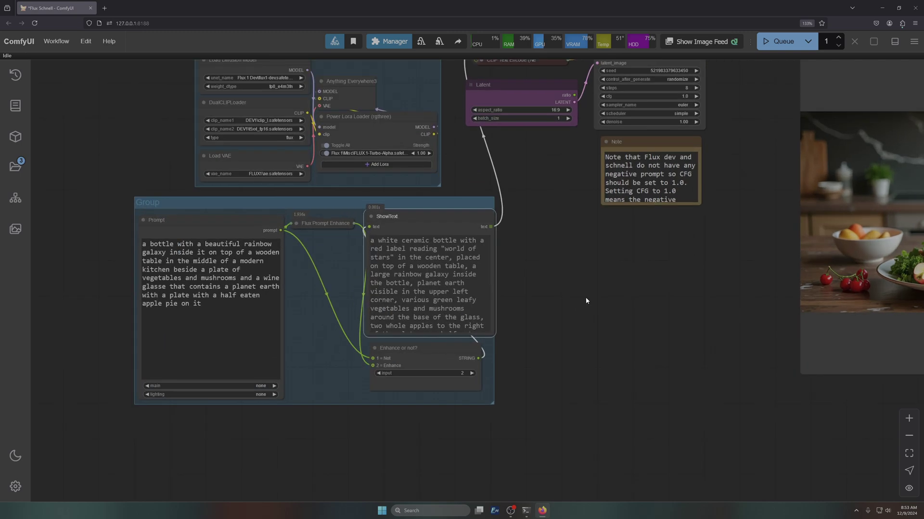
click(775, 42)
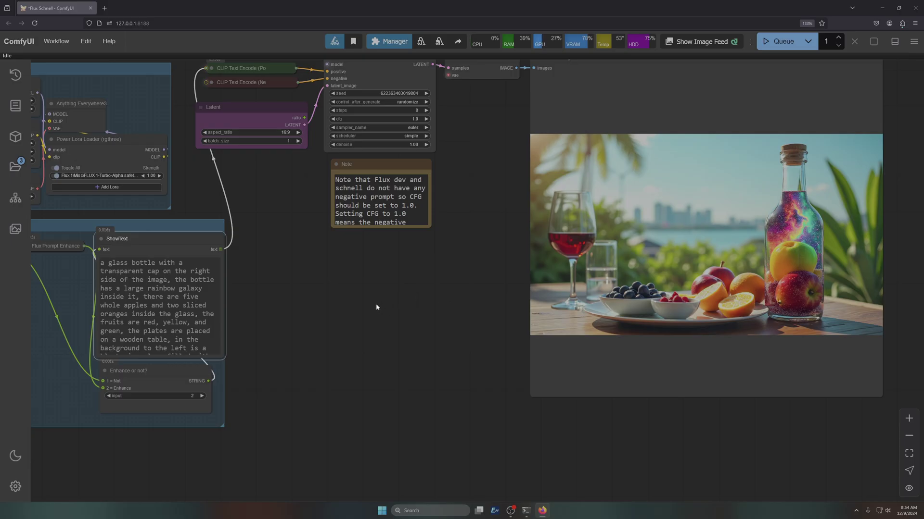
drag(376, 307, 592, 295)
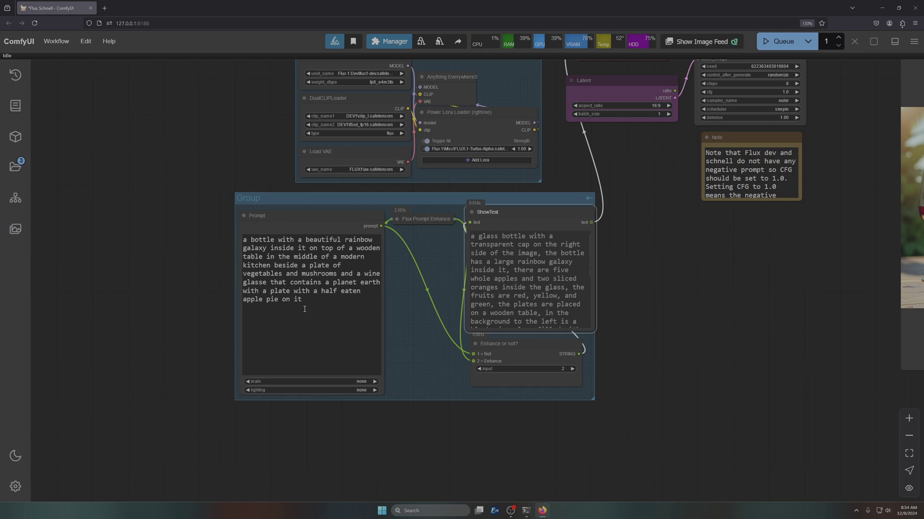
Replace the whole bottle description in the Prompt node with "Image of Santa's Wife, Mrs. Clause, who"
drag(325, 306, 238, 288)
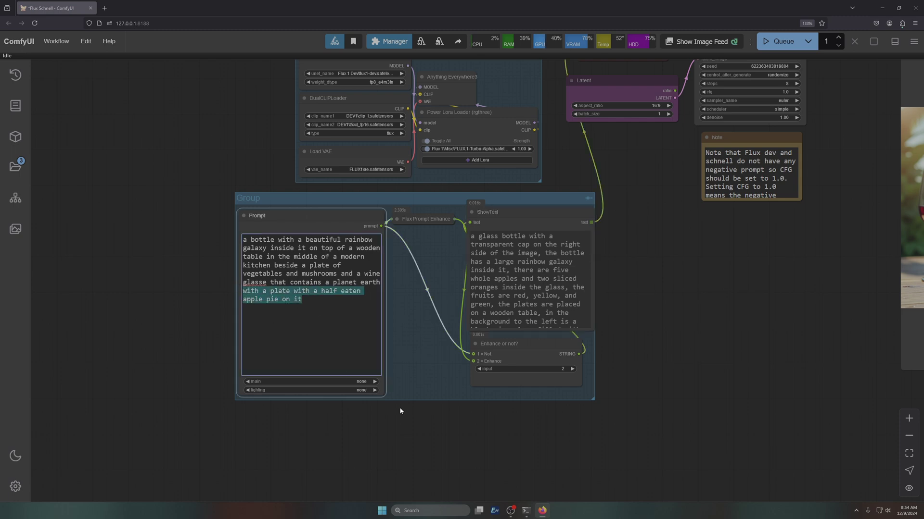
click(317, 306)
drag(305, 299, 209, 221)
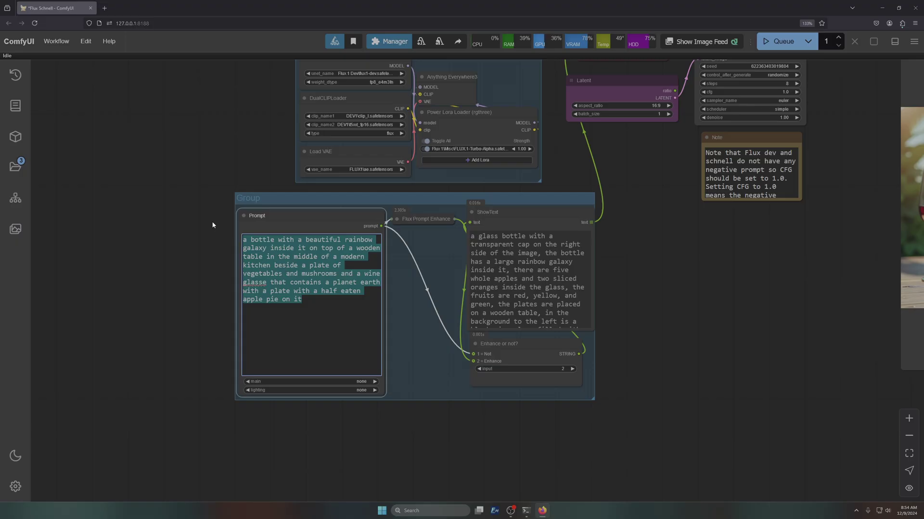
text(Image of)
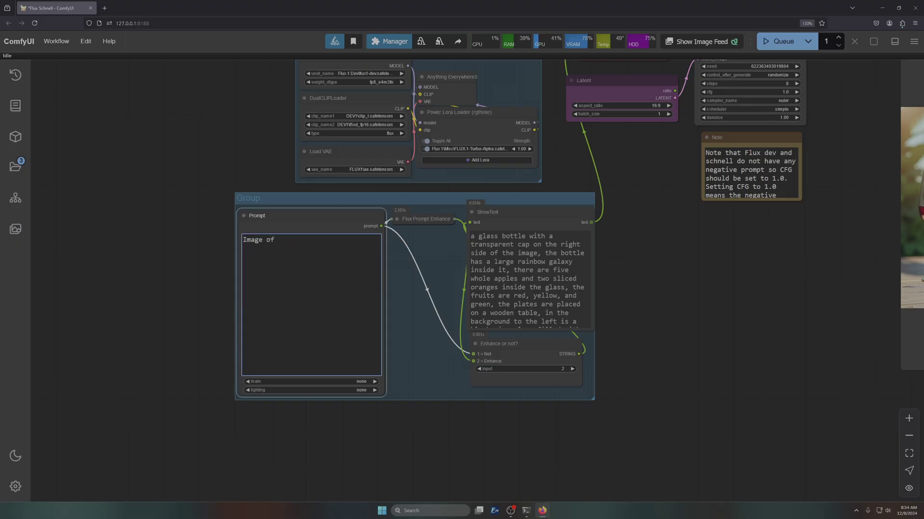
text( Santa's Wife, Mrs. Clause, who)
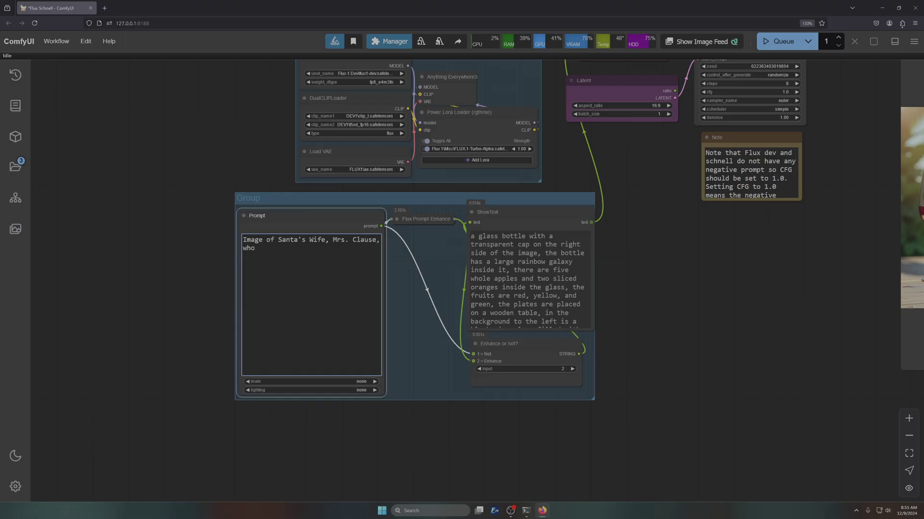
Continue the prompt with "is a 20-something super hot silver-blonde-white haired woman with blue eyes"
text( is a 20-t)
key(BackSpace)
text(something)
key(BackSpace)
key(BackSpace)
key(BackSpace)
text(ng super hot silver-bloned)
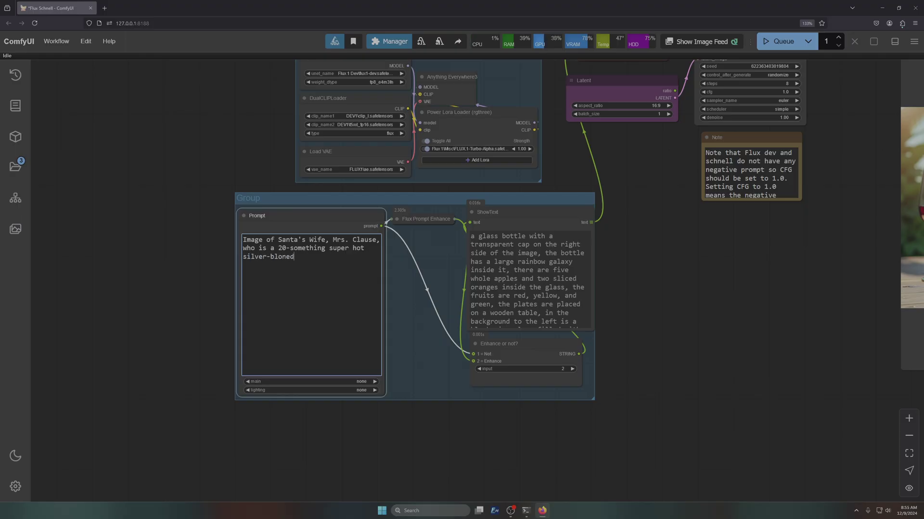
key(BackSpace)
text(de-white haired woman with blue eyes)
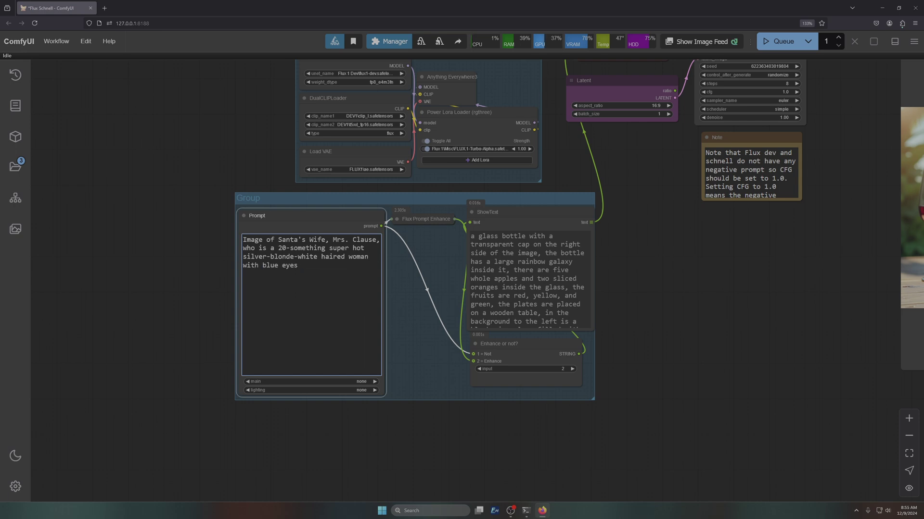
Add ", pale white skin, dressed in a Santa like outfit of red and white. With thigh-high white stockings" to the prompt
text(, pale white skin, dressed in a Santa li)
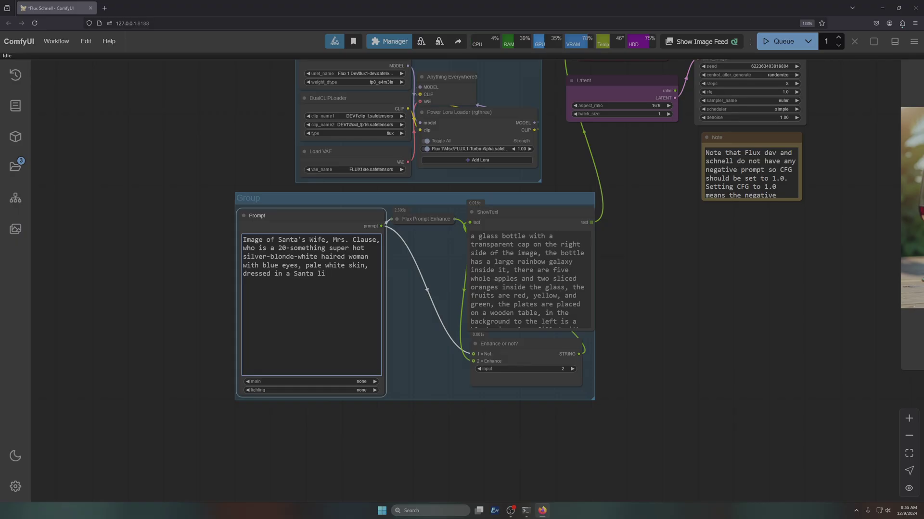
text(ke outit)
key(BackSpace)
key(BackSpace)
text(fit of red and white.  With)
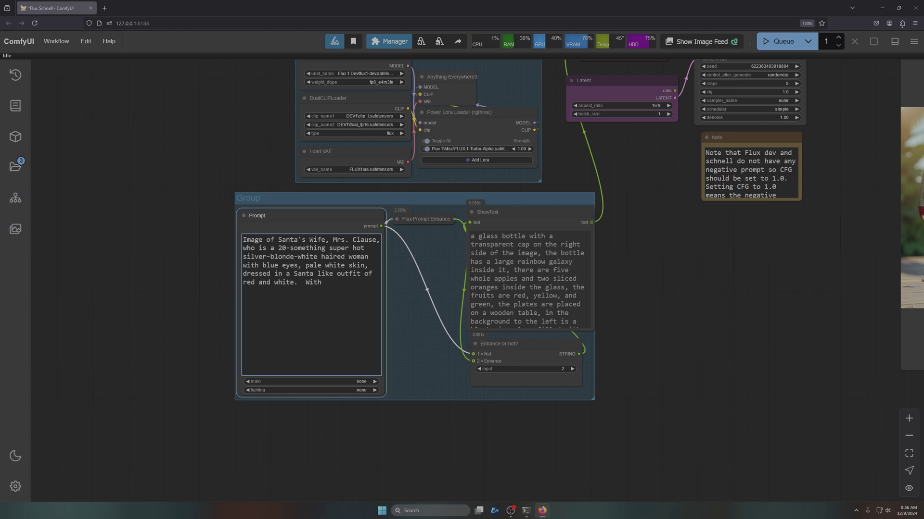
text( thigh-high whi)
text(stockings)
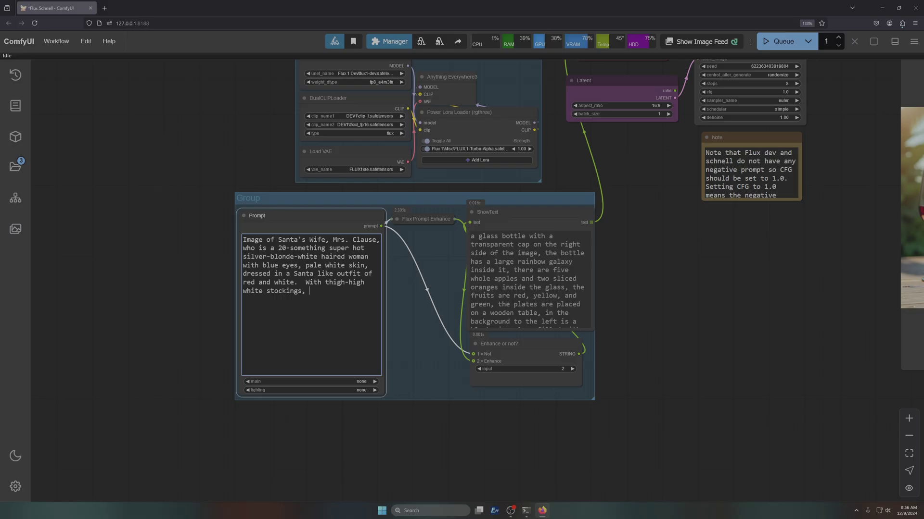
Finish the prompt with ", high-heel shoes, and bright red lipstick. Background is a snowy meadow with pine trees, a sleigh and some reindeer."
text(, high)
text(-heal)
key(BackSpace)
key(BackSpace)
text(el)
text( sho)
text(es)
text(and bright r)
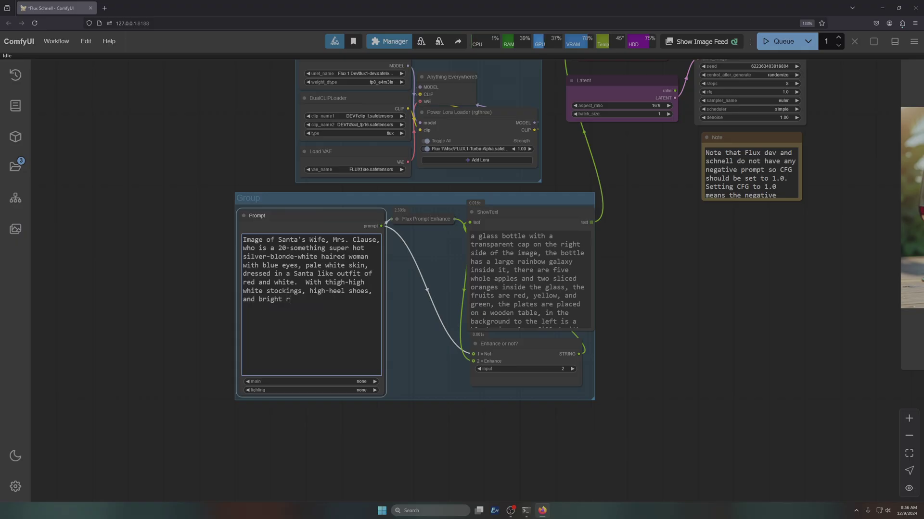
text(ed lipstick.  Background is a snowy m)
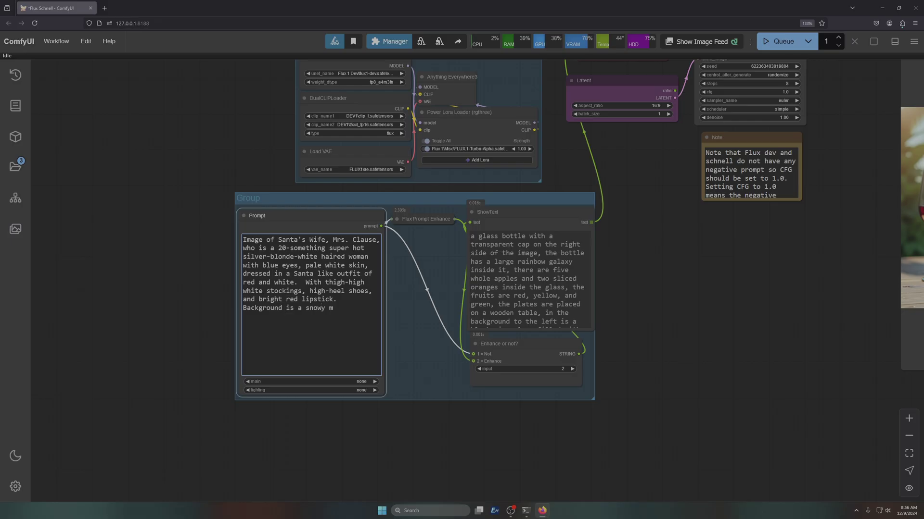
text(eadow with pine trees, a sleigh and some)
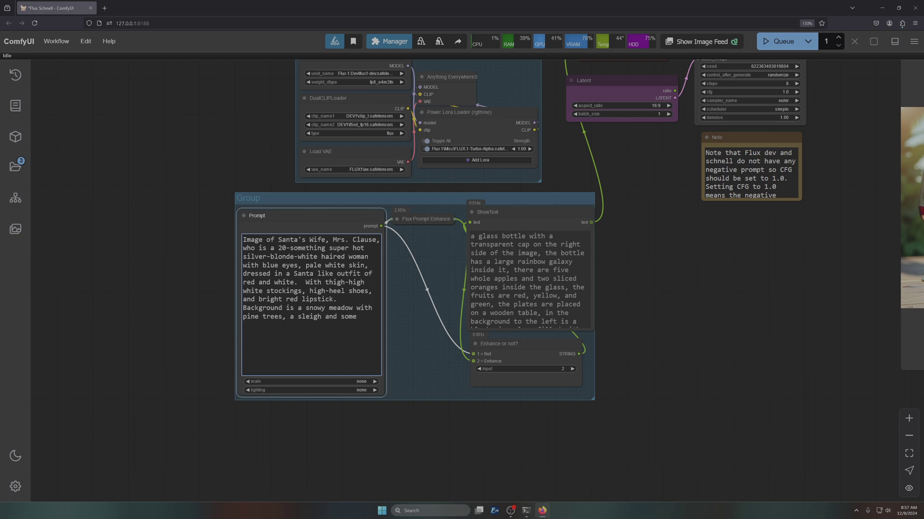
text( reindeer.)
Set the Enhance or not? switch's input to 1 and the Latent aspect ratio to 2:3, and queue the workflow
click(479, 369)
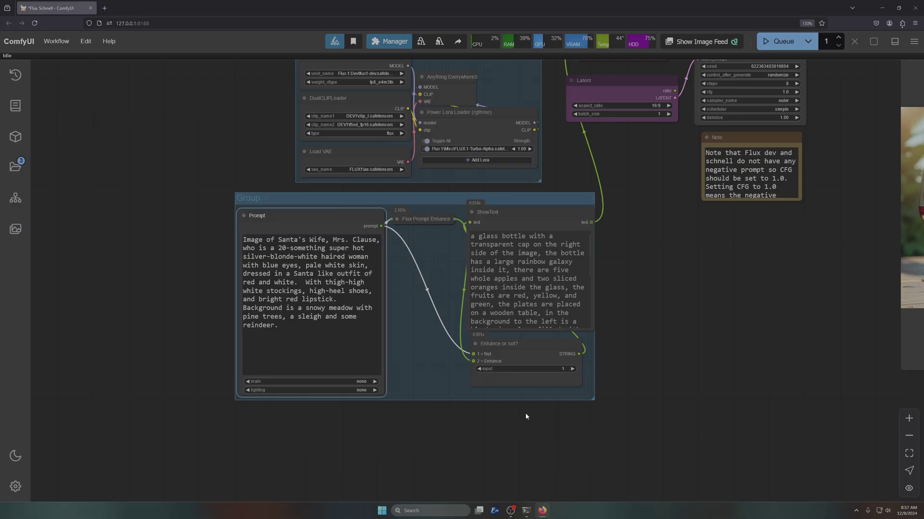
scroll(496, 371, down, 2)
drag(684, 312, 474, 359)
scroll(381, 236, up, 2)
scroll(381, 236, up, 3)
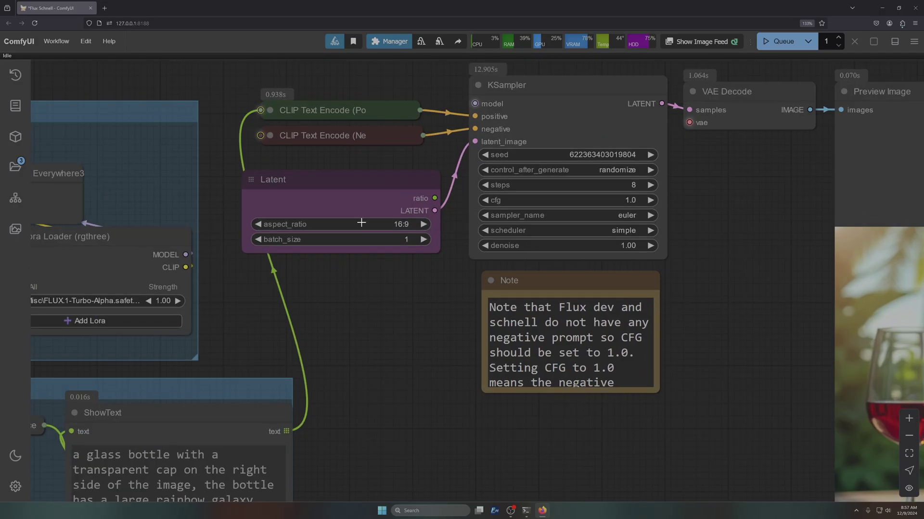
click(361, 224)
click(361, 233)
click(778, 41)
Delete the Note node beneath the KSampler
scroll(415, 352, down, 5)
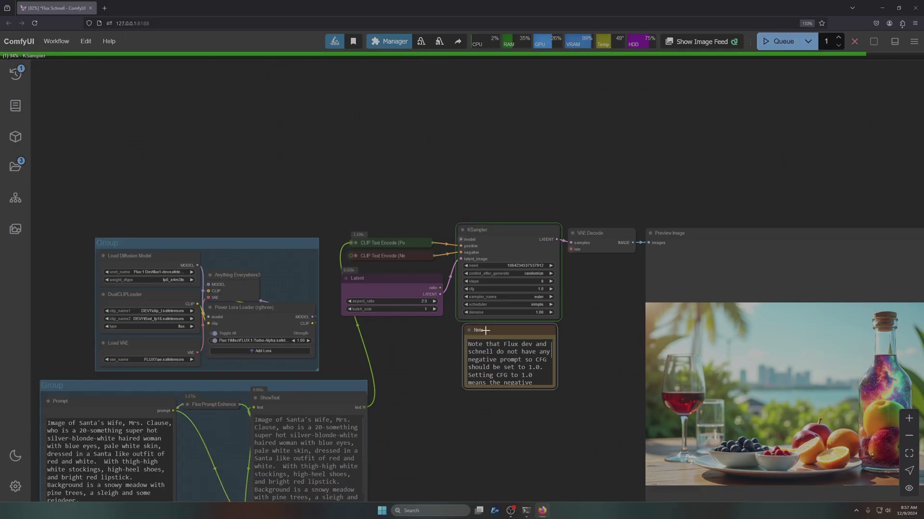
click(487, 331)
key(Delete)
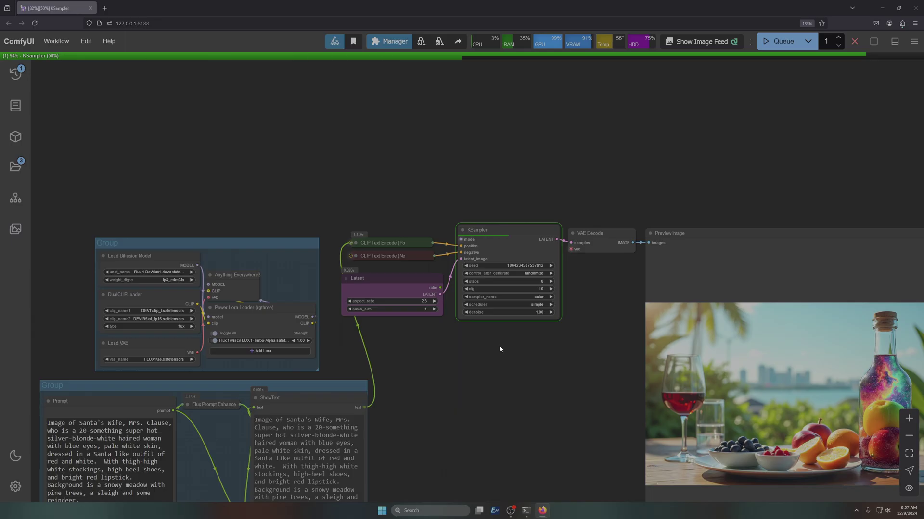
Add a FluxGuidance node and place it above the CLIP Text Encode nodes
double_click(423, 159)
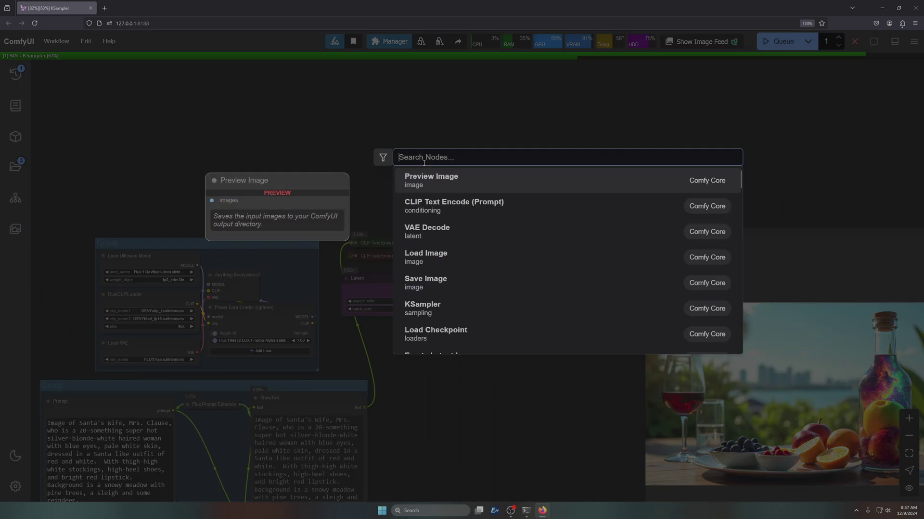
text(flux)
click(522, 170)
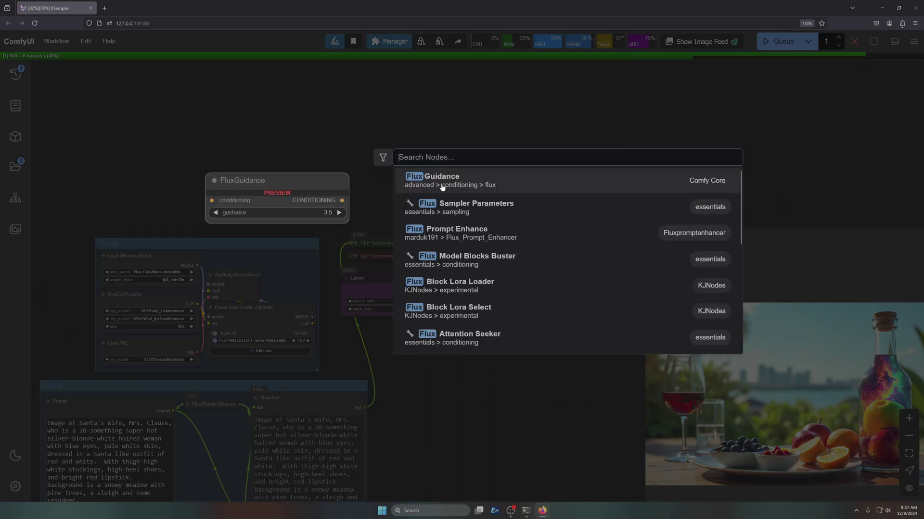
drag(445, 160, 372, 184)
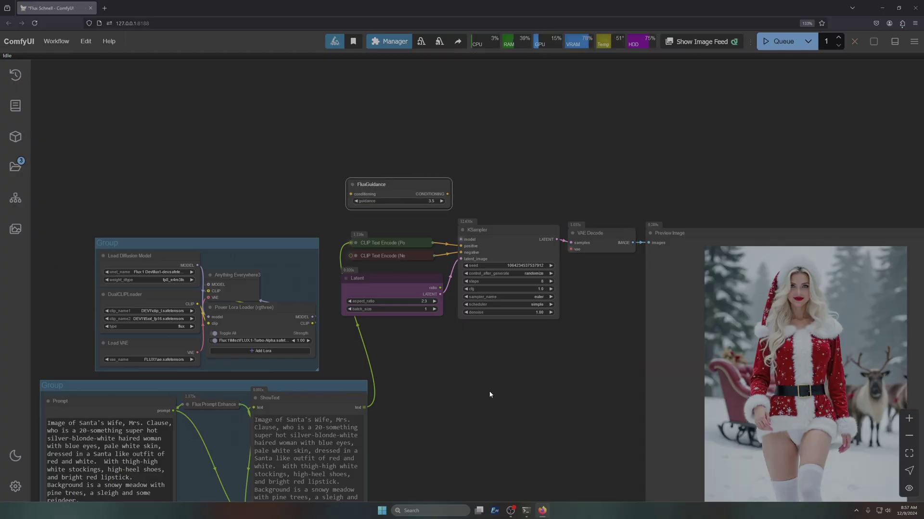
Inspect the generated image up close and save it from the Preview Image node
drag(577, 423, 298, 323)
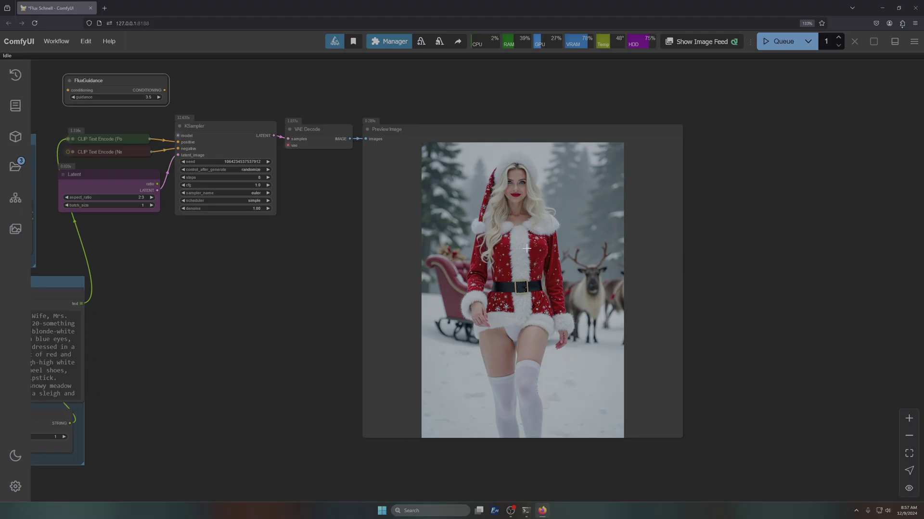
scroll(527, 250, up, 4)
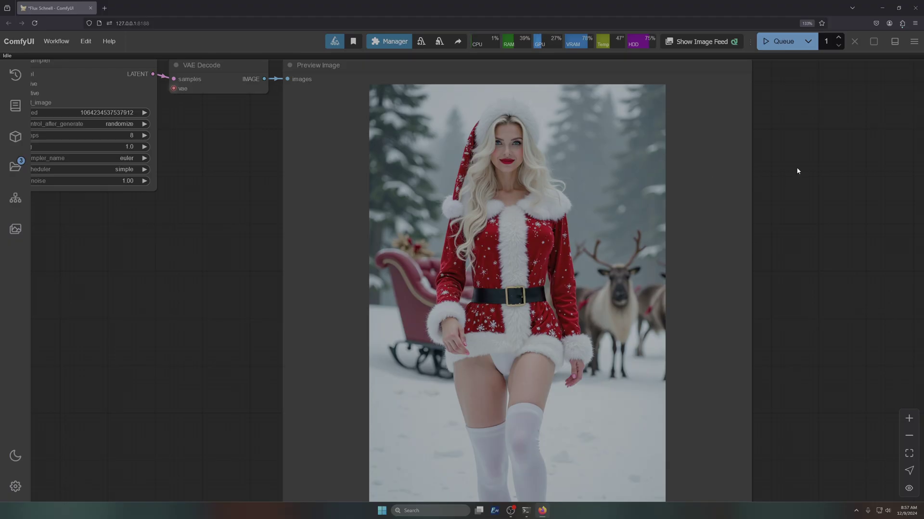
drag(797, 171, 778, 269)
scroll(510, 264, up, 10)
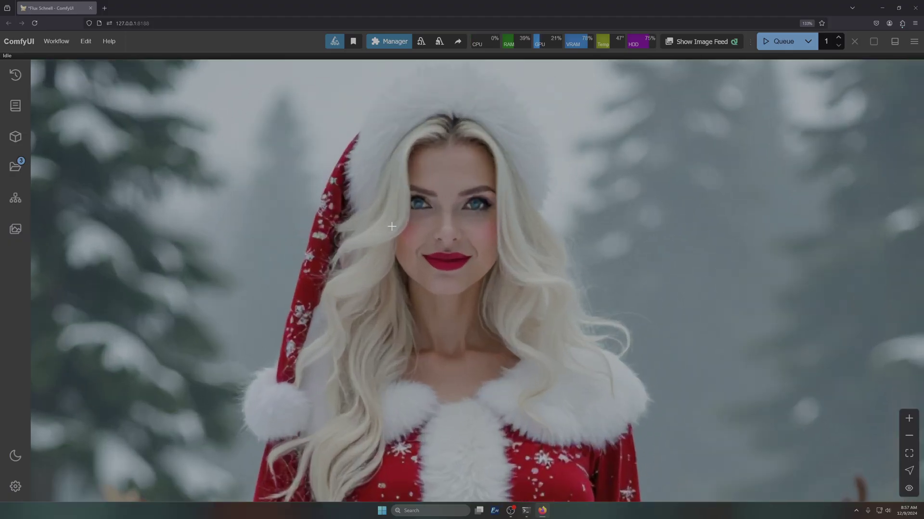
scroll(466, 270, down, 15)
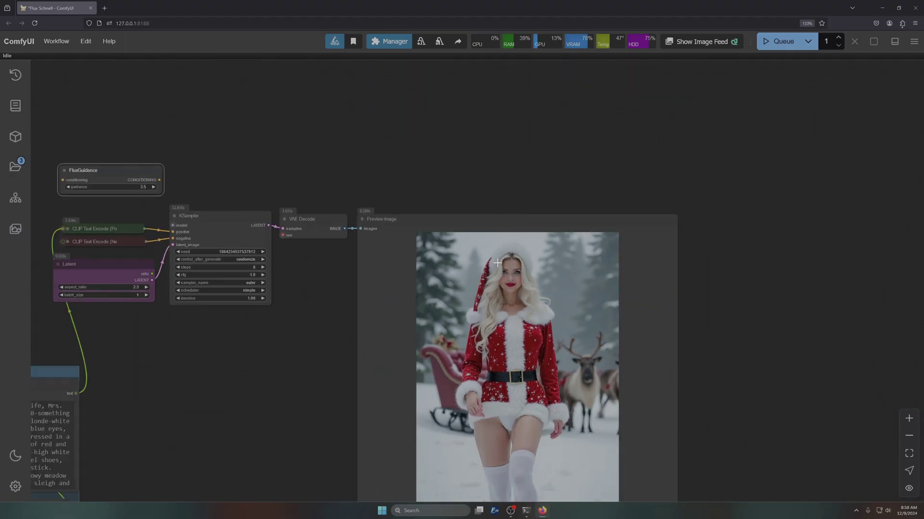
drag(350, 366, 504, 365)
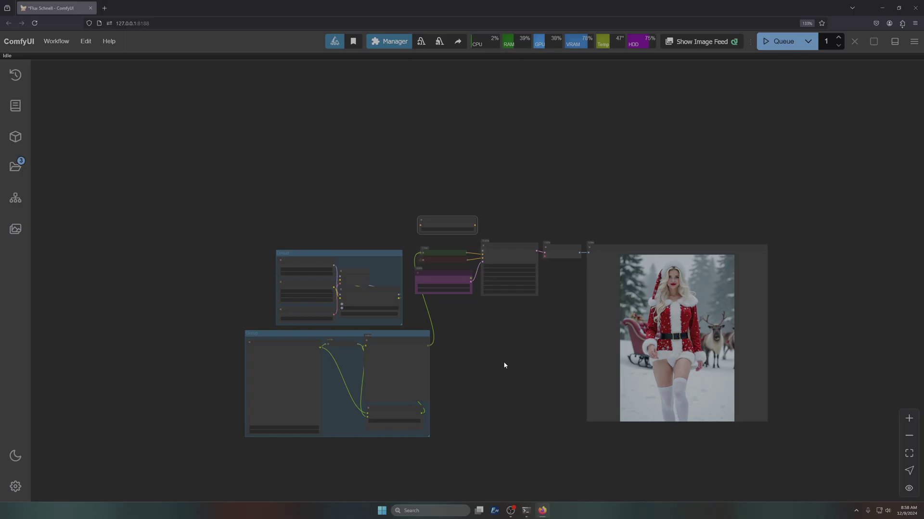
right_click(727, 319)
right_click(648, 280)
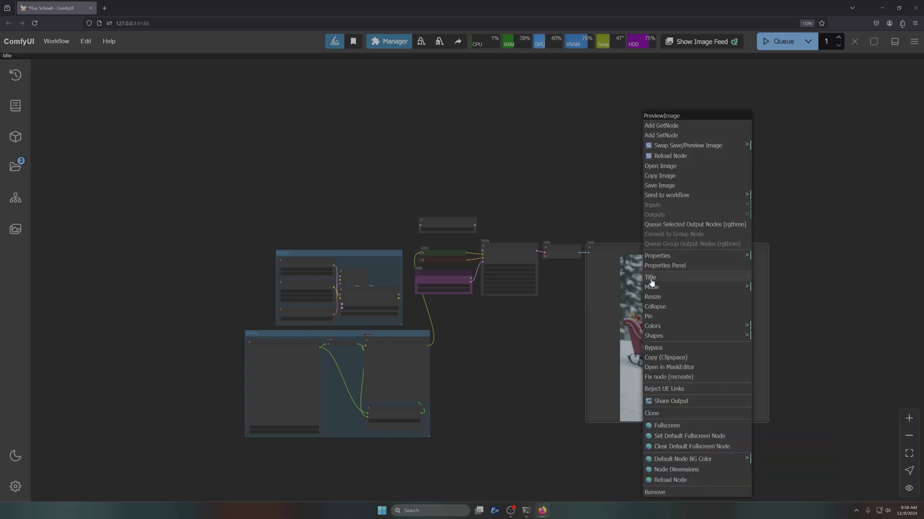
click(683, 186)
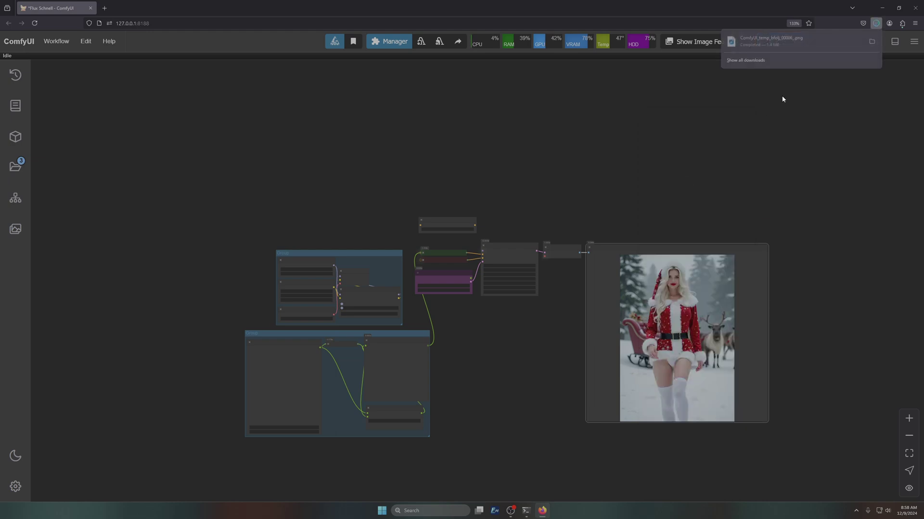
scroll(552, 257, up, 3)
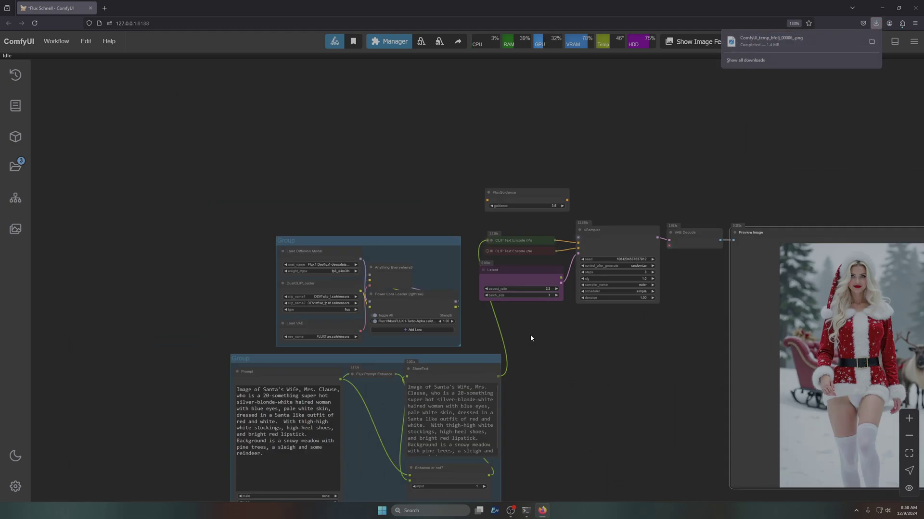
click(530, 334)
Set the Latent node's batch_size to 3 and queue the workflow
scroll(364, 248, up, 5)
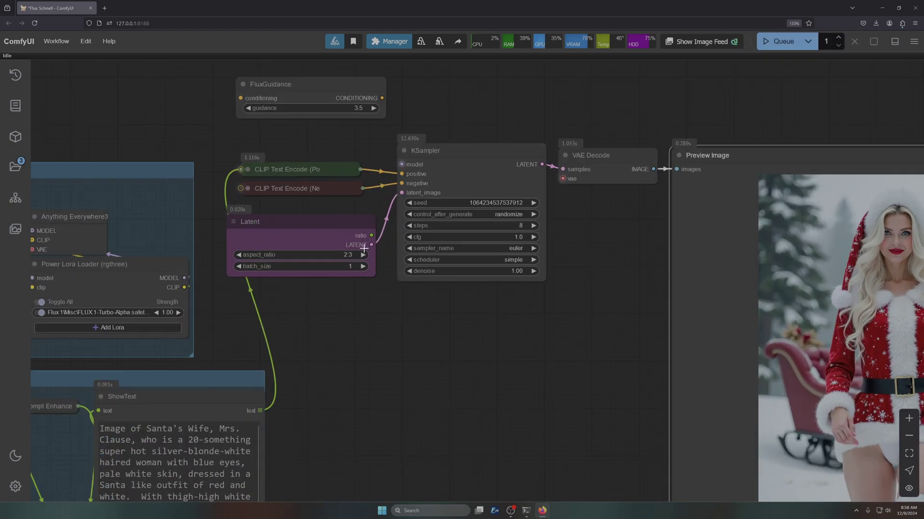
click(362, 266)
click(362, 266)
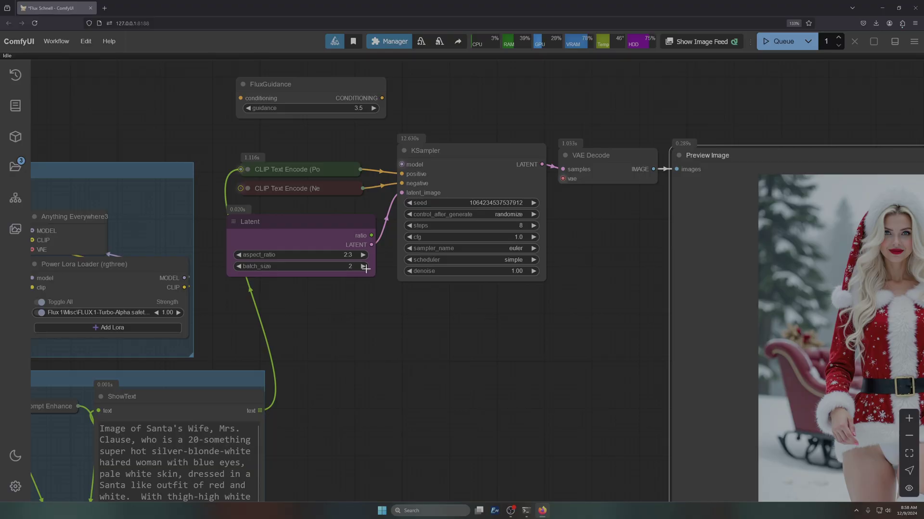
click(767, 43)
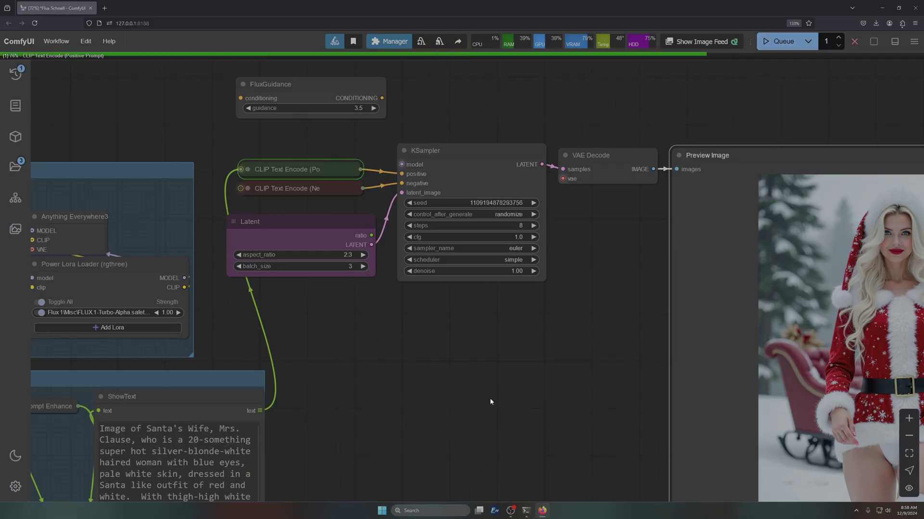
Examine all three images of the new batch one after another in the Preview Image node
scroll(490, 402, down, 3)
drag(489, 429, 516, 278)
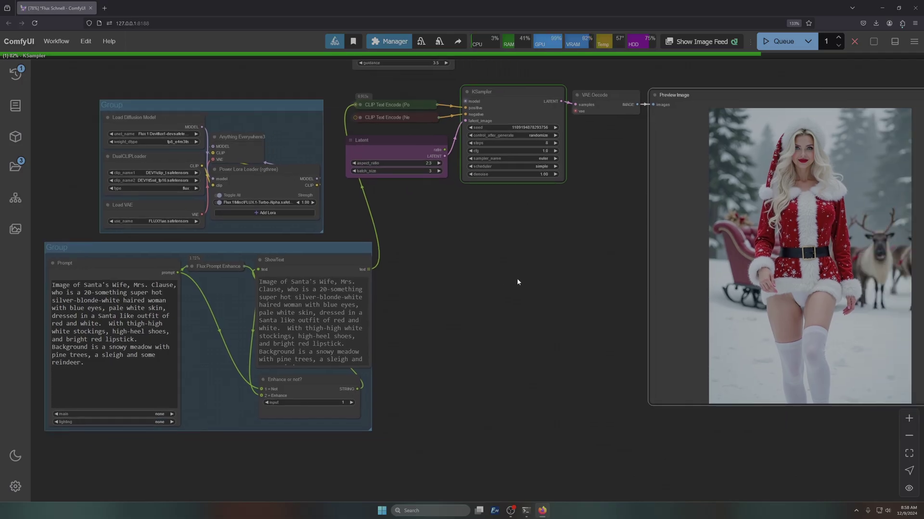
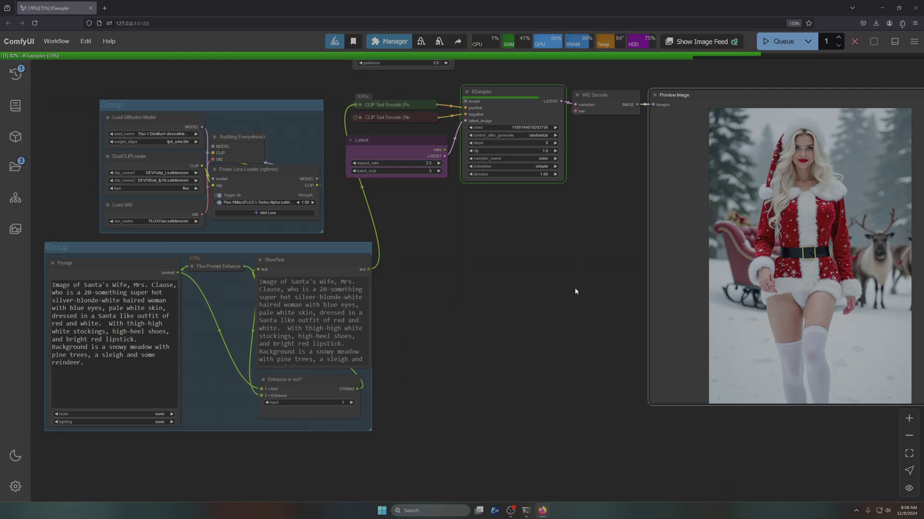
drag(632, 224, 338, 409)
scroll(429, 264, up, 3)
scroll(480, 315, up, 5)
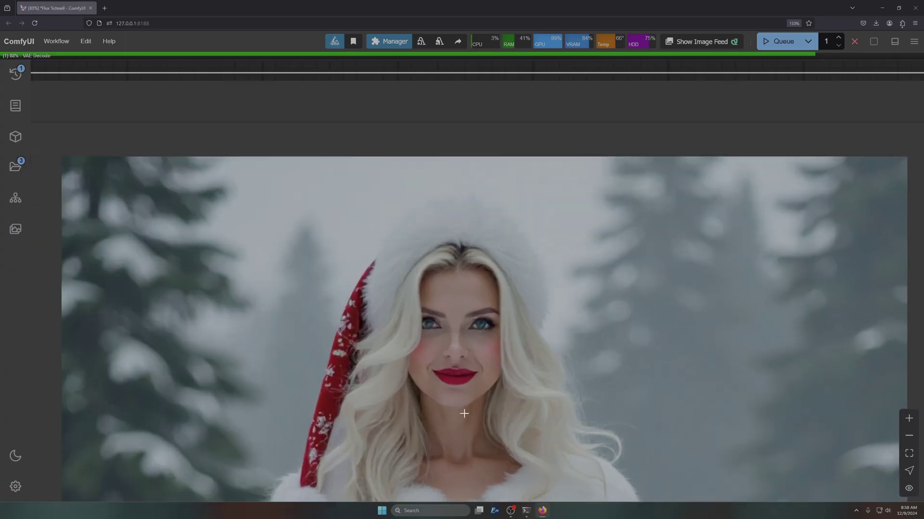
scroll(418, 377, down, 5)
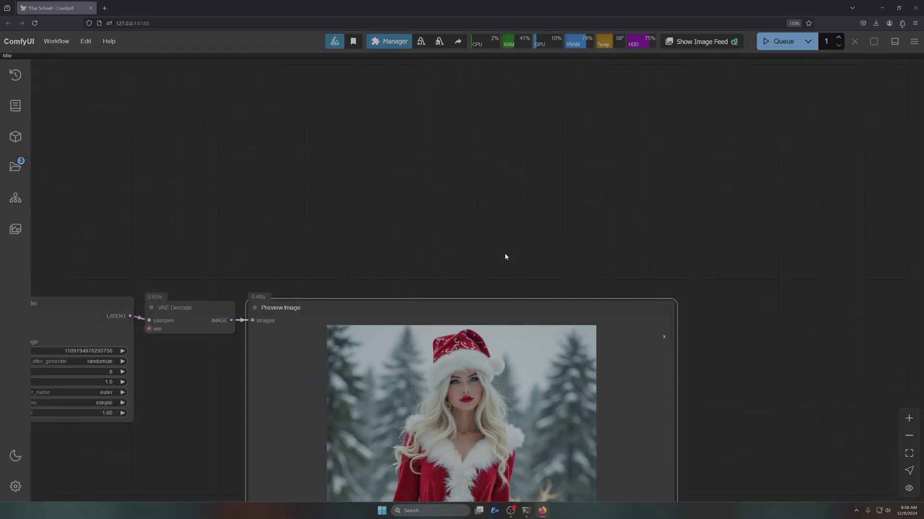
scroll(480, 310, up, 5)
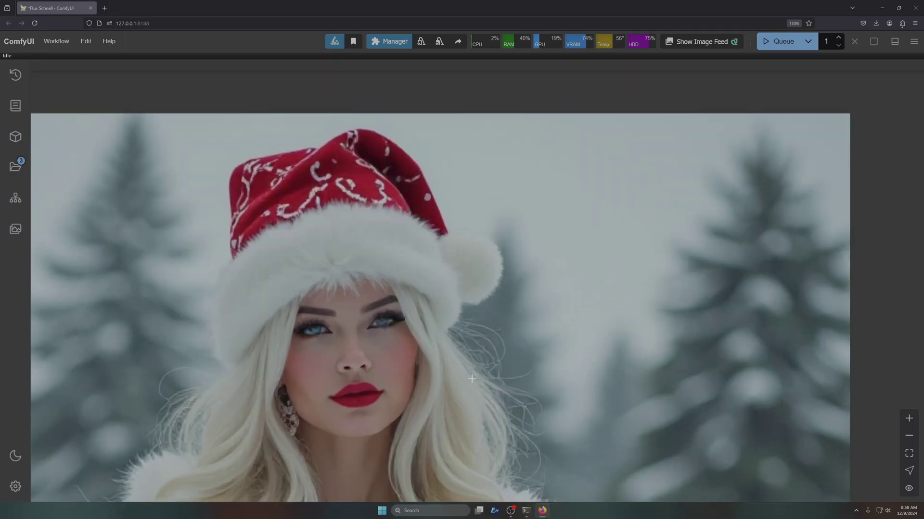
scroll(728, 280, down, 5)
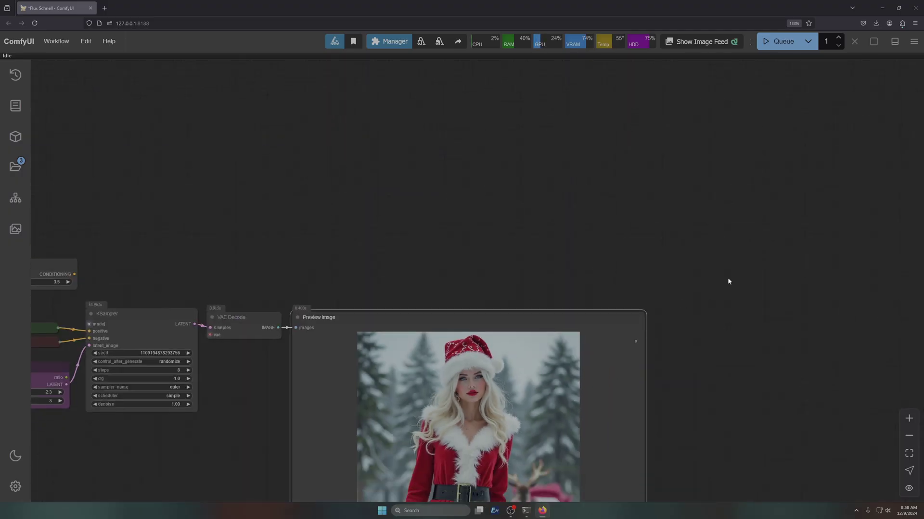
scroll(741, 269, down, 4)
scroll(743, 296, down, 3)
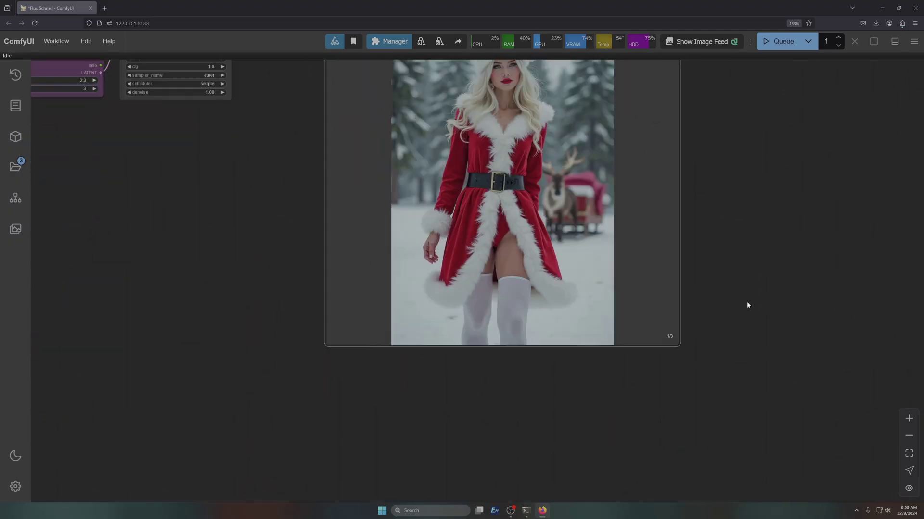
scroll(747, 318, up, 3)
drag(746, 328, 744, 331)
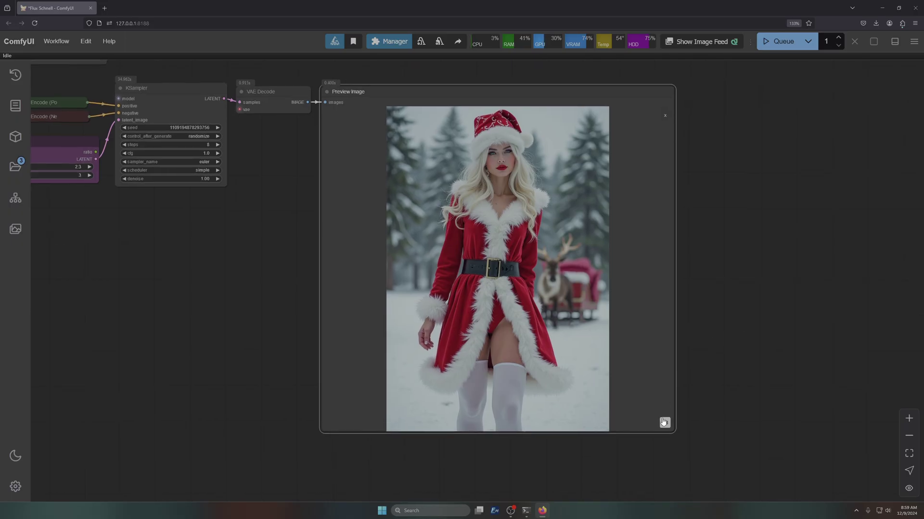
click(664, 426)
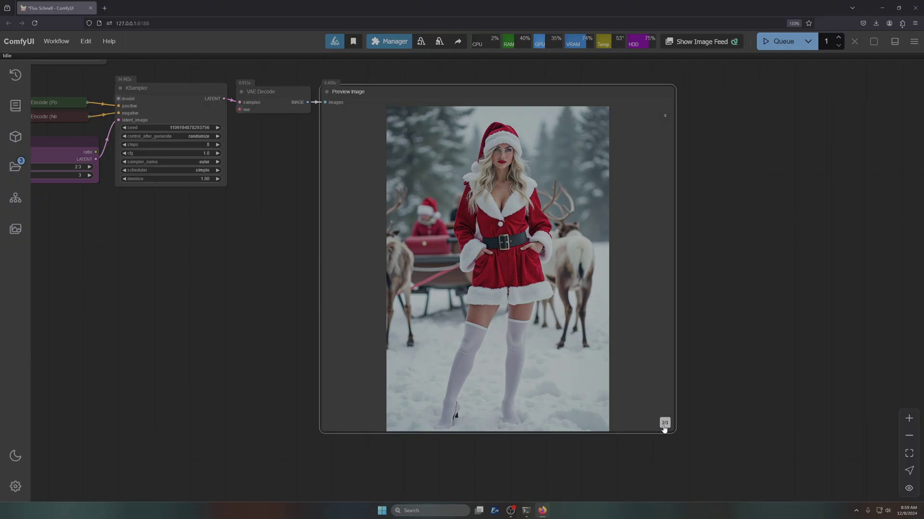
click(664, 428)
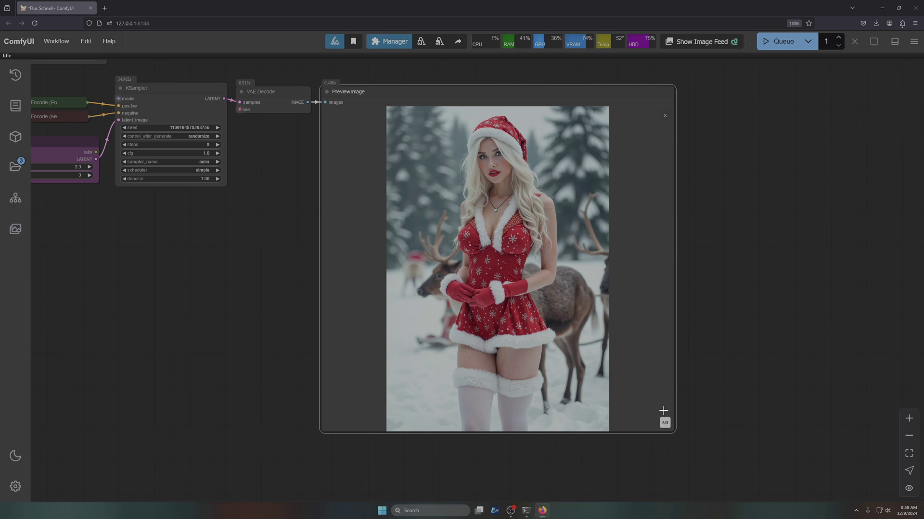
drag(763, 374, 752, 347)
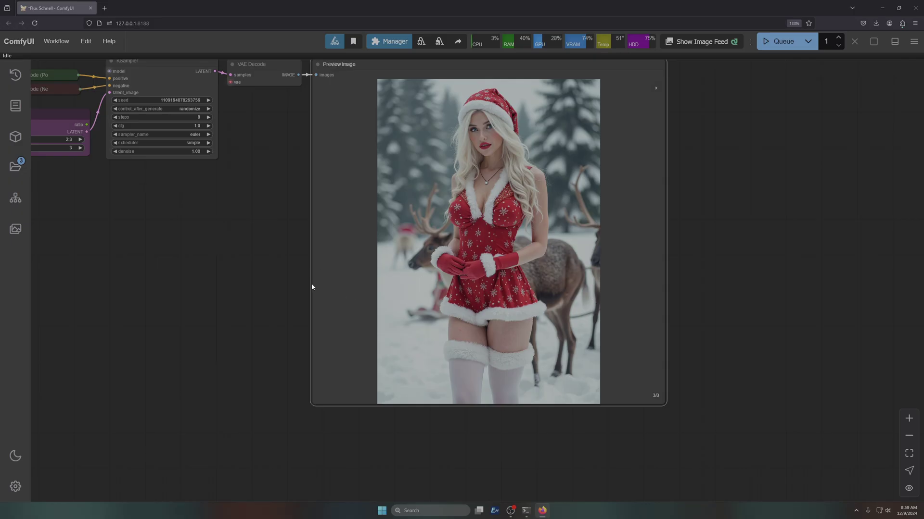
Set the Enhance or not? switch's input to 2 and the Latent batch_size to 5, and queue the workflow
drag(257, 314, 502, 307)
scroll(359, 324, down, 3)
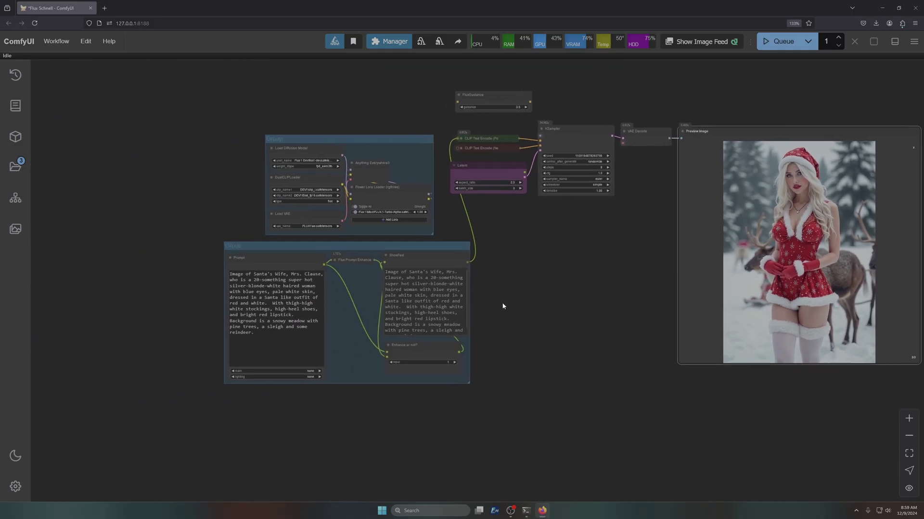
scroll(389, 339, up, 5)
click(495, 378)
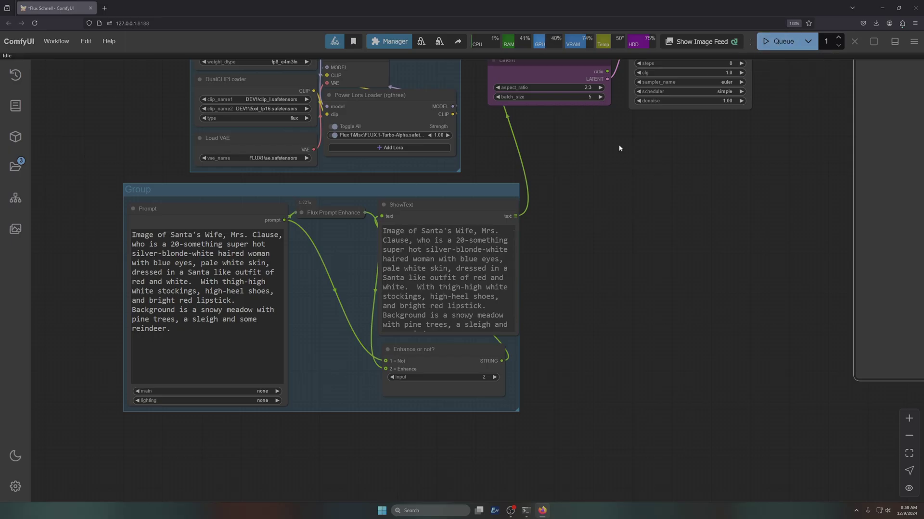
scroll(630, 235, down, 2)
drag(624, 250, 436, 248)
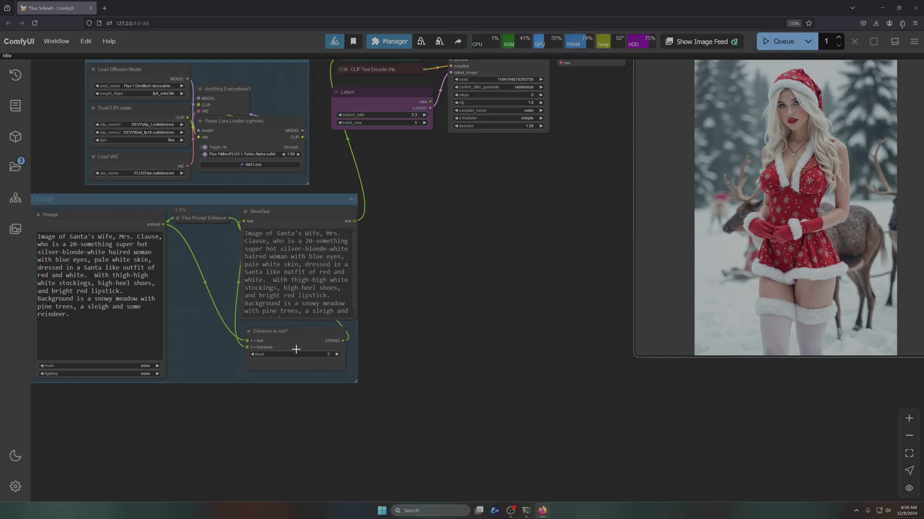
drag(514, 245, 423, 333)
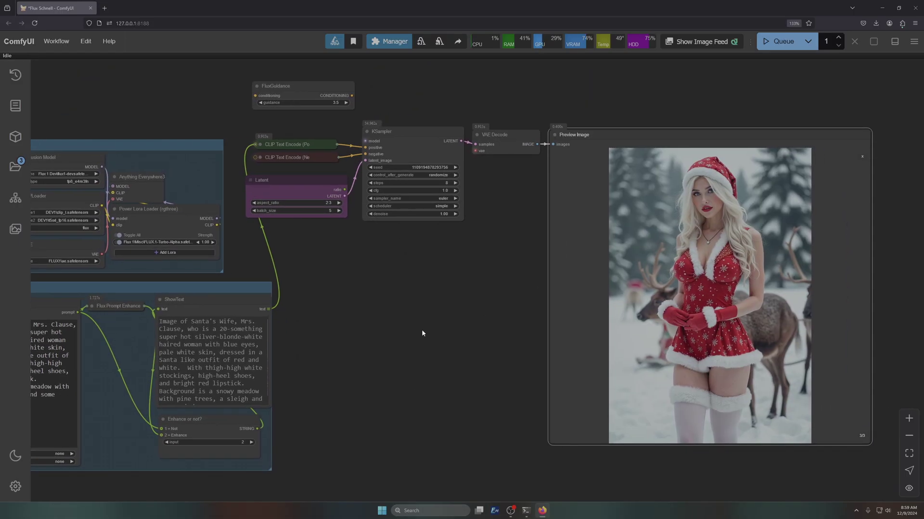
click(774, 44)
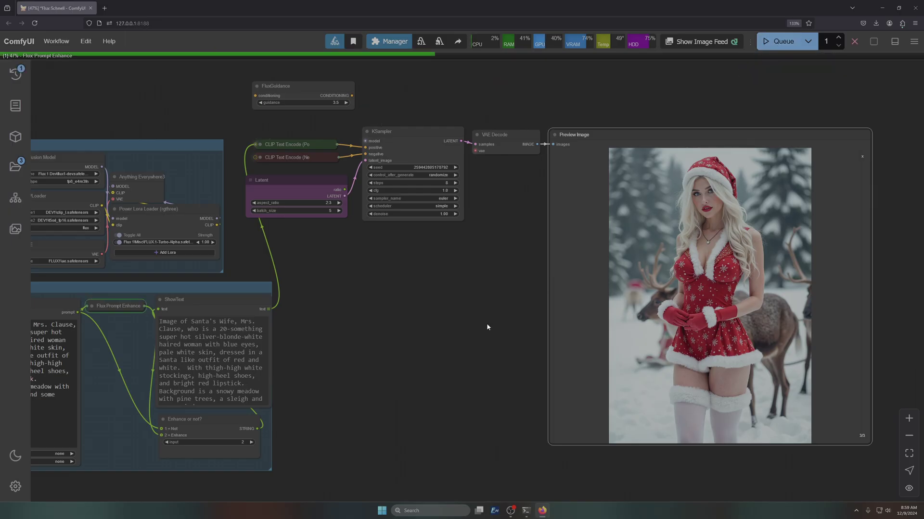
Route the positive CLIP Text Encode conditioning through FluxGuidance into the KSampler's positive input, and cancel the running generation
drag(377, 338, 452, 336)
drag(477, 273, 437, 365)
mouse_move(321, 252)
mouse_down()
mouse_move(253, 203)
mouse_move(321, 249)
mouse_up()
click(294, 252)
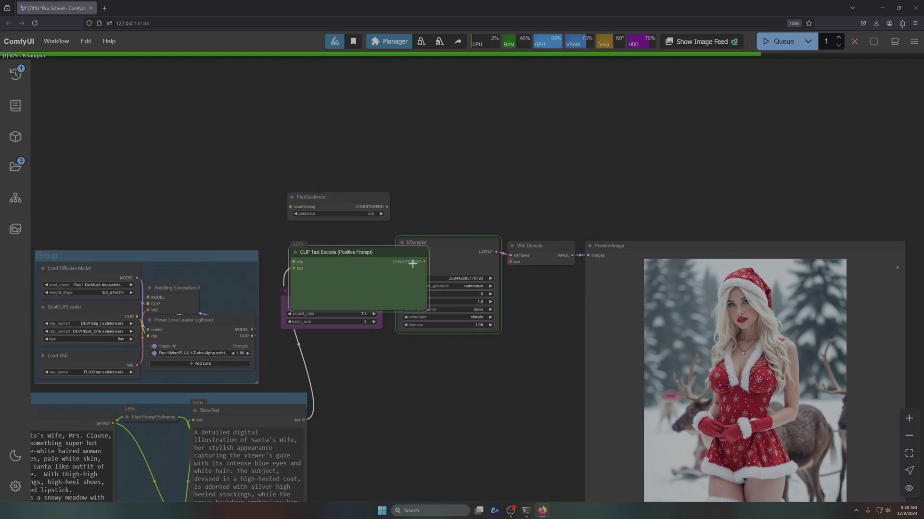
click(294, 252)
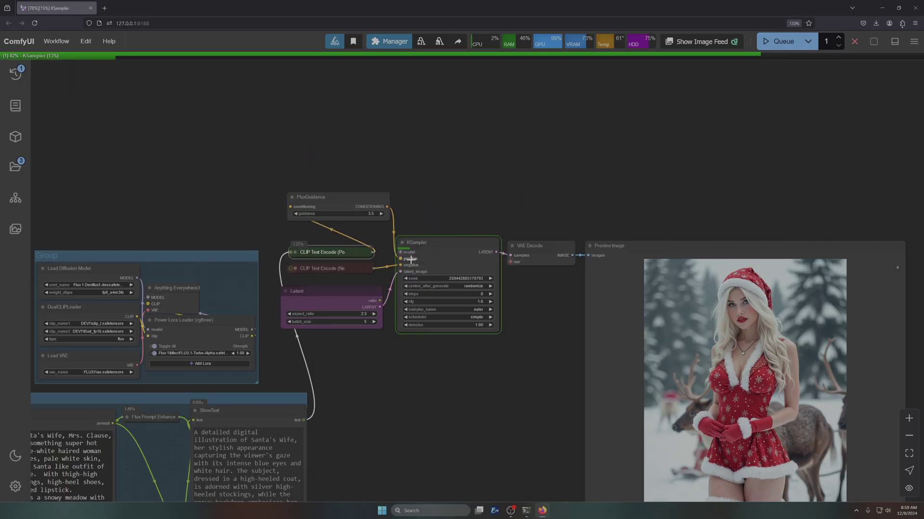
click(853, 45)
Add a ModelSamplingFlux node and place it above the FluxGuidance node
double_click(503, 148)
text(flux)
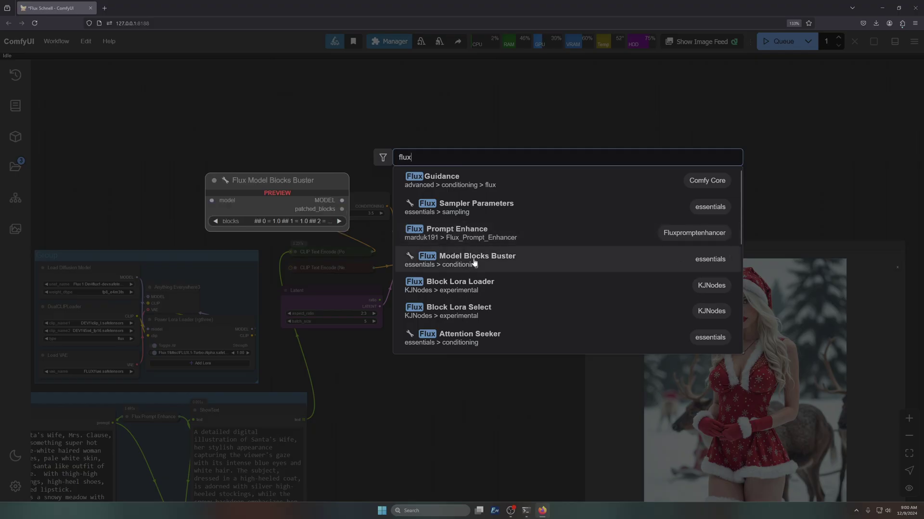
scroll(458, 308, down, 3)
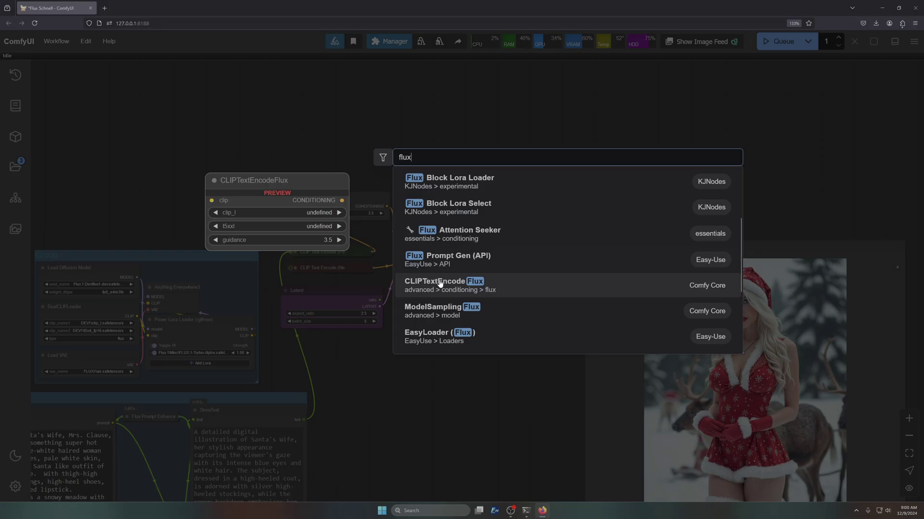
click(439, 311)
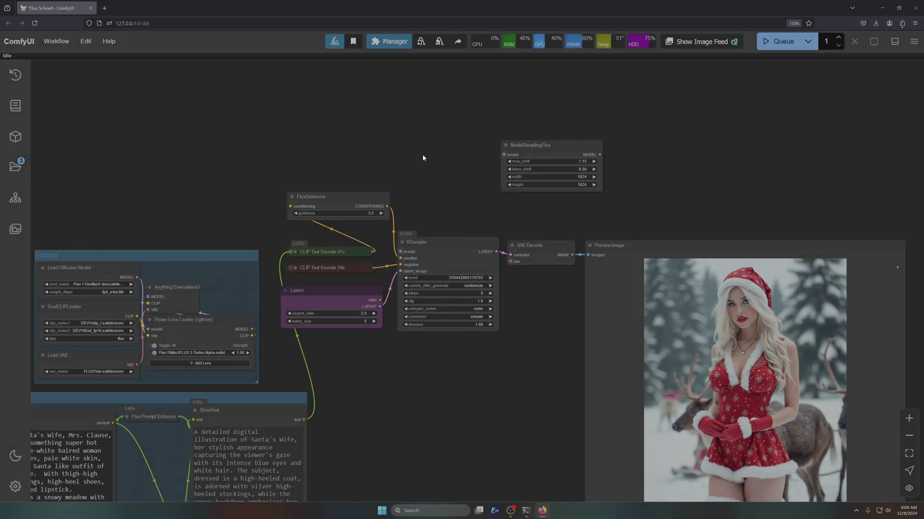
drag(423, 154, 391, 180)
drag(511, 169, 315, 137)
drag(438, 200, 607, 171)
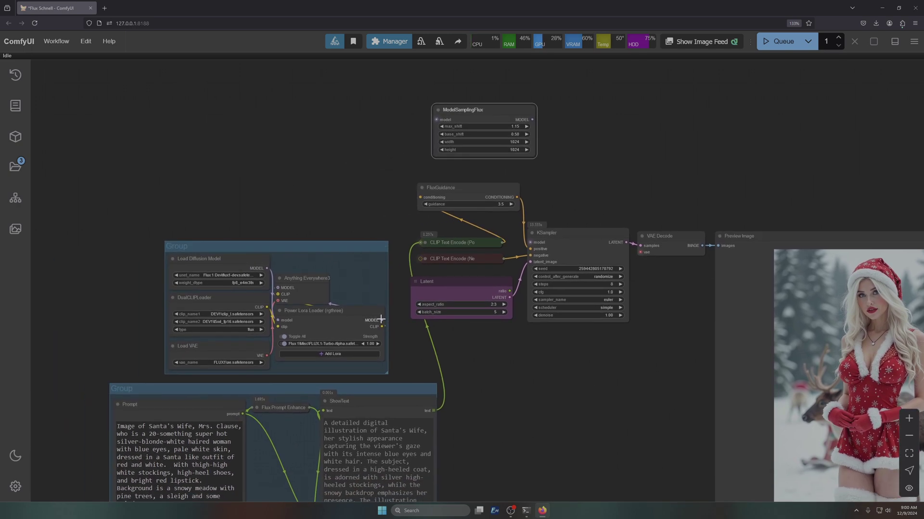
Route the Power Lora Loader's MODEL output through ModelSamplingFlux into Anything Everywhere3, and move the model loader group up beside ModelSamplingFlux
drag(382, 321, 437, 120)
drag(533, 121, 278, 288)
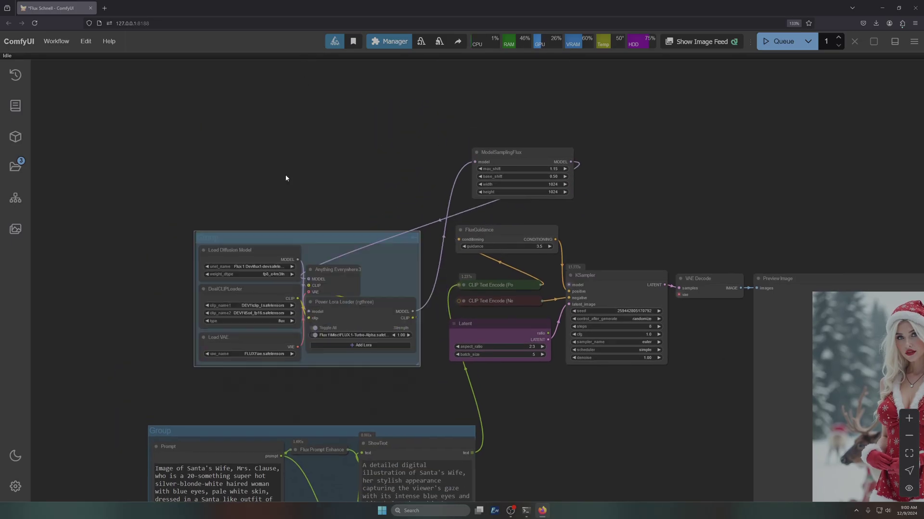
key(ctrl+z)
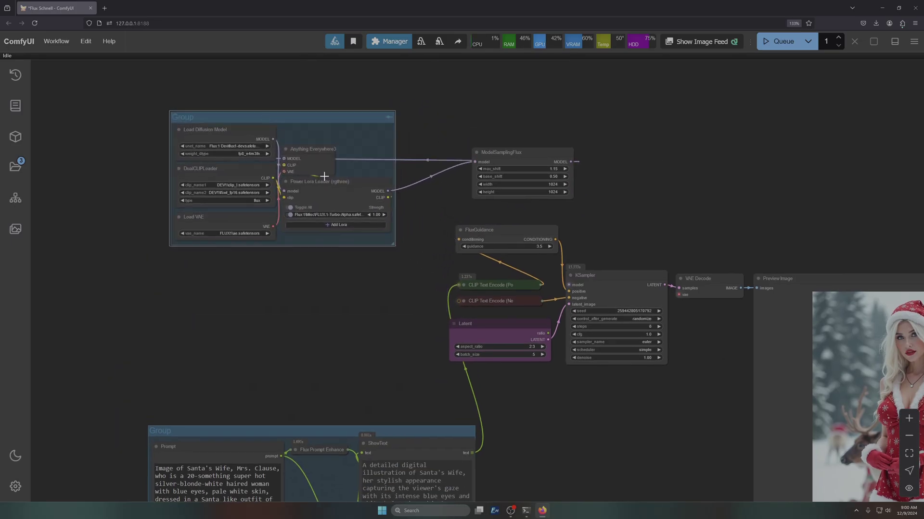
Move ModelSamplingFlux into the model loader group below the Power Lora Loader, fit and reposition the group, and queue the workflow
drag(393, 244, 411, 326)
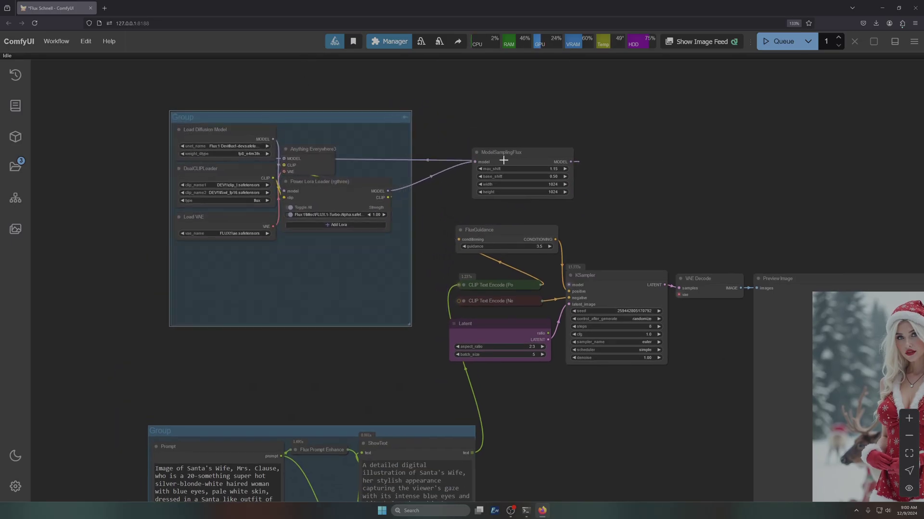
drag(500, 155, 313, 246)
click(410, 327)
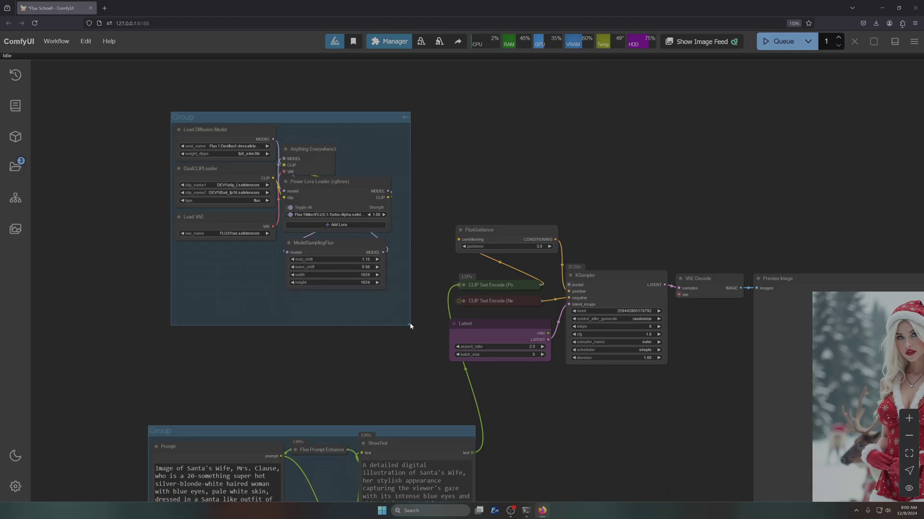
drag(409, 326, 393, 292)
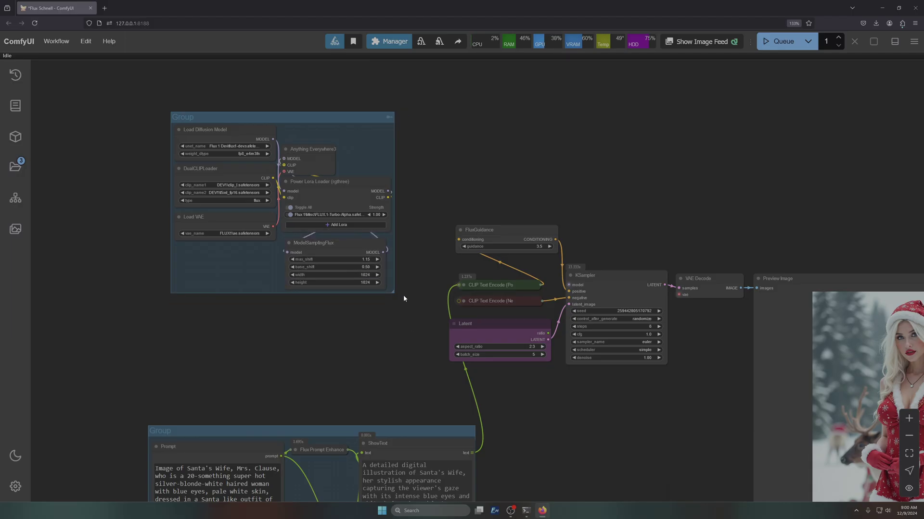
drag(258, 118, 295, 242)
click(779, 41)
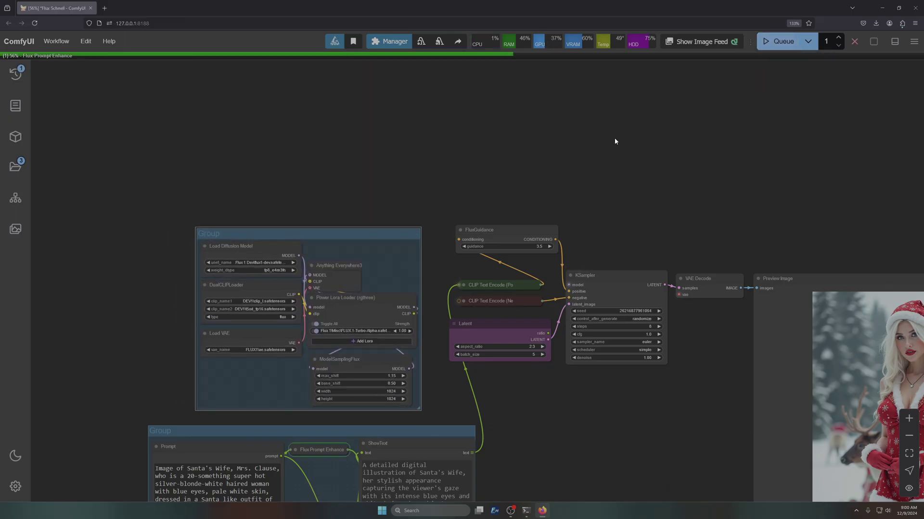
Place FluxGuidance just above the positive CLIP Text Encode node and hide the link lines between nodes
drag(596, 181, 472, 134)
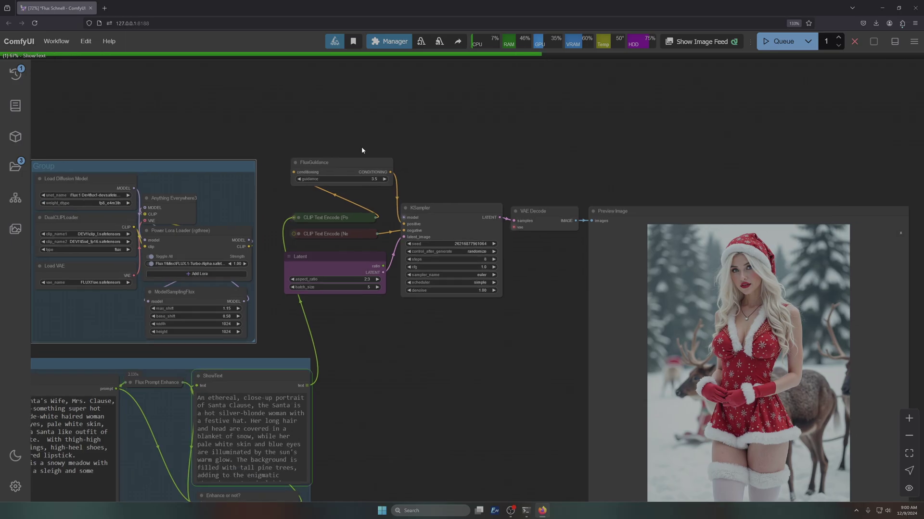
mouse_move(331, 161)
mouse_down()
mouse_move(380, 161)
mouse_move(327, 175)
mouse_up()
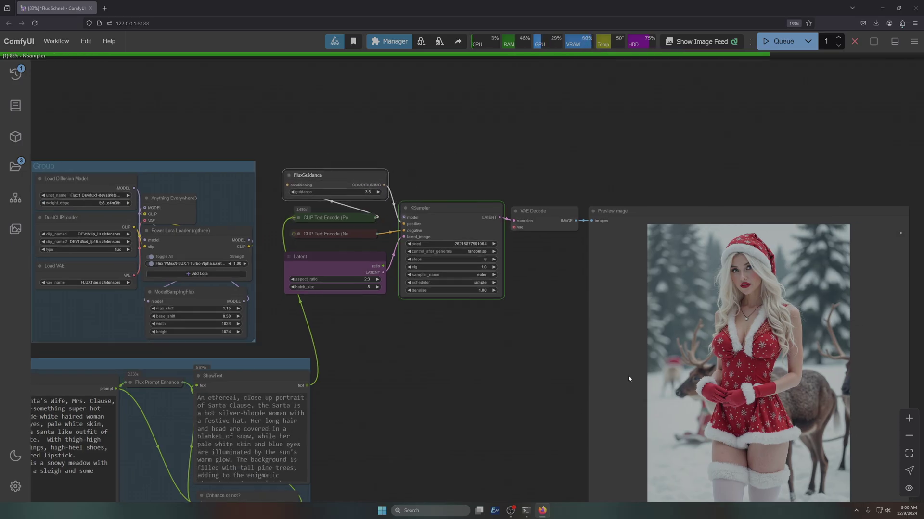
click(911, 488)
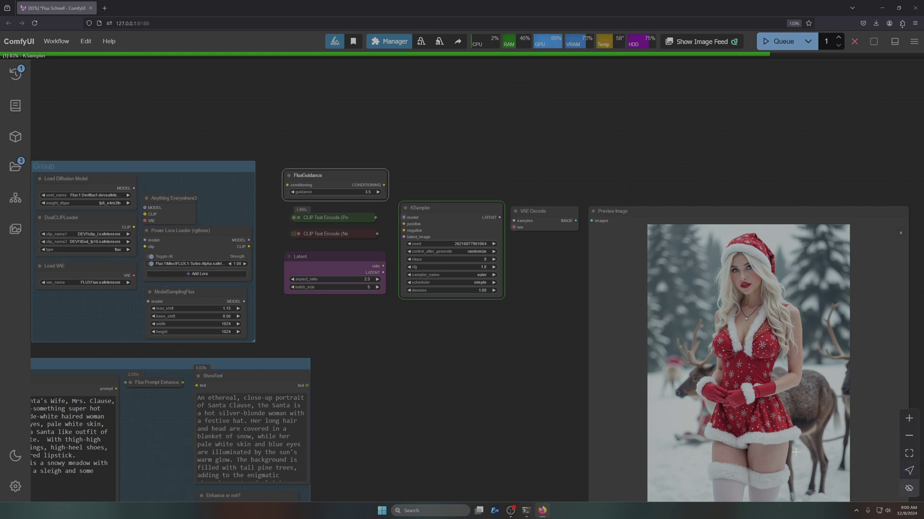
Group FluxGuidance, both CLIP Text Encode nodes and Latent together, and put KSampler and VAE Decode in a second group
scroll(422, 375, down, 3)
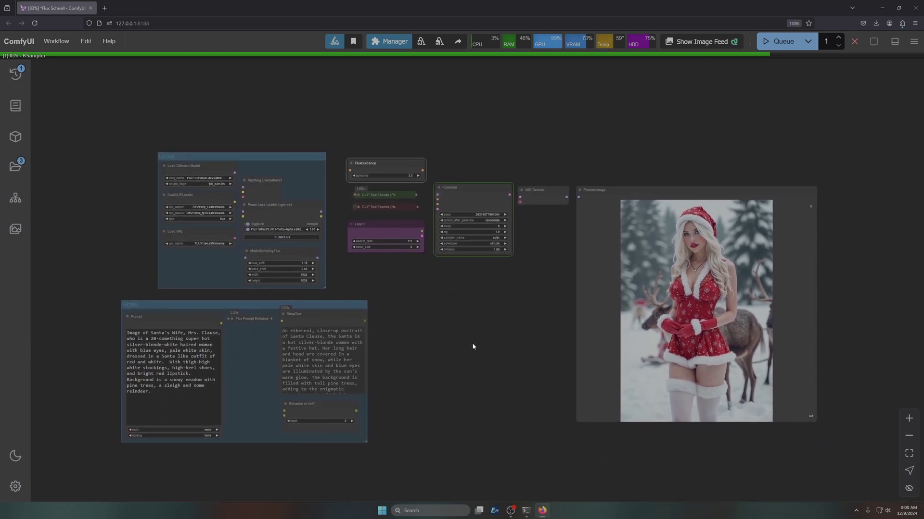
drag(472, 343, 485, 389)
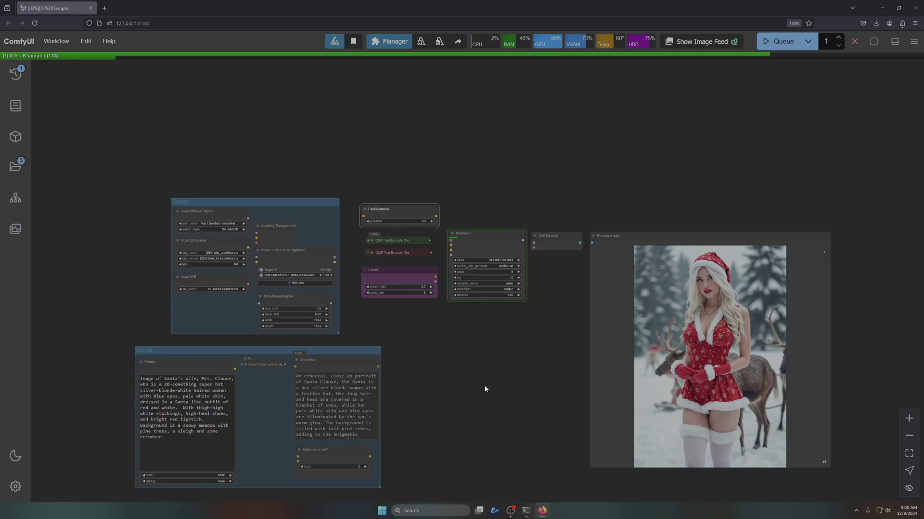
drag(354, 179, 434, 322)
key(ctrl+g)
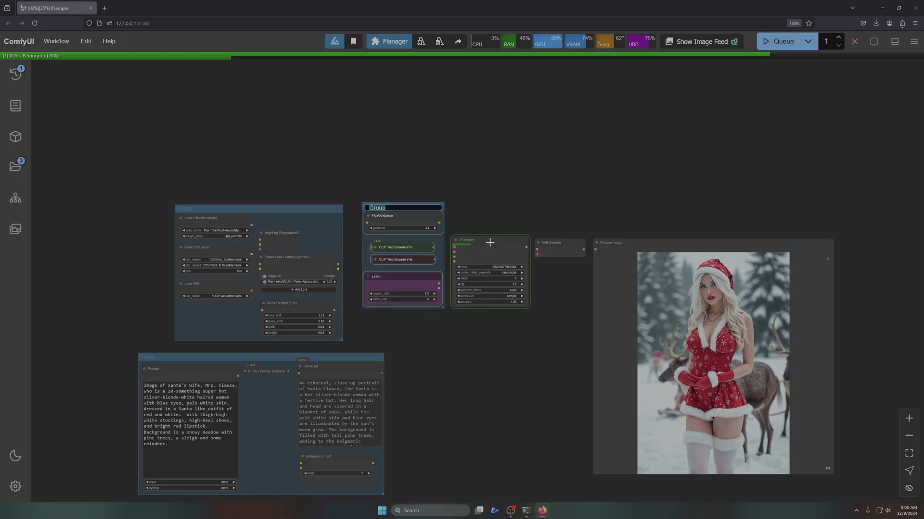
drag(459, 203, 563, 319)
key(ctrl+g)
Line up the conditioning and sampler groups beside the model loader group, and place the prompt group beneath them
mouse_move(510, 343)
mouse_down()
mouse_move(507, 360)
mouse_move(380, 283)
mouse_move(499, 330)
mouse_up()
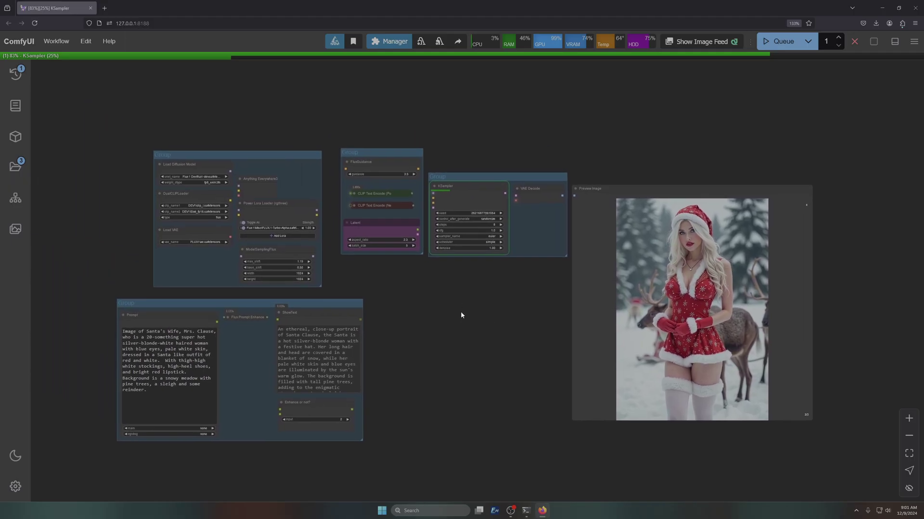
drag(370, 161, 357, 158)
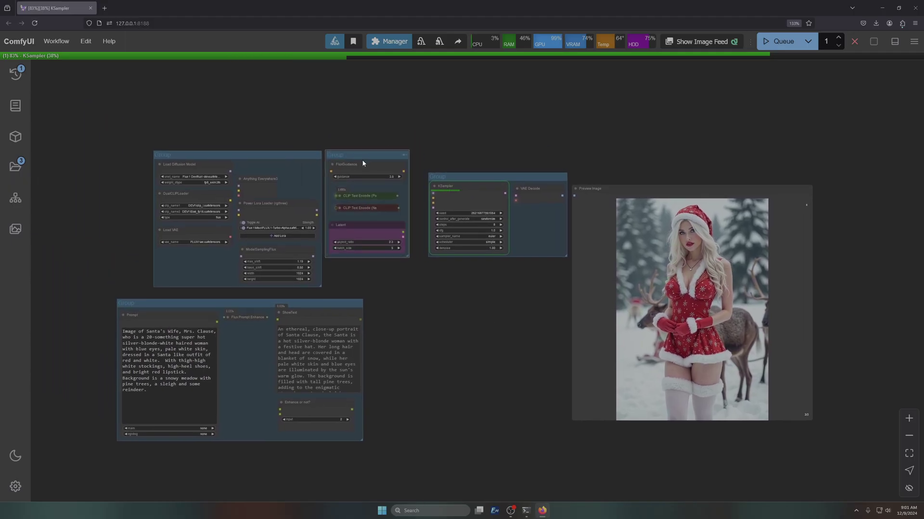
drag(476, 175, 458, 154)
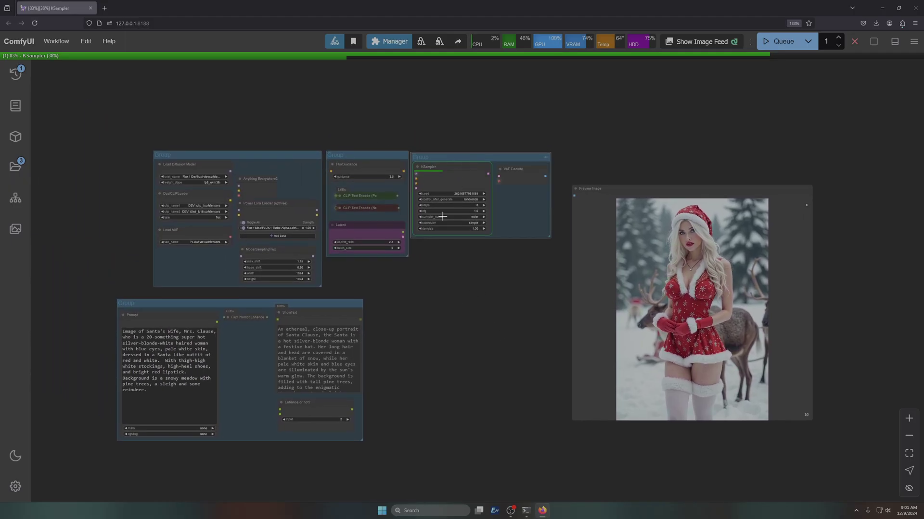
drag(213, 310, 417, 265)
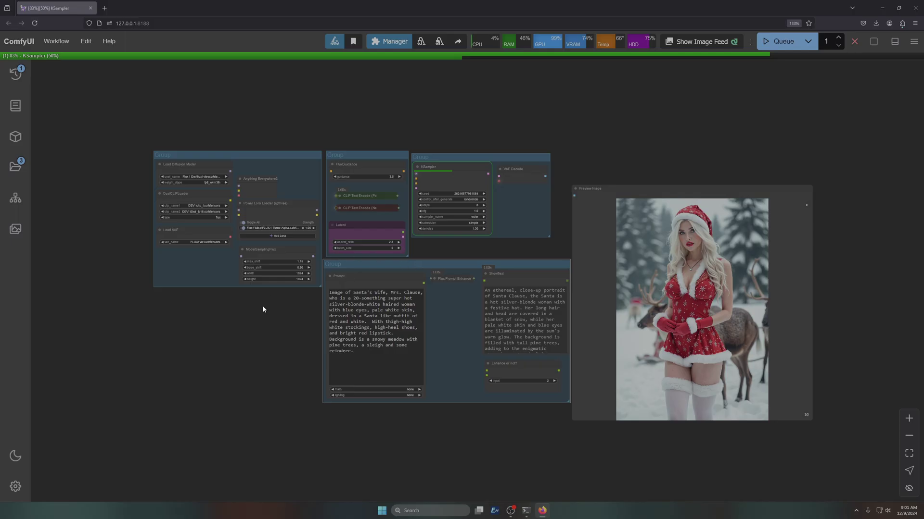
Lower the model loader group beside the other groups, align the Preview Image node with the sampler group, and nudge the prompt group into line
drag(265, 165, 253, 204)
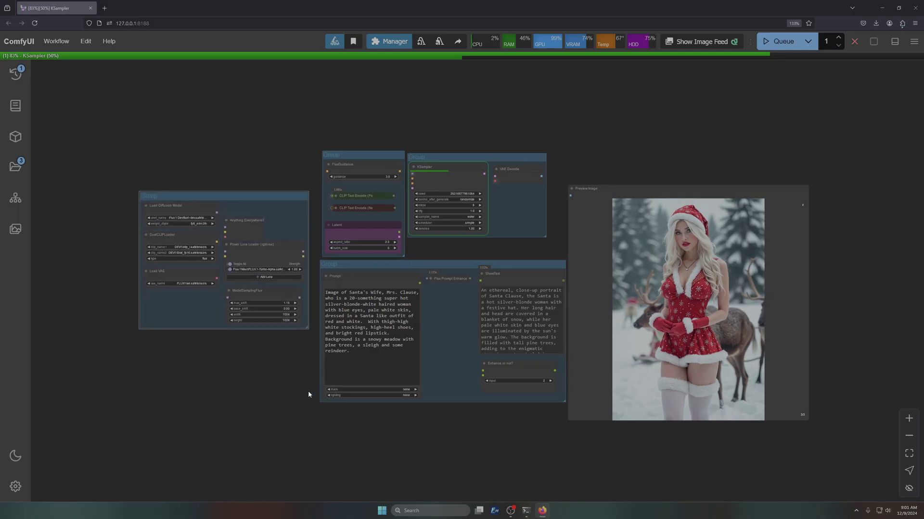
drag(687, 221, 620, 208)
drag(584, 176, 595, 153)
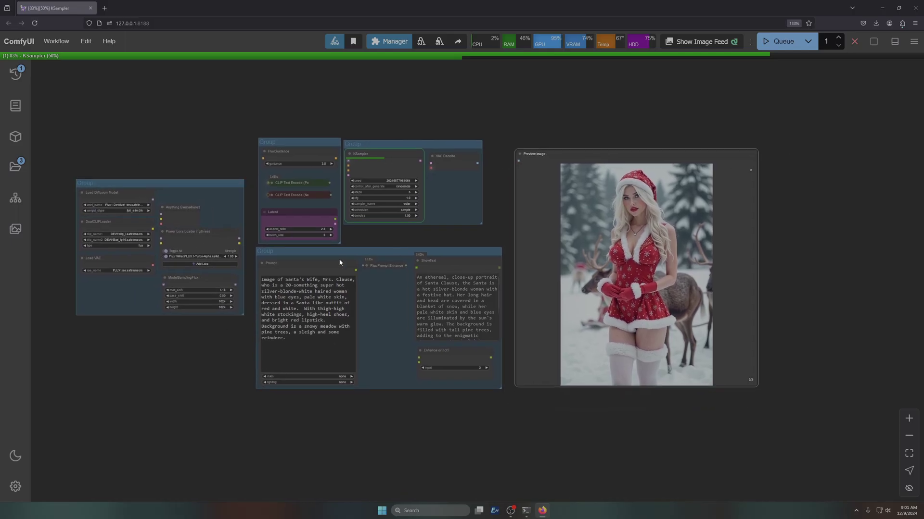
drag(340, 255, 345, 255)
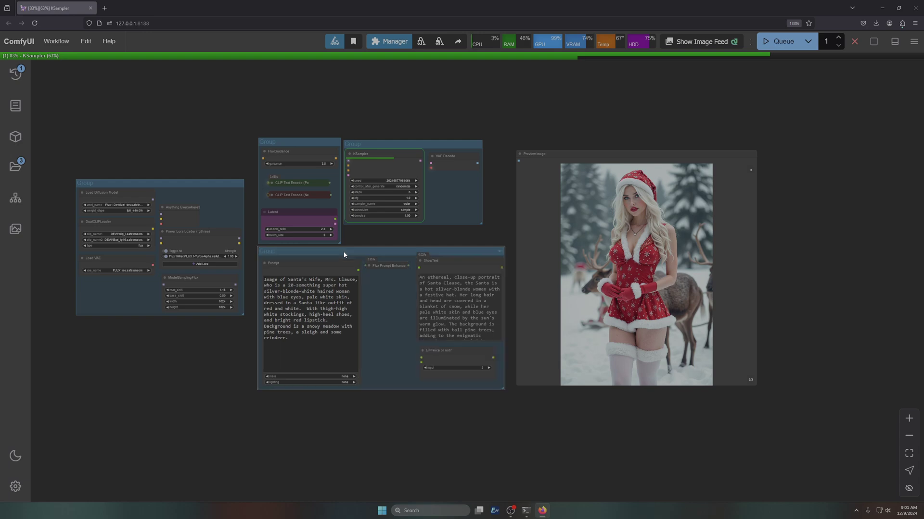
Rearrange the prompt group with ShowText next to Prompt and Flux Prompt Enhance directly above the Enhance or not? switch
scroll(384, 298, up, 4)
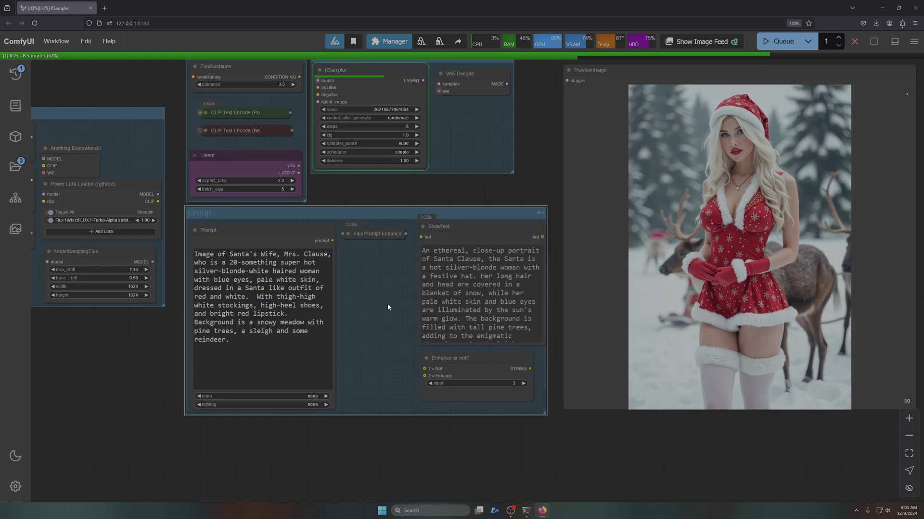
drag(456, 359, 460, 369)
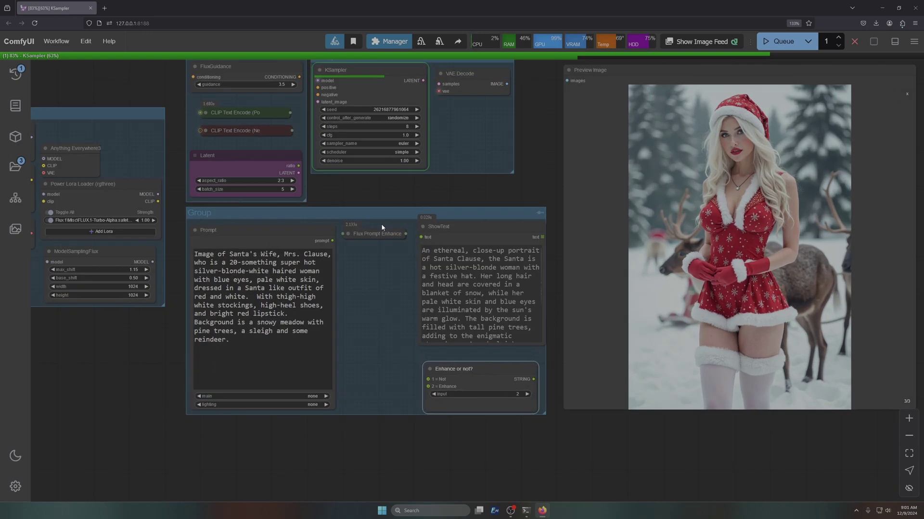
drag(375, 234, 481, 356)
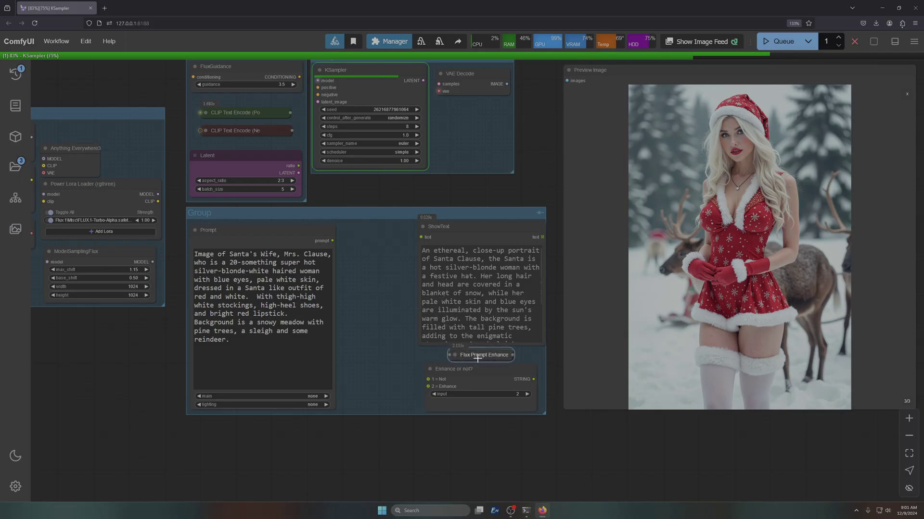
drag(388, 250, 506, 387)
click(474, 260)
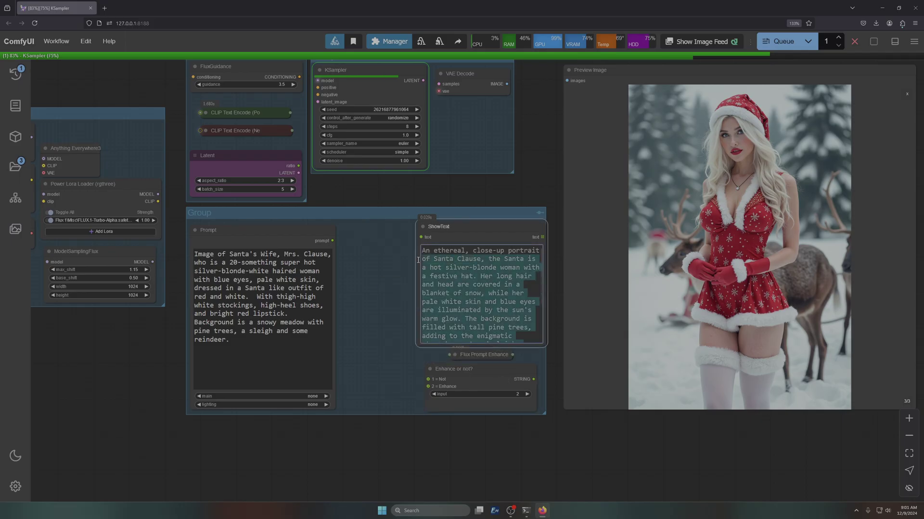
drag(456, 230, 380, 231)
drag(247, 231, 250, 228)
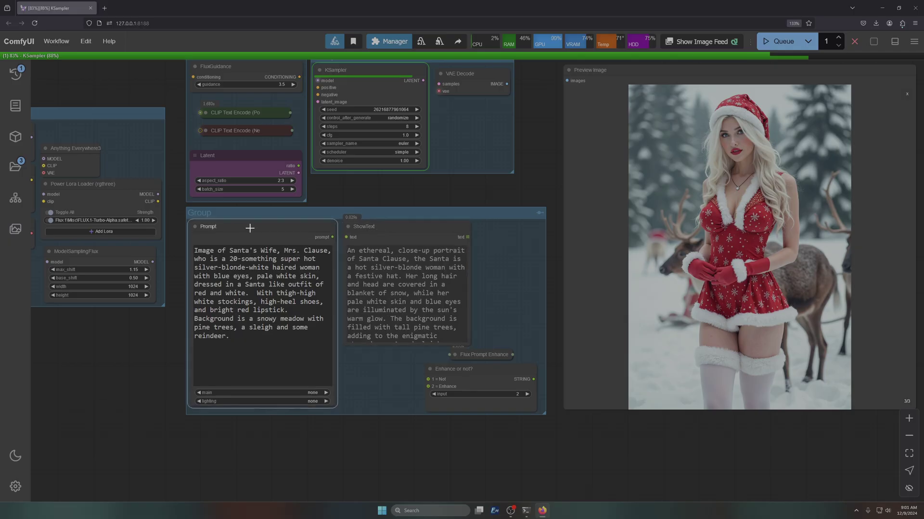
Arrange the ShowText, Flux Prompt Enhance and Enhance or not? nodes close beside the Prompt node and narrow their group to fit
drag(376, 235, 371, 233)
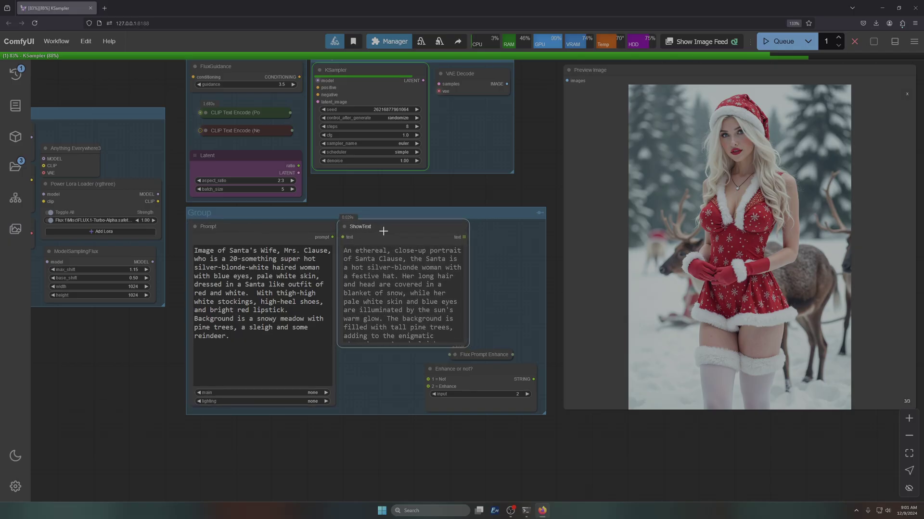
drag(478, 356, 400, 356)
drag(465, 380, 383, 380)
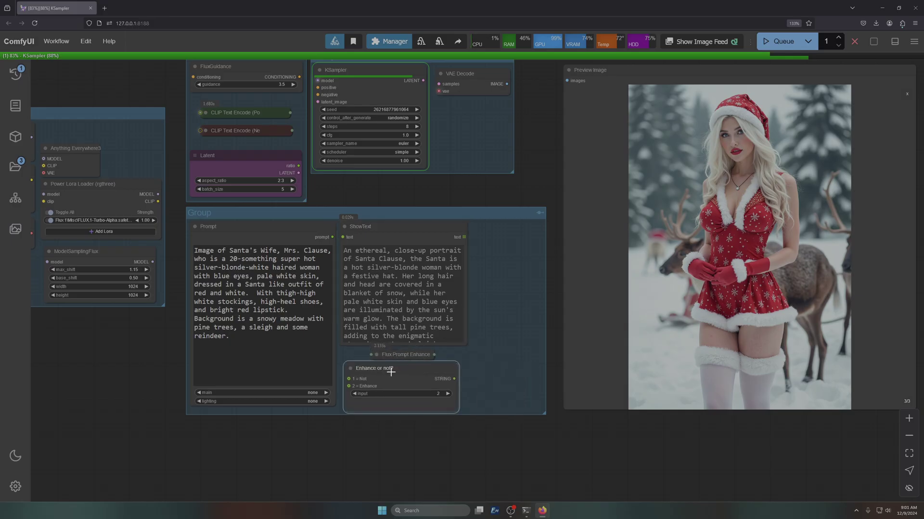
drag(544, 414, 514, 418)
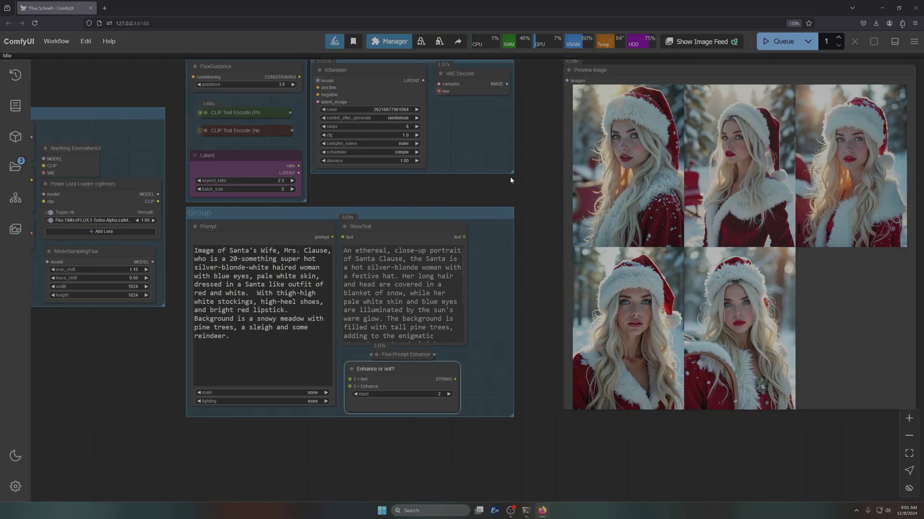
Extend the KSampler group down toward the prompt group and move the model loader group closer to the other groups
drag(514, 175, 511, 202)
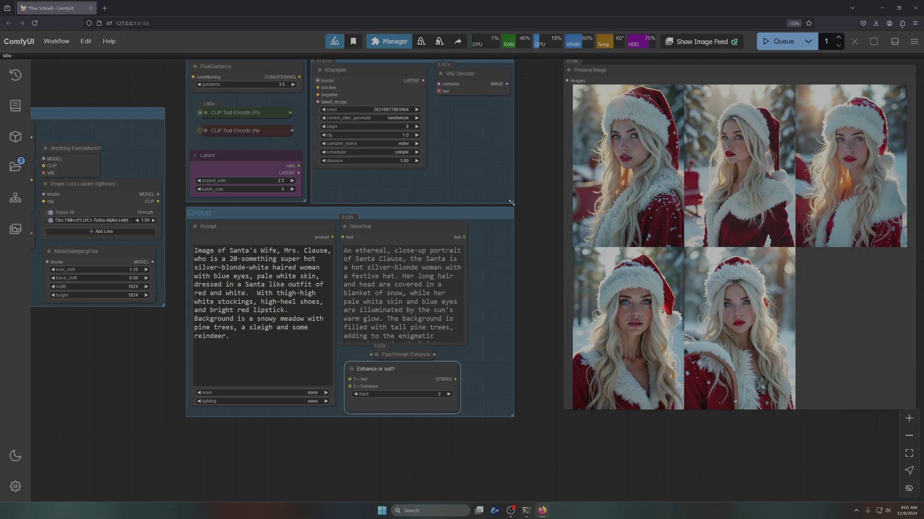
scroll(535, 318, down, 4)
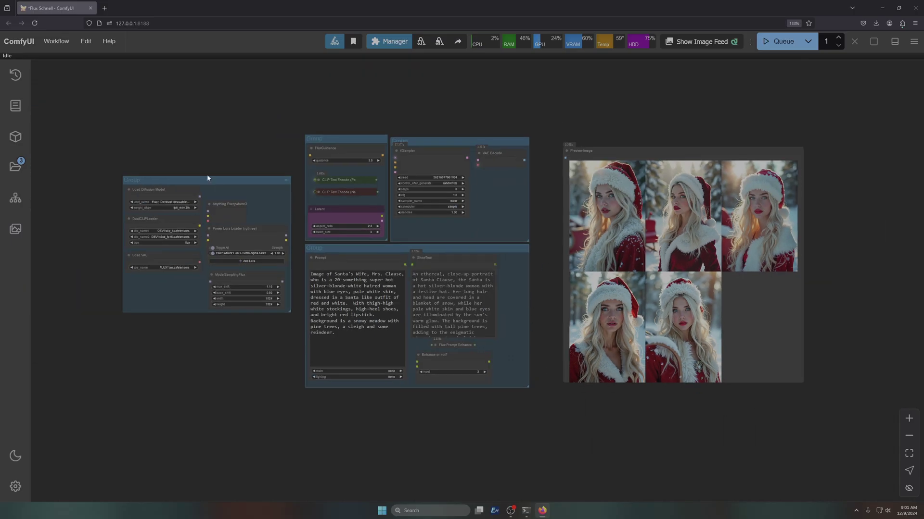
drag(200, 184, 209, 192)
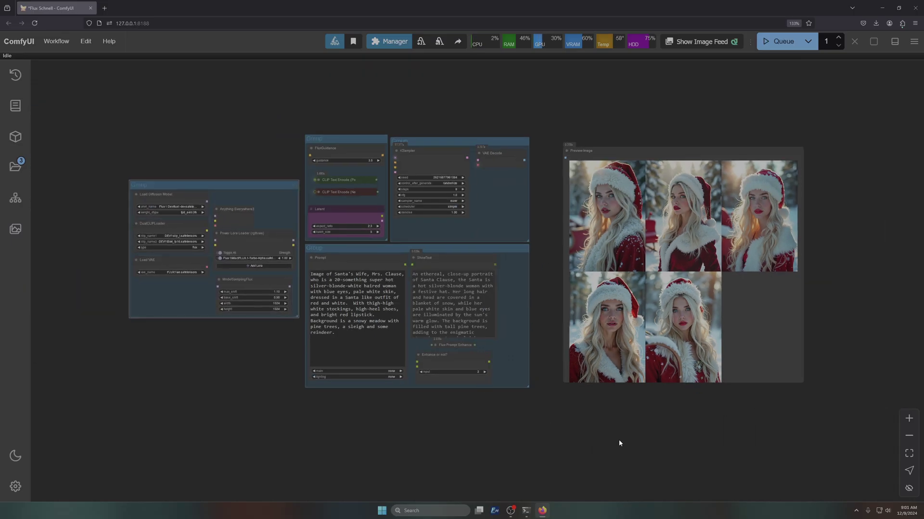
Read the enhanced prompt in the ShowText node through to its end
drag(619, 440, 336, 405)
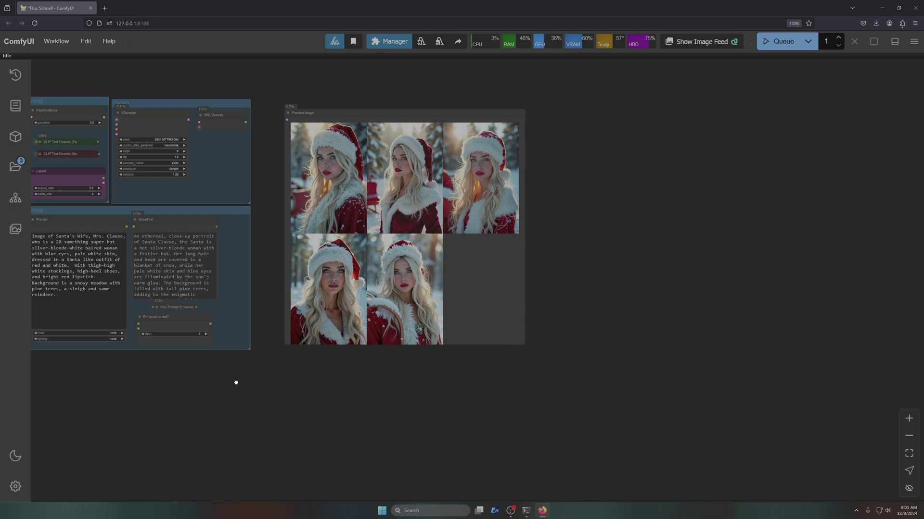
scroll(515, 396, down, 5)
scroll(584, 325, up, 12)
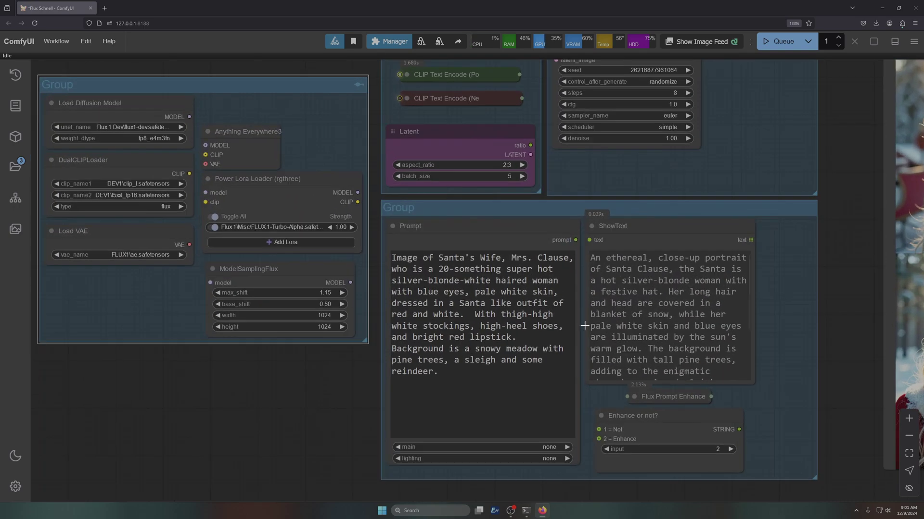
drag(584, 325, 427, 283)
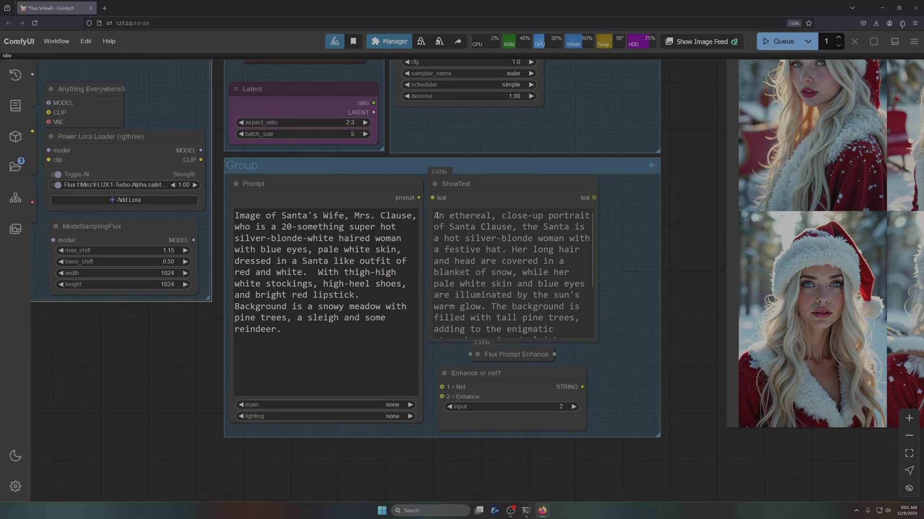
drag(436, 215, 593, 331)
scroll(534, 387, down, 6)
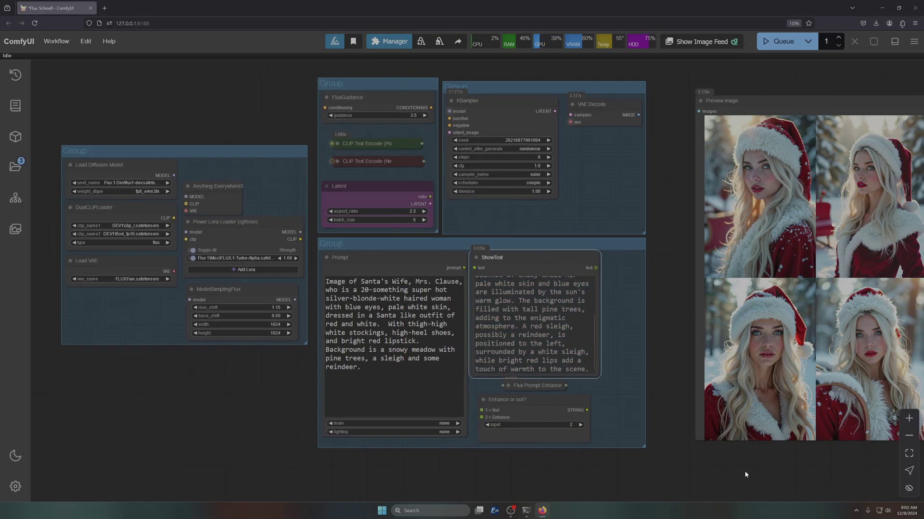
Examine the five generated images one by one in the Preview Image node and return to the grid of all images
scroll(385, 452, up, 4)
scroll(402, 184, up, 3)
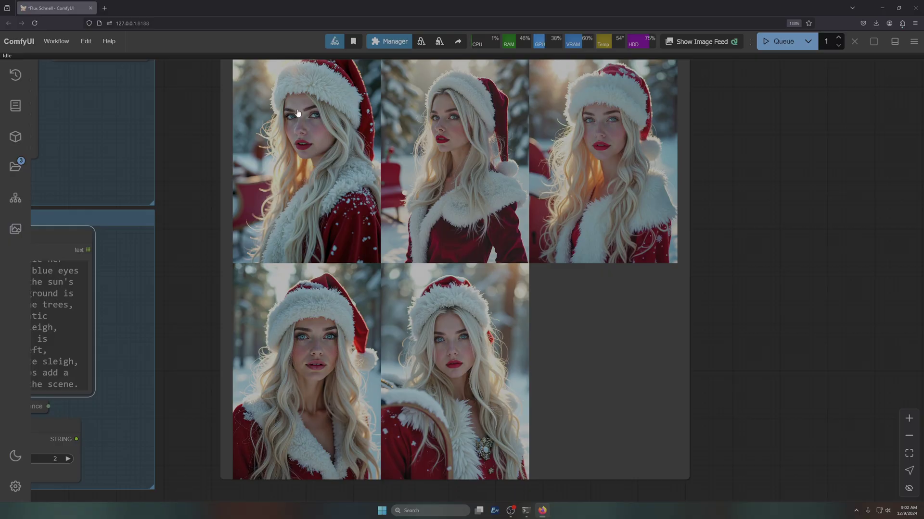
click(297, 162)
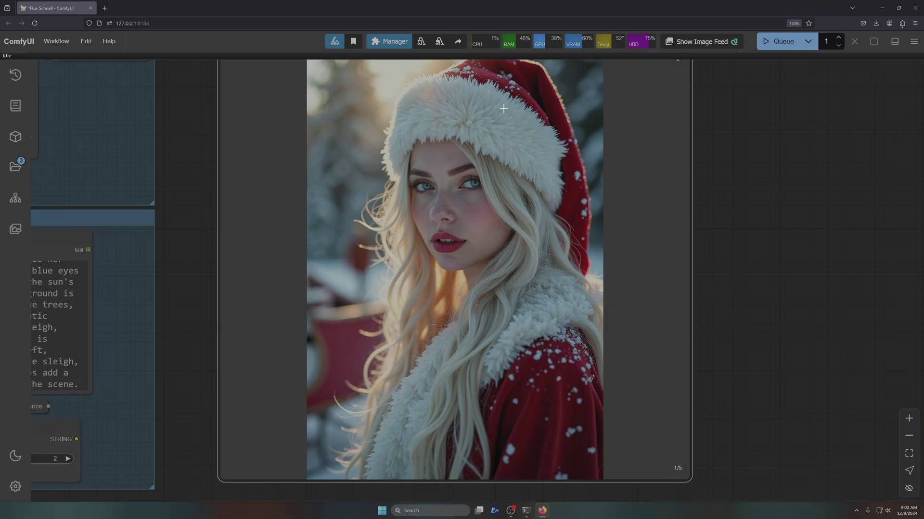
click(680, 474)
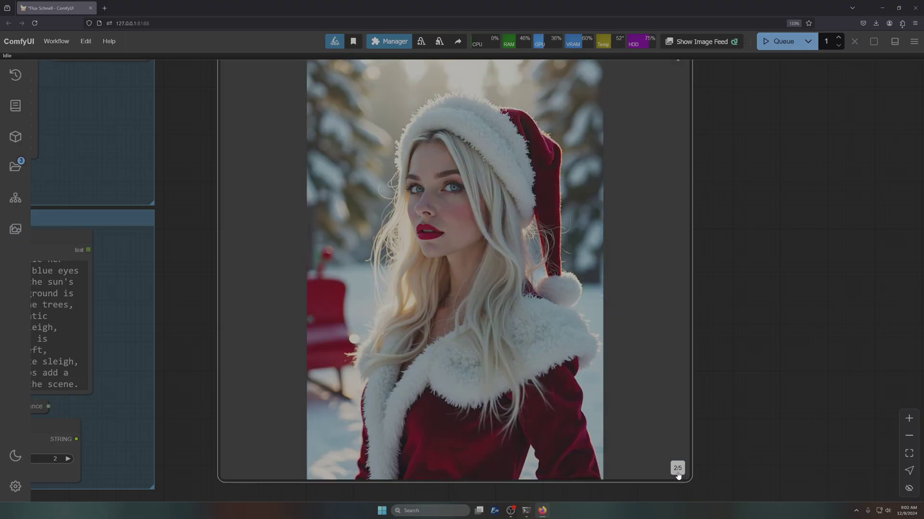
click(678, 475)
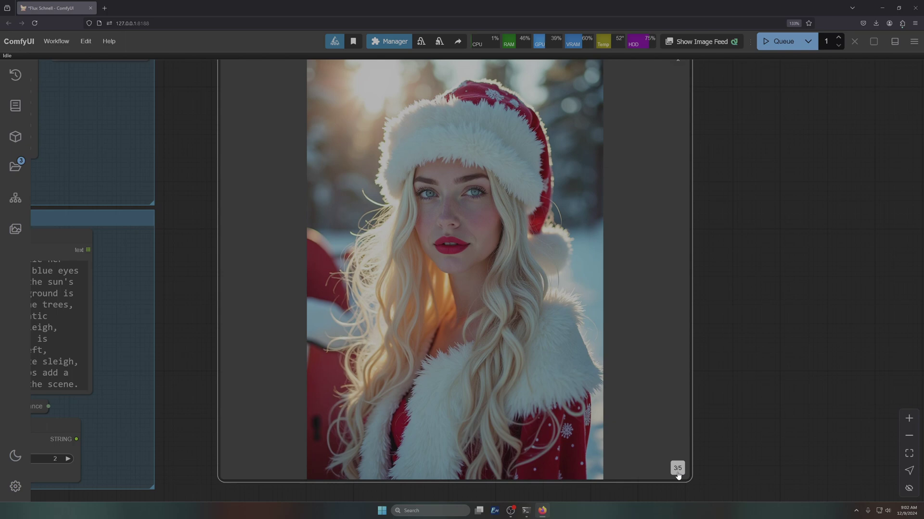
click(678, 475)
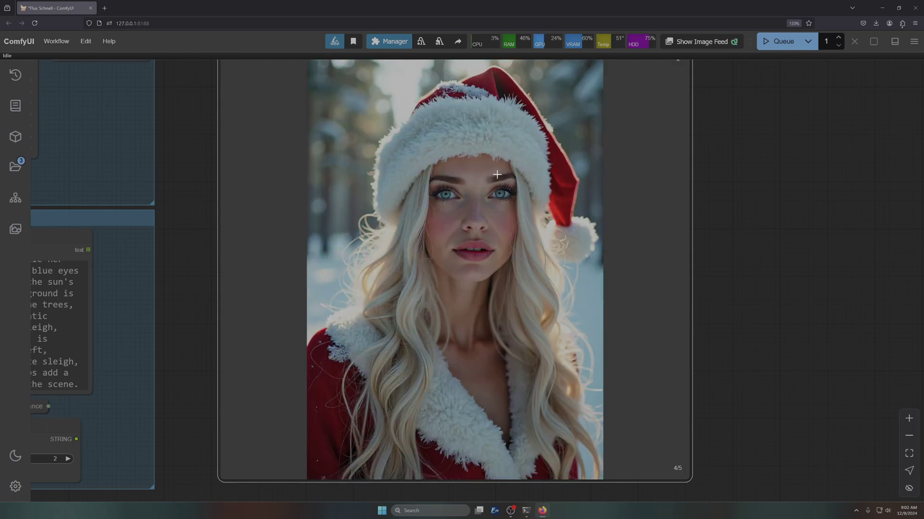
click(677, 470)
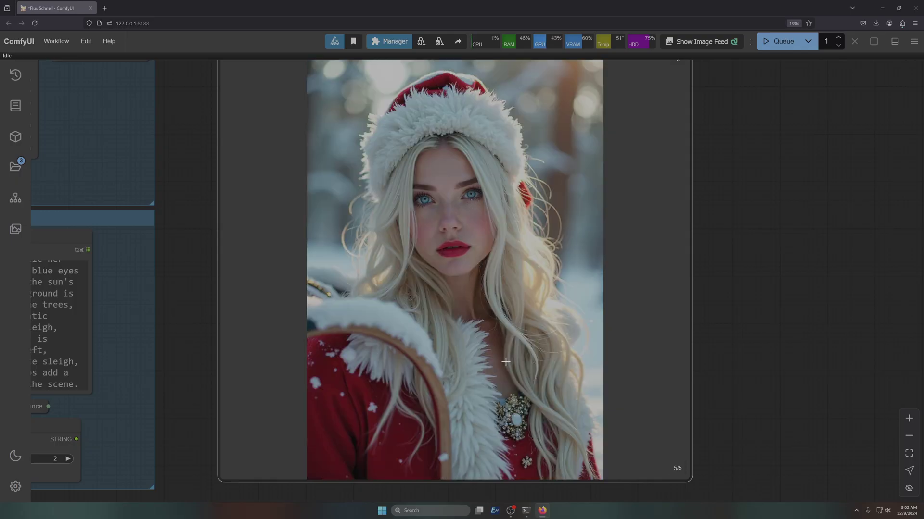
scroll(721, 229, down, 2)
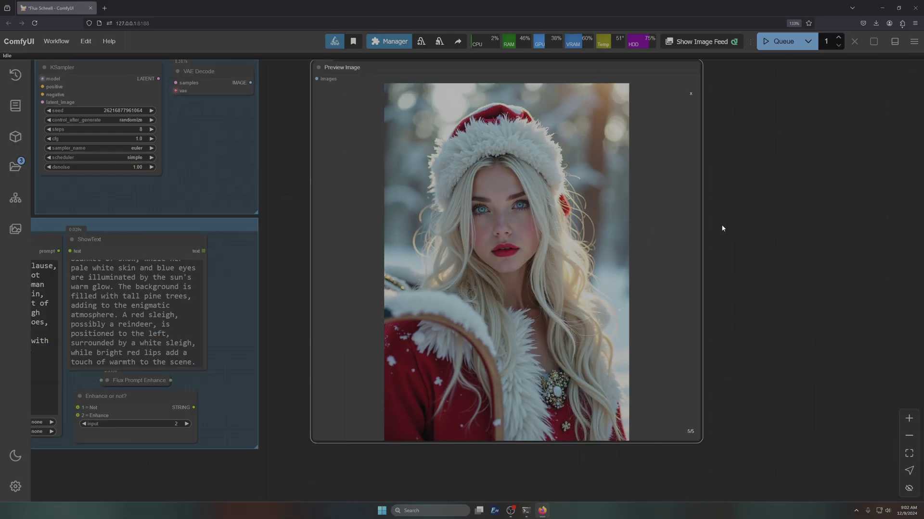
click(693, 98)
Queue another generation of the workflow with the same prompt
scroll(780, 318, down, 3)
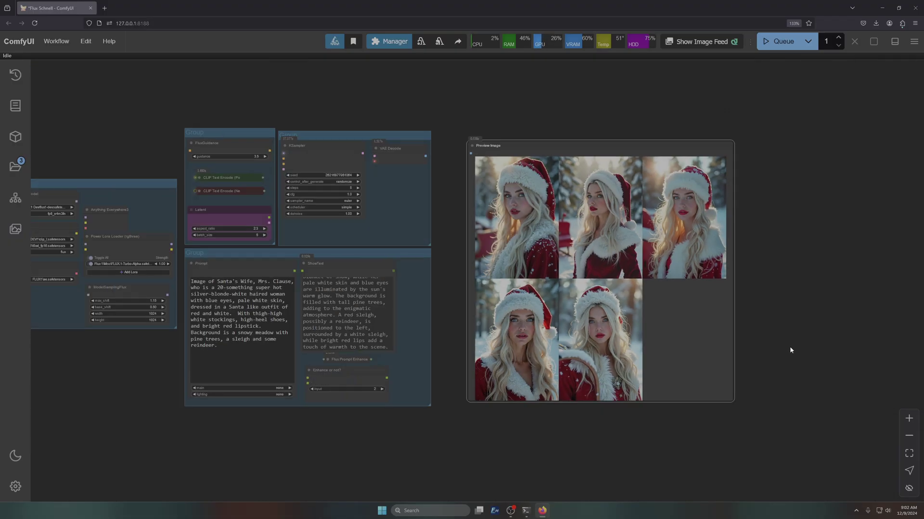
drag(751, 342, 784, 337)
click(779, 41)
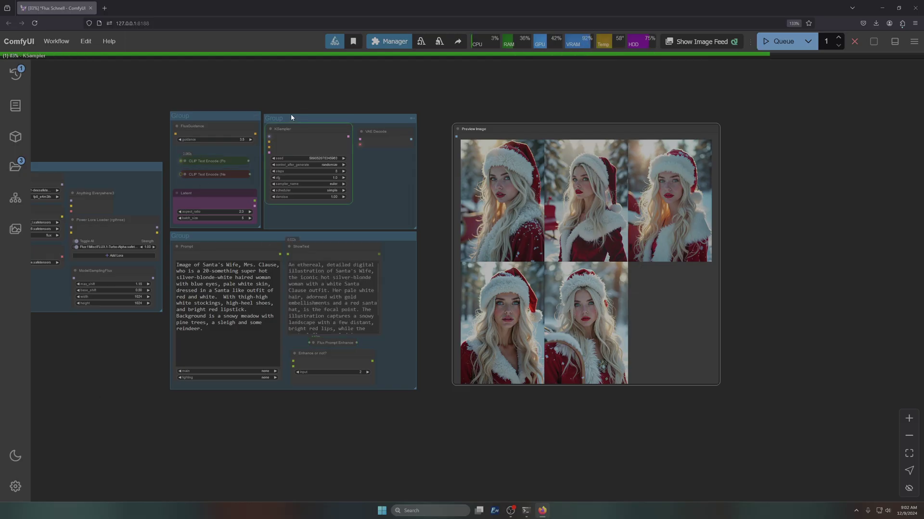
Align the KSampler group with the FluxGuidance group and resize both so their edges match with only a narrow gap between them
scroll(294, 115, up, 6)
drag(300, 109, 301, 105)
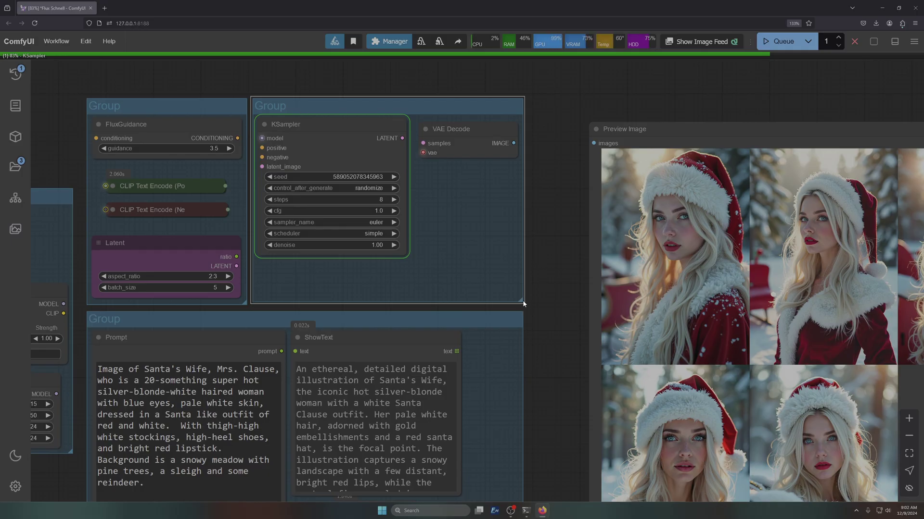
drag(523, 306, 522, 308)
drag(523, 304, 519, 304)
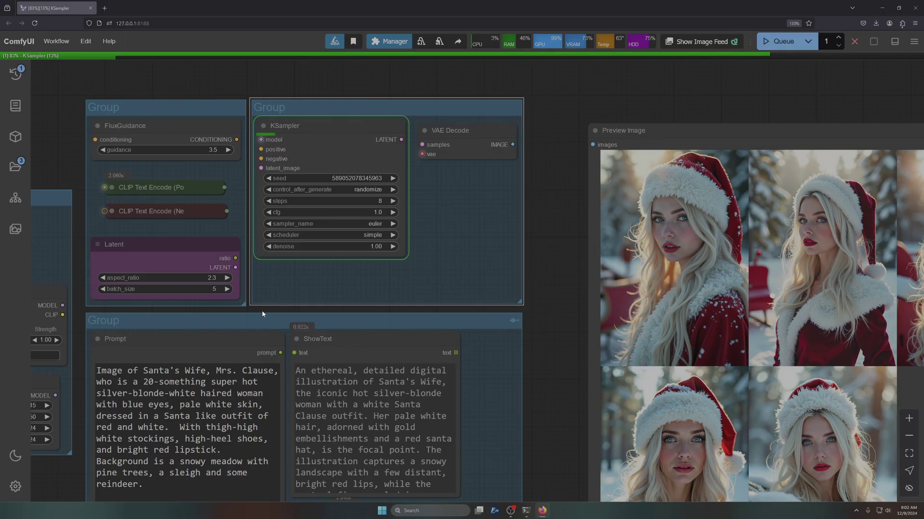
drag(244, 305, 247, 304)
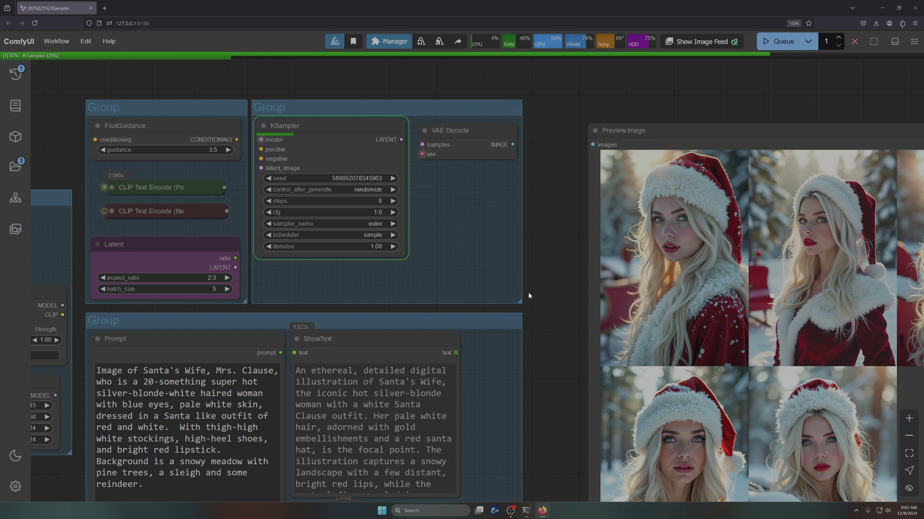
Move the prompt group up close beneath the two upper groups and shift the model loader group right next to them
scroll(529, 296, down, 2)
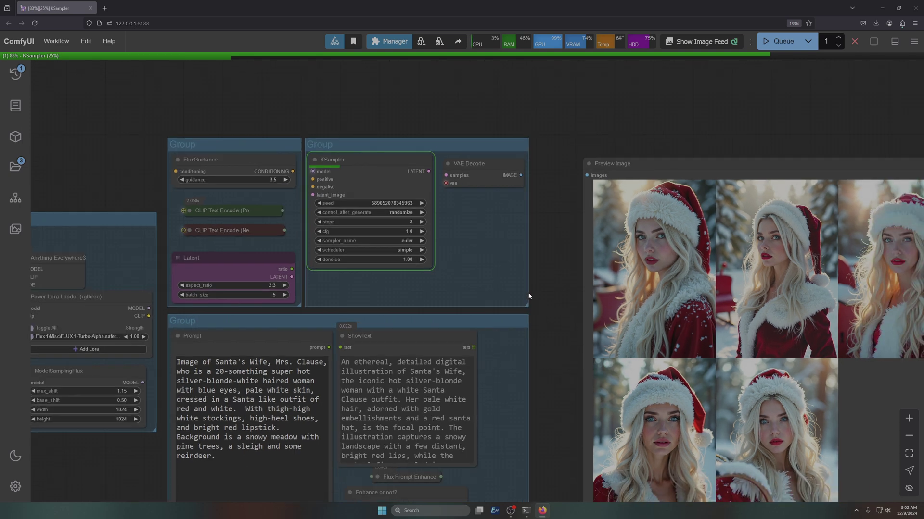
scroll(529, 296, down, 1)
drag(360, 323, 362, 319)
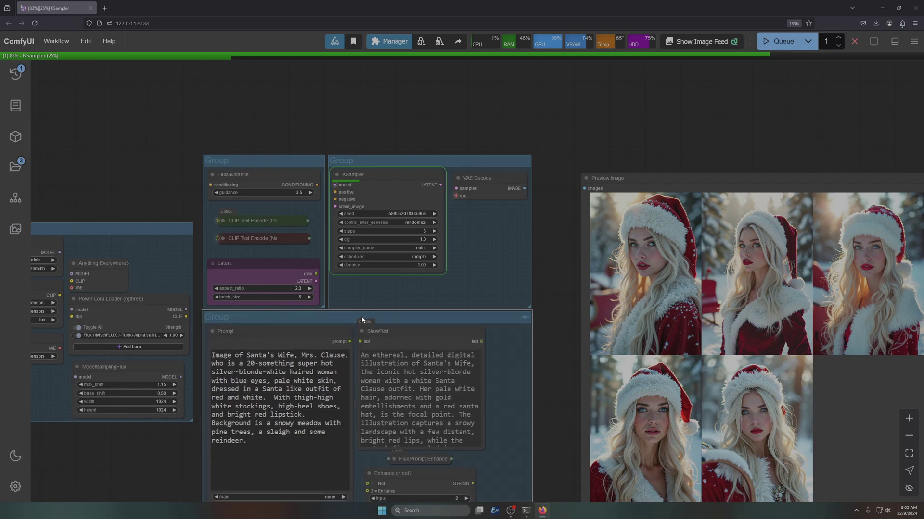
scroll(391, 313, down, 5)
scroll(507, 347, up, 5)
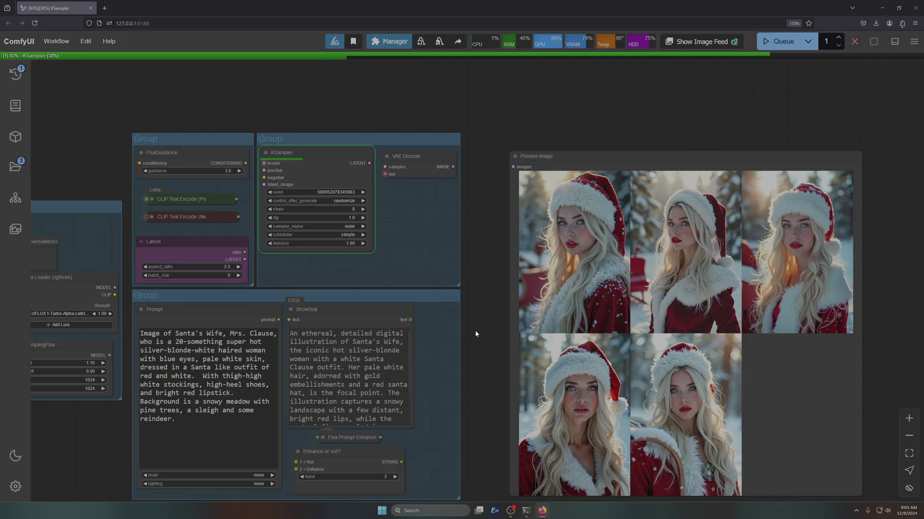
drag(475, 330, 564, 293)
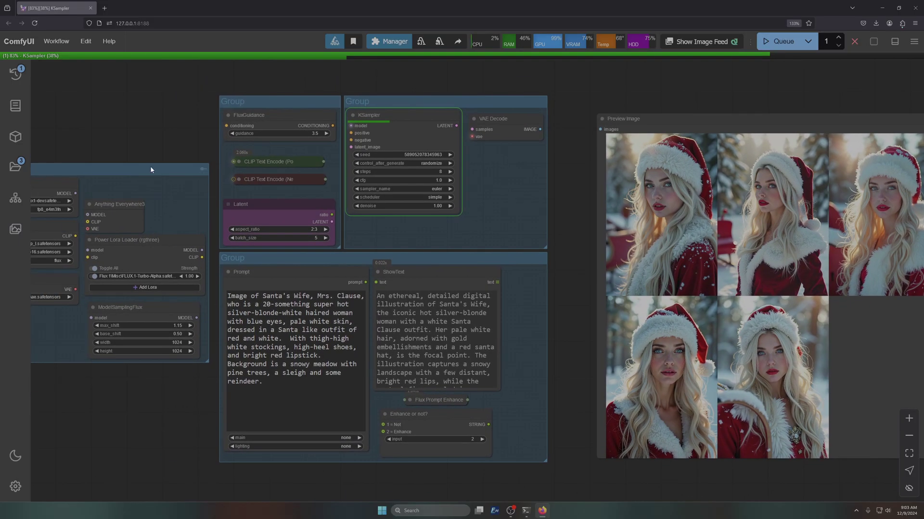
drag(150, 169, 158, 169)
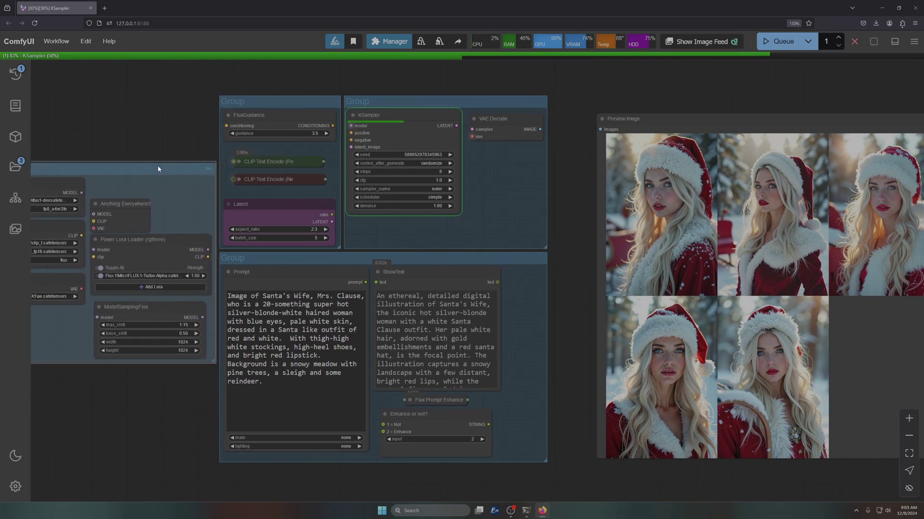
click(154, 140)
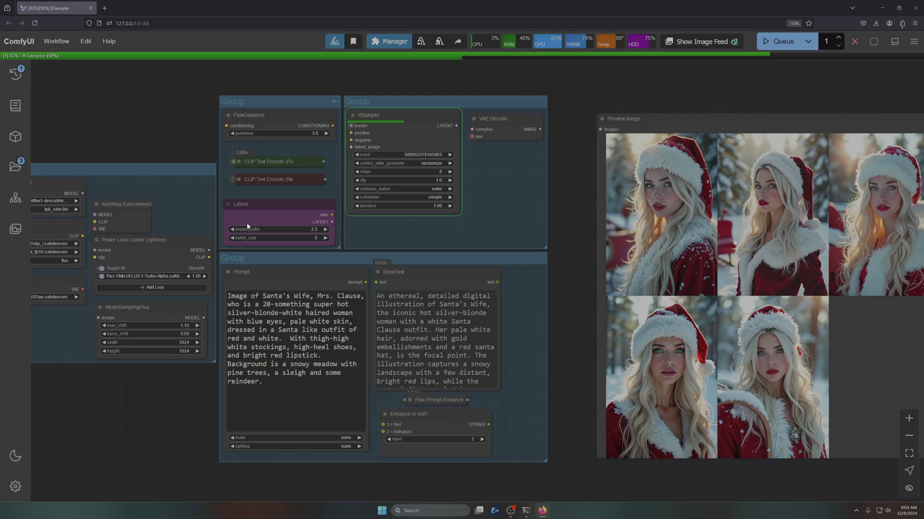
Move the Preview Image node right next to the KSampler group and change its shape to a square-cornered box
drag(570, 356, 402, 386)
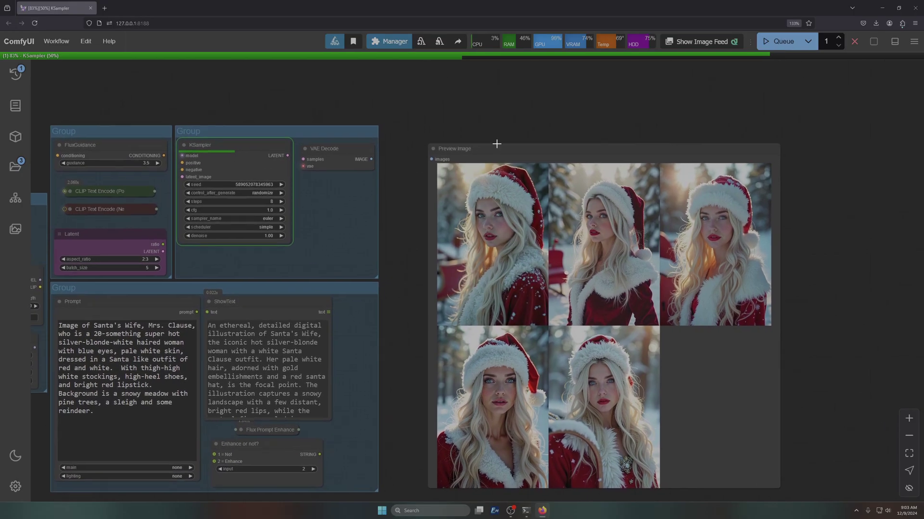
drag(495, 142, 447, 135)
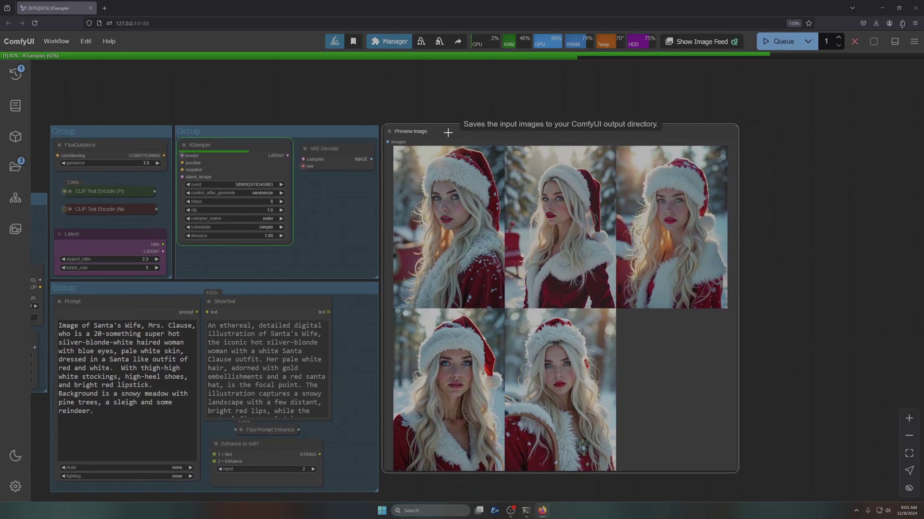
right_click(447, 134)
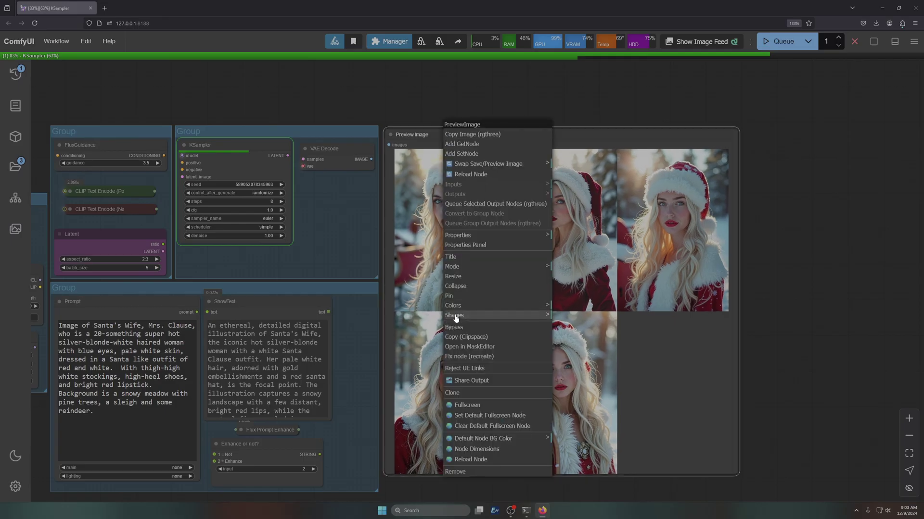
mouse_move(529, 315)
click(574, 326)
Align the Preview Image node's top edge with the KSampler group and enlarge it to reach the prompt group's bottom edge
scroll(792, 259, down, 3)
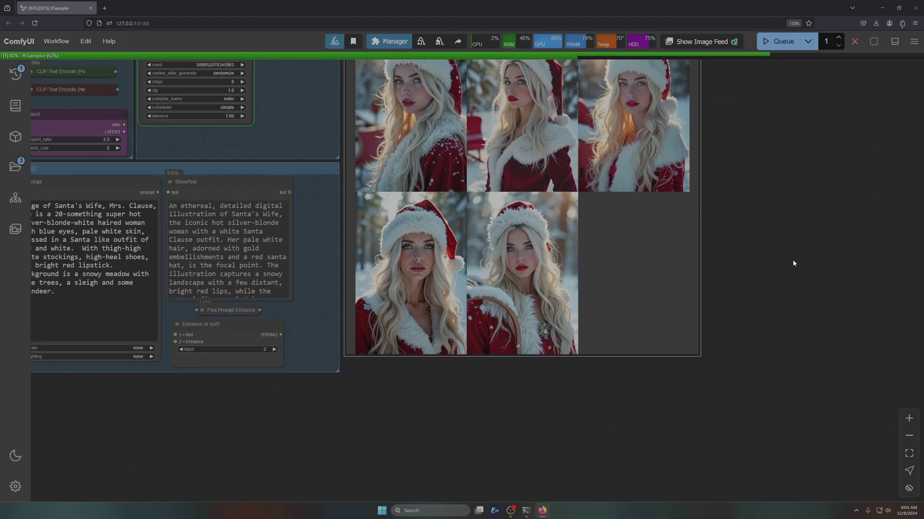
drag(793, 258, 791, 361)
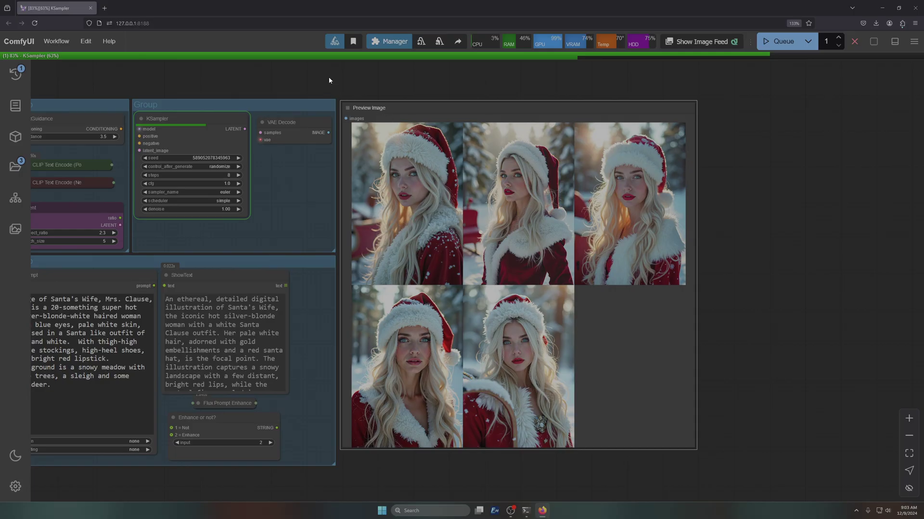
drag(388, 108, 429, 104)
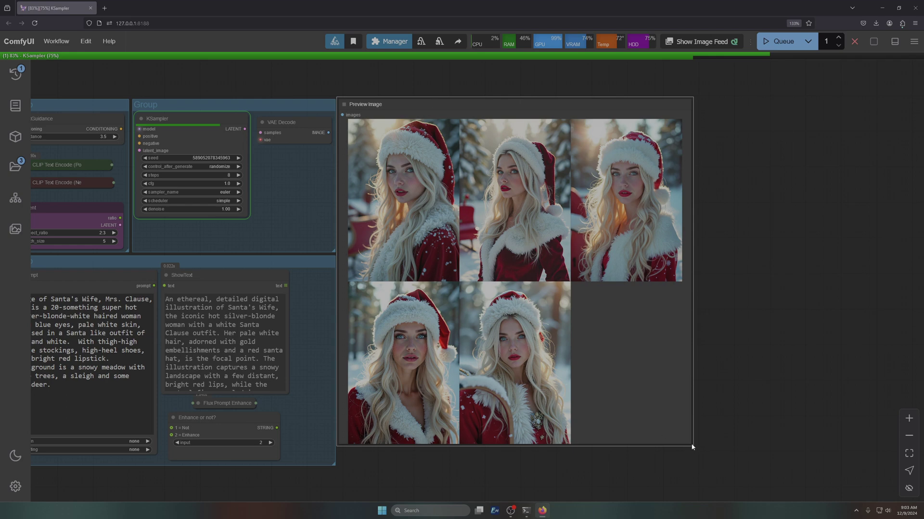
drag(691, 443, 754, 465)
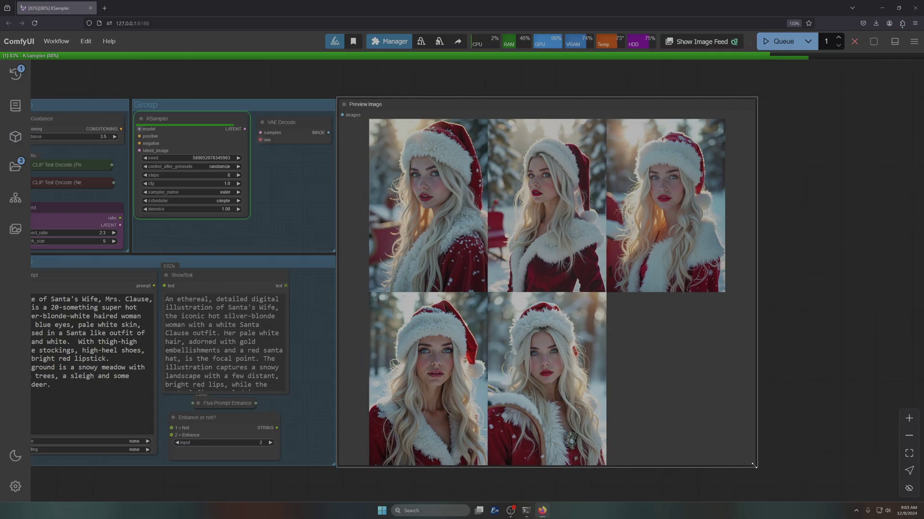
Try the cyan color on the Preview Image node
scroll(446, 492, down, 4)
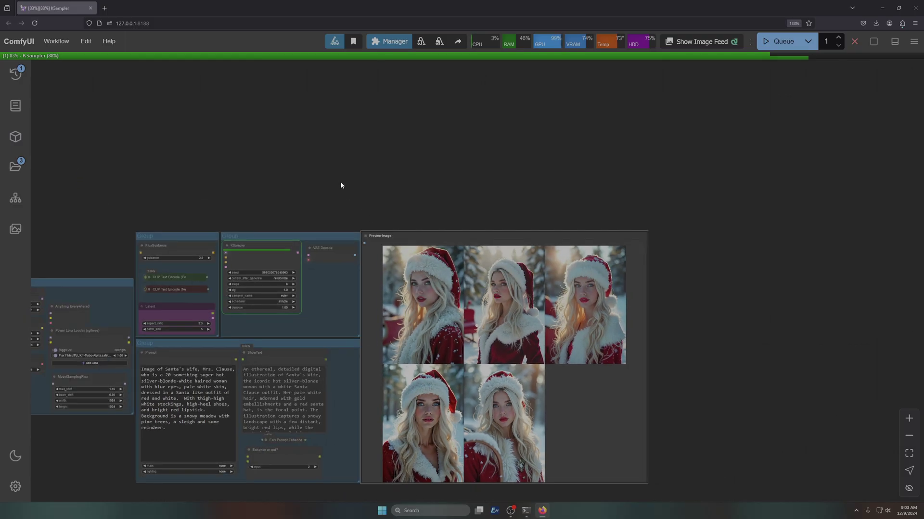
drag(340, 169, 341, 119)
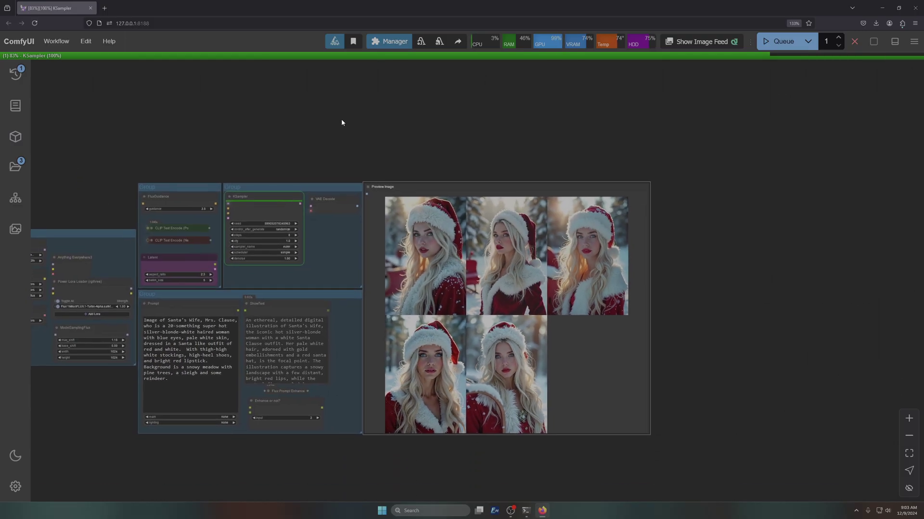
right_click(508, 185)
click(536, 327)
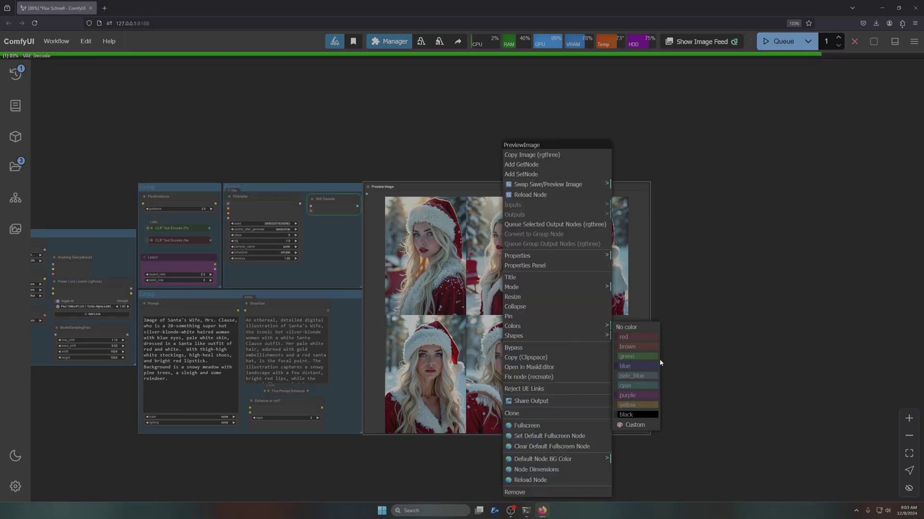
click(637, 386)
Color the Preview Image node blue
right_click(484, 188)
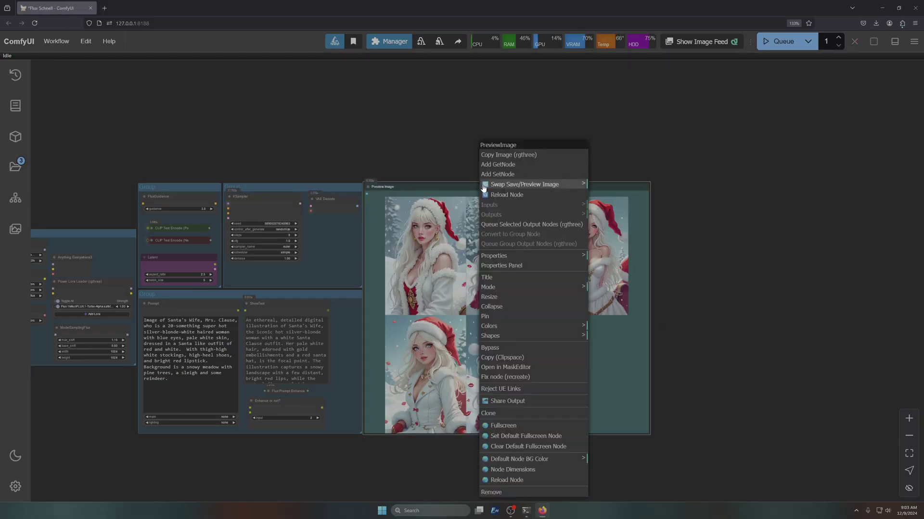
click(498, 327)
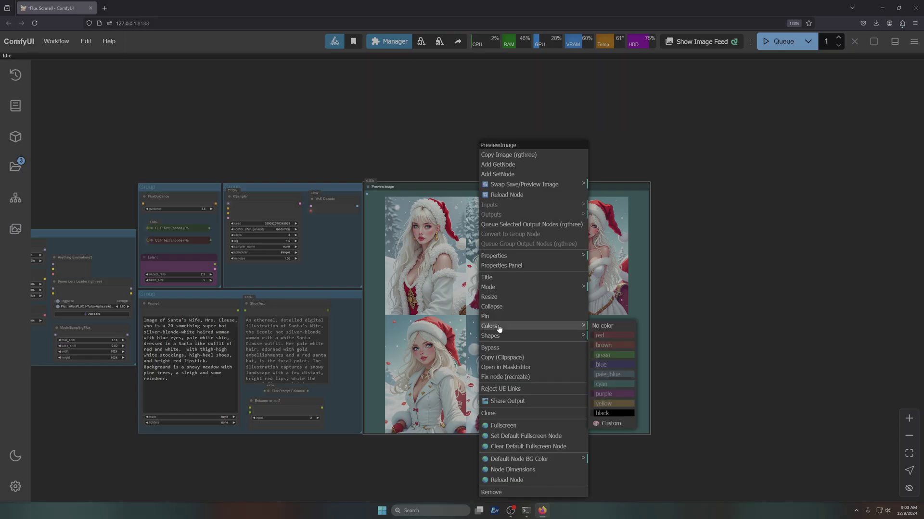
click(612, 369)
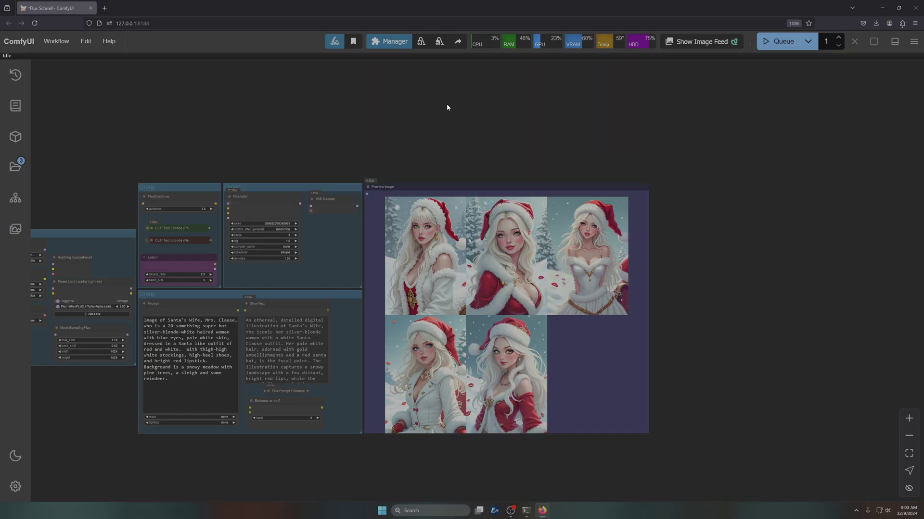
Examine the five newly generated images in the Preview Image node up close and compare their style
scroll(527, 272, up, 5)
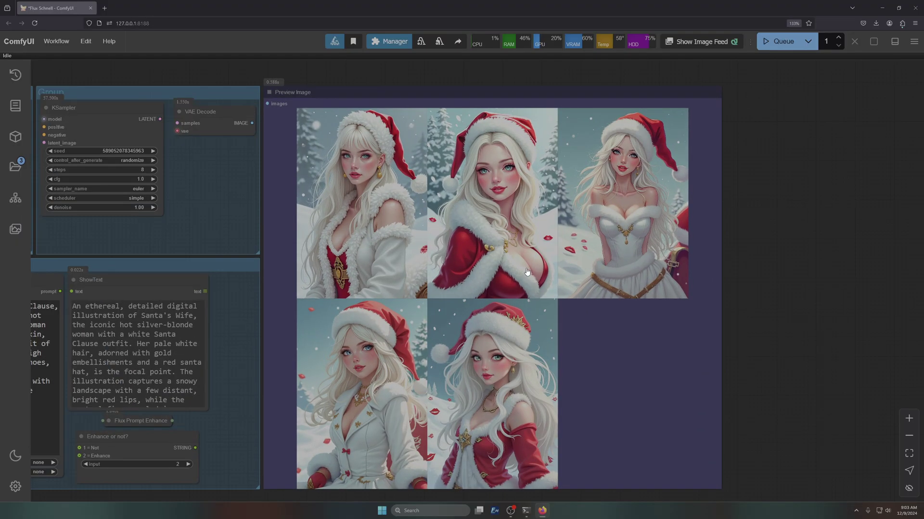
scroll(375, 155, up, 5)
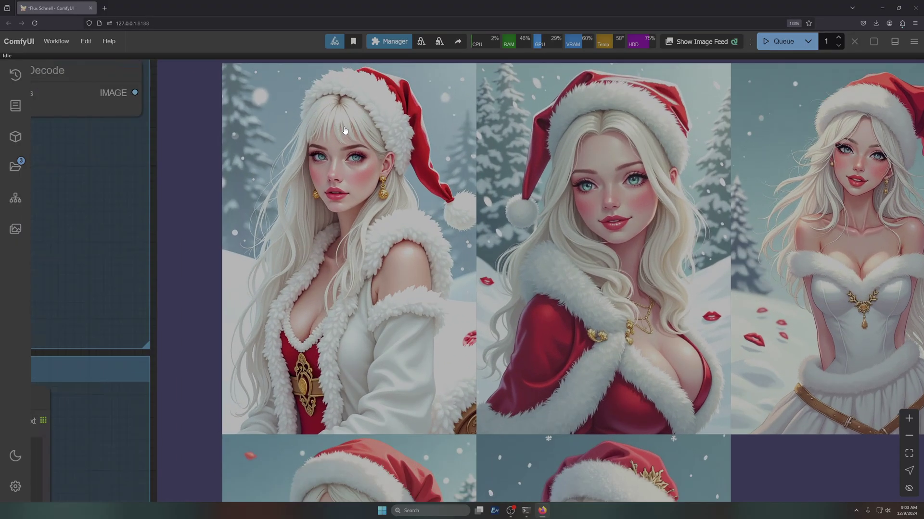
scroll(344, 131, up, 2)
scroll(344, 131, down, 3)
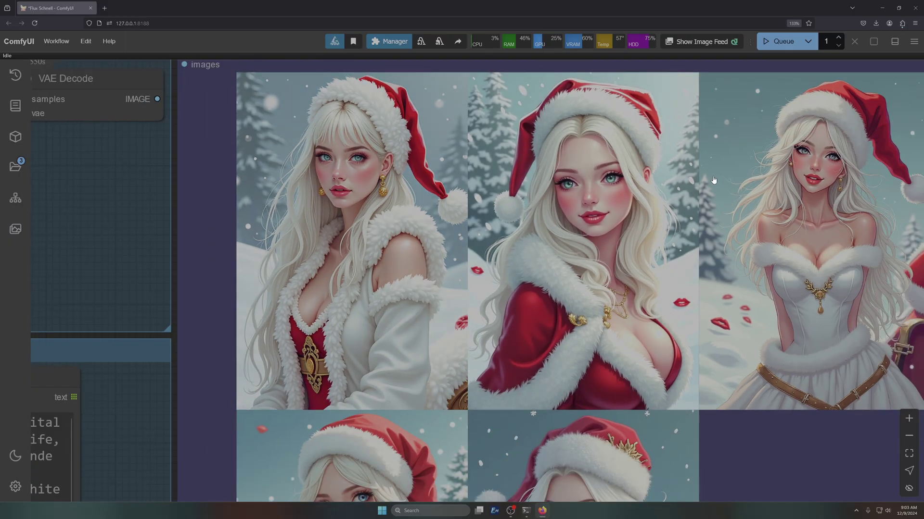
scroll(579, 297, up, 3)
scroll(579, 297, down, 4)
scroll(601, 329, down, 7)
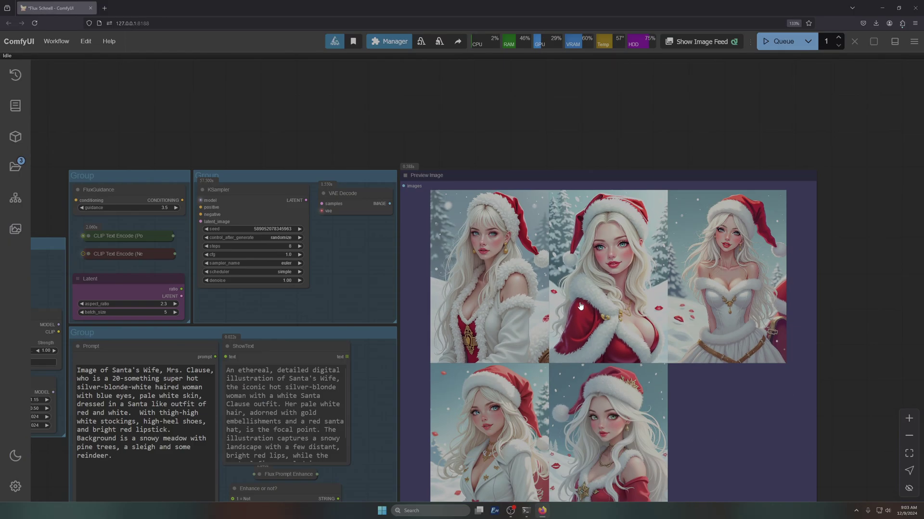
scroll(343, 376, up, 2)
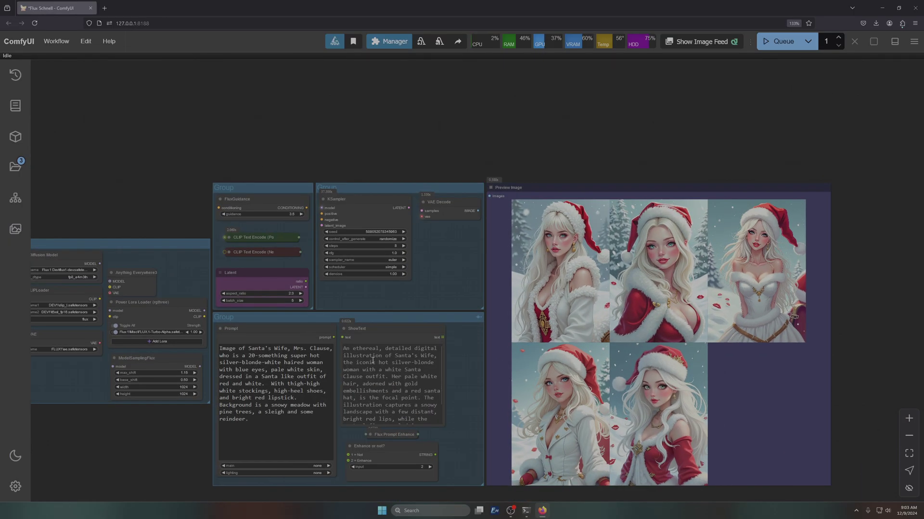
Highlight the "illustration of" wording in the ShowText node's enhanced prompt and queue another generation
drag(344, 356, 401, 356)
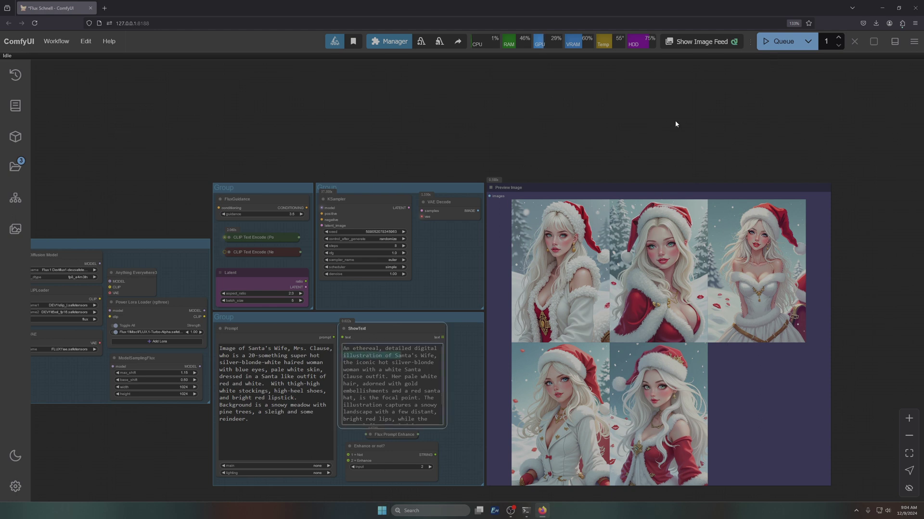
click(779, 42)
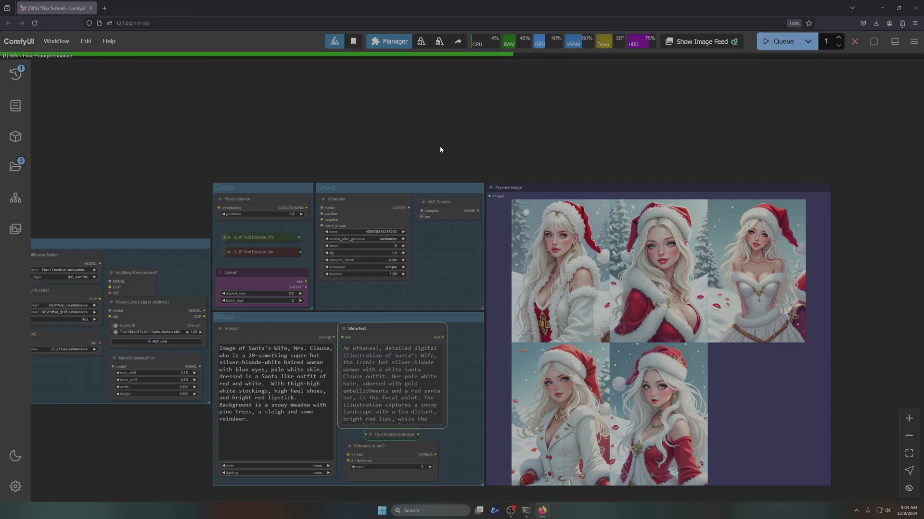
Widen the ShowText node almost to the prompt group's edge and shift the "Enhance or not?" node sideways beneath it
drag(130, 431, 146, 308)
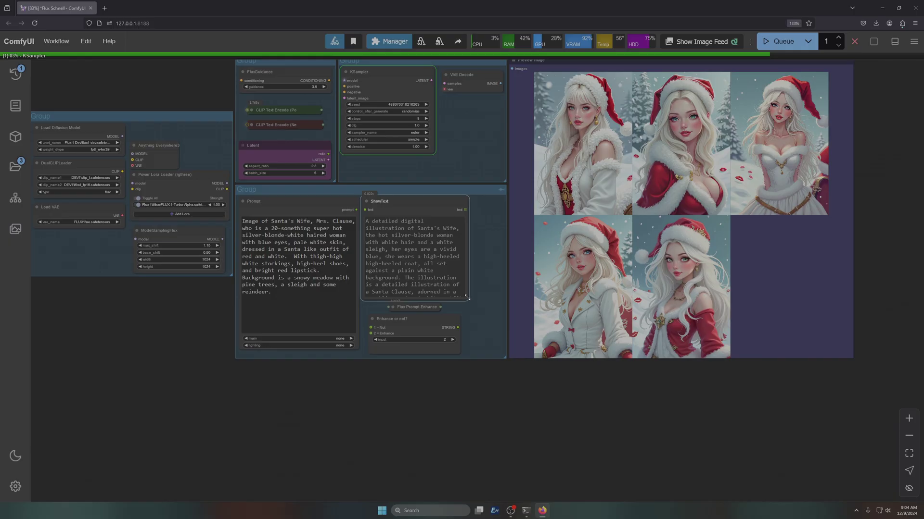
drag(467, 297, 502, 292)
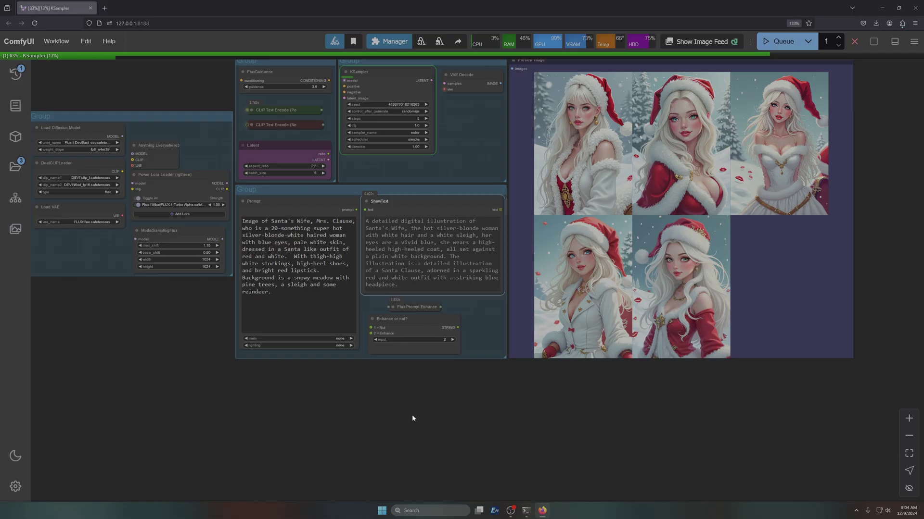
drag(409, 321, 424, 321)
Color the Prompt node and the ShowText node green
drag(267, 401, 505, 194)
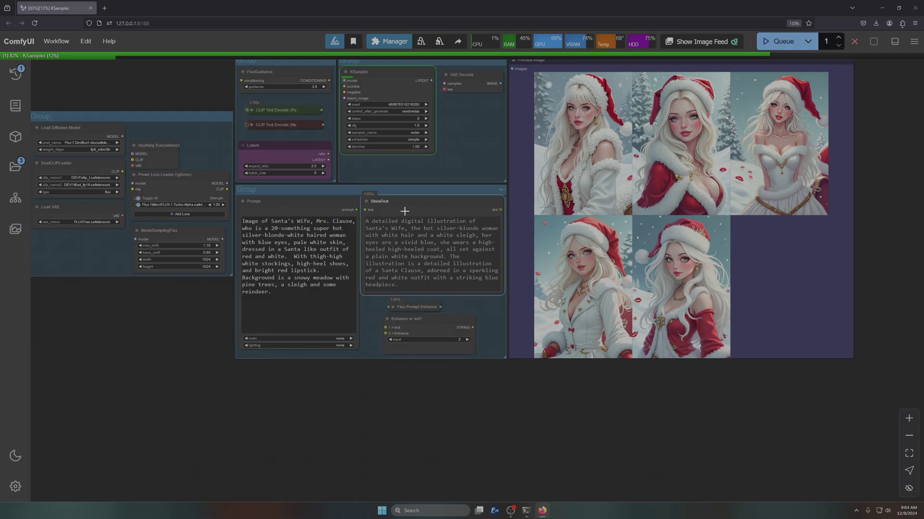
right_click(303, 204)
click(316, 340)
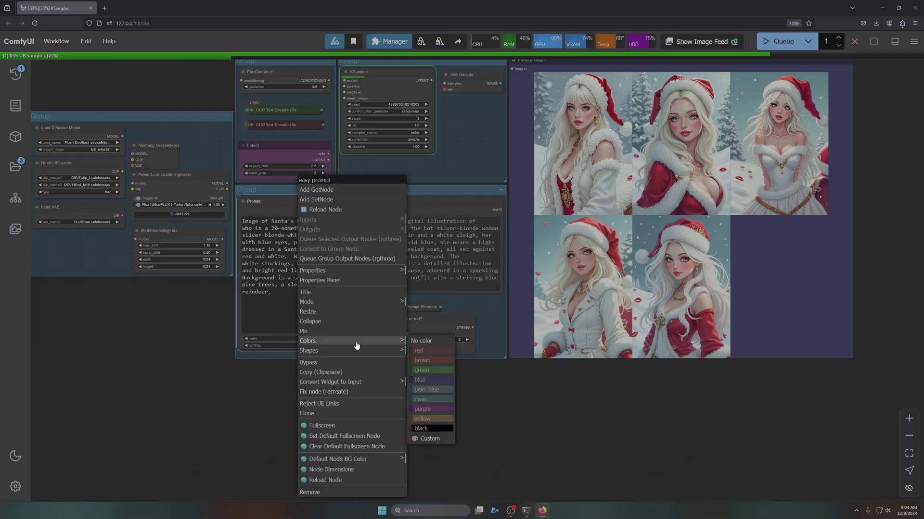
click(423, 373)
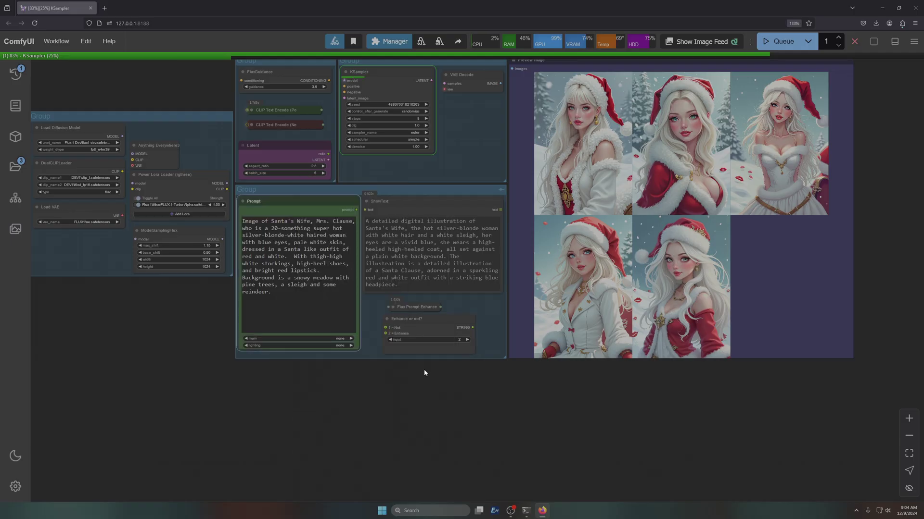
right_click(403, 200)
click(423, 341)
click(533, 372)
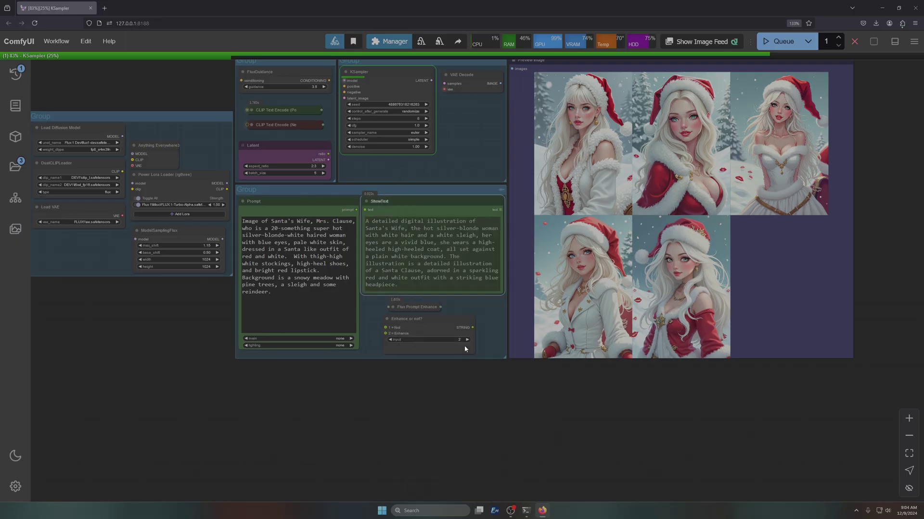
Color the collapsed Flux Prompt Enhance node and the "Enhance or not?" node green
right_click(416, 308)
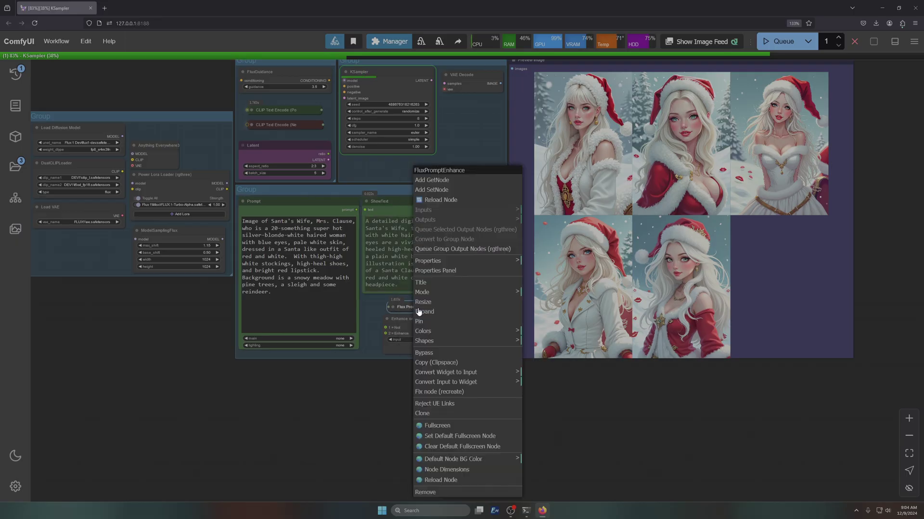
click(423, 331)
click(543, 361)
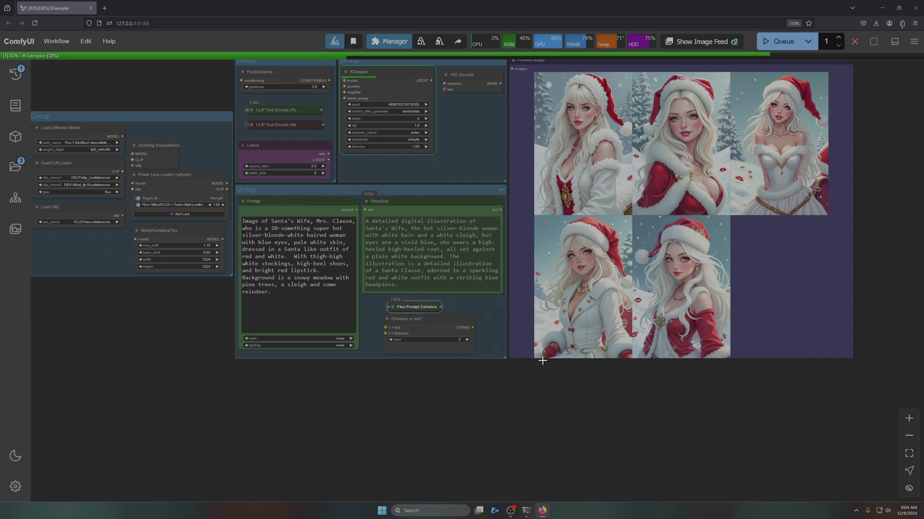
right_click(409, 325)
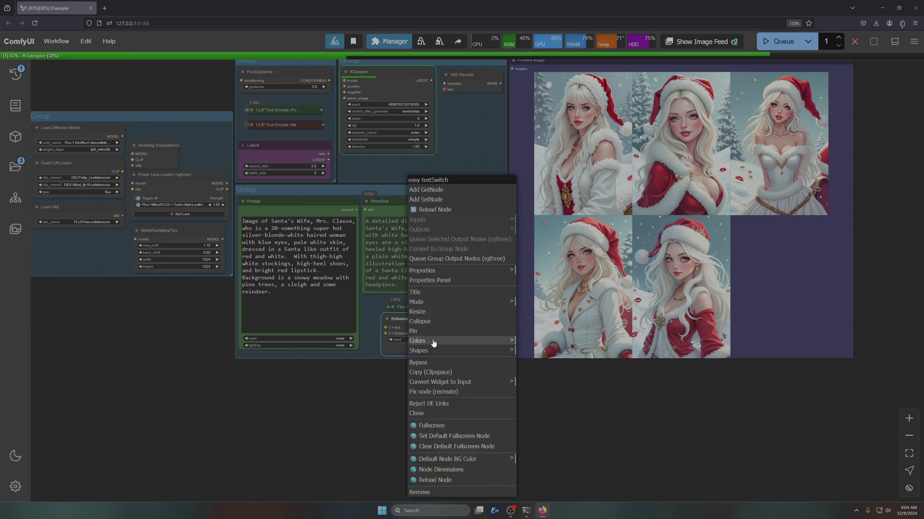
click(431, 341)
click(543, 369)
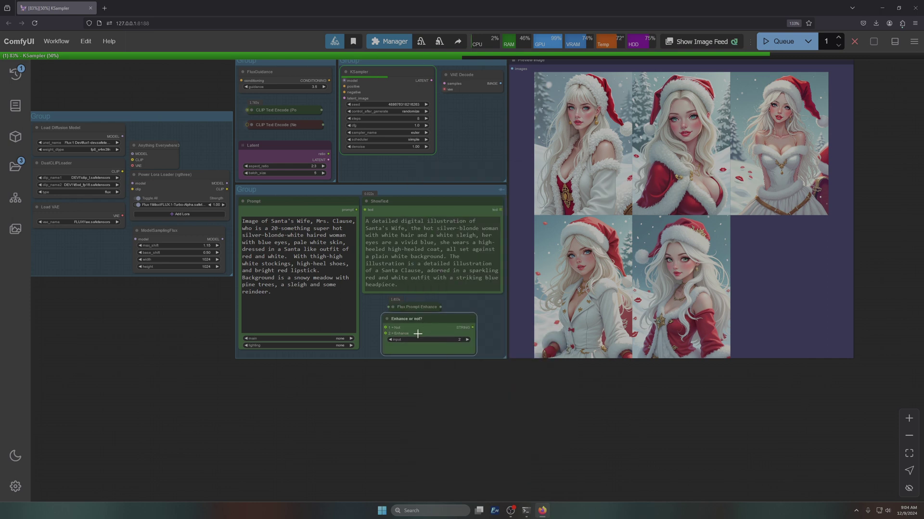
Select all nodes in the model loader group and color them yellow
drag(371, 399, 379, 484)
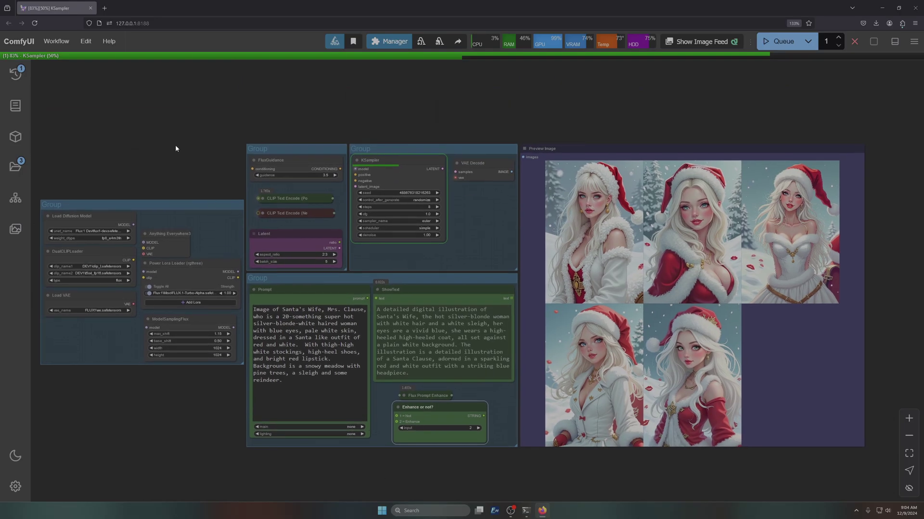
drag(68, 206, 393, 366)
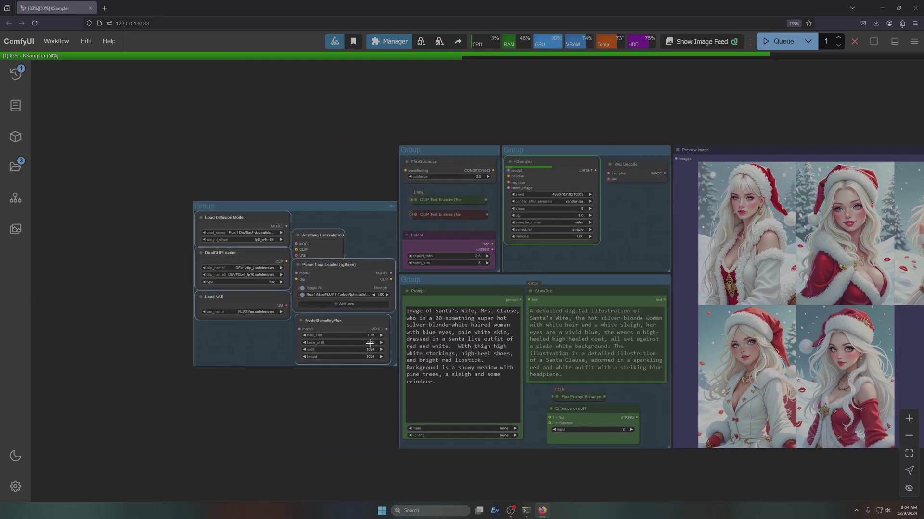
right_click(241, 223)
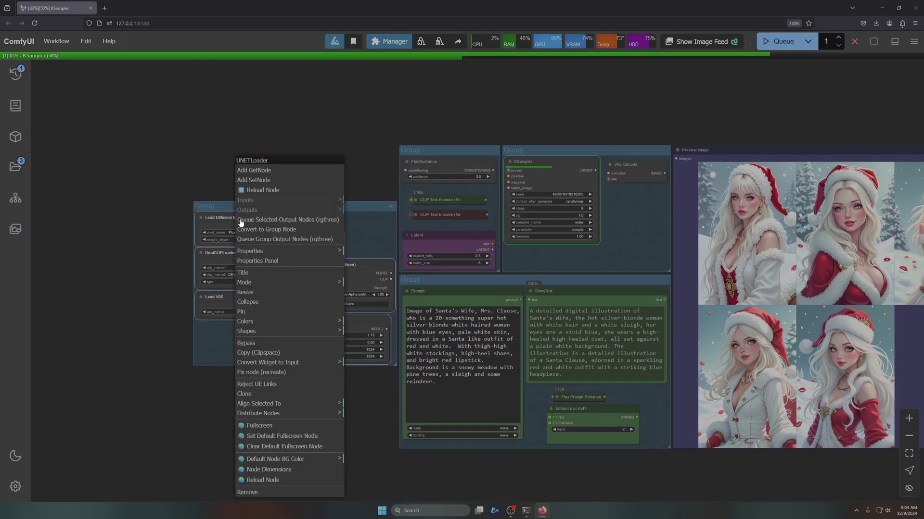
click(259, 322)
click(367, 397)
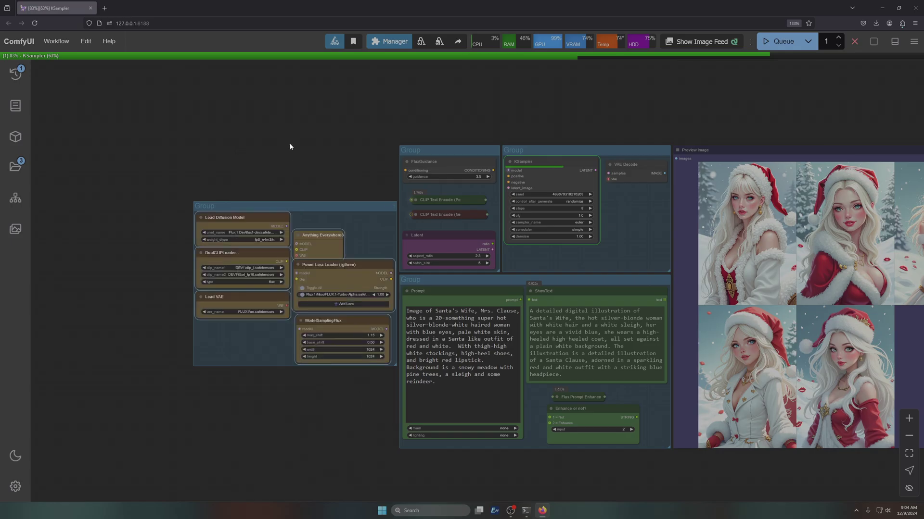
Select the FluxGuidance, both CLIP Text Encode and Latent nodes and color them purple
drag(327, 130, 236, 172)
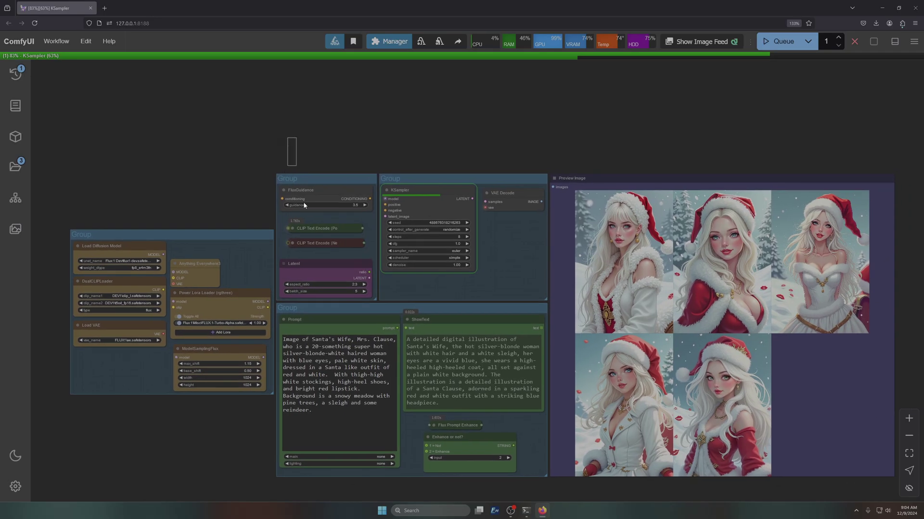
drag(304, 205, 362, 297)
right_click(320, 190)
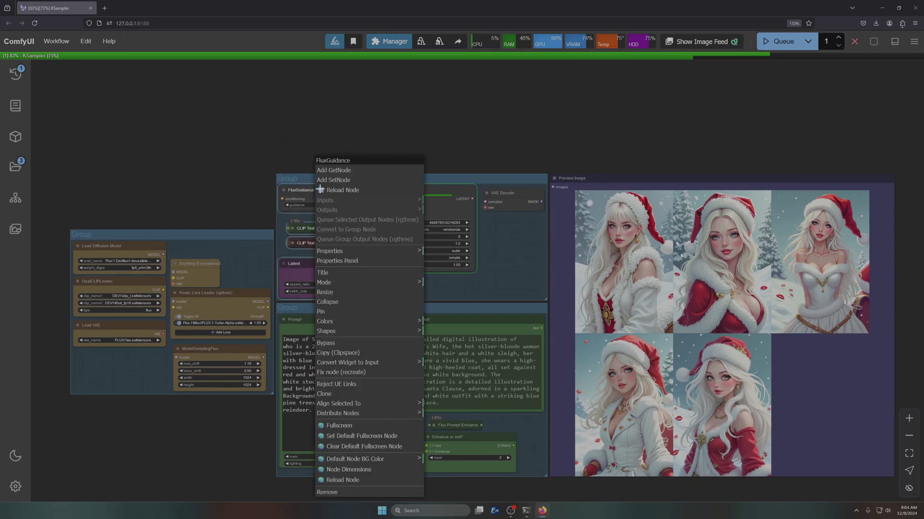
click(336, 321)
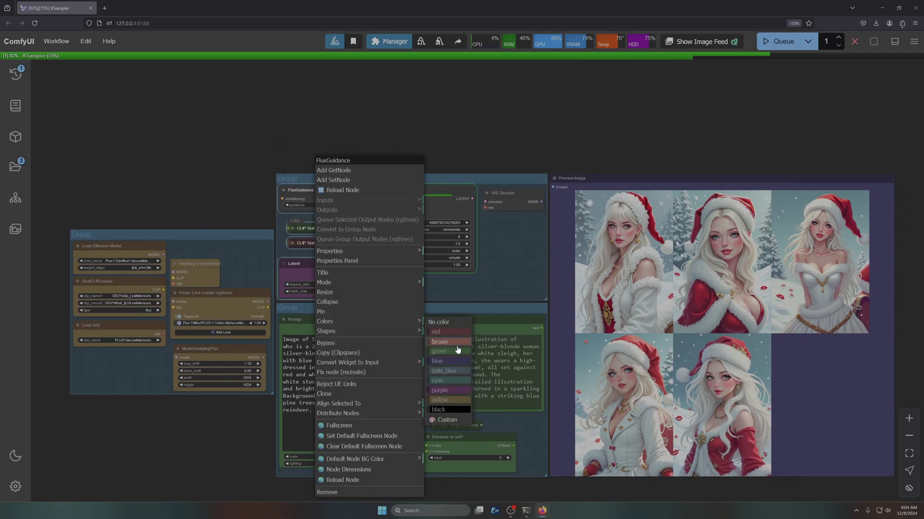
click(440, 390)
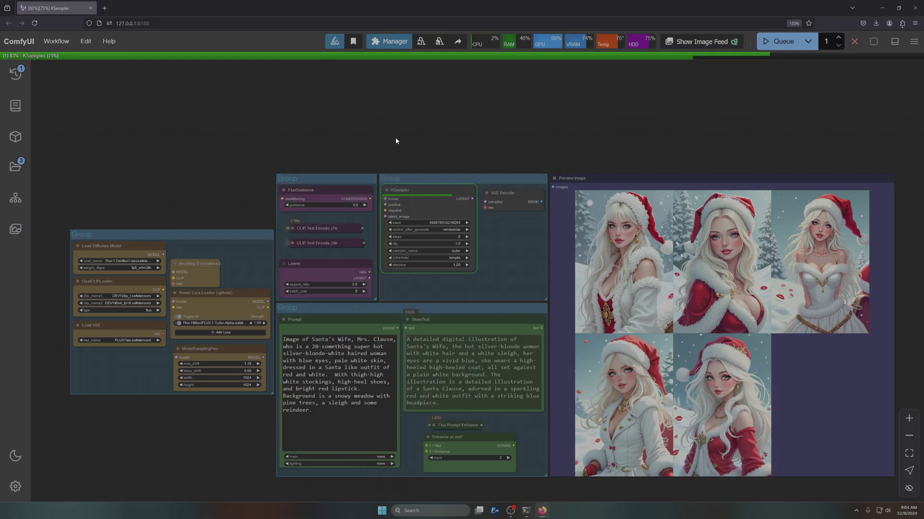
Select the KSampler and VAE Decode nodes and color them red
drag(396, 140, 516, 292)
right_click(456, 197)
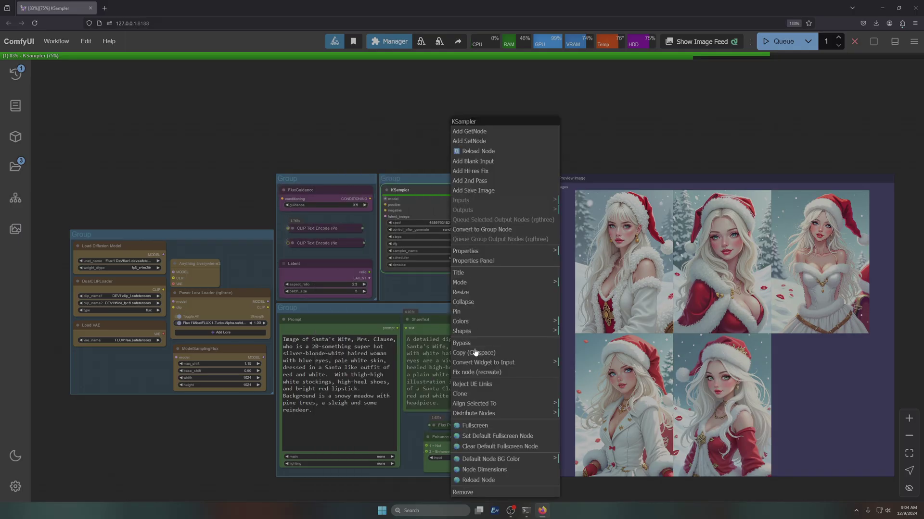
click(463, 322)
click(583, 337)
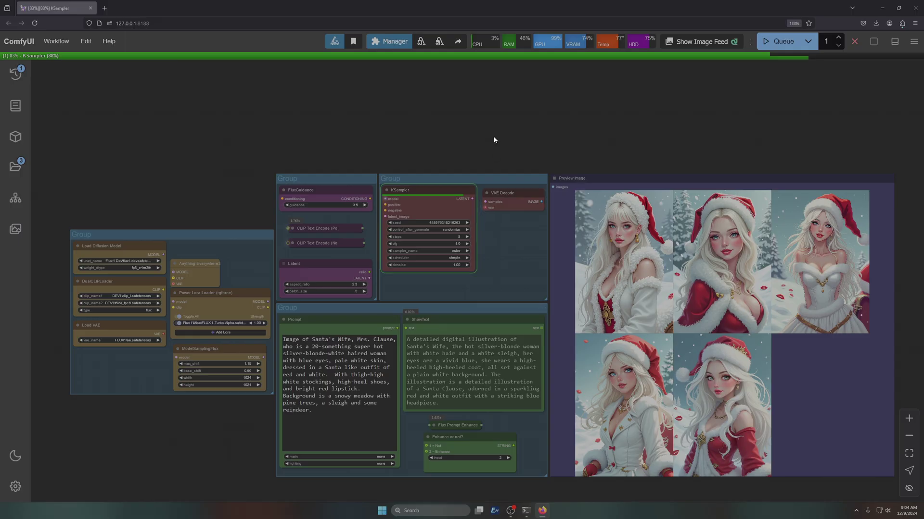
Highlight the words "digital illustration" in the ShowText node's enhanced prompt
drag(205, 461, 212, 435)
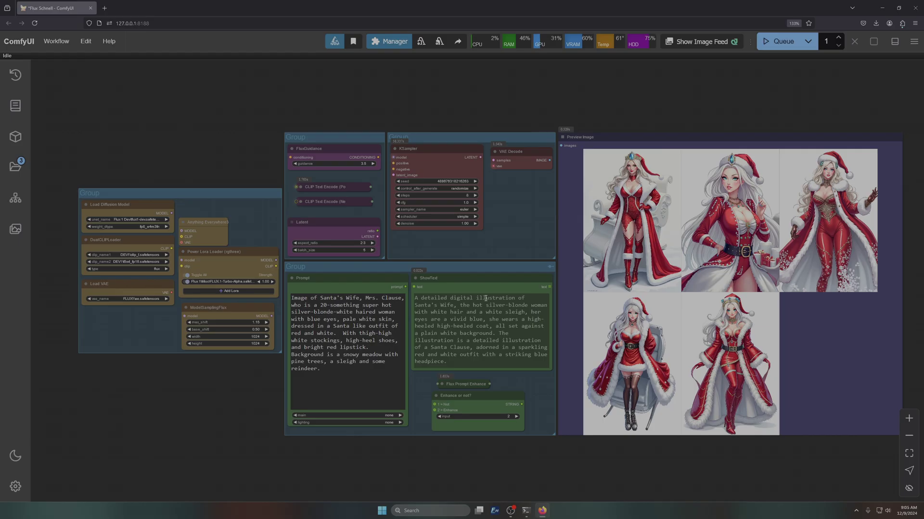
drag(451, 297, 514, 298)
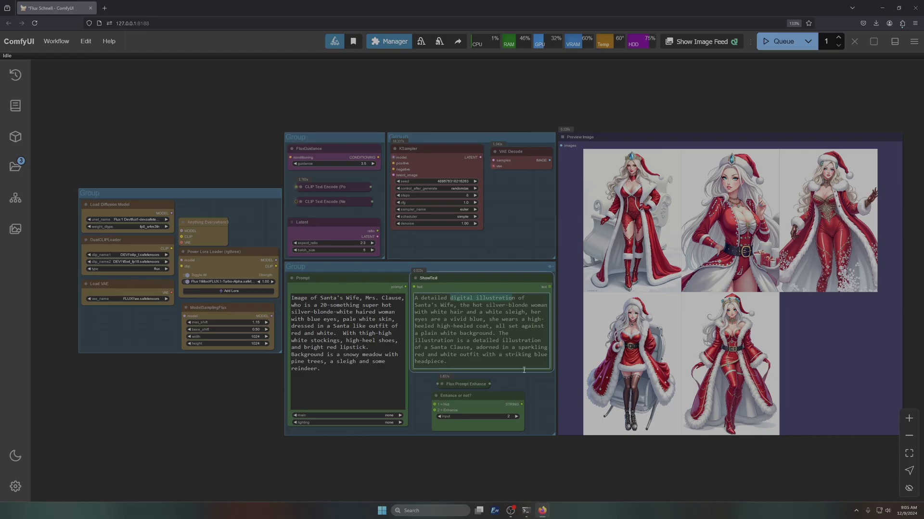
Queue an image generation, and set the KSampler's sampler_name to ddim and its scheduler to beta
click(782, 42)
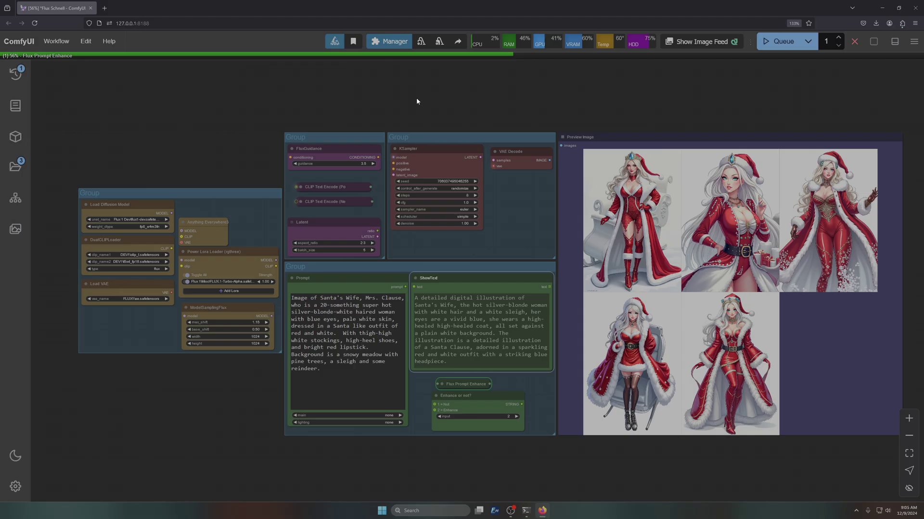
scroll(466, 167, up, 6)
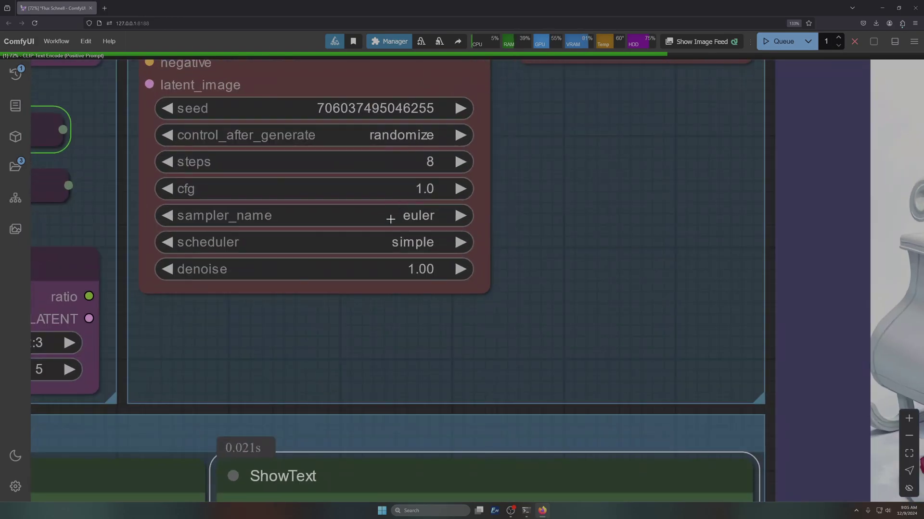
click(390, 218)
scroll(422, 381, down, 3)
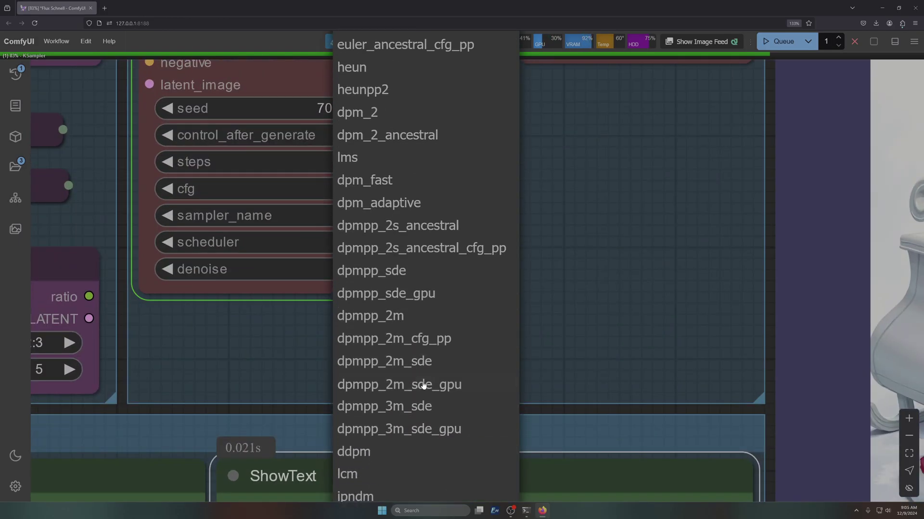
scroll(424, 386, down, 3)
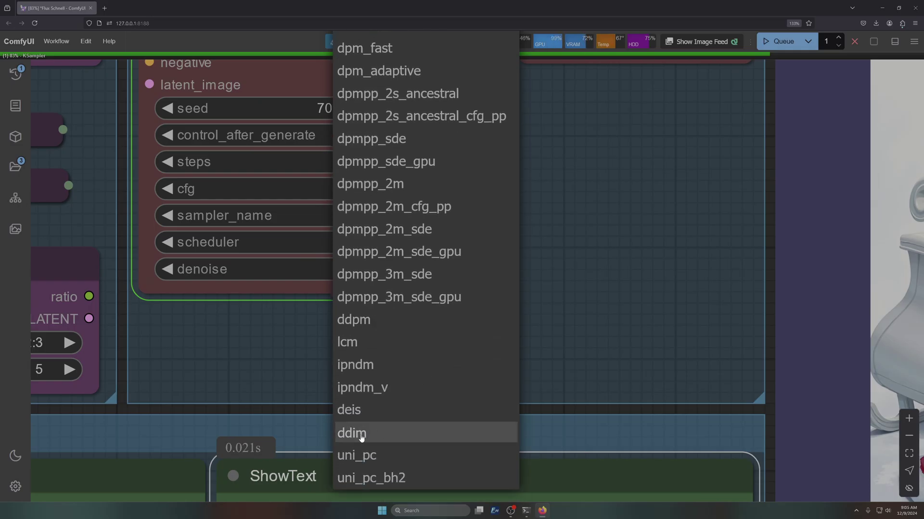
click(362, 436)
click(423, 242)
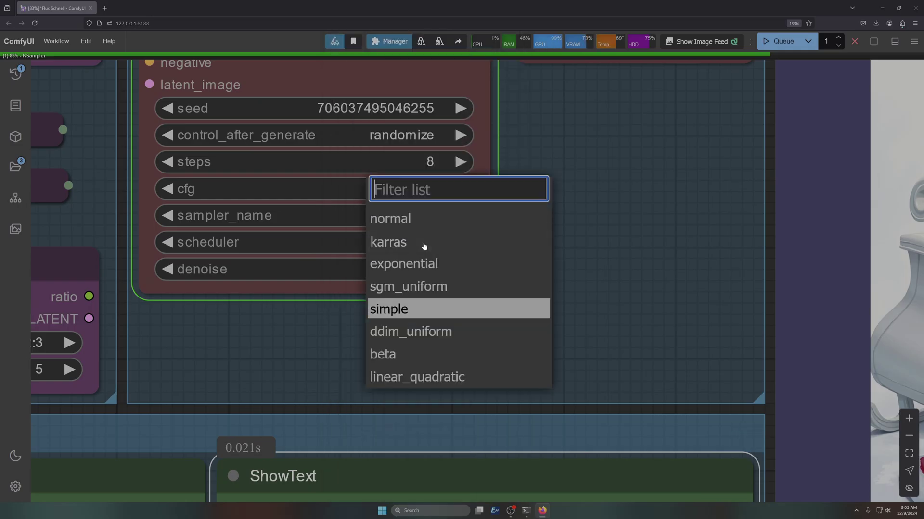
click(397, 354)
Set the guidance value in the FluxGuidance node to 3
scroll(401, 342, down, 5)
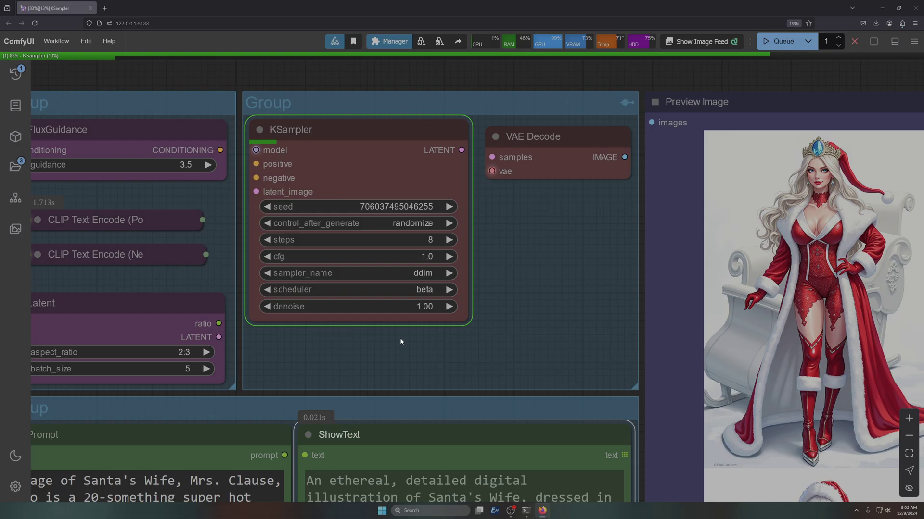
scroll(400, 341, down, 5)
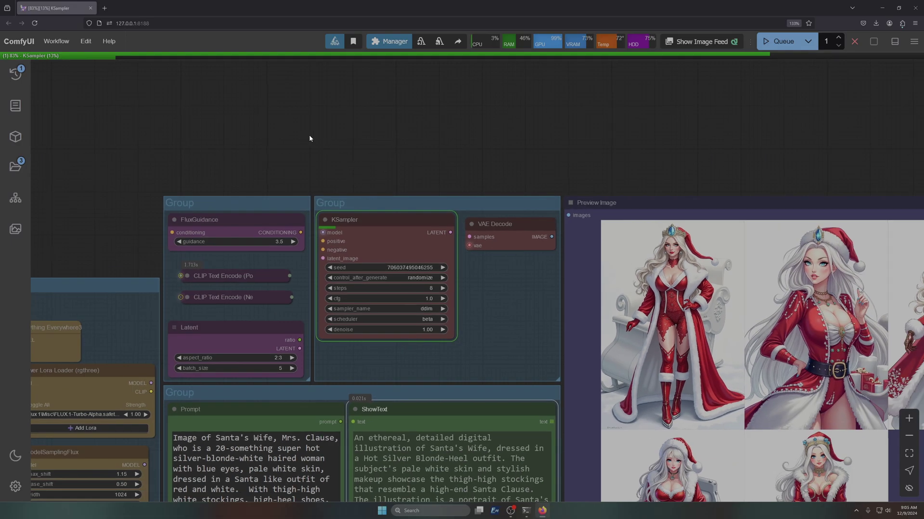
drag(309, 136, 421, 105)
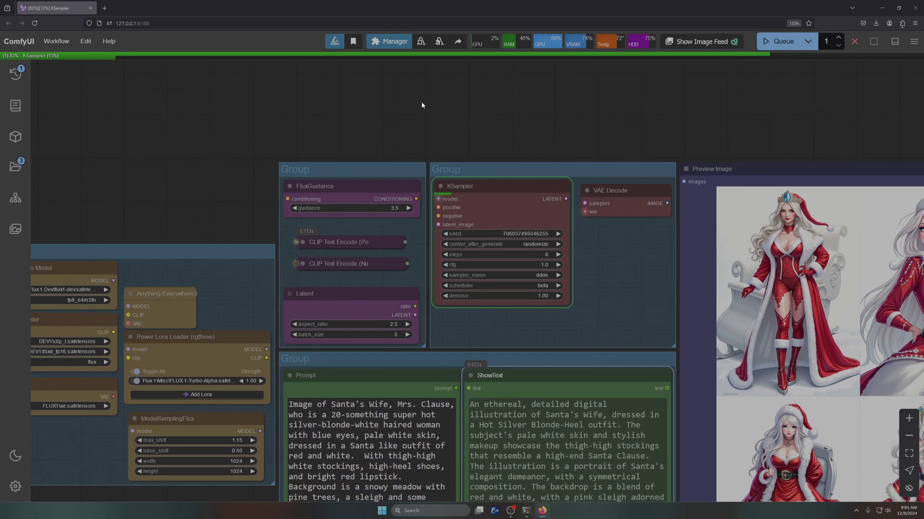
click(396, 207)
text(3)
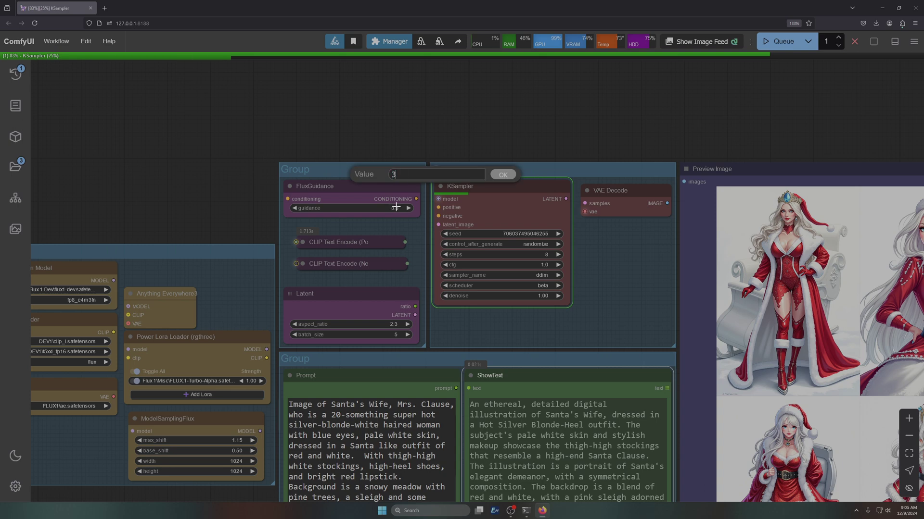
key(Return)
Set the ModelSamplingFlux node's max_shift to 1.3 and base_shift to .3
drag(237, 186, 280, 100)
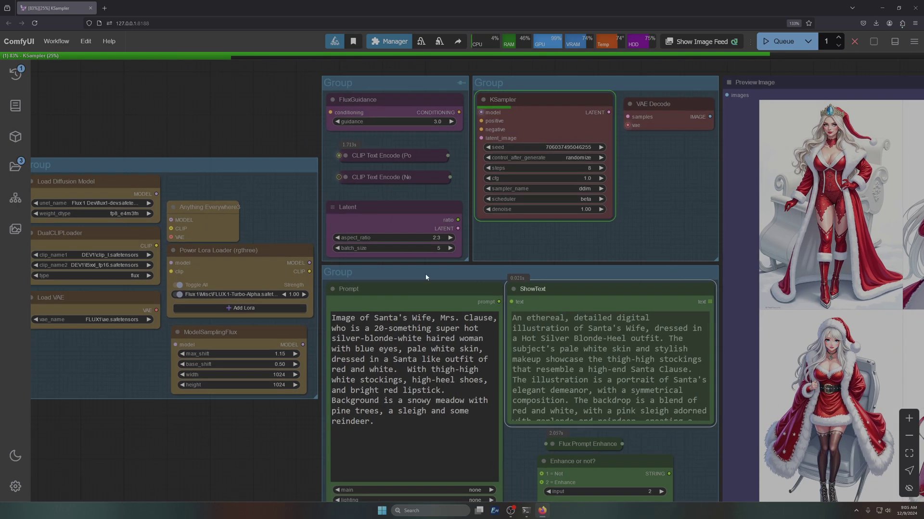
drag(241, 442, 373, 389)
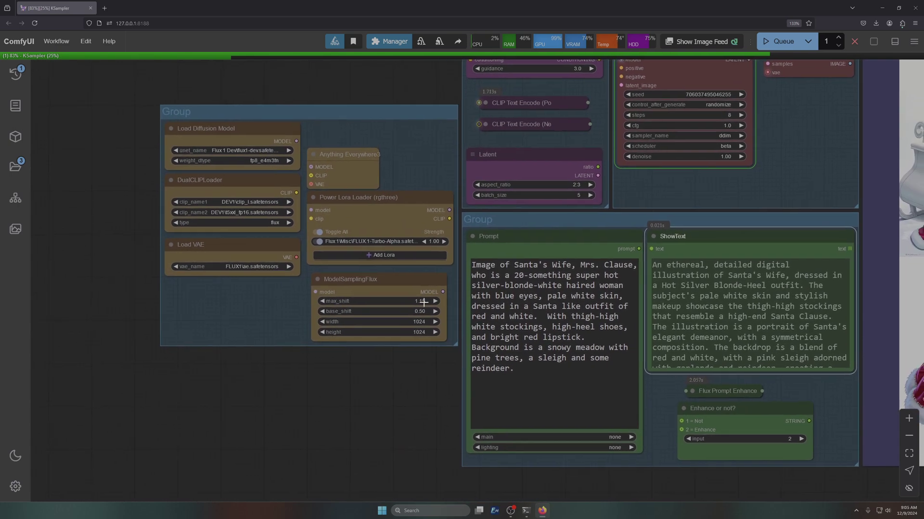
click(422, 301)
text(1)
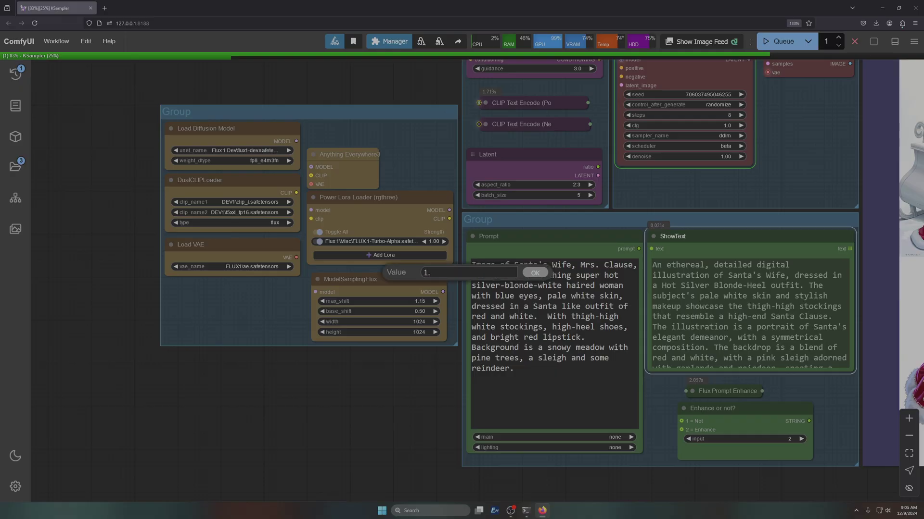
text(.3)
key(Return)
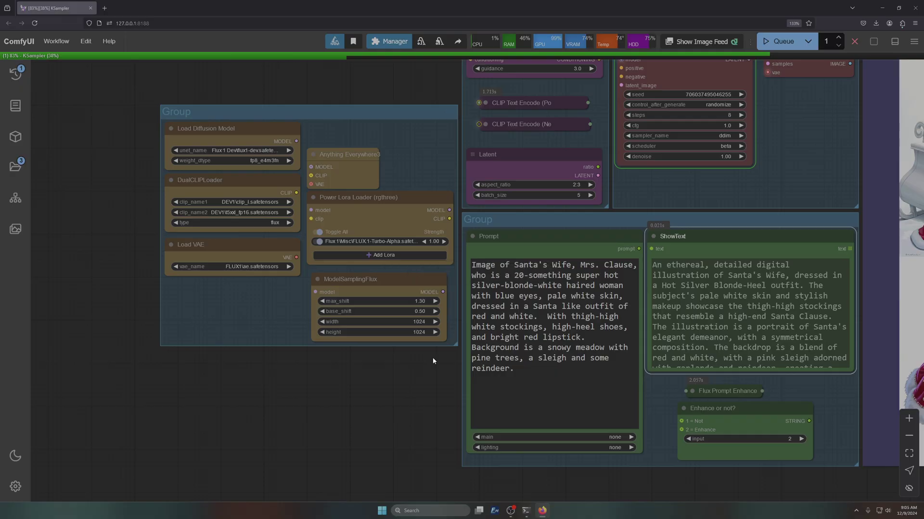
click(420, 311)
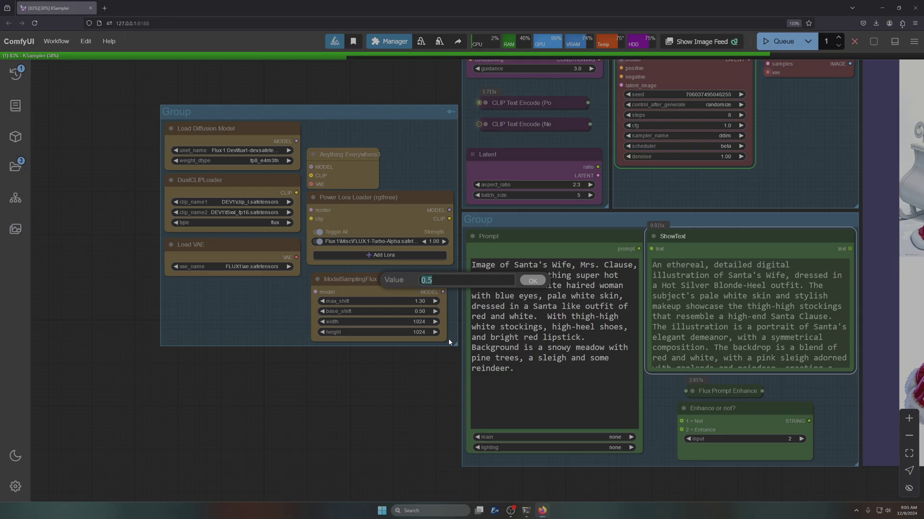
text(.3)
key(Return)
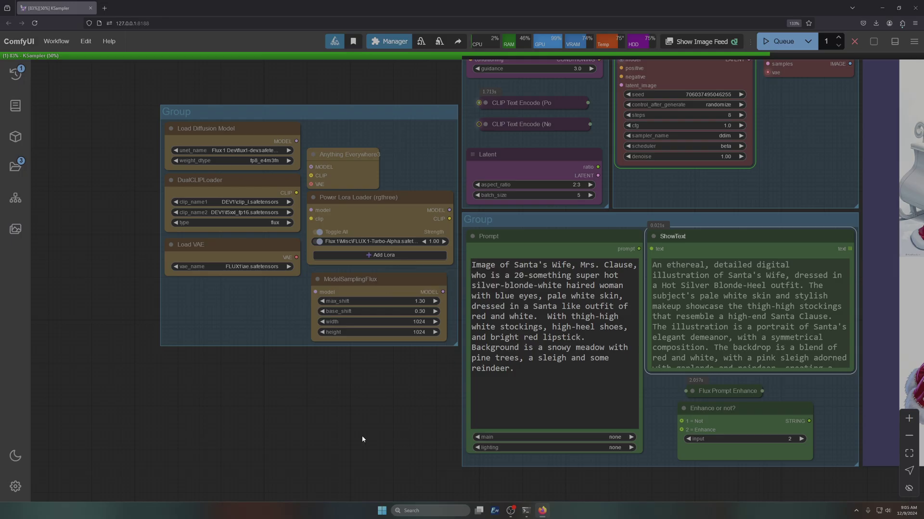
Move both CLIP Text Encode nodes and the Latent node up so they stack closely beneath FluxGuidance
drag(412, 398, 296, 471)
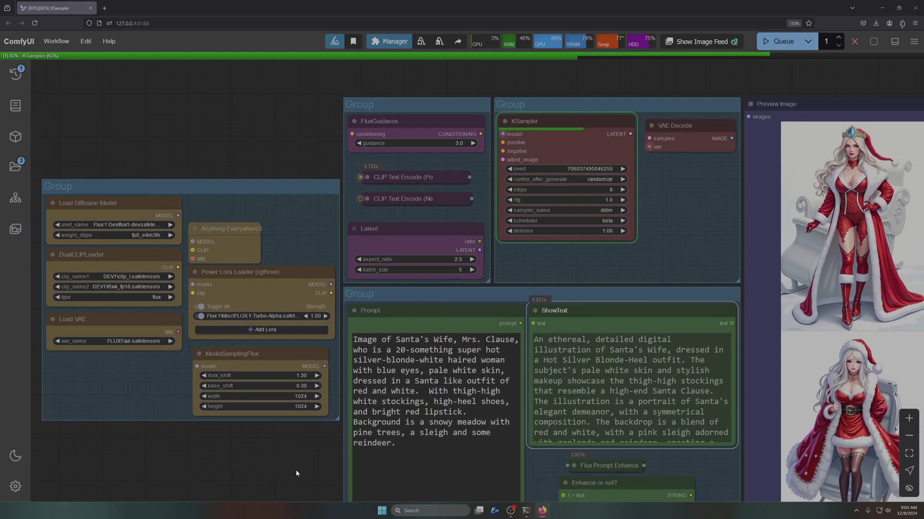
click(406, 229)
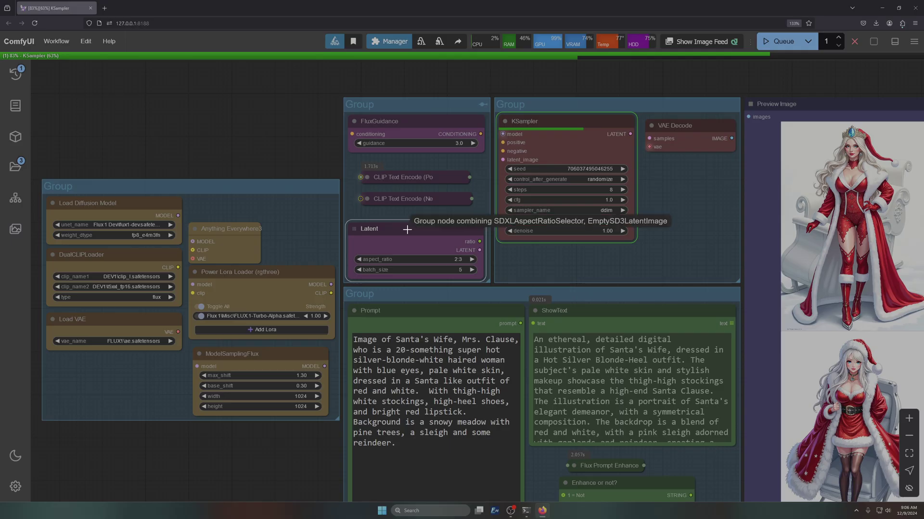
drag(404, 179, 404, 167)
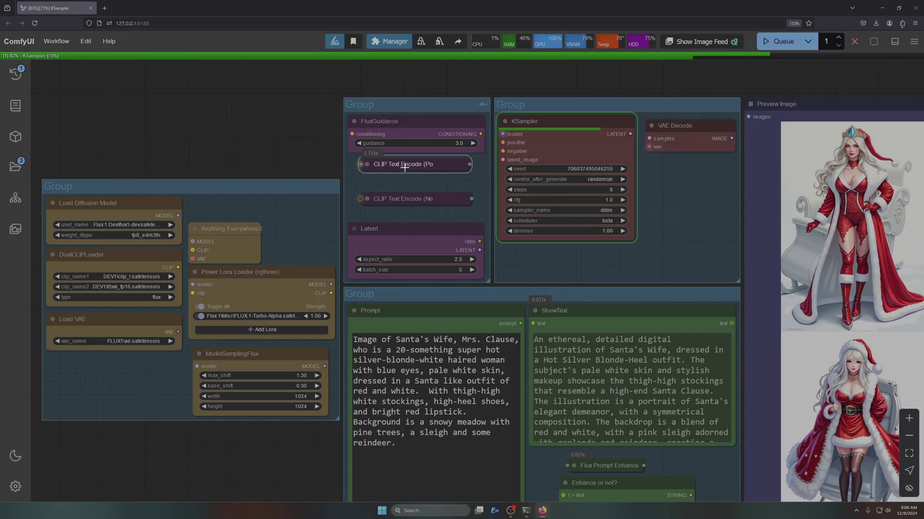
drag(411, 198, 412, 181)
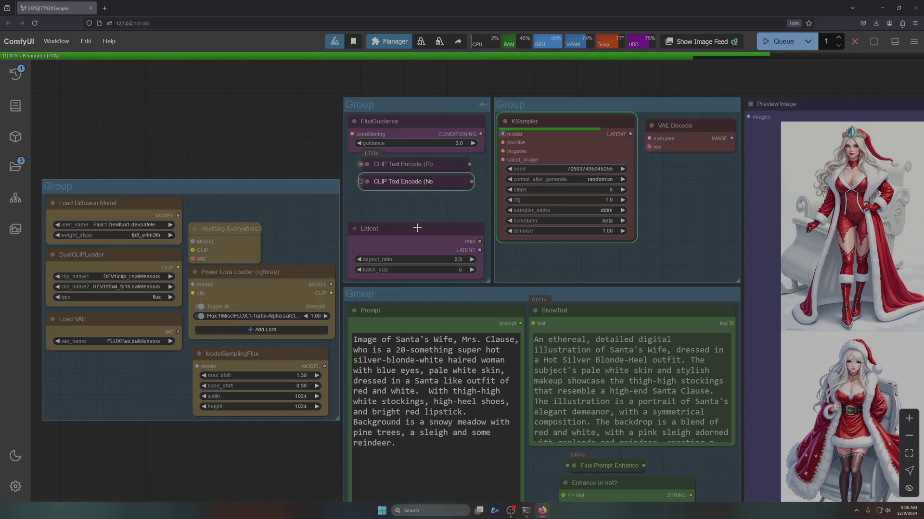
drag(416, 224, 415, 194)
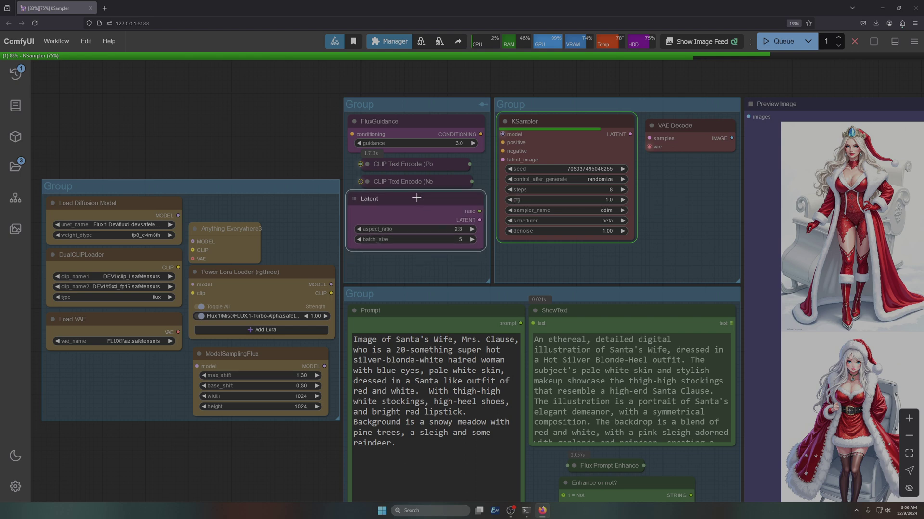
Convert the Latent group node back to separate nodes, and tidy the EmptySD3LatentImage node's size and the SDXL Aspect Ratio node's position
right_click(416, 195)
click(442, 219)
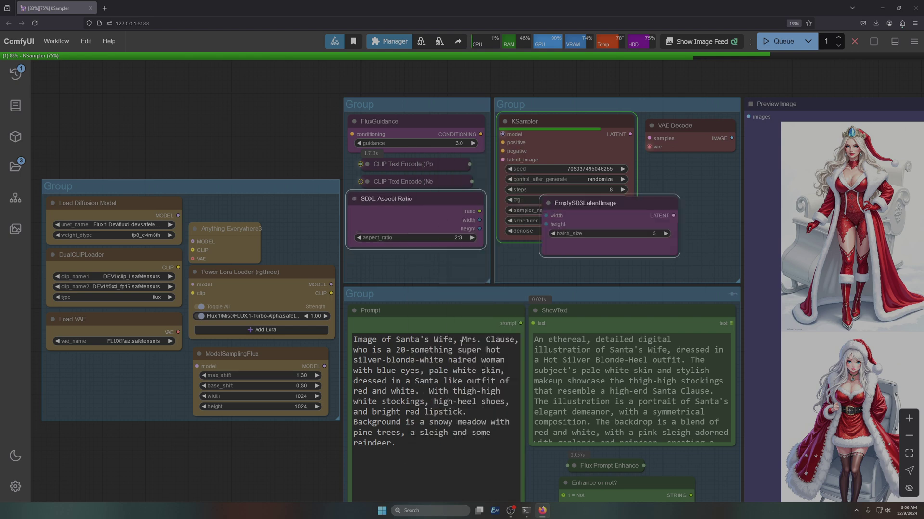
mouse_move(595, 206)
mouse_down()
mouse_move(510, 250)
mouse_move(589, 225)
mouse_move(590, 214)
mouse_up()
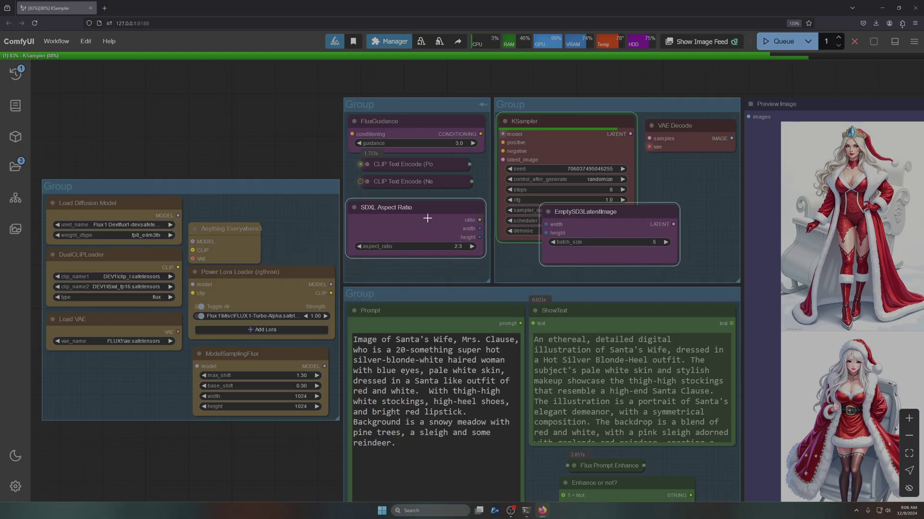
click(470, 266)
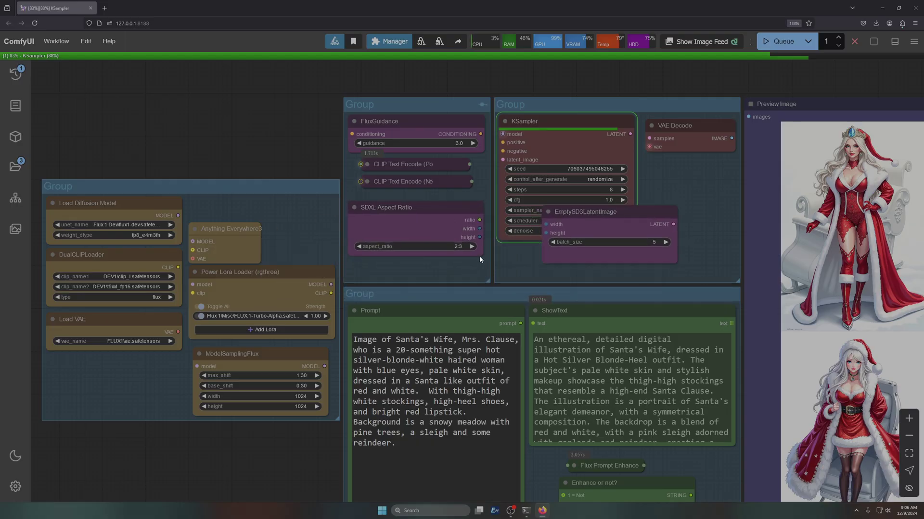
drag(676, 263, 675, 247)
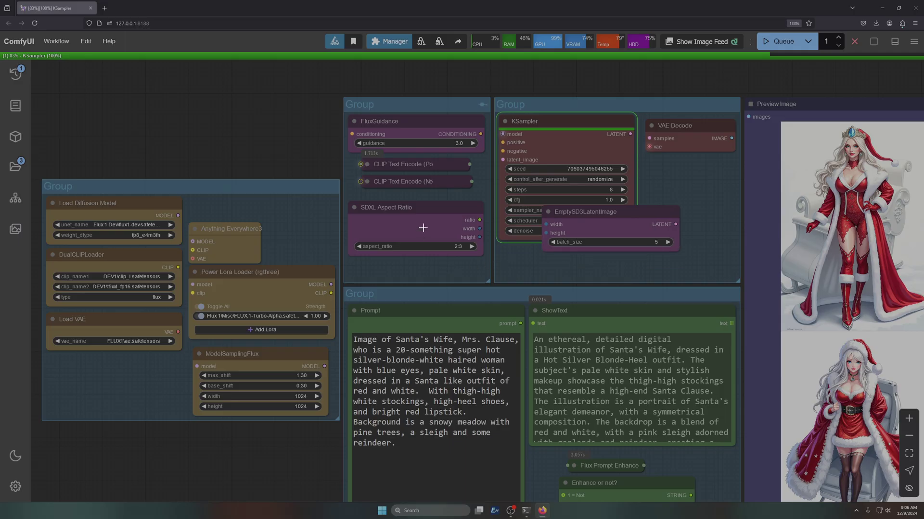
drag(411, 205, 412, 199)
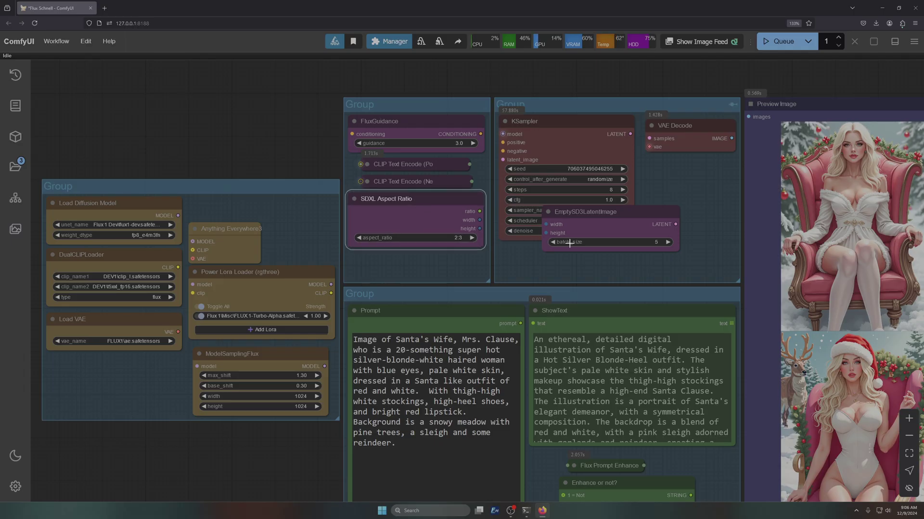
Show the link lines and connect SDXL Aspect Ratio's width and height outputs to the width and height of ModelSamplingFlux
drag(480, 220, 208, 296)
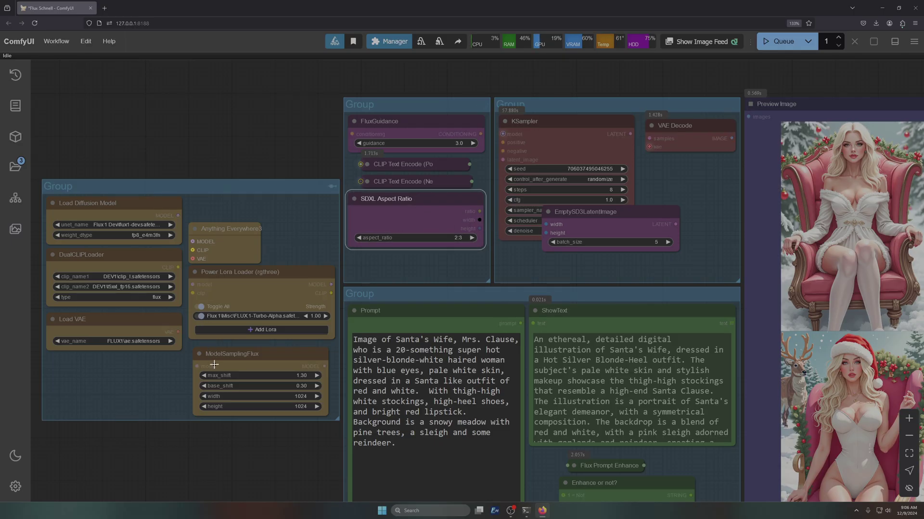
drag(486, 232, 485, 232)
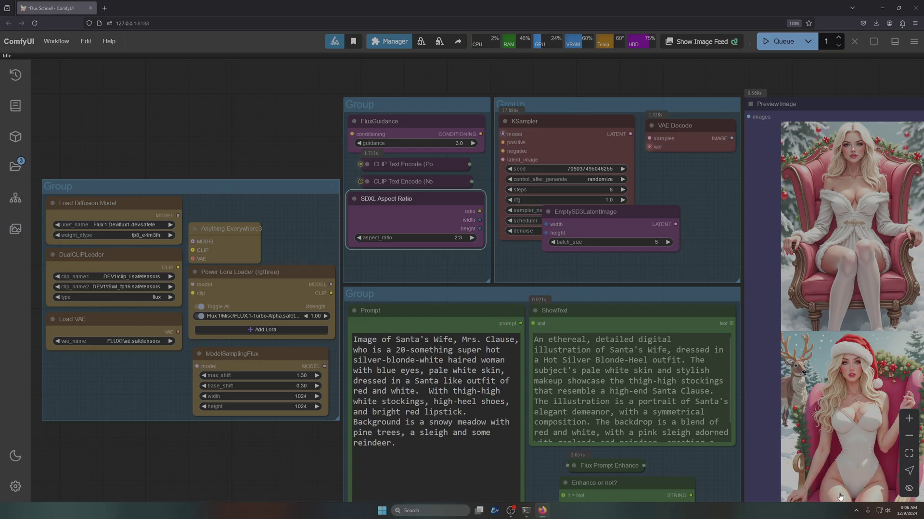
click(908, 488)
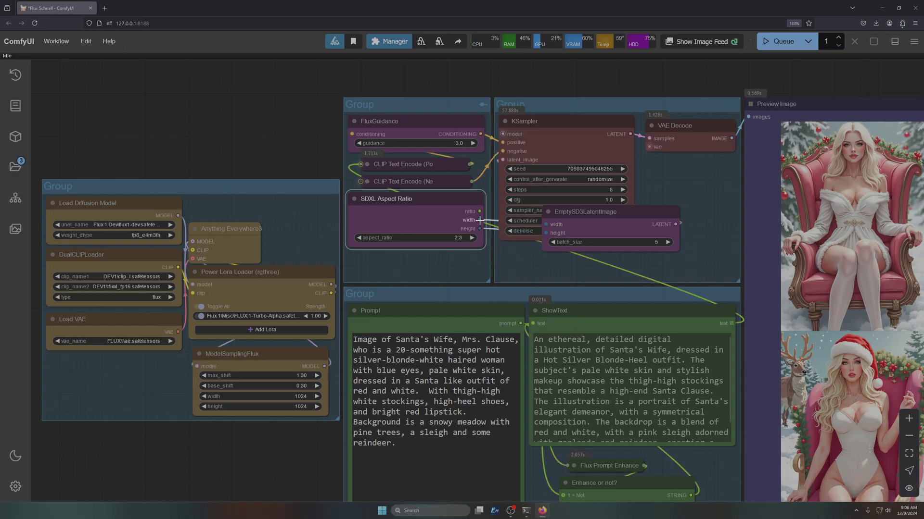
drag(480, 219, 255, 405)
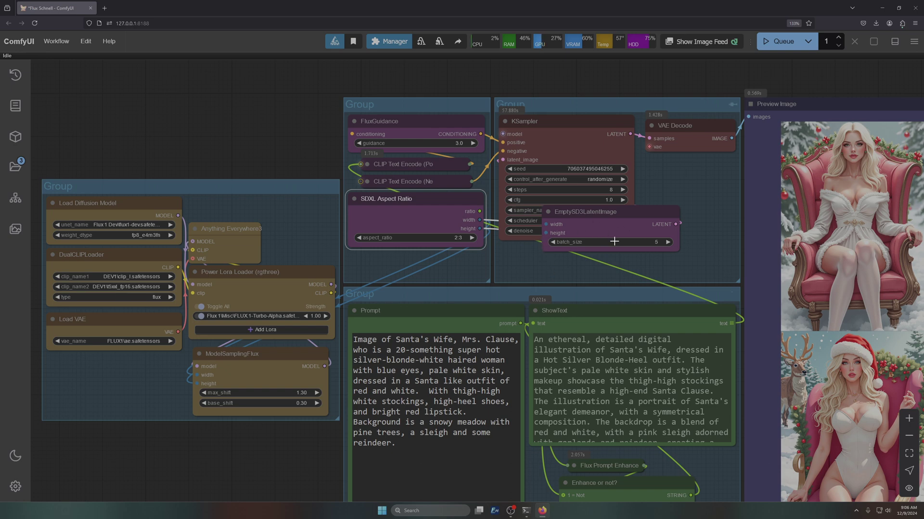
click(277, 142)
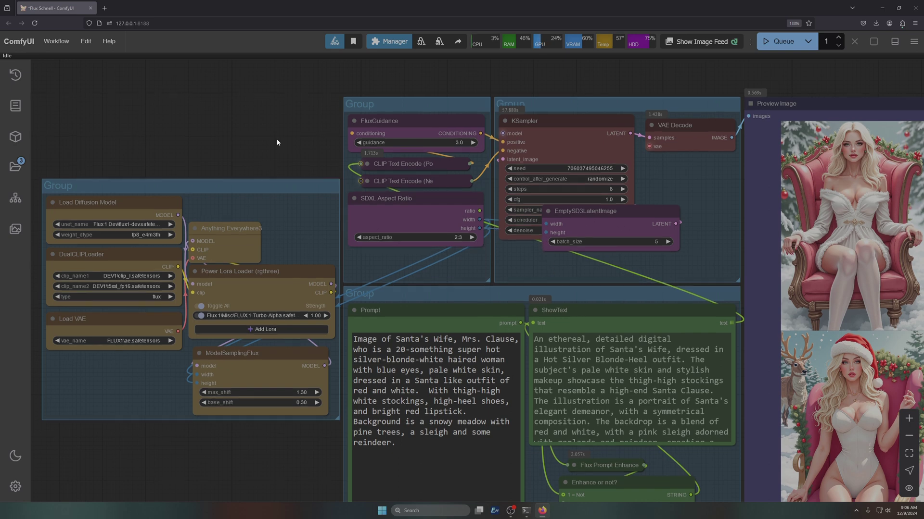
double_click(407, 272)
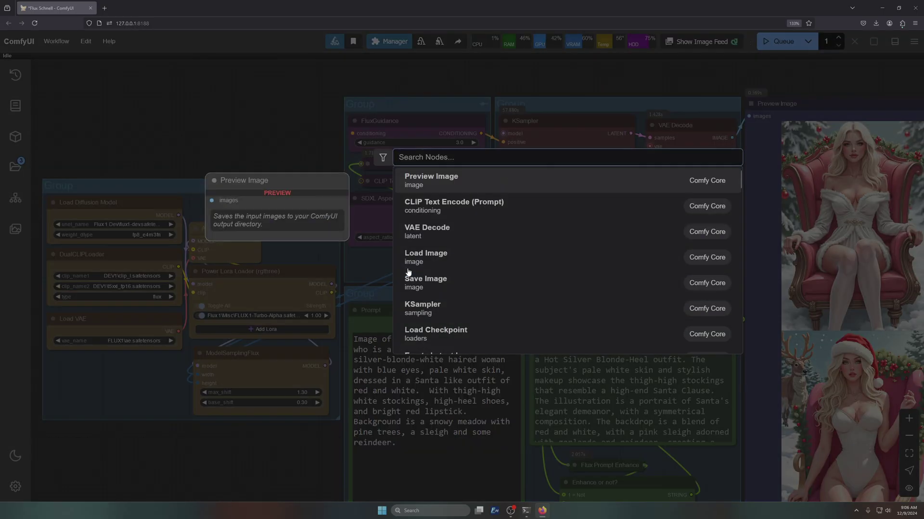
text(int)
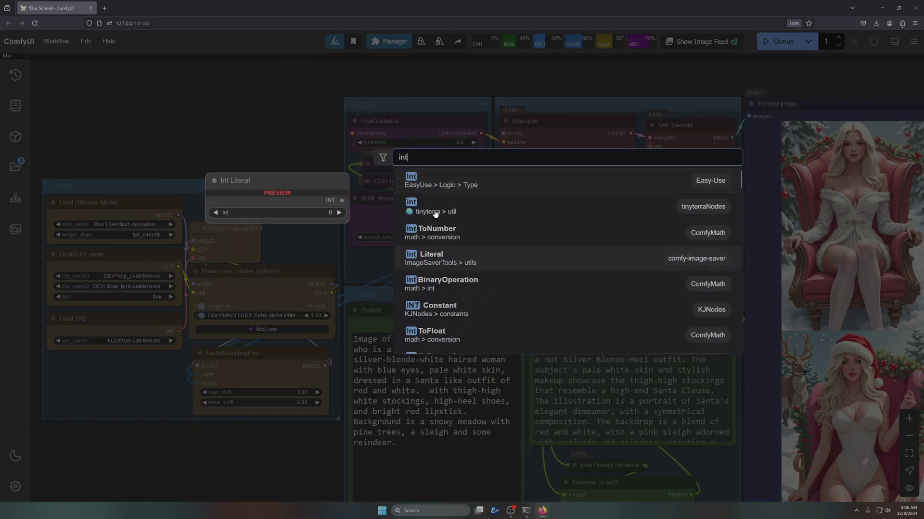
click(425, 182)
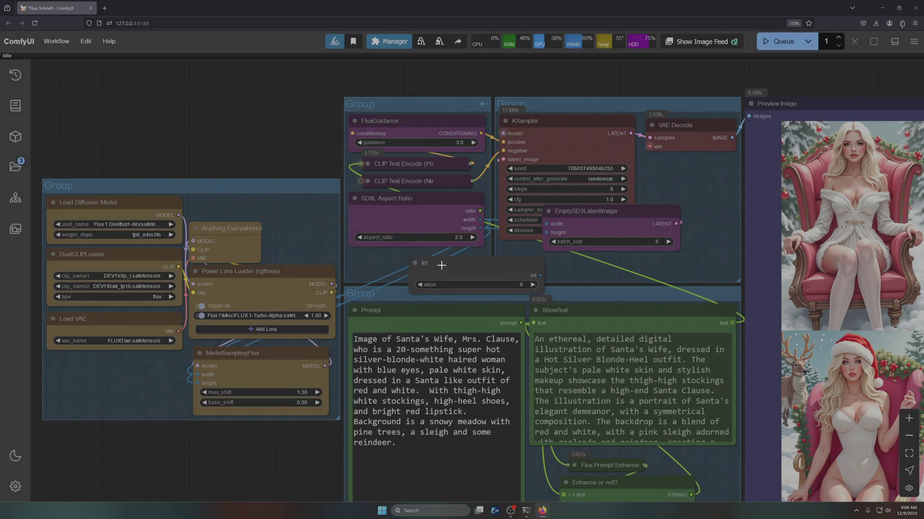
click(441, 265)
key(Delete)
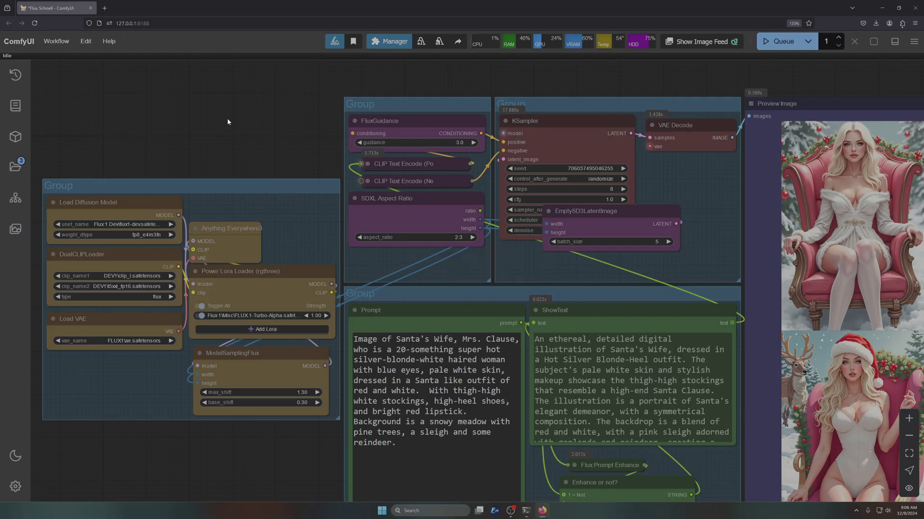
Add an mxToolkit Slider node beneath SDXL Aspect Ratio and connect its output to the batch_size of EmptySD3LatentImage
double_click(227, 117)
text(slider)
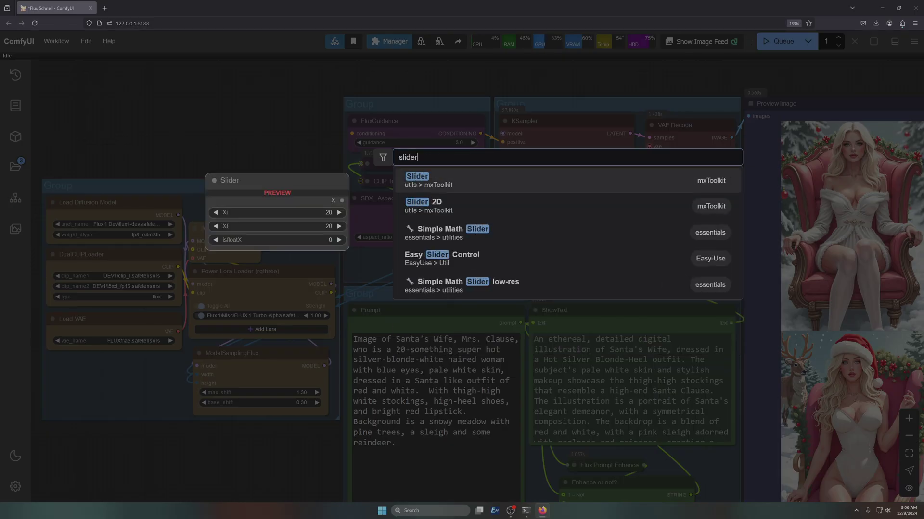
key(Return)
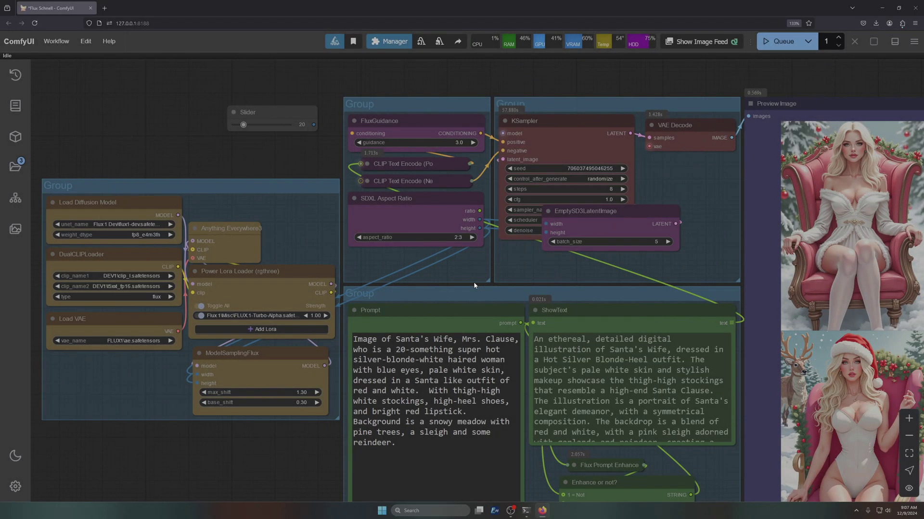
drag(248, 114, 399, 259)
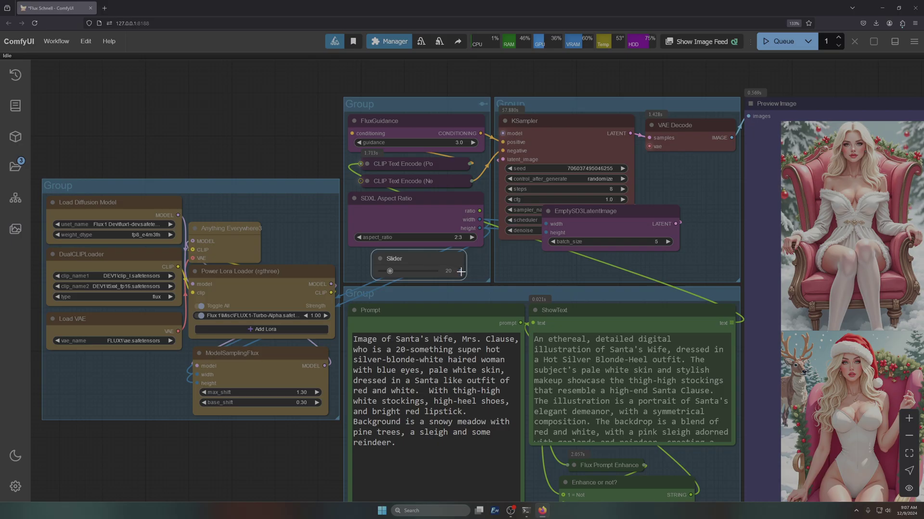
drag(460, 272, 550, 242)
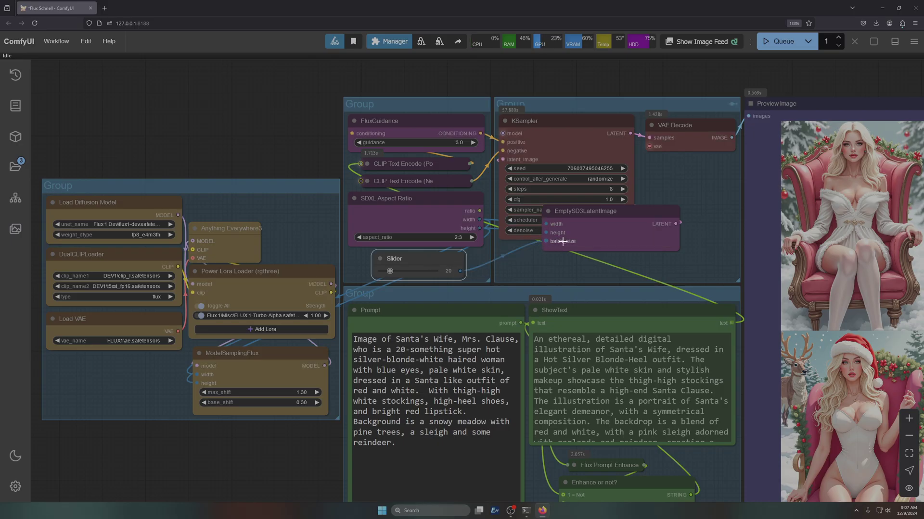
Collapse the EmptySD3LatentImage node and place it beneath KSampler, and color the Slider node purple
click(549, 212)
drag(572, 212, 547, 264)
click(403, 263)
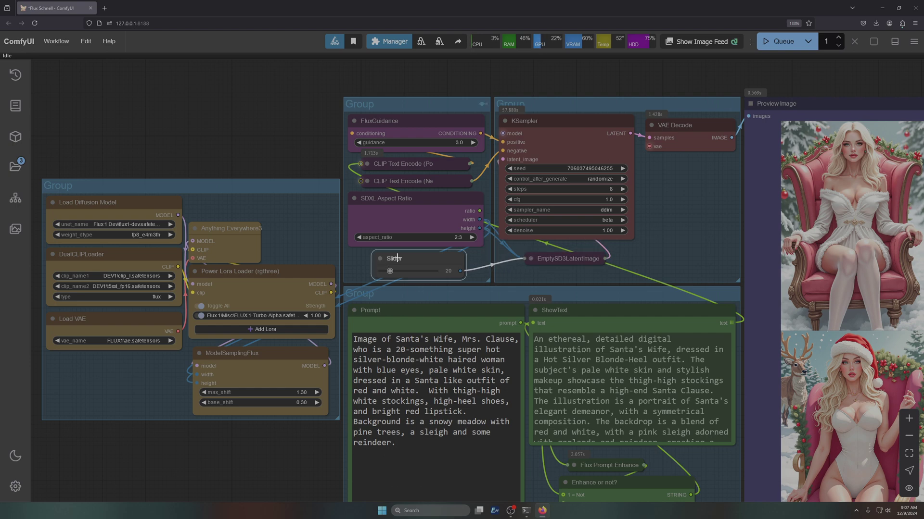
right_click(398, 258)
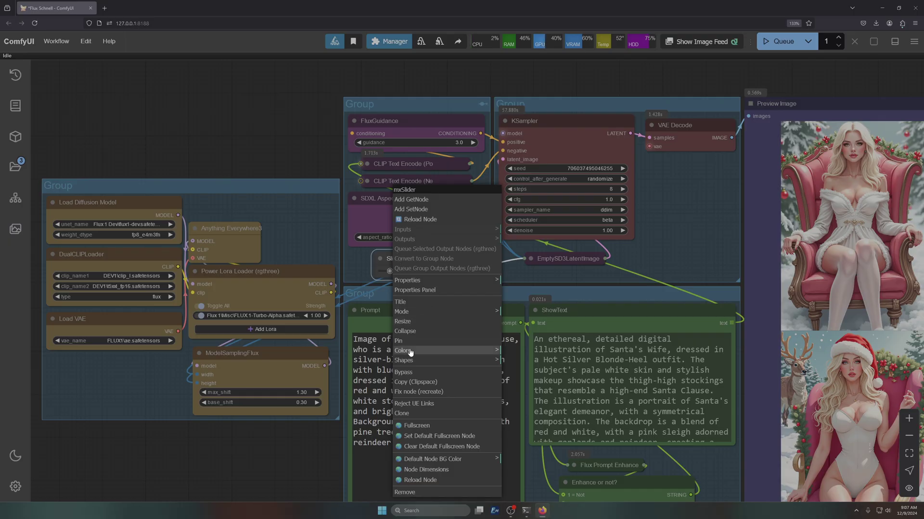
mouse_move(409, 350)
click(520, 416)
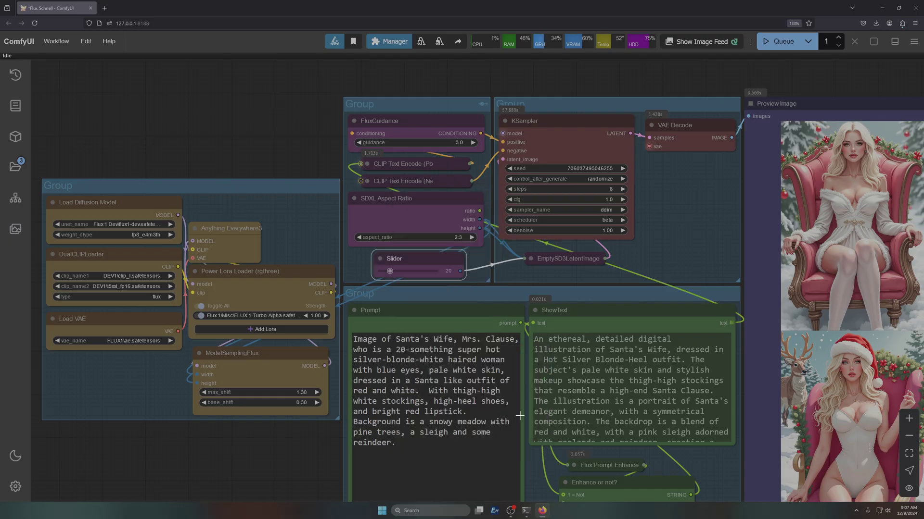
Change the Slider node's title to "Batch Size" in its properties
right_click(400, 254)
click(423, 291)
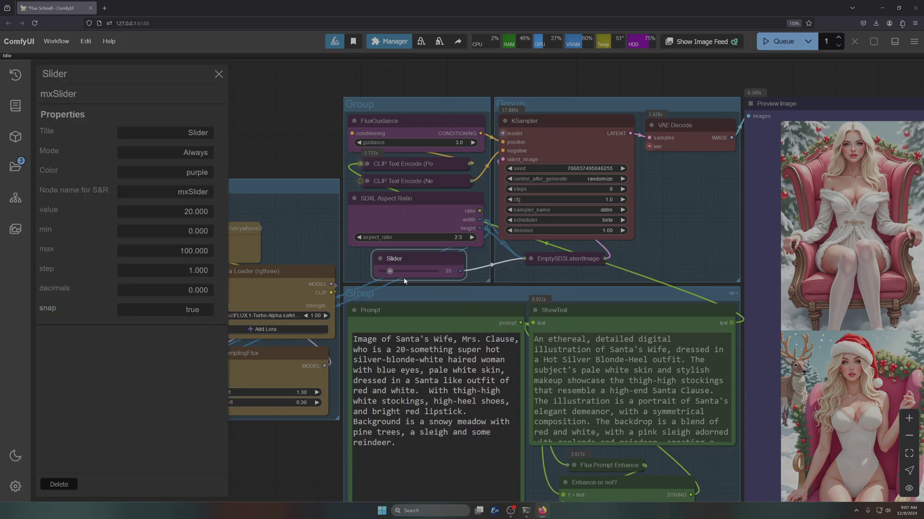
click(206, 134)
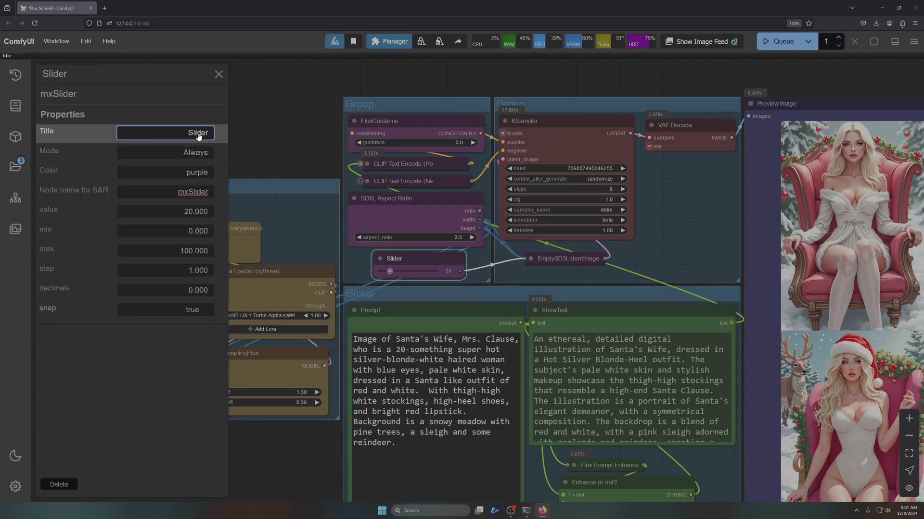
drag(209, 134, 143, 133)
text(Batch Size)
key(Return)
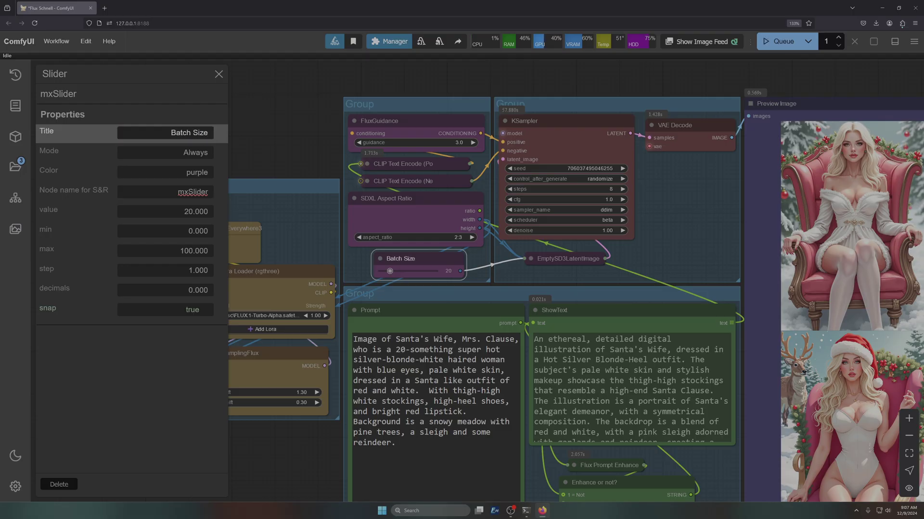
Set the Batch Size slider's value to 2, its minimum to 1 and its maximum to 10
click(197, 212)
drag(205, 212, 145, 215)
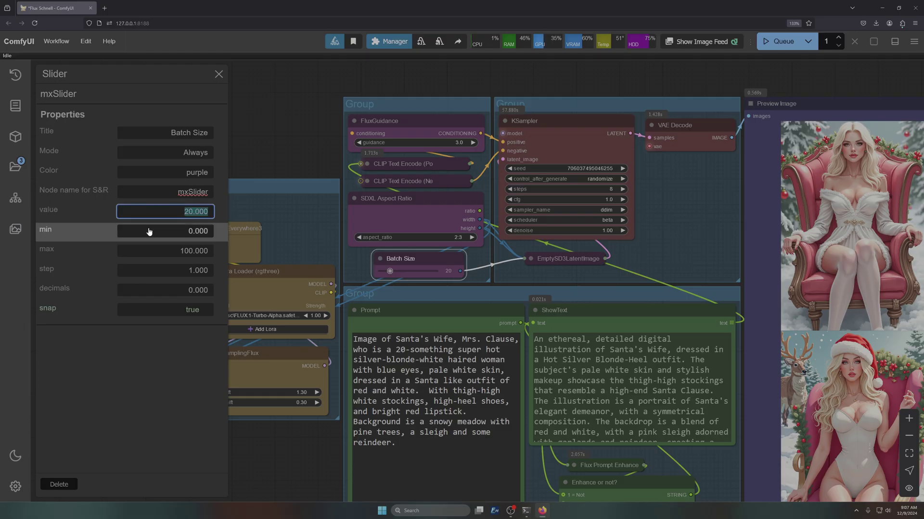
text(2)
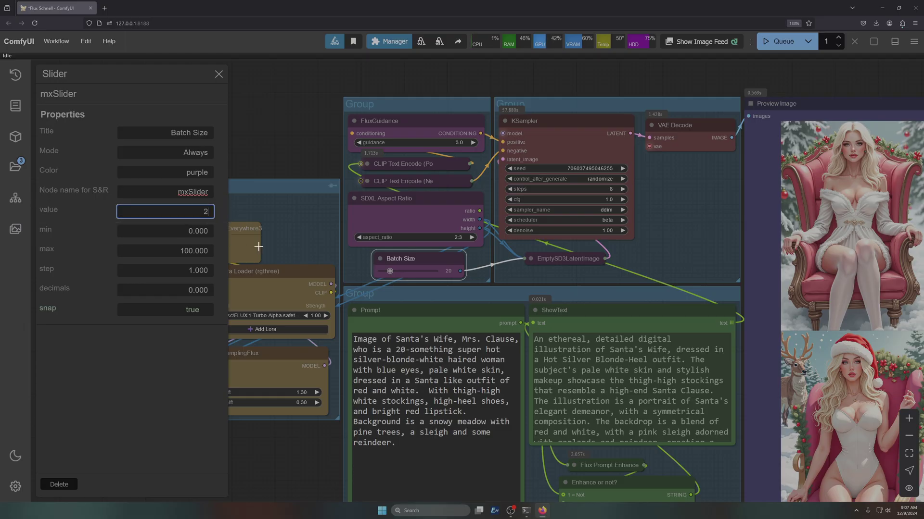
key(Return)
click(151, 233)
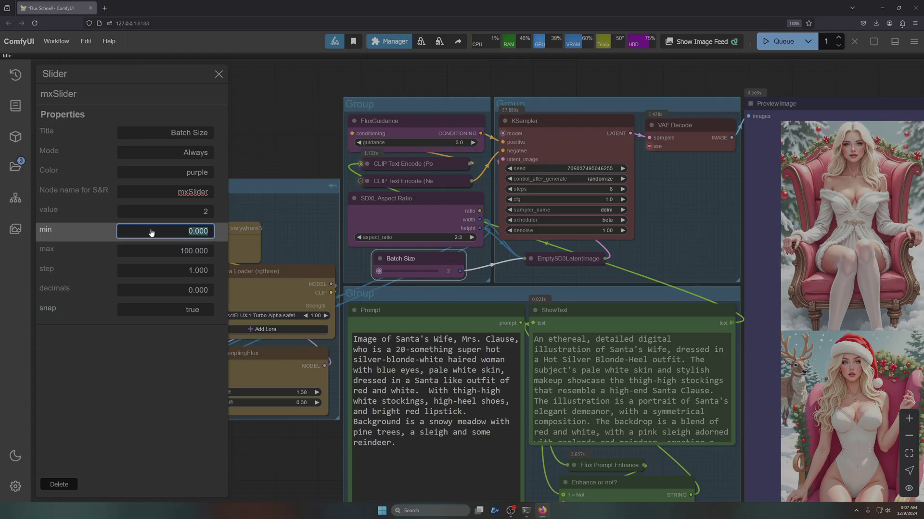
text(1)
key(Tab)
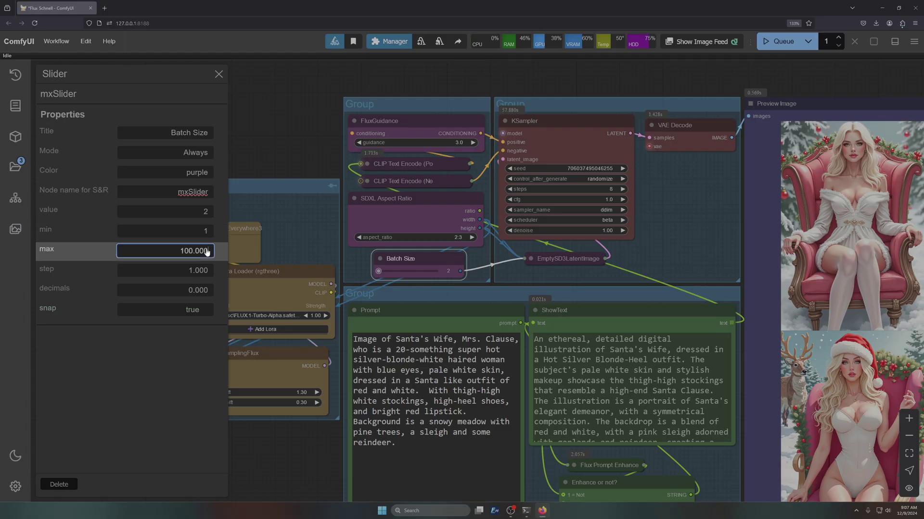
text(10)
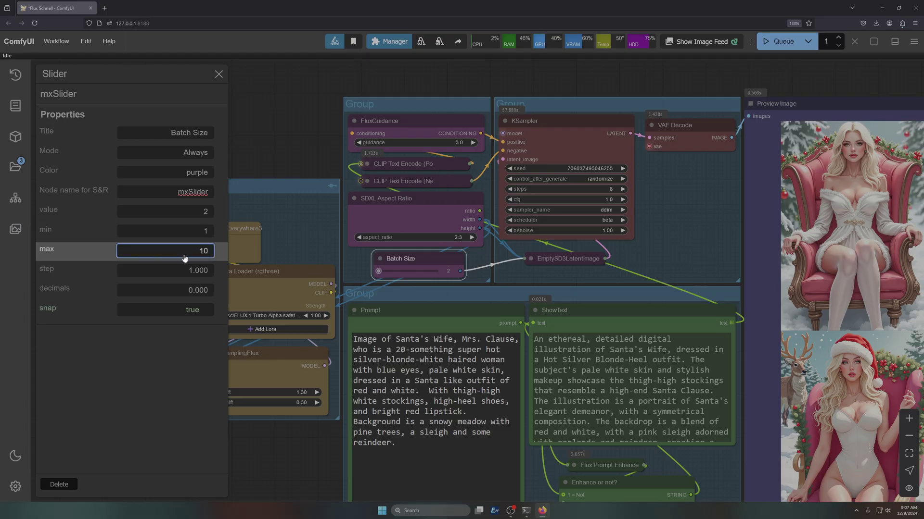
click(211, 275)
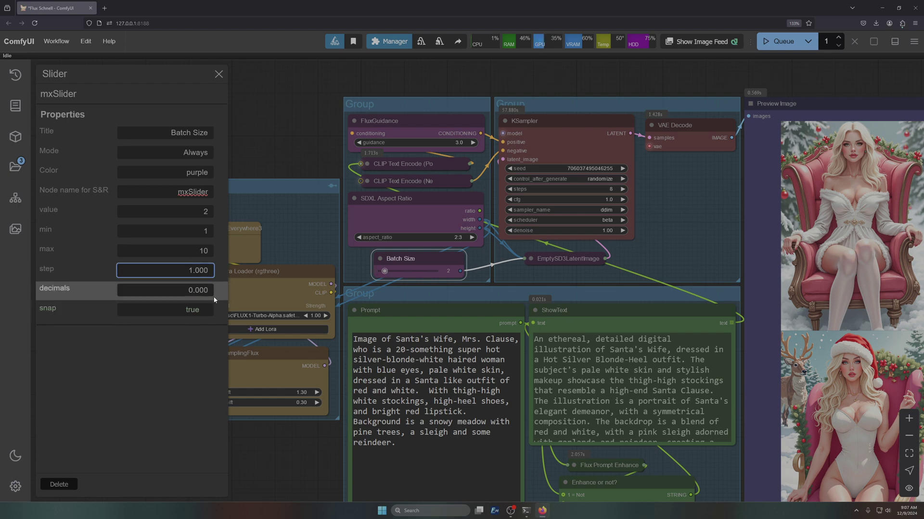
Close the node properties, set the Batch Size slider to 5, and queue the workflow
click(218, 75)
drag(385, 271, 403, 274)
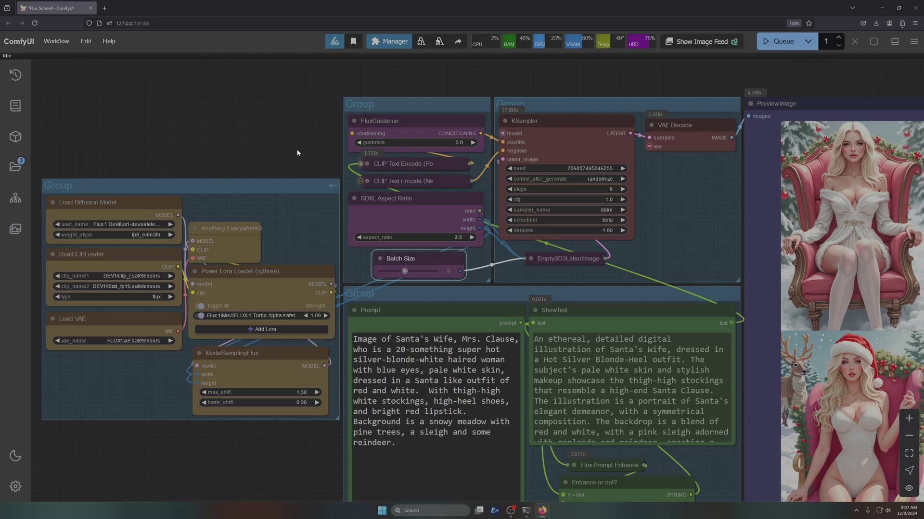
scroll(296, 149, down, 3)
scroll(274, 137, down, 1)
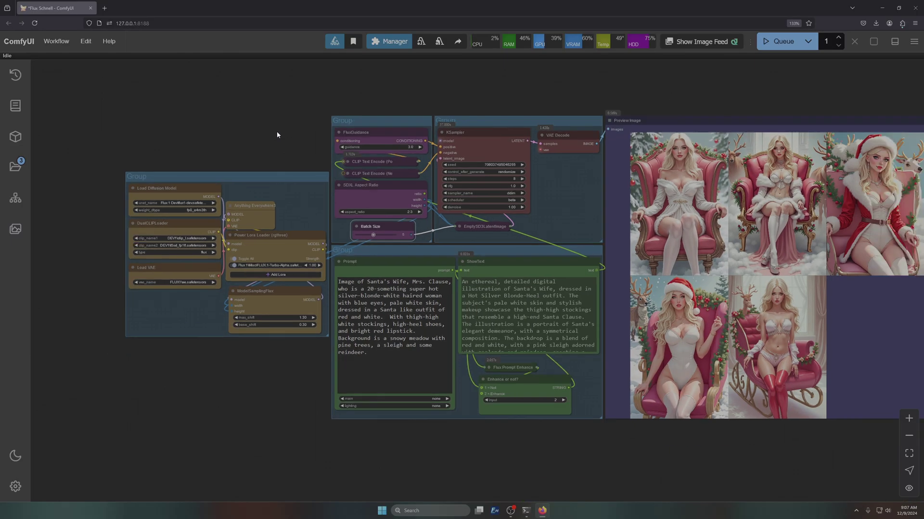
drag(619, 70, 398, 93)
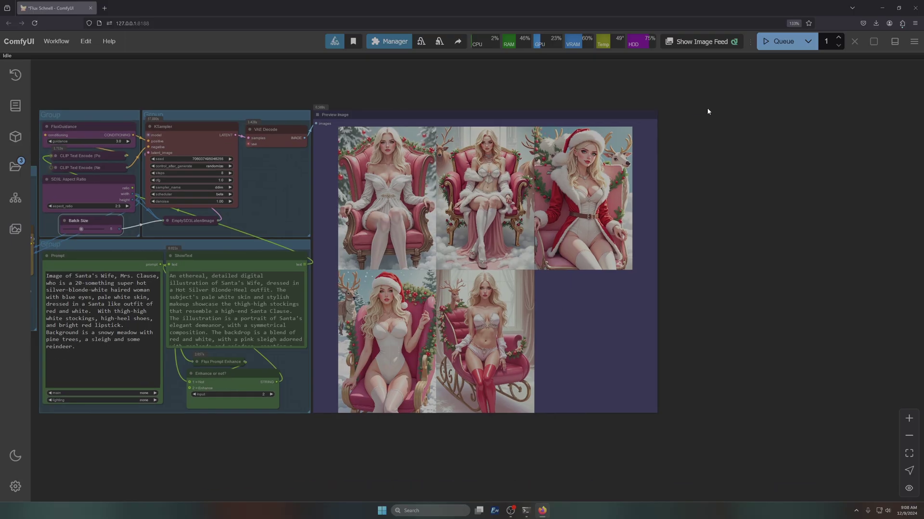
click(774, 44)
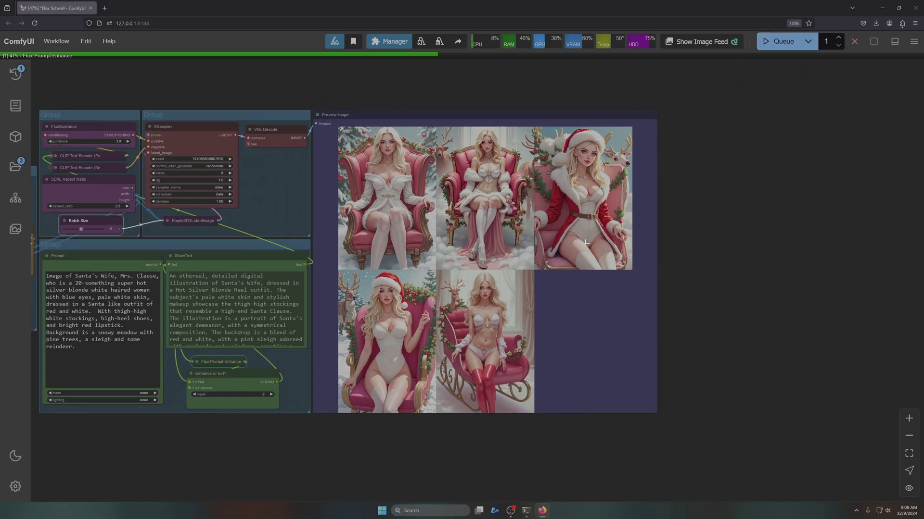
Examine the previewed images and the overall layout, and check the image style wording in the ShowText prompt
scroll(487, 111, up, 9)
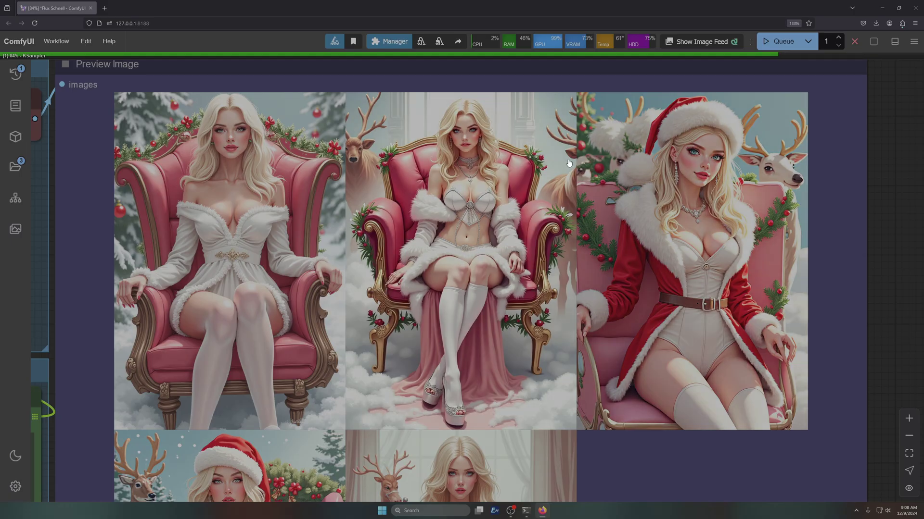
scroll(462, 433, down, 5)
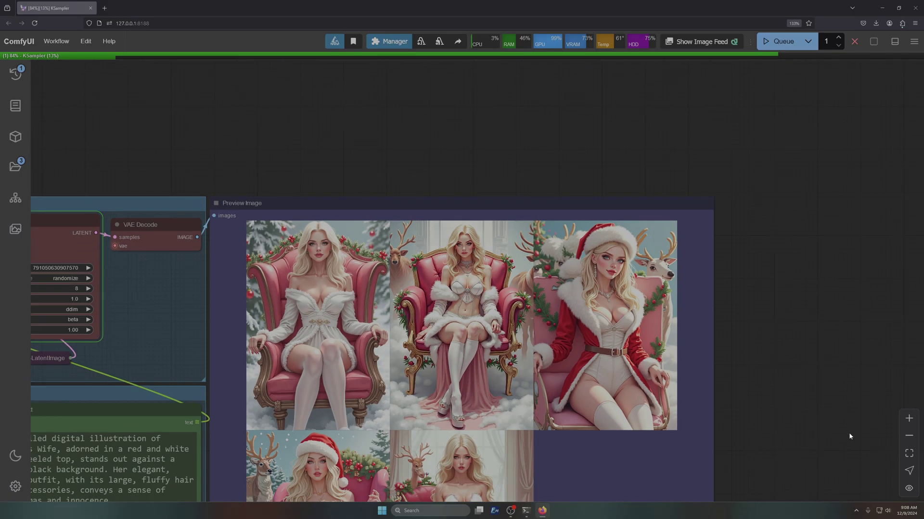
drag(849, 435, 831, 205)
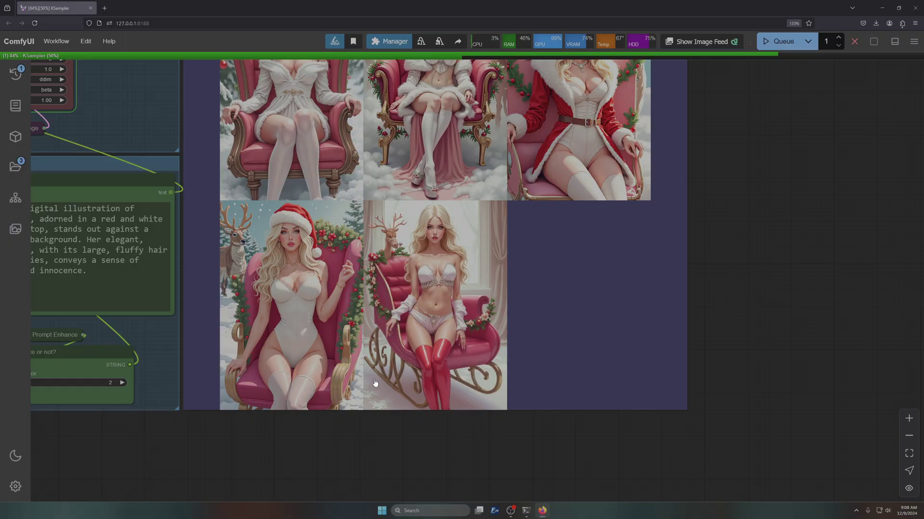
scroll(318, 190, down, 8)
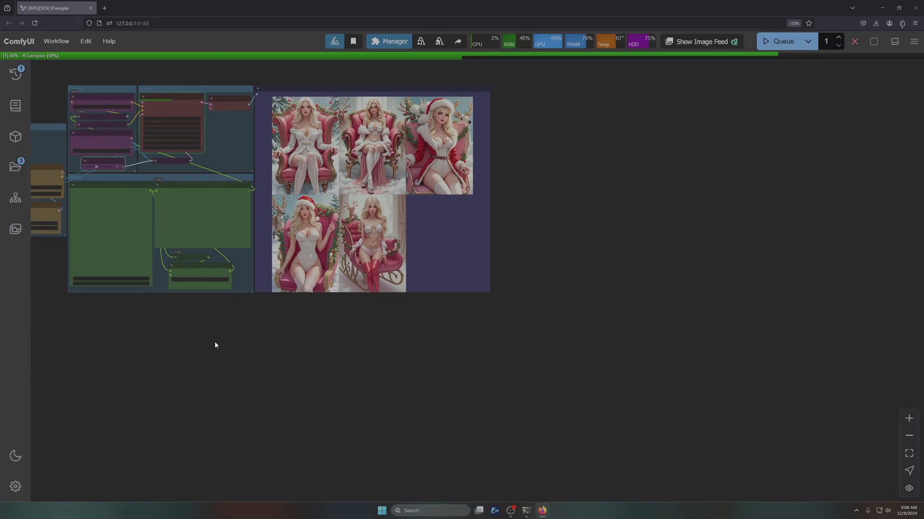
drag(215, 345, 374, 373)
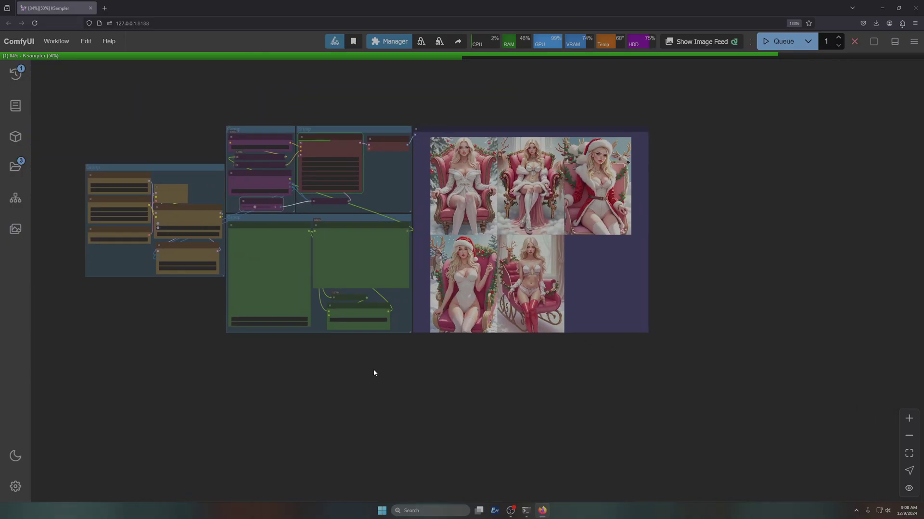
scroll(356, 164, up, 6)
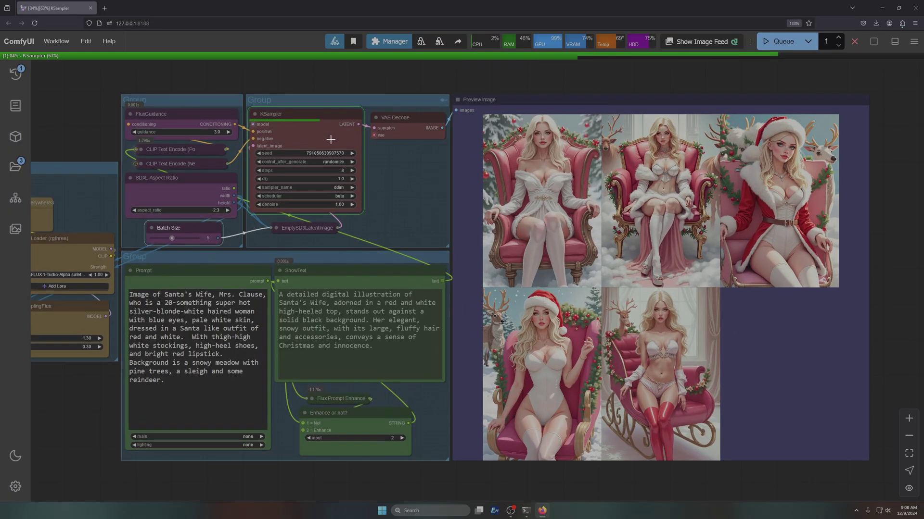
drag(324, 294, 400, 295)
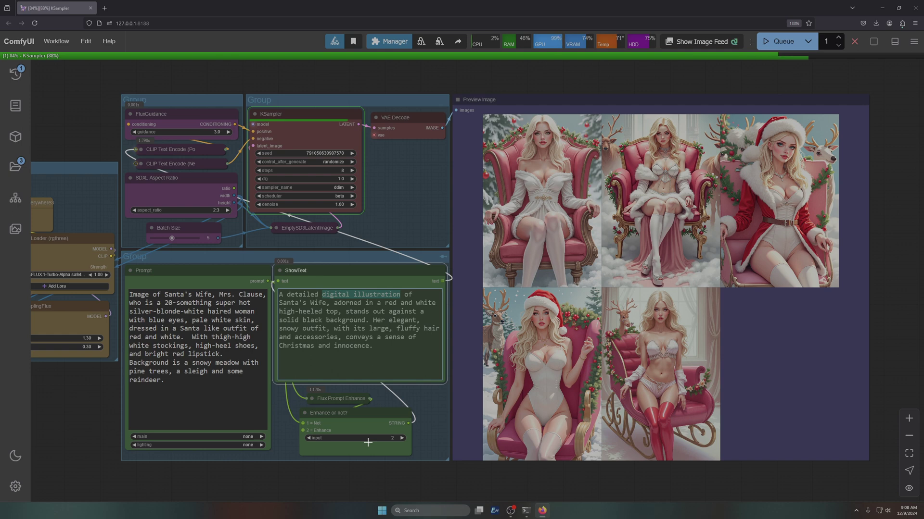
Insert "Photo-Quality" at the start of the text in the Prompt node, before "Image of Santa's Wife"
click(133, 294)
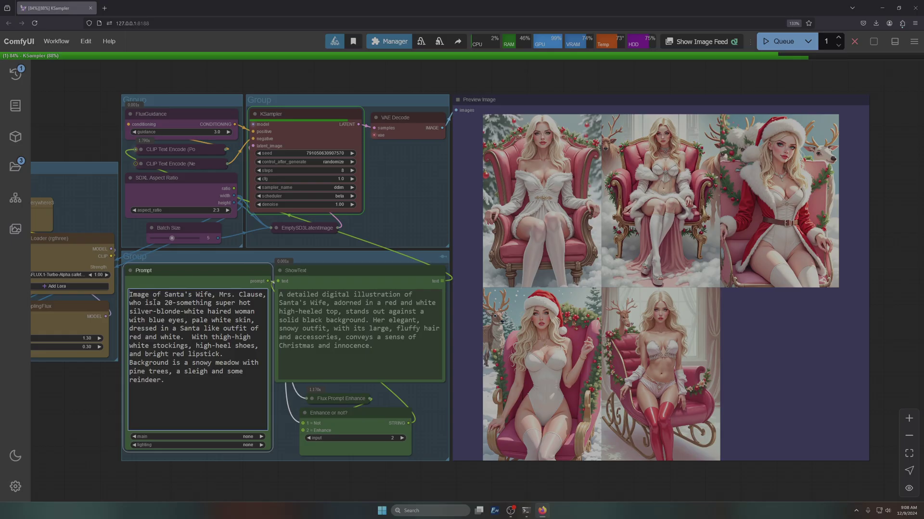
text(Photo-)
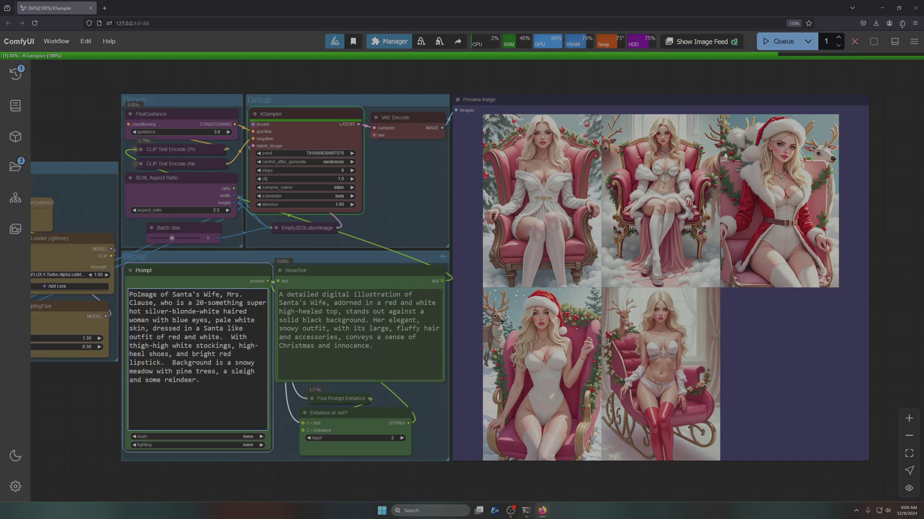
text(Quality)
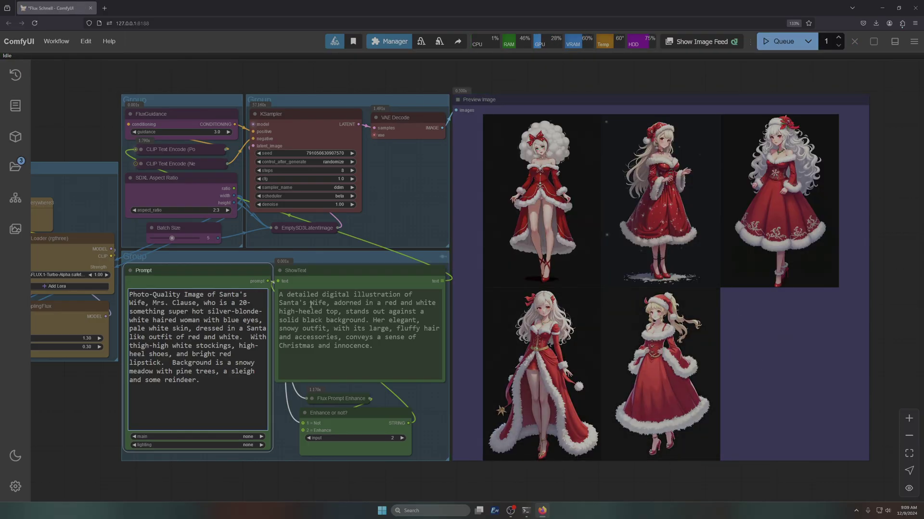
Examine the newly generated batch of images in the Preview Image node up close
scroll(745, 380, up, 5)
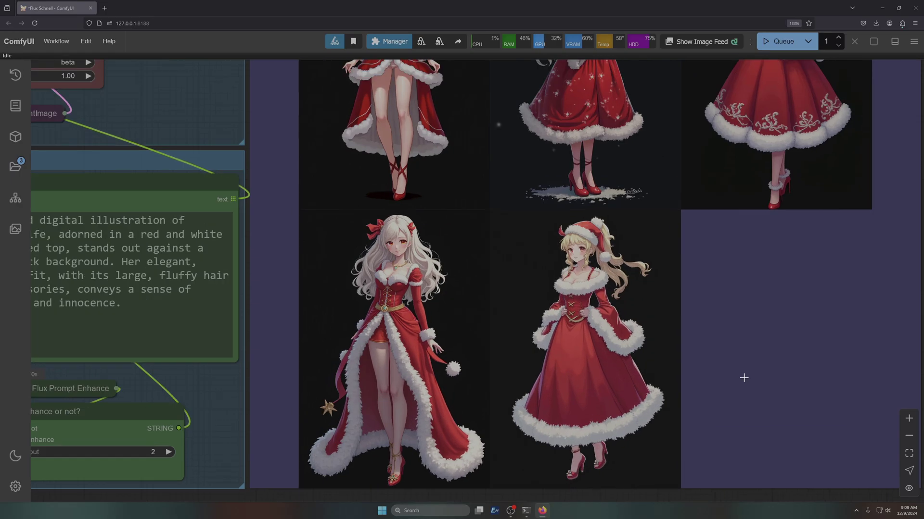
scroll(683, 361, down, 3)
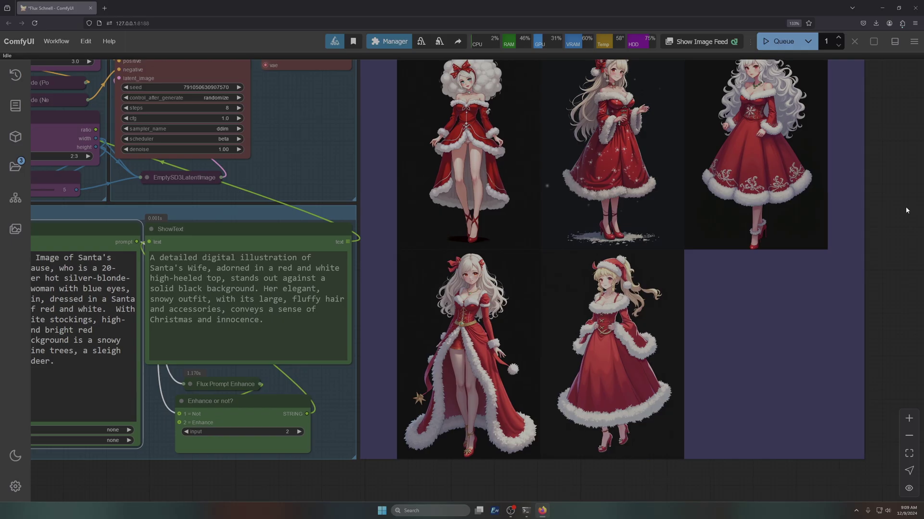
drag(906, 210, 731, 327)
scroll(510, 190, up, 4)
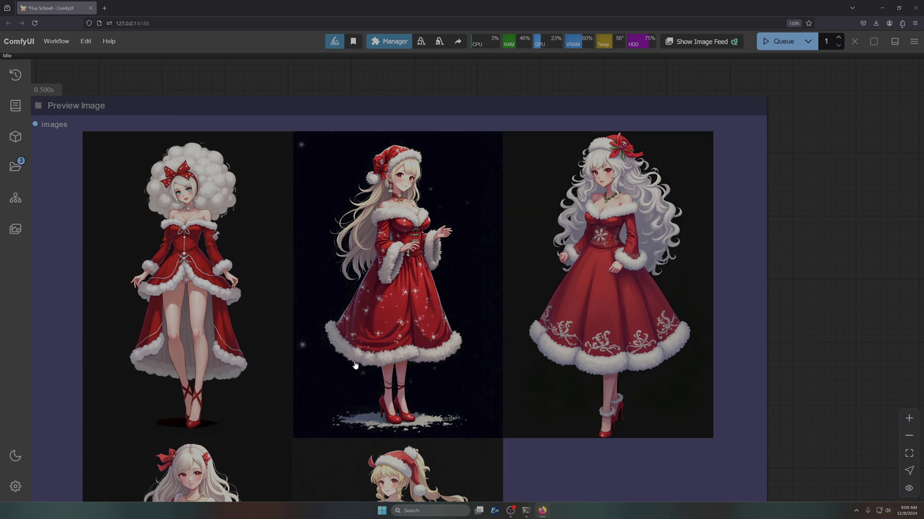
scroll(408, 192, up, 3)
scroll(411, 202, down, 2)
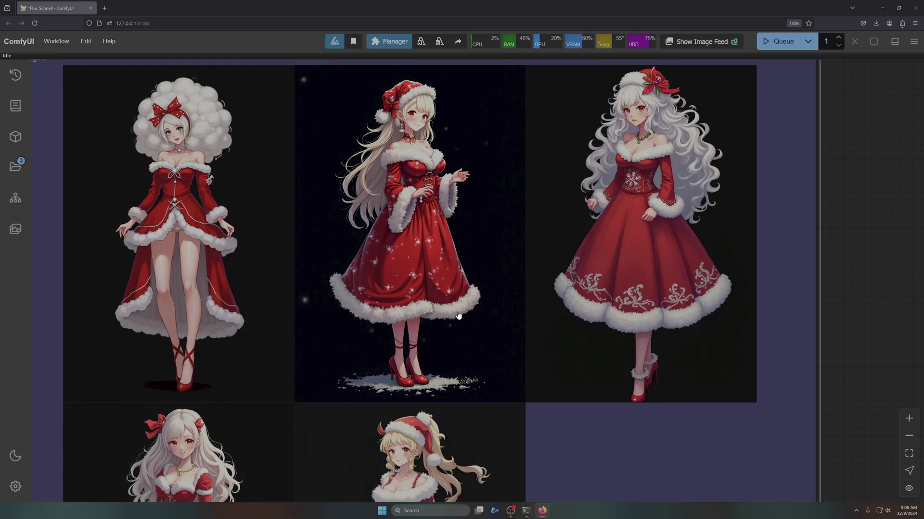
scroll(833, 325, down, 2)
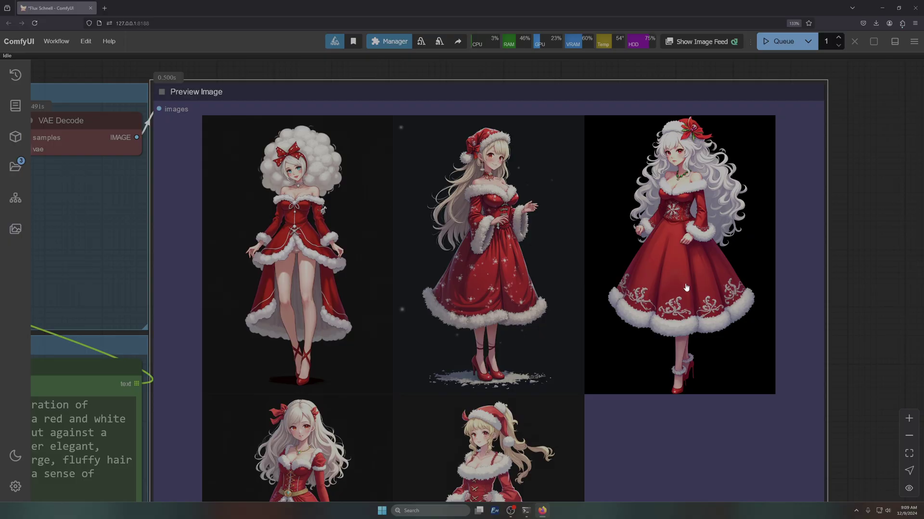
Look over the whole image batch and enlarge the second and third images one at a time
scroll(710, 286, down, 5)
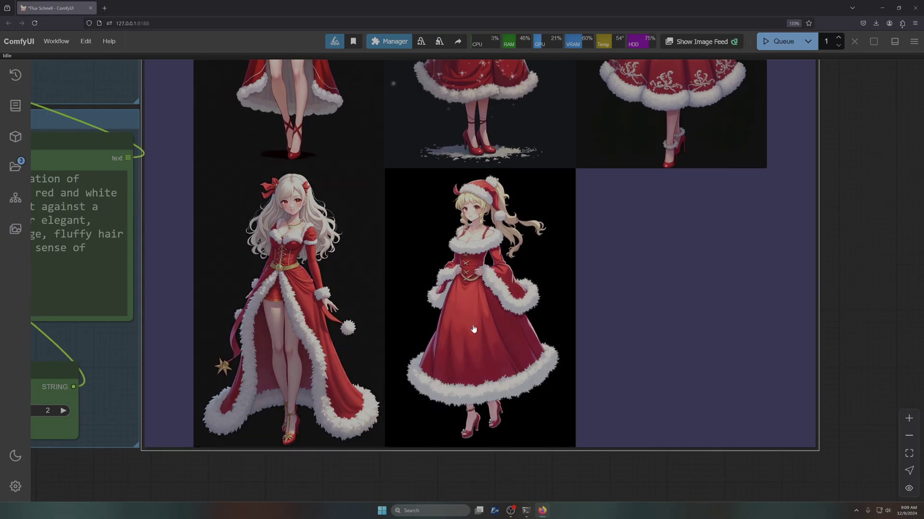
scroll(474, 328, down, 1)
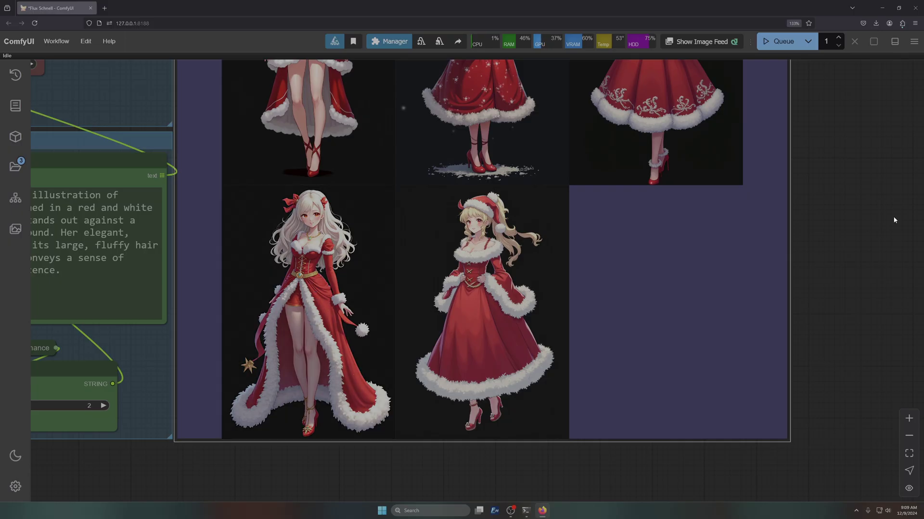
scroll(315, 301, up, 3)
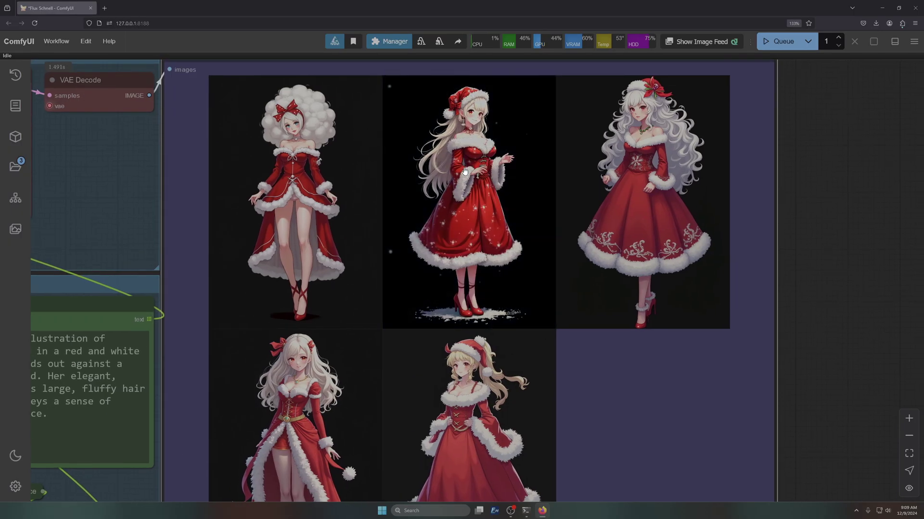
click(464, 171)
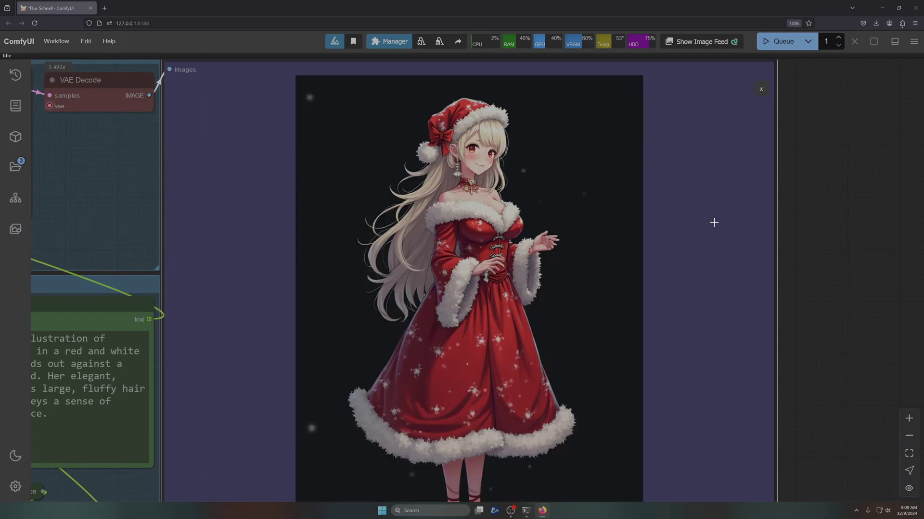
click(761, 89)
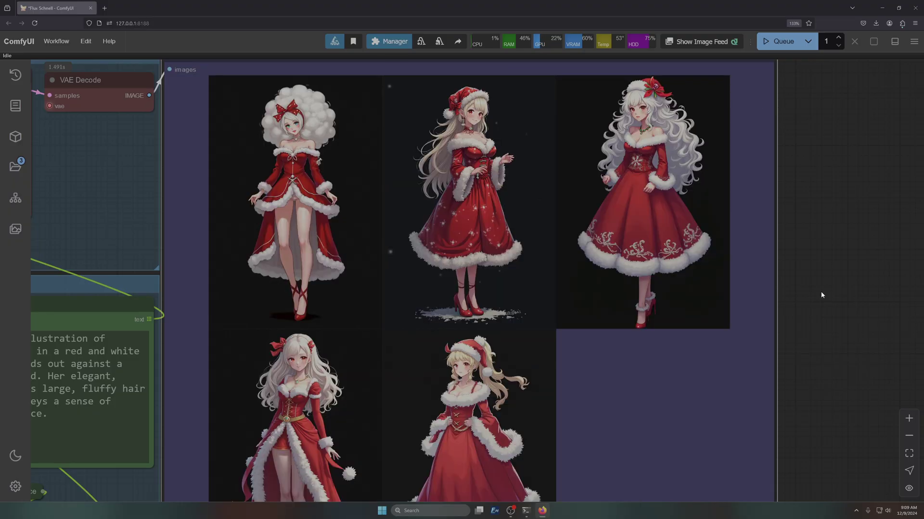
click(643, 163)
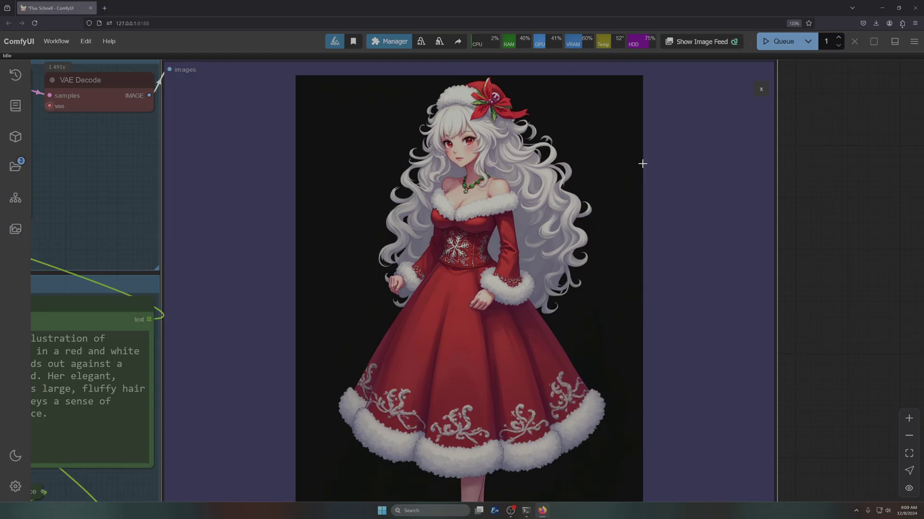
click(761, 89)
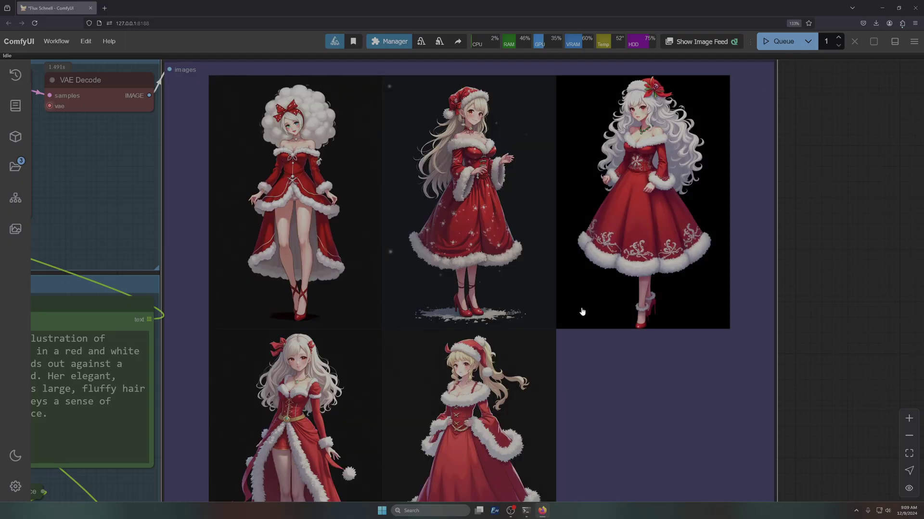
Set the Prompt node's lighting option to "golden time" and queue the workflow
scroll(403, 221, down, 6)
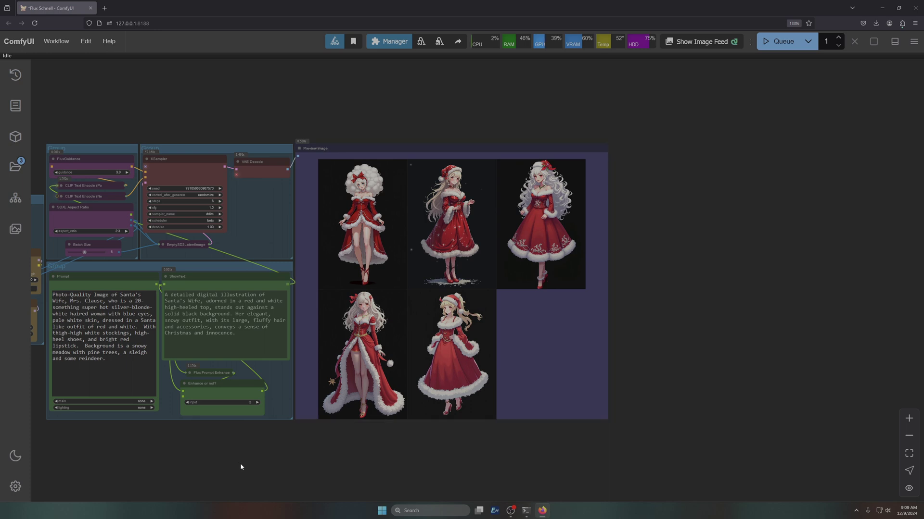
drag(247, 459, 383, 451)
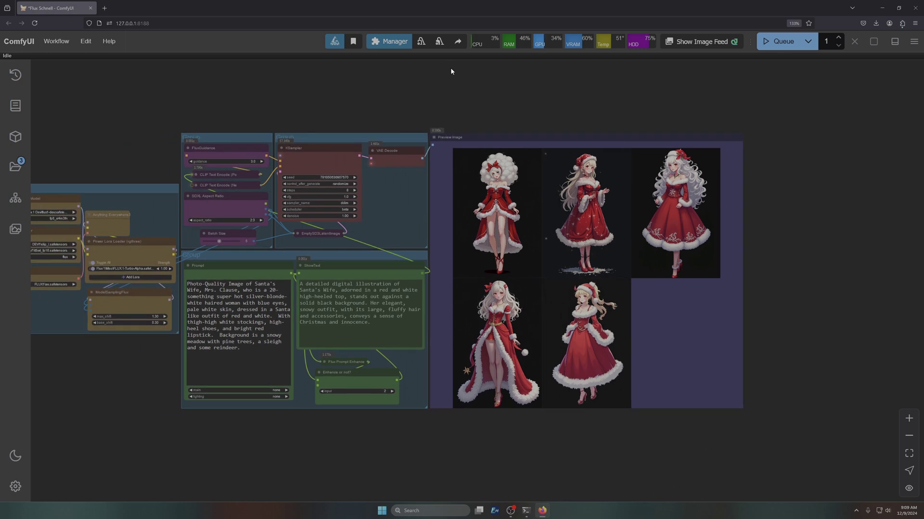
drag(451, 71, 491, 72)
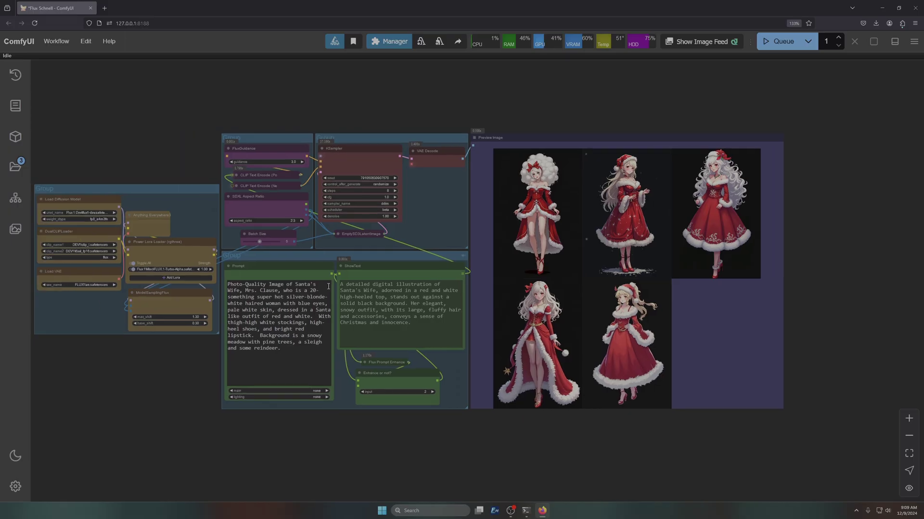
scroll(254, 391, up, 9)
click(254, 398)
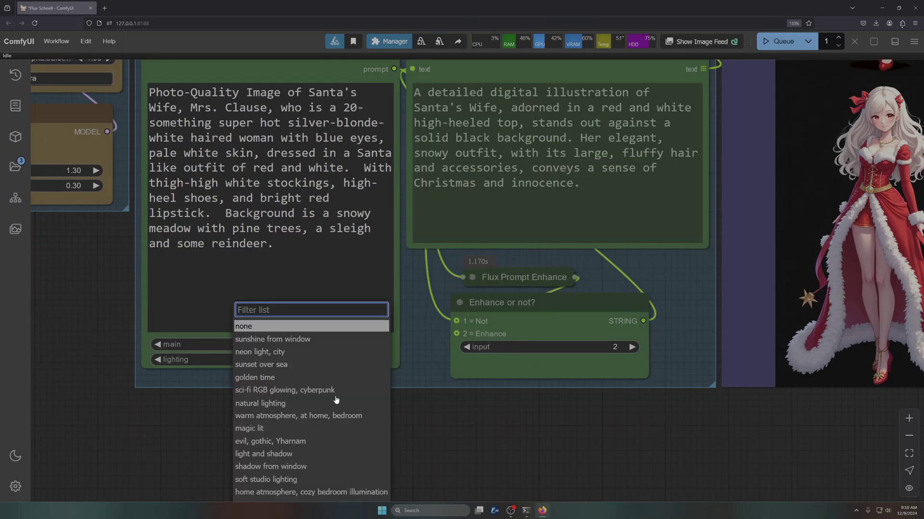
click(265, 378)
click(780, 41)
Read through the enhanced prompt in the ShowText node, checking the hair, hat and lipstick wording against the original prompt
scroll(485, 460, down, 6)
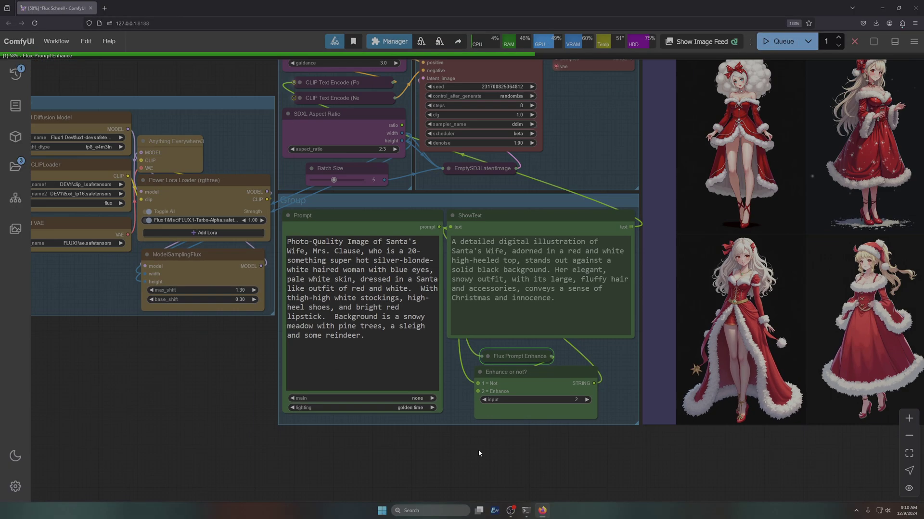
drag(268, 422, 130, 355)
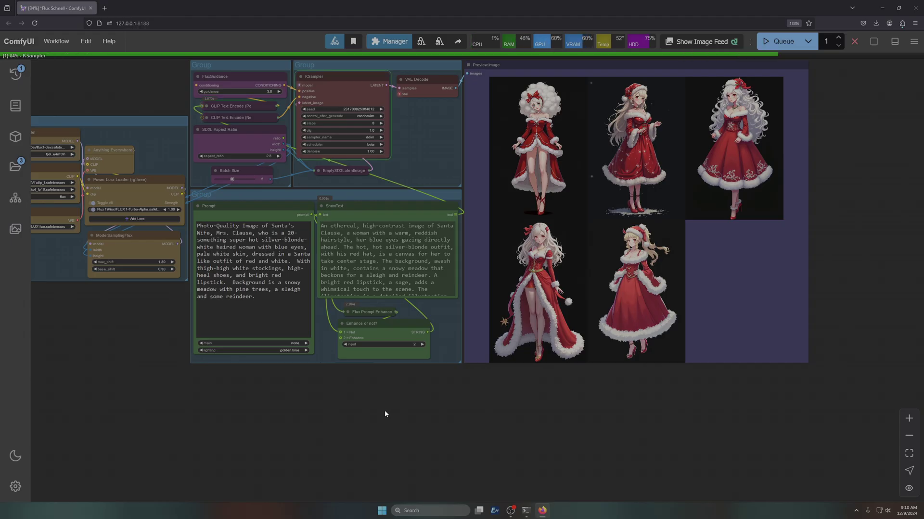
scroll(409, 206, up, 7)
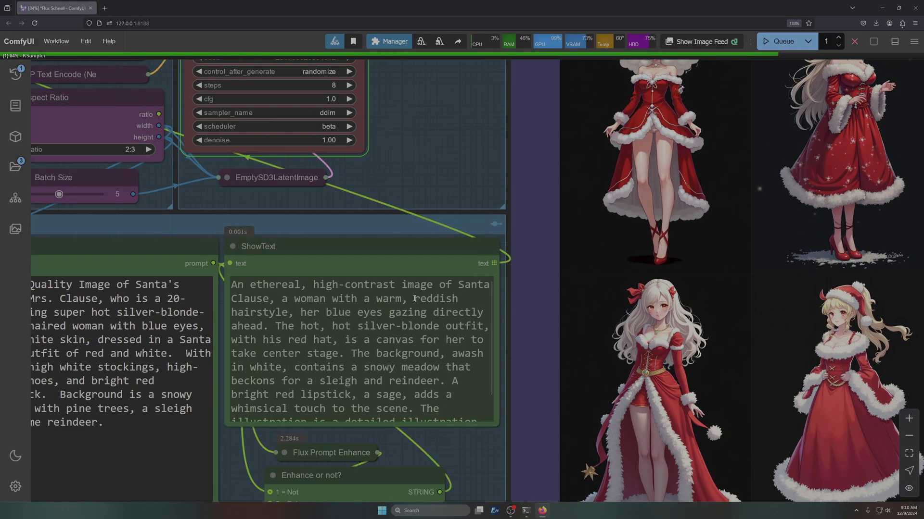
drag(415, 299, 289, 313)
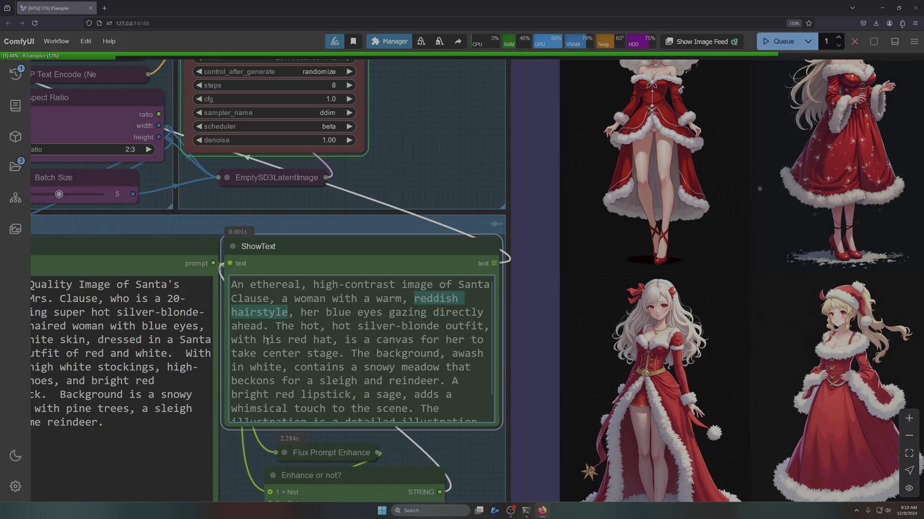
drag(251, 340, 282, 341)
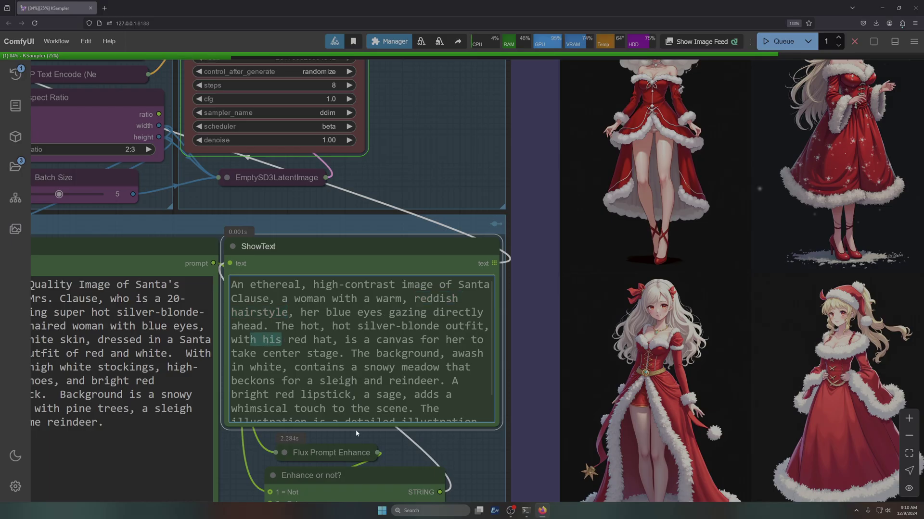
click(272, 339)
scroll(414, 376, down, 1)
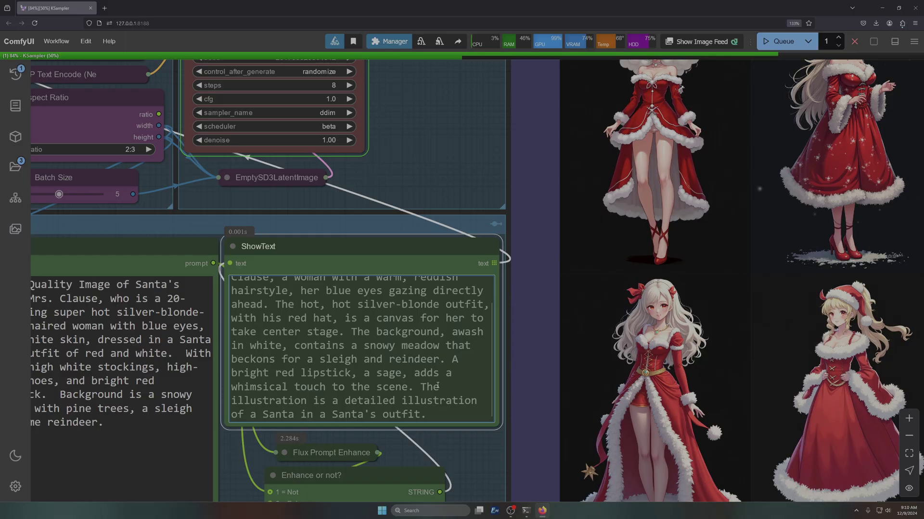
drag(365, 373, 403, 373)
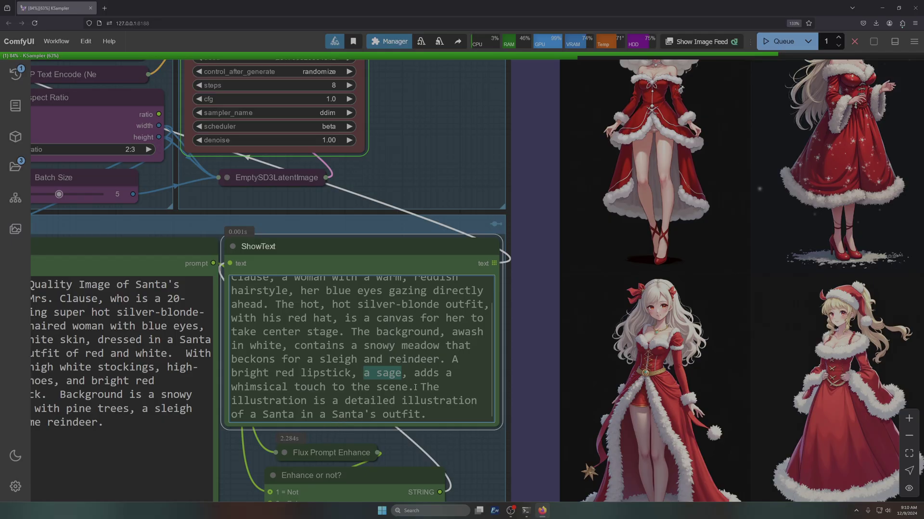
scroll(415, 387, down, 5)
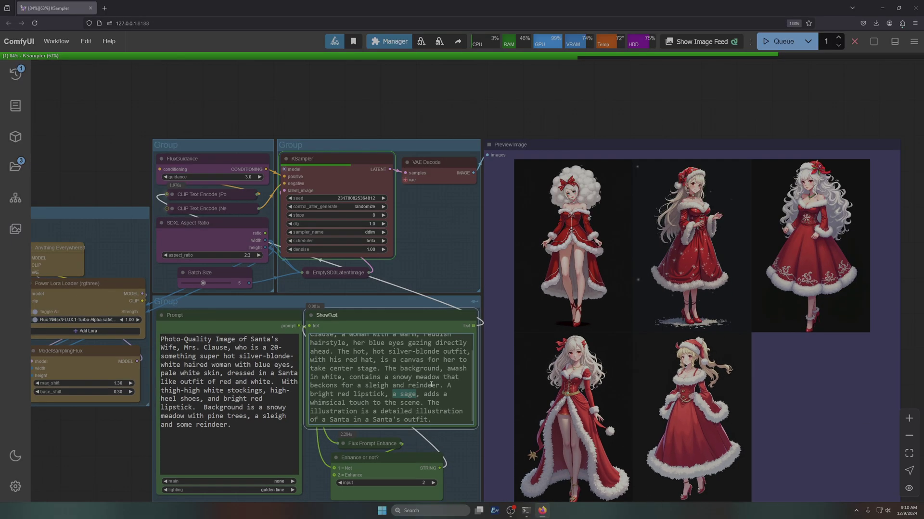
View the generated images, queue the workflow again, and check the style wording at the start of the new ShowText prompt
drag(626, 103, 393, 53)
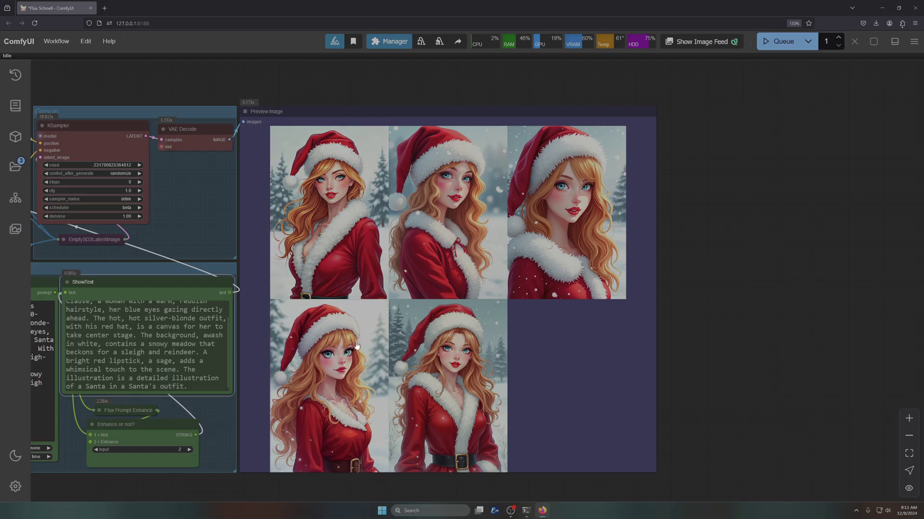
click(777, 41)
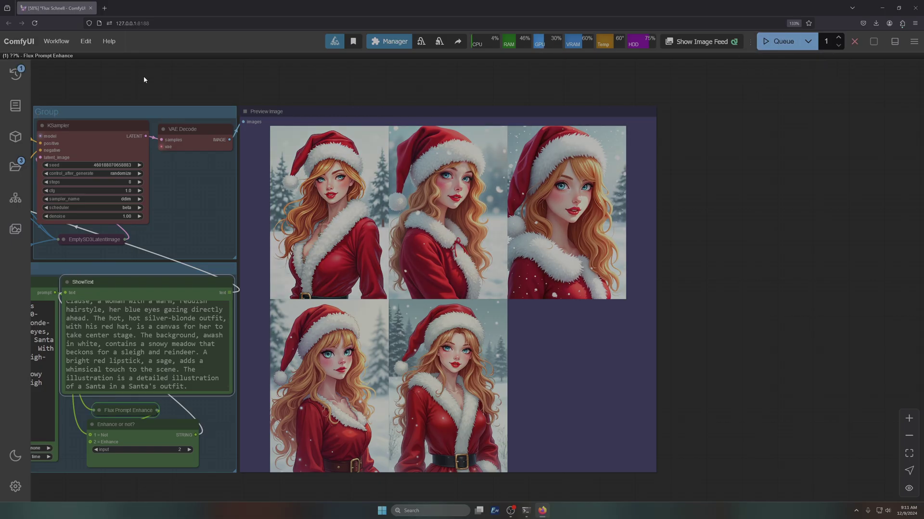
drag(144, 76, 284, 79)
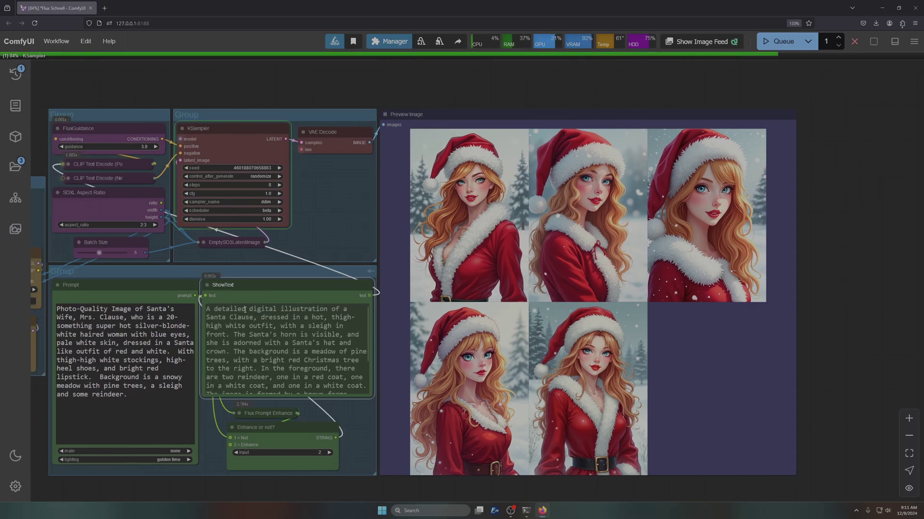
drag(248, 310, 327, 309)
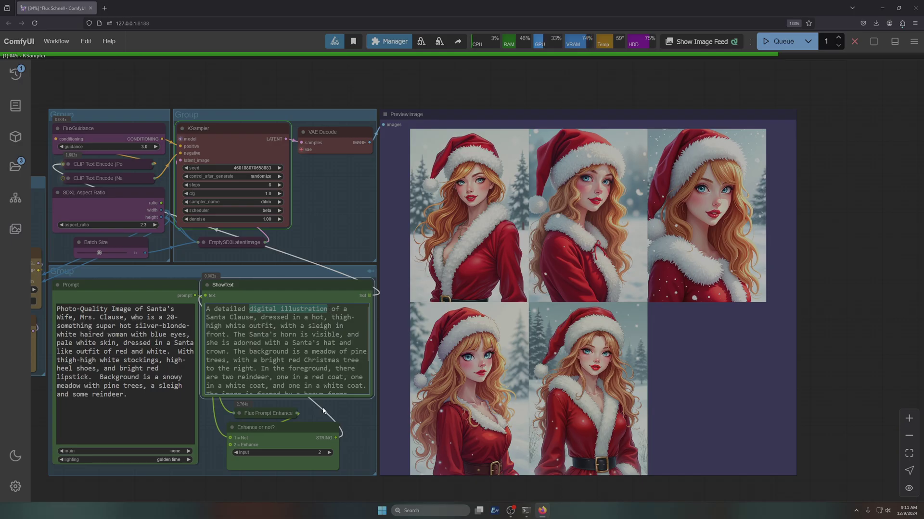
Review the overall layout and compare the full enhanced text in ShowText with the original text in the Prompt node
scroll(323, 411, down, 4)
drag(235, 110, 342, 111)
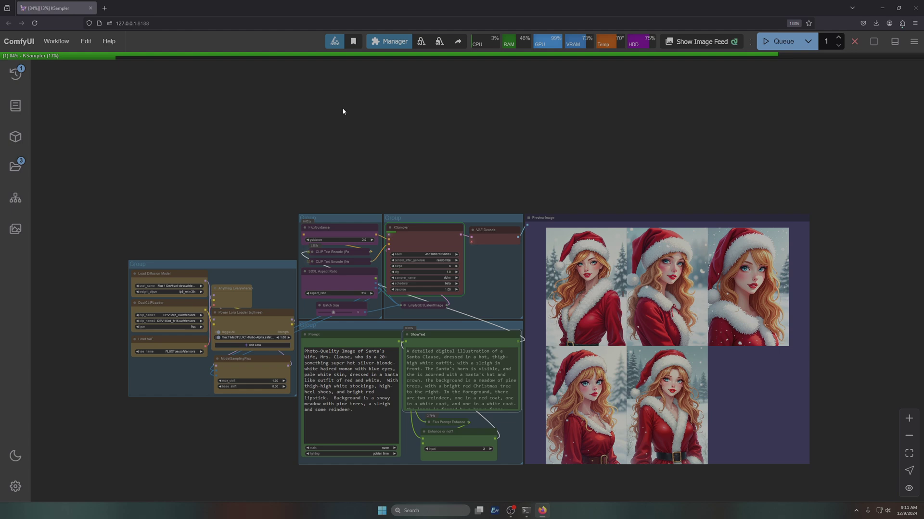
drag(342, 108, 334, 40)
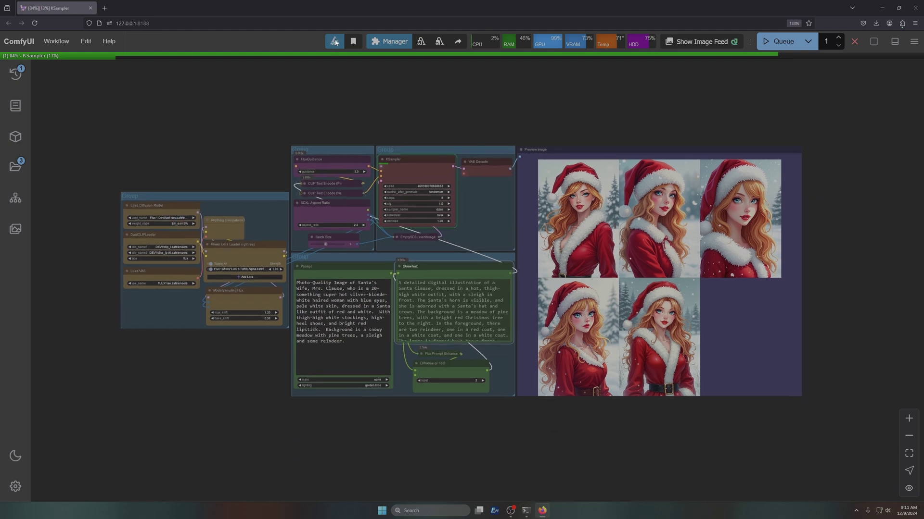
click(335, 41)
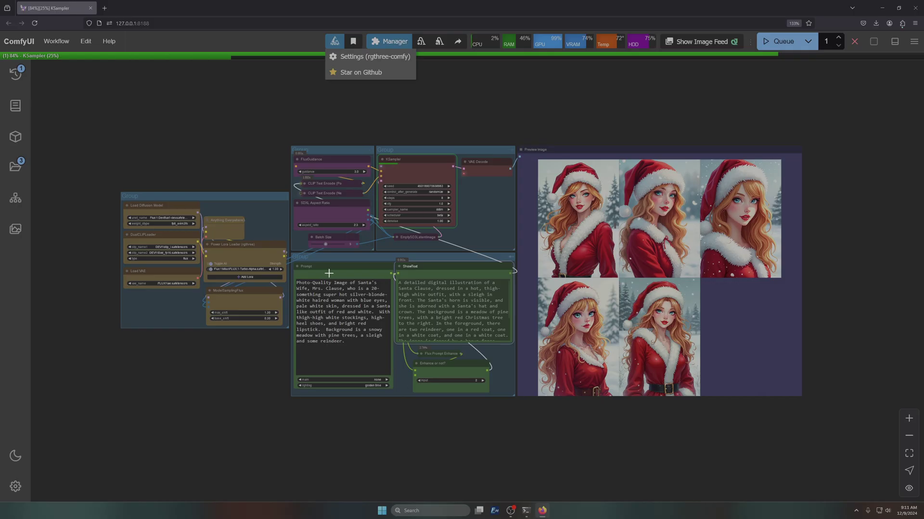
scroll(440, 394, up, 4)
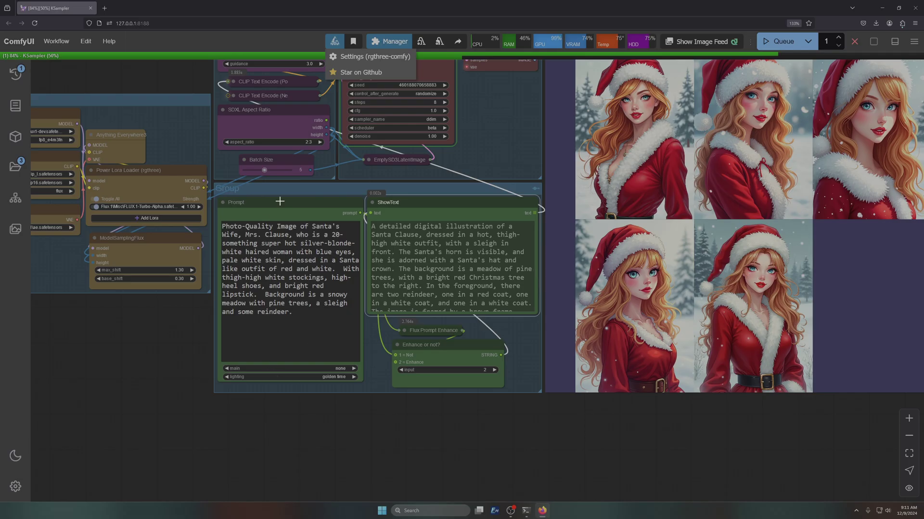
drag(373, 226, 477, 402)
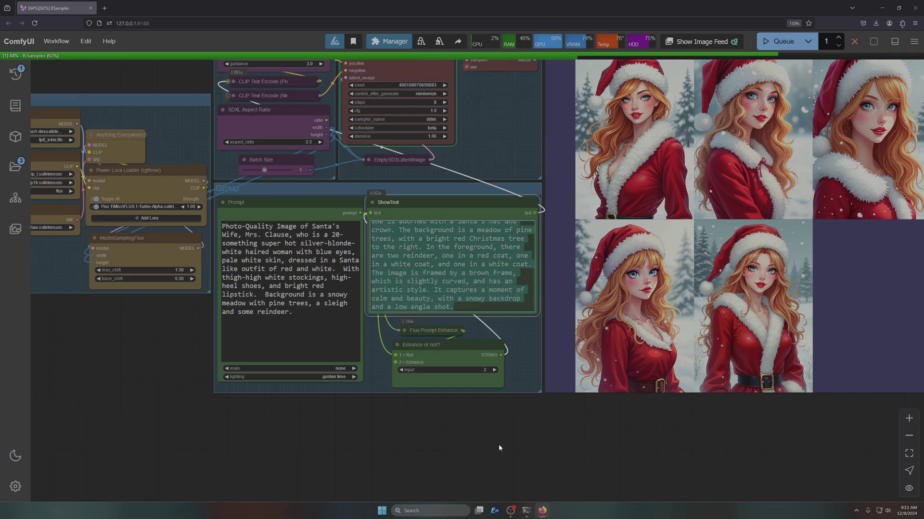
scroll(498, 443, down, 5)
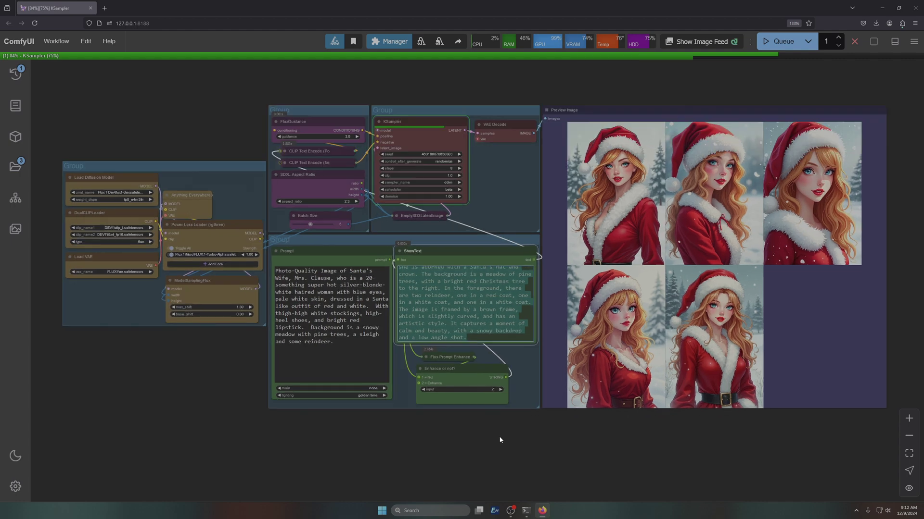
scroll(500, 439, up, 6)
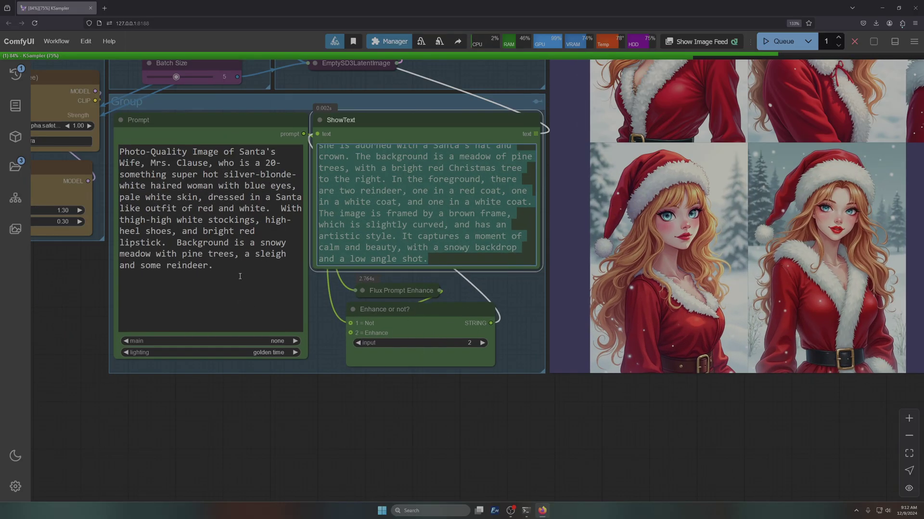
drag(240, 277, 97, 130)
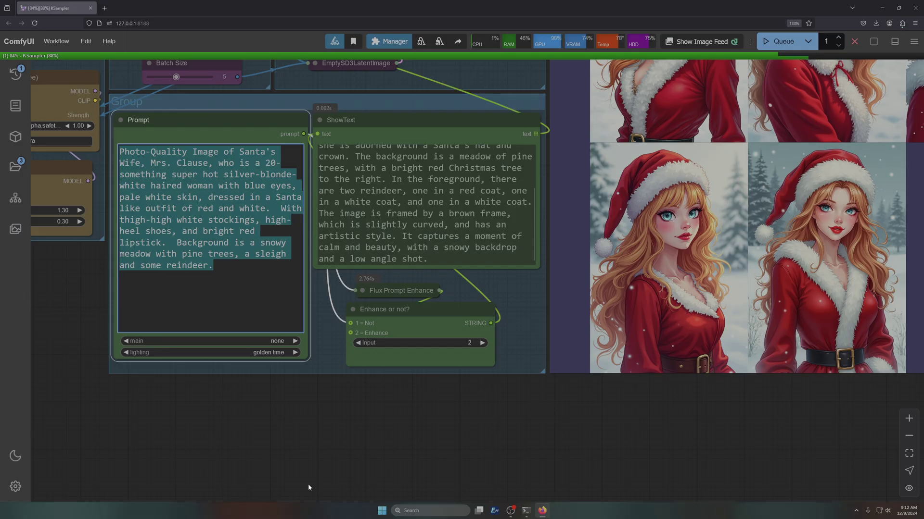
Search the nodes for "random", add the WAS Suite Random Number node, and place it just below the Prompt node
double_click(380, 461)
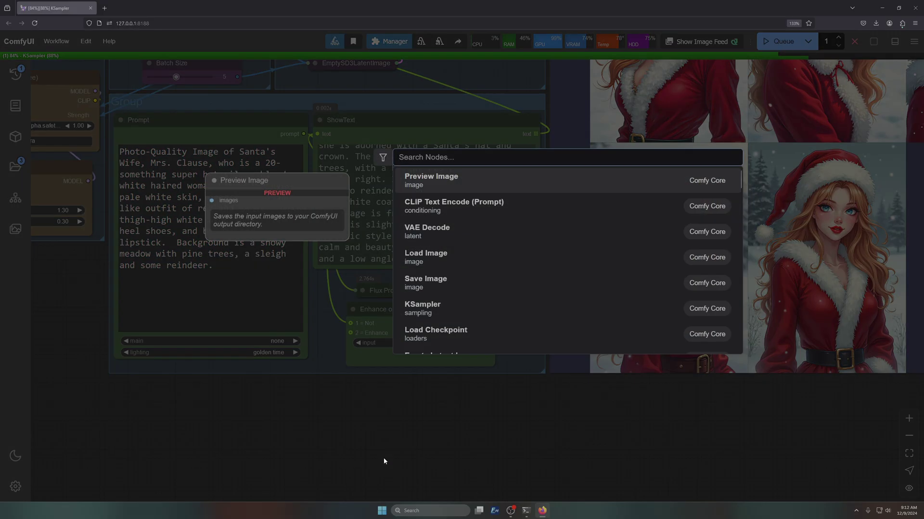
text(random)
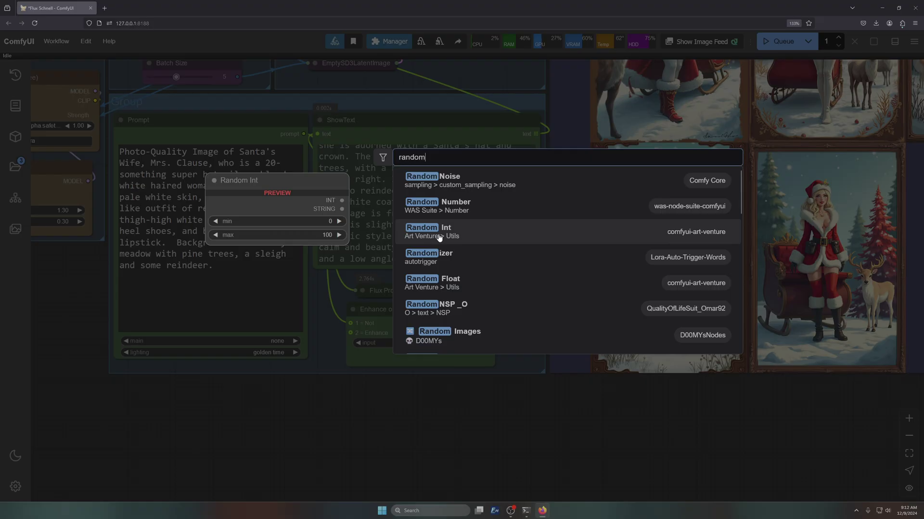
click(438, 206)
drag(395, 425, 377, 287)
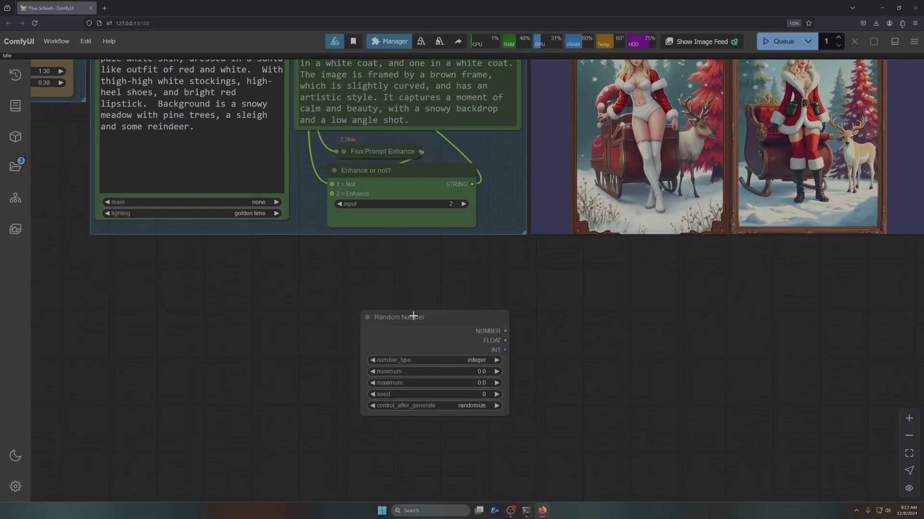
drag(415, 315, 251, 268)
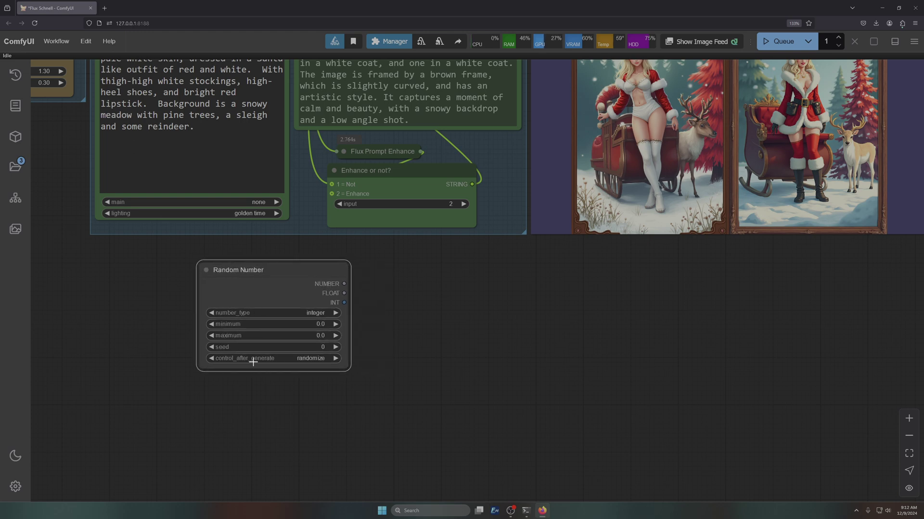
Set the Random Number node's minimum to 1 and maximum to 2
click(318, 323)
text(1)
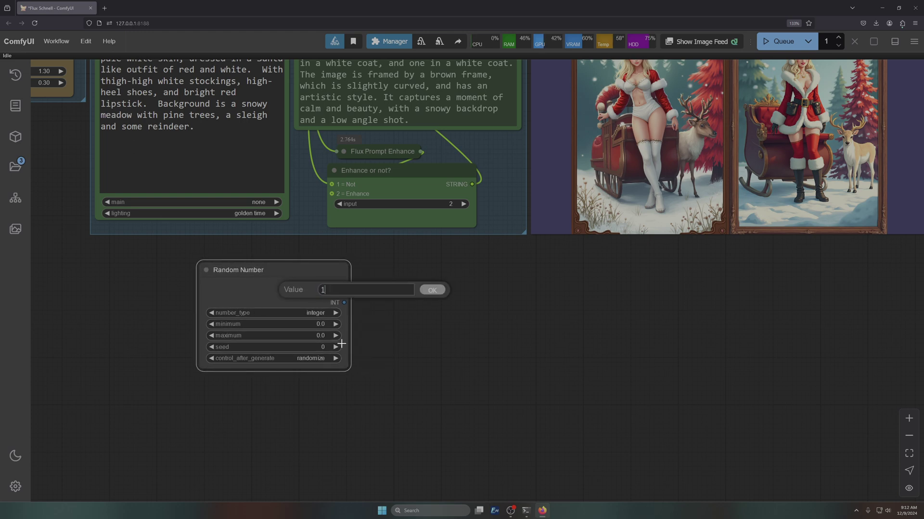
click(430, 291)
click(321, 336)
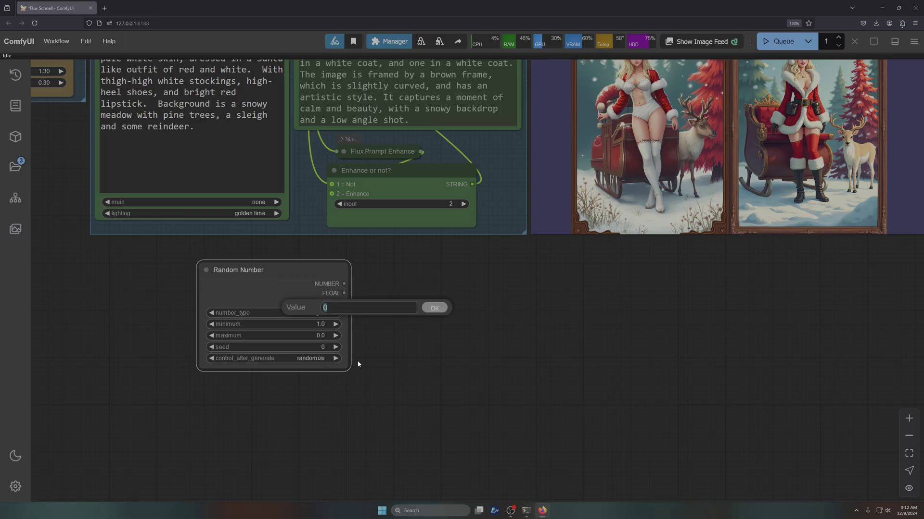
text(2)
click(435, 309)
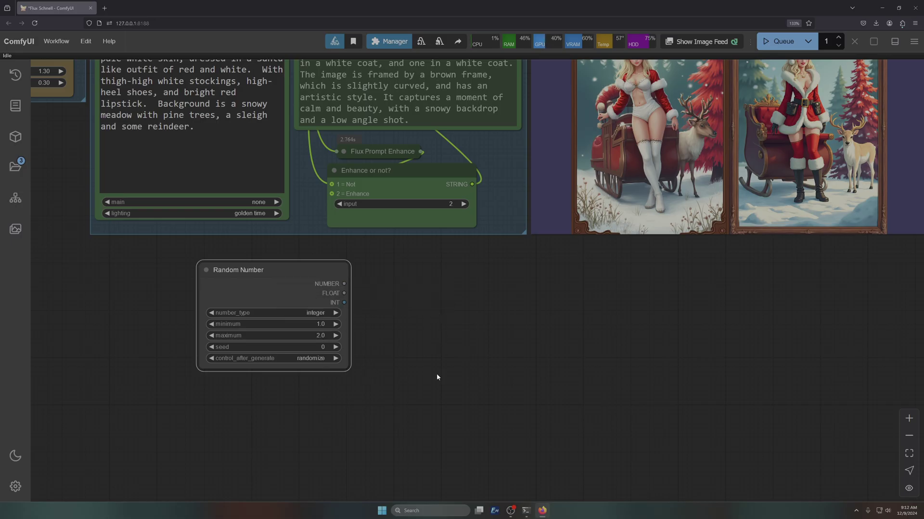
Convert the input widget of the "Enhance or not?" node to an input and feed it from Random Number's INT output, shifting Random Number aside
drag(384, 279, 360, 261)
right_click(427, 247)
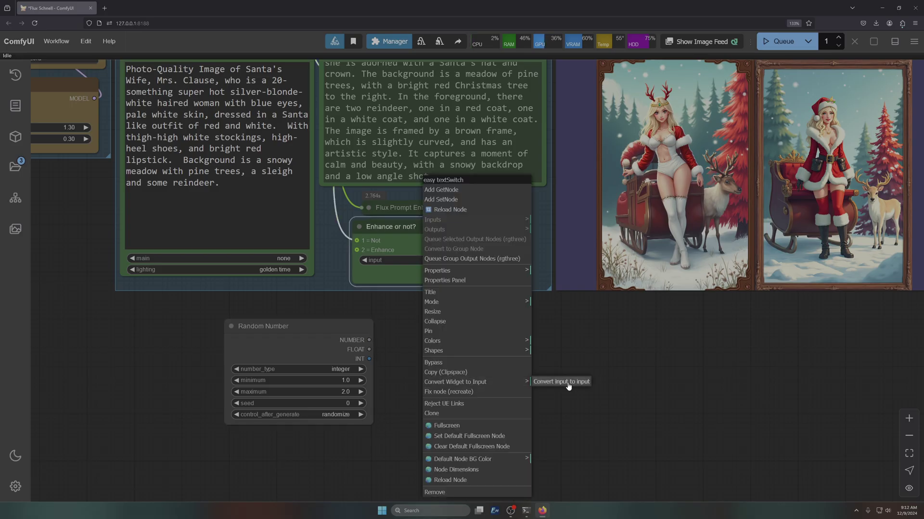
click(564, 382)
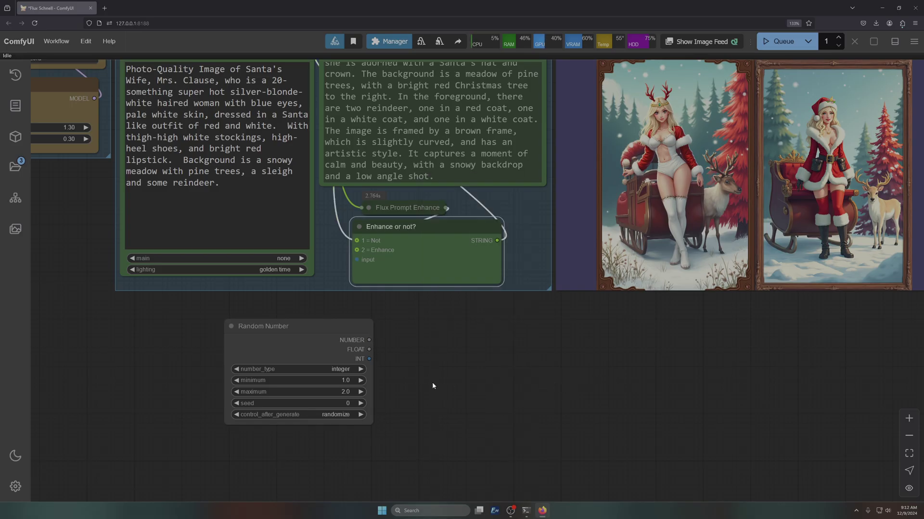
drag(370, 359, 357, 260)
drag(312, 325, 256, 320)
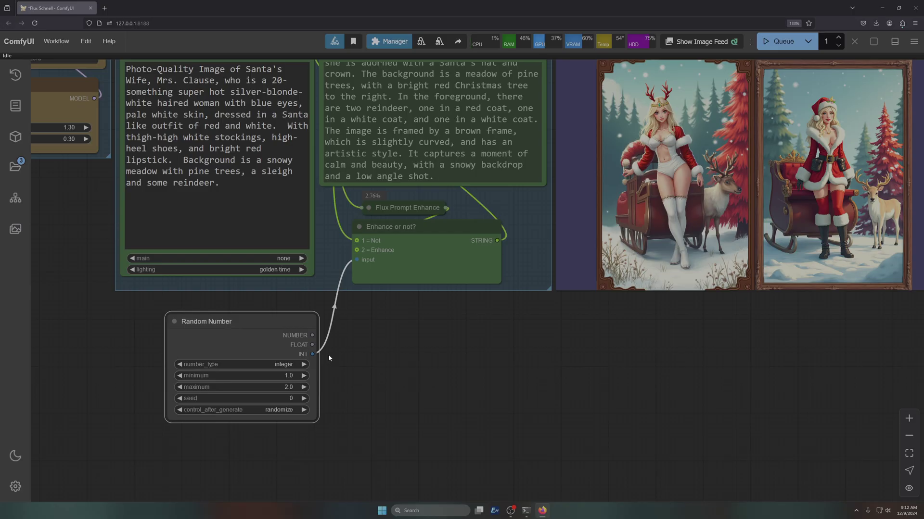
drag(312, 335, 359, 344)
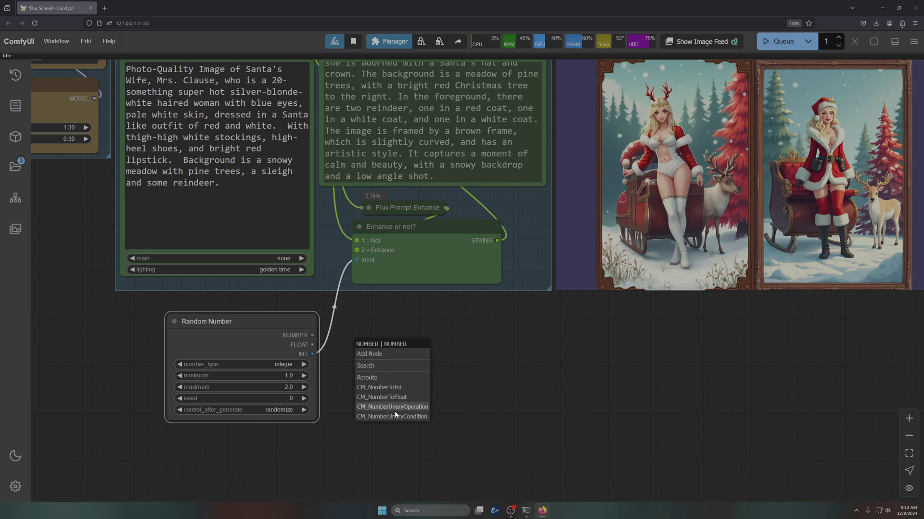
click(365, 325)
drag(312, 345, 348, 340)
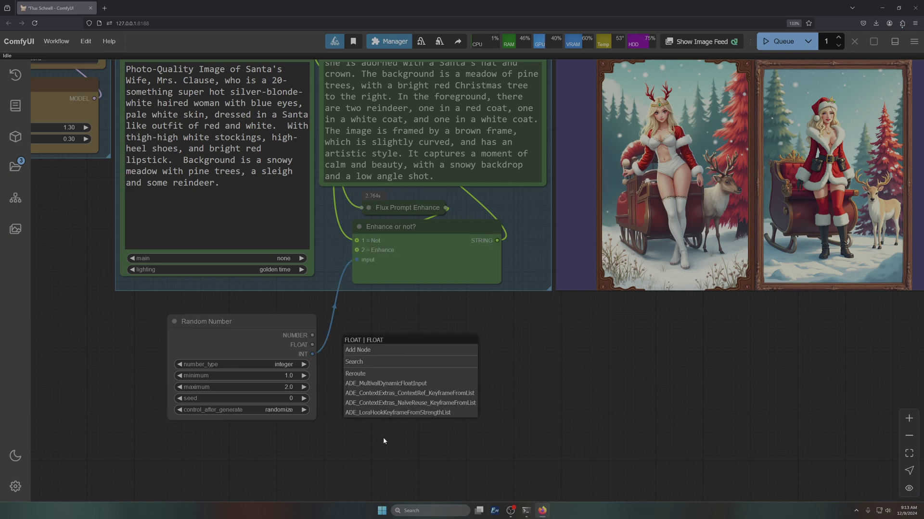
click(359, 455)
Add a Show Any node beside Random Number and connect the INT output to its anything input
double_click(393, 376)
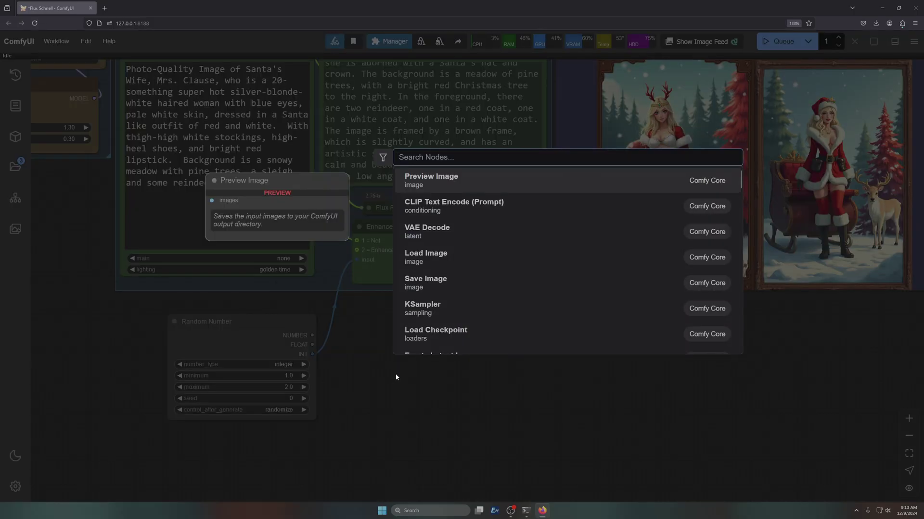
text(show)
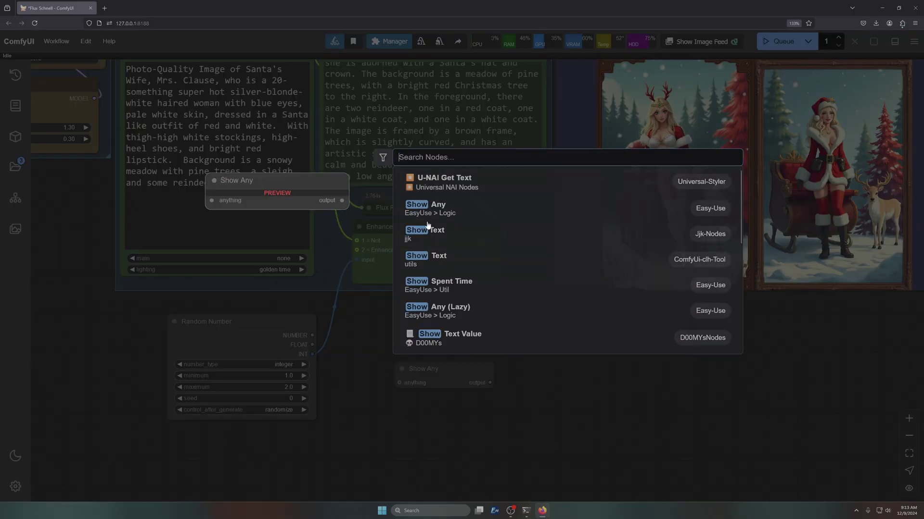
key(Return)
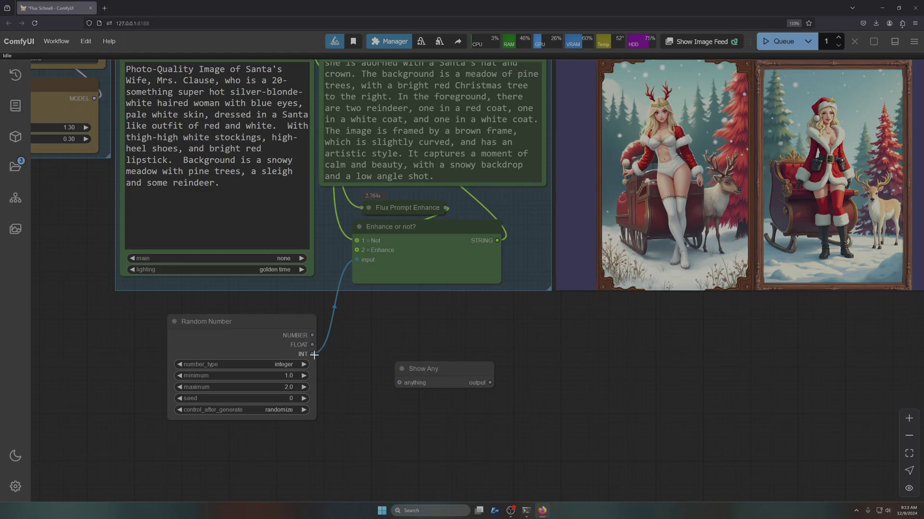
drag(313, 355, 399, 382)
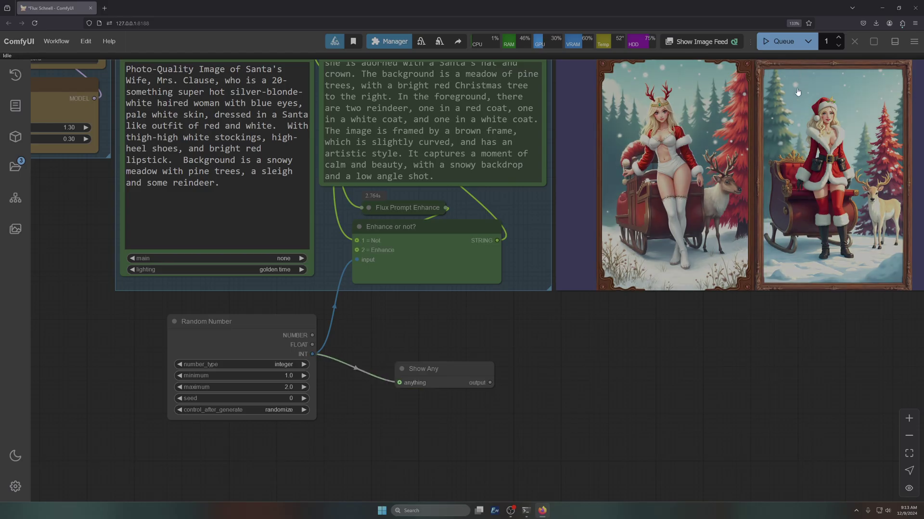
Try to run the workflow with Random Number's number_type kept at integer, checking the type options between the two attempts
click(772, 43)
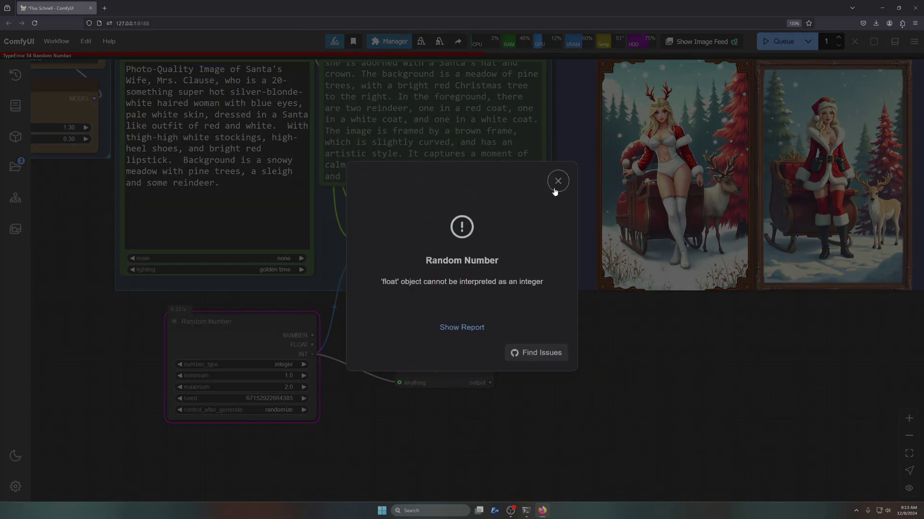
click(558, 182)
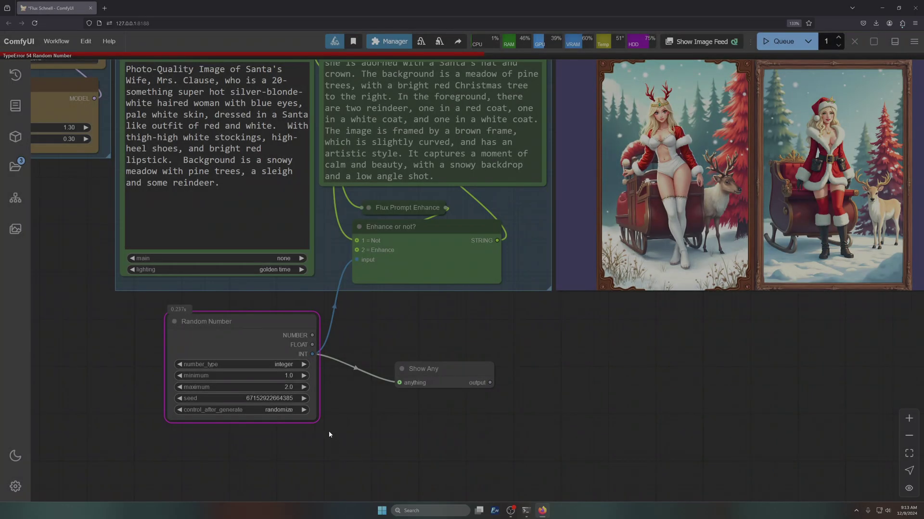
click(283, 364)
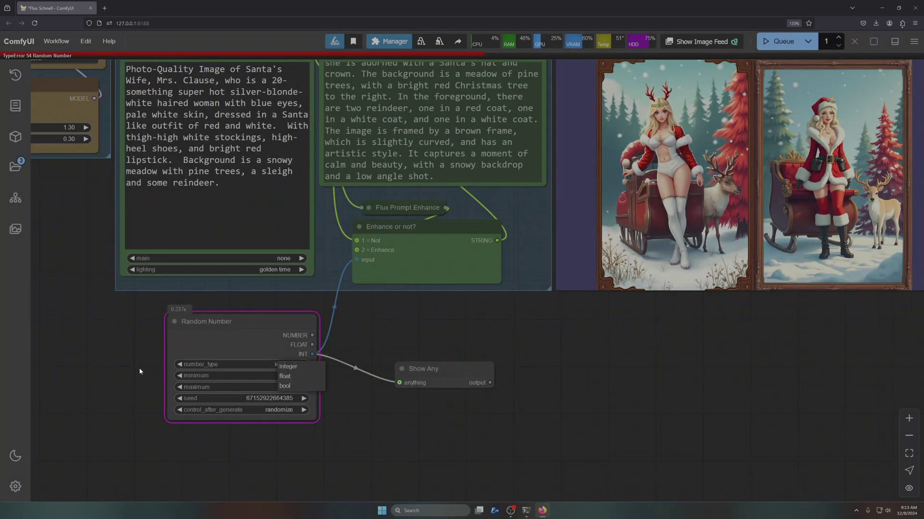
click(333, 446)
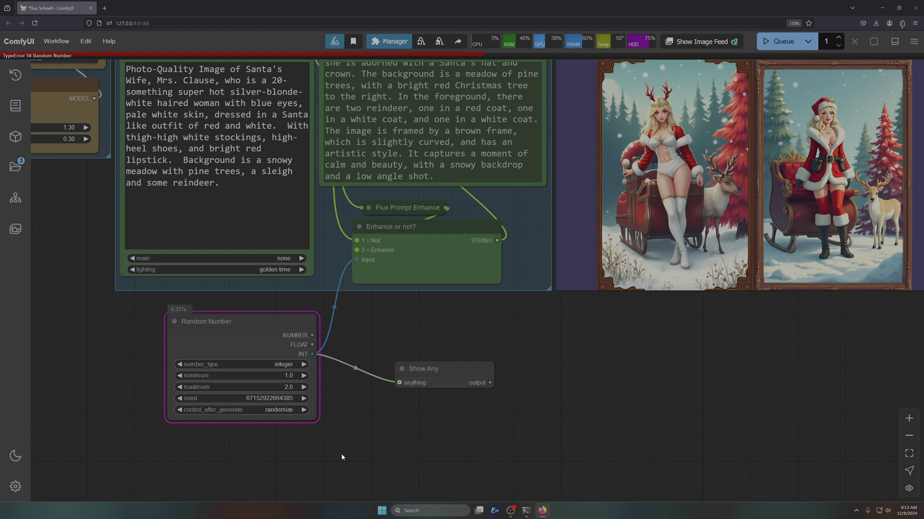
click(780, 43)
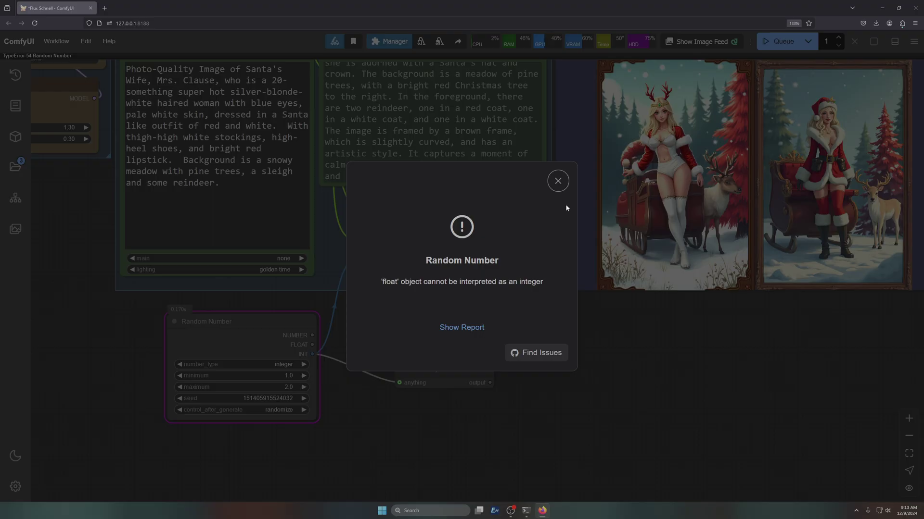
click(557, 182)
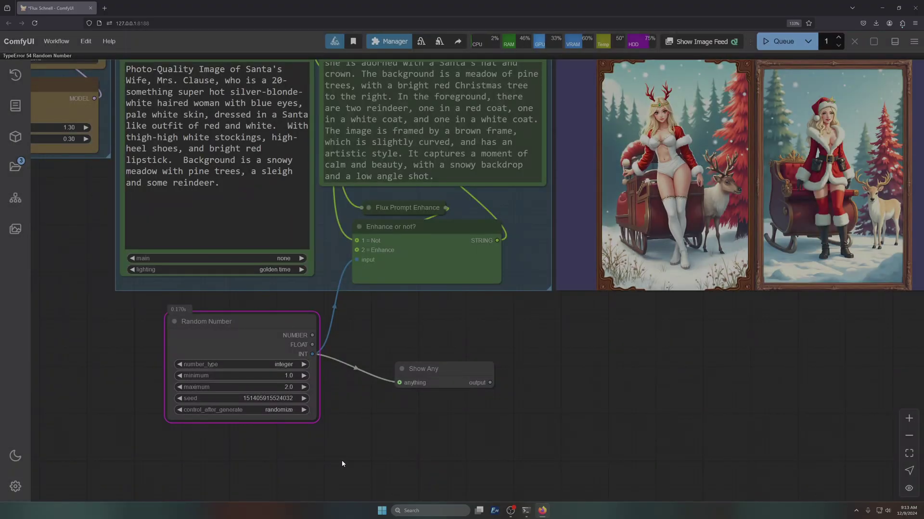
Set Random Number's number_type to float and queue the workflow again
click(221, 364)
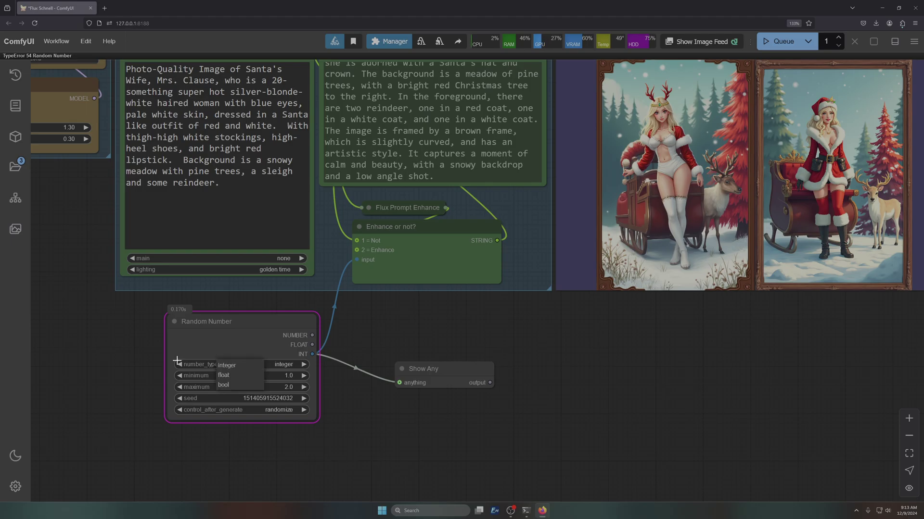
click(223, 376)
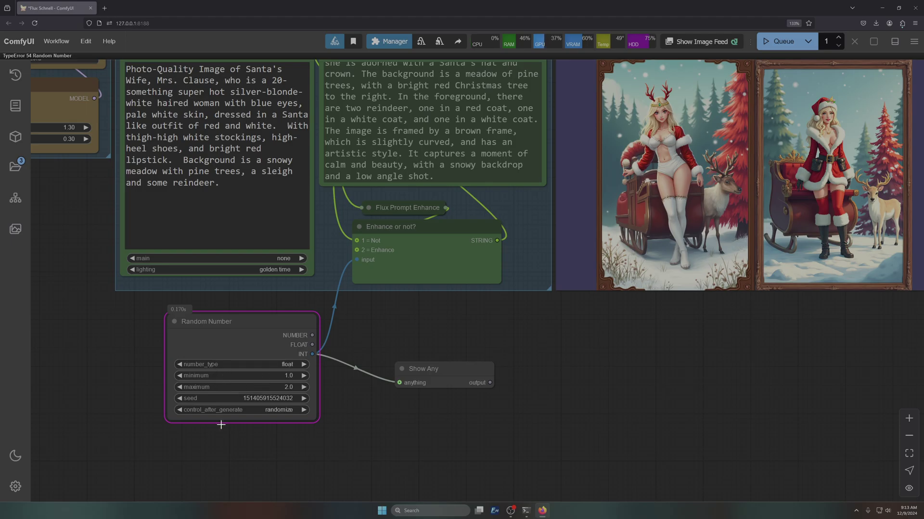
click(777, 43)
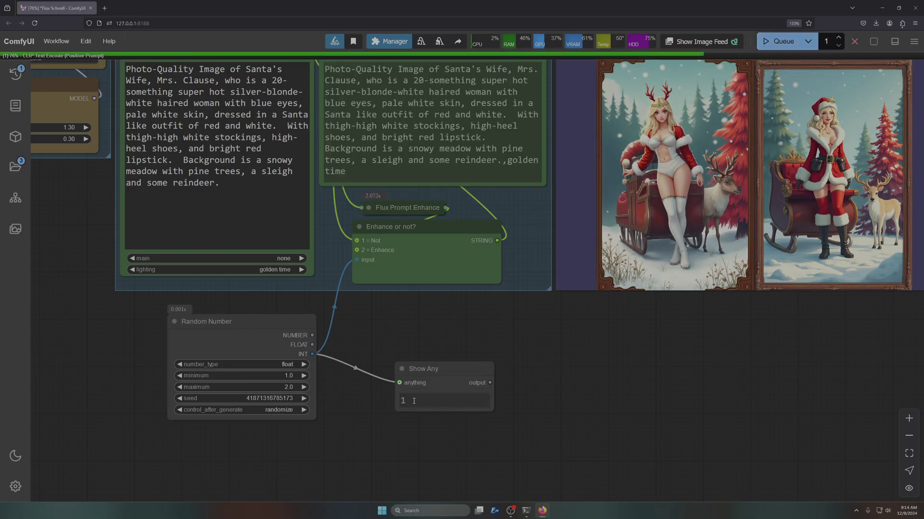
drag(402, 329, 387, 390)
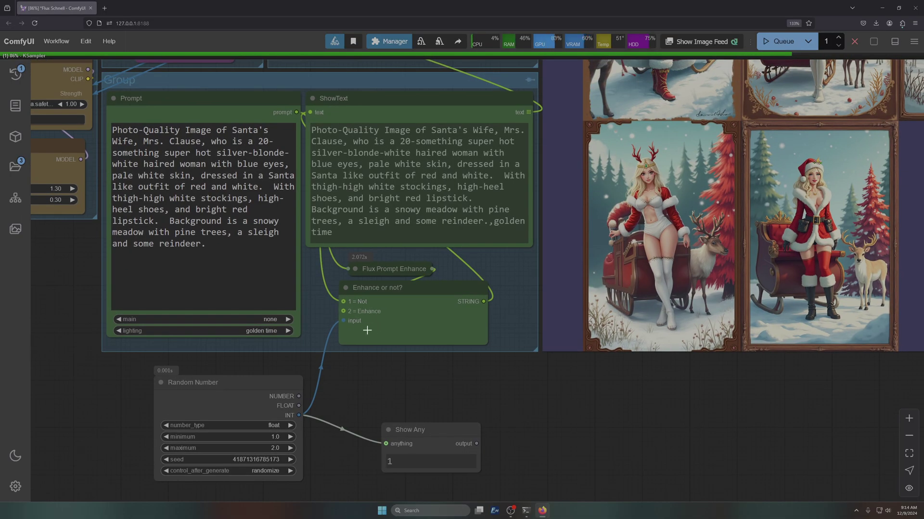
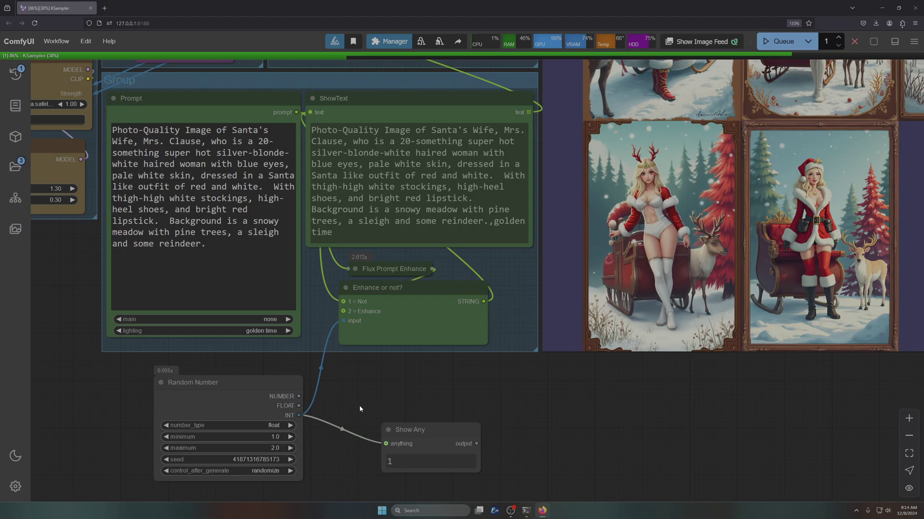
Lower the value in the Batch Size node above the Prompt node
scroll(447, 392, down, 3)
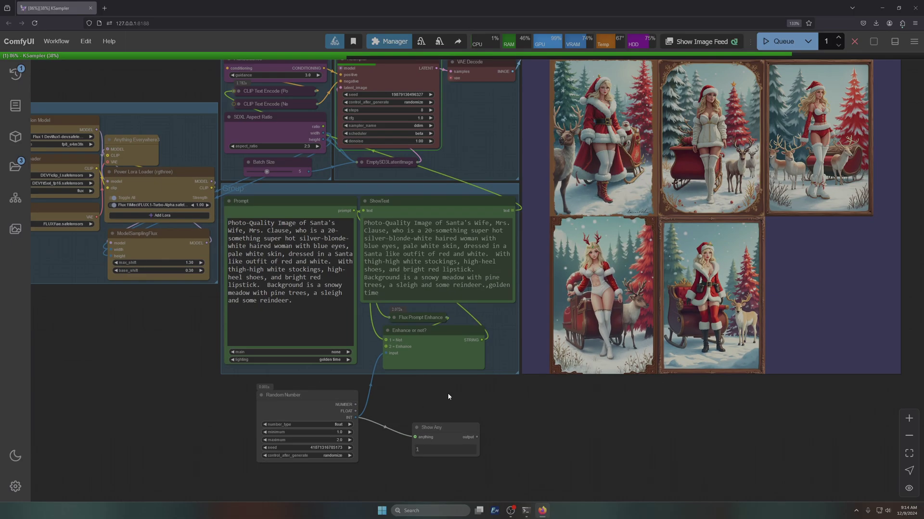
scroll(572, 448, up, 2)
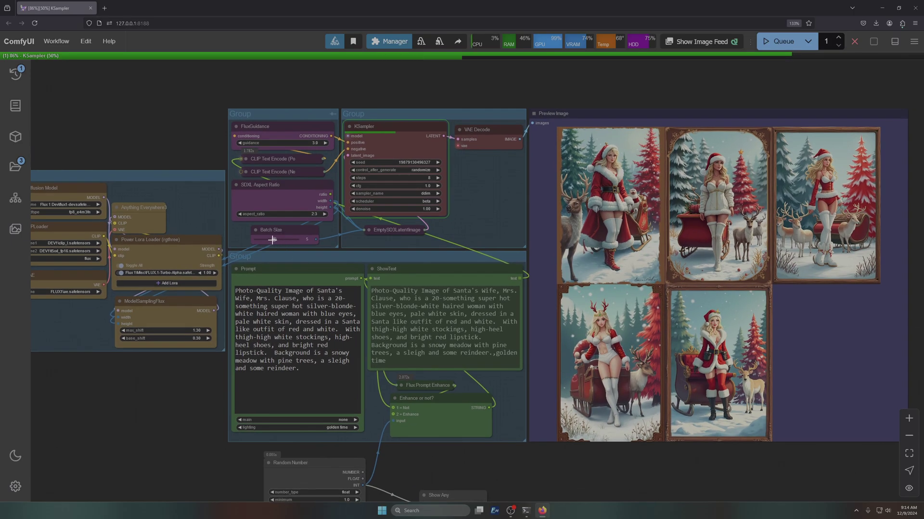
drag(272, 239, 260, 239)
Examine the framed, illustrated images from the enhanced prompt up close in the Preview Image node while the new batch generates
drag(770, 87, 420, 136)
scroll(365, 202, up, 4)
scroll(349, 201, up, 2)
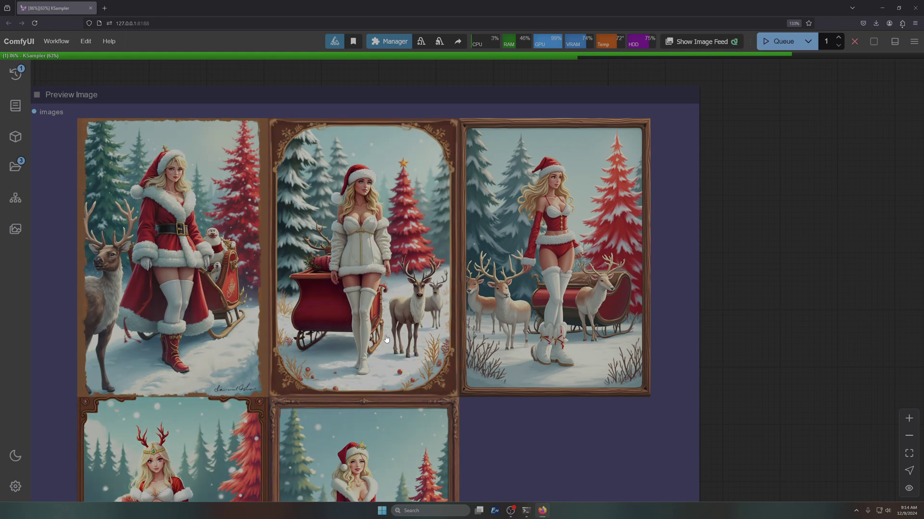
scroll(772, 378, down, 5)
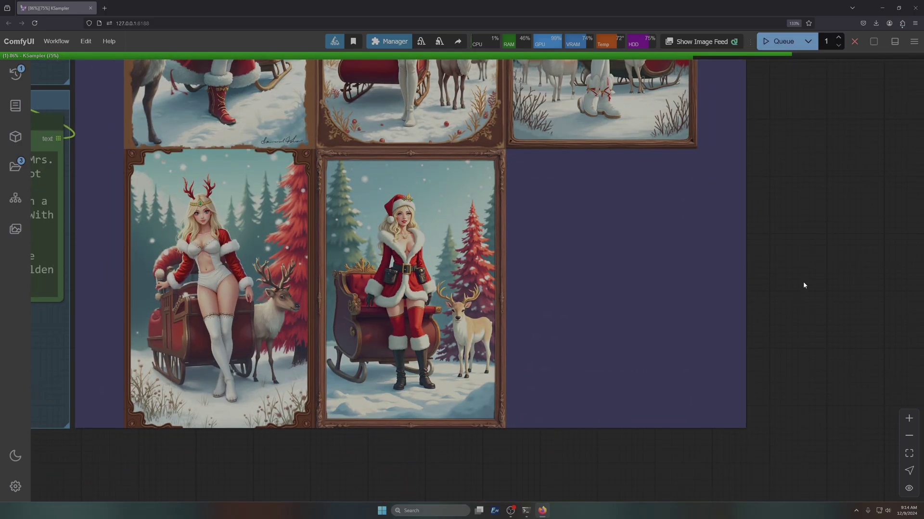
scroll(803, 281, up, 5)
scroll(508, 233, up, 5)
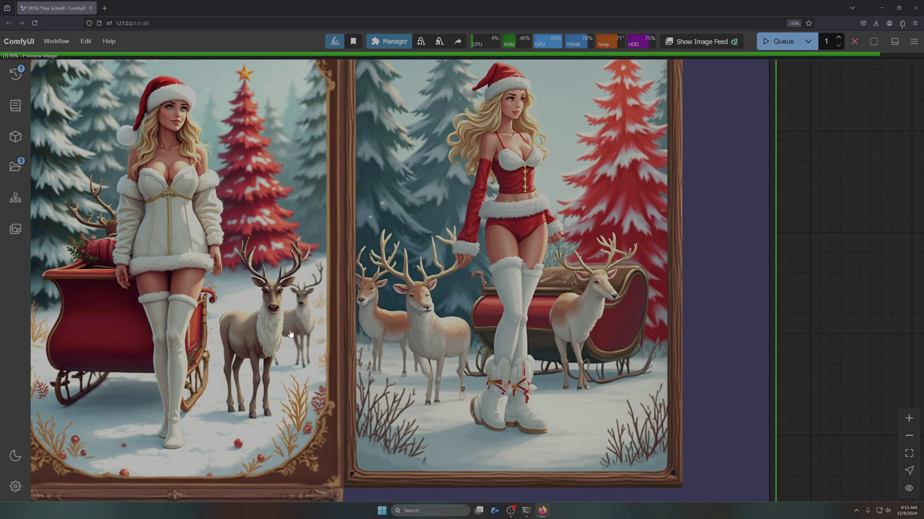
scroll(290, 333, down, 6)
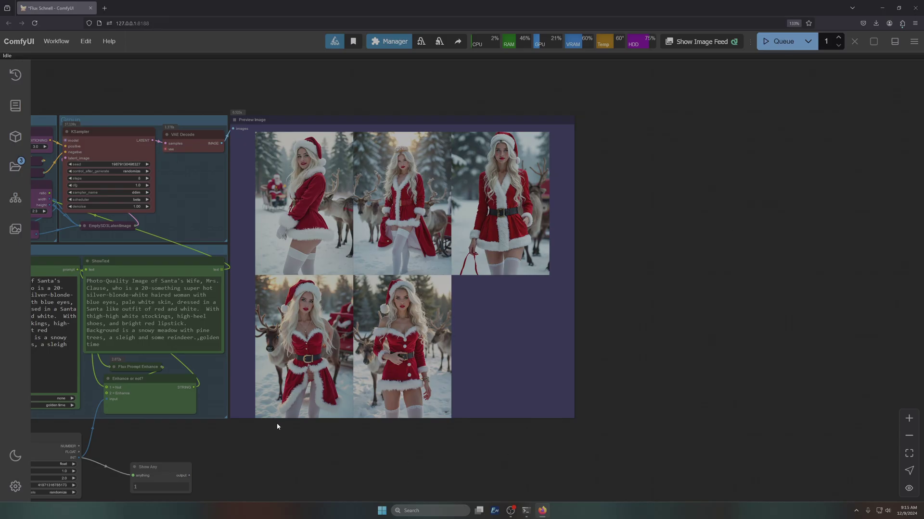
Queue another generation with a new random number and bring Show Any, ShowText and the preview into view together
drag(317, 456, 618, 372)
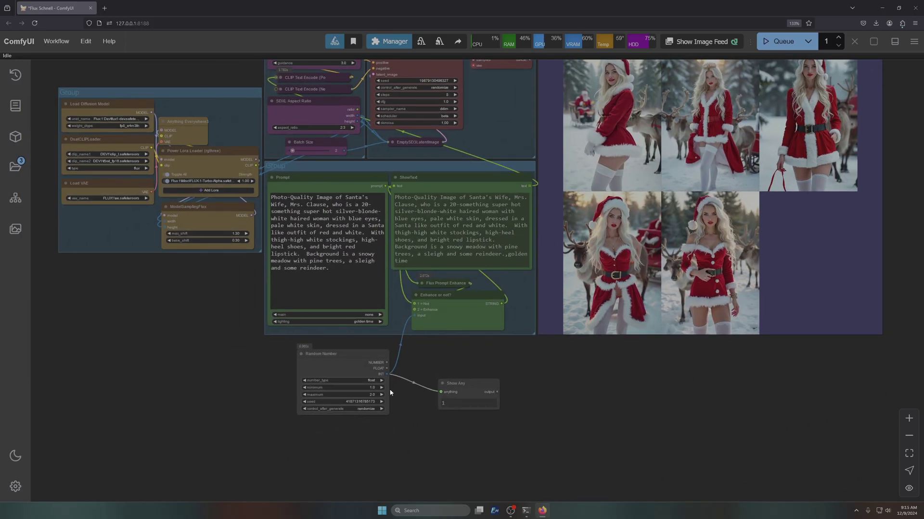
click(779, 41)
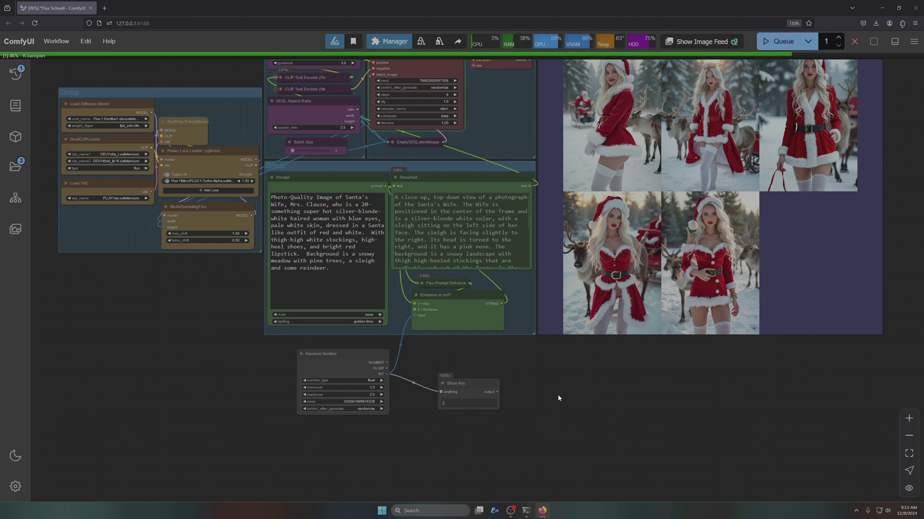
drag(558, 394, 428, 482)
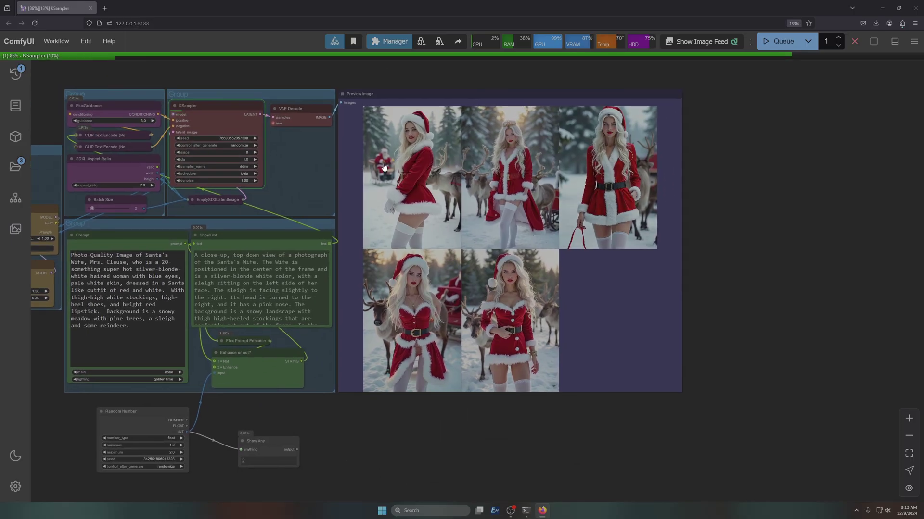
Inspect the images generated from the original prompt up close, checking the figures, reindeer, sleigh and background
scroll(521, 284, up, 6)
scroll(521, 284, up, 2)
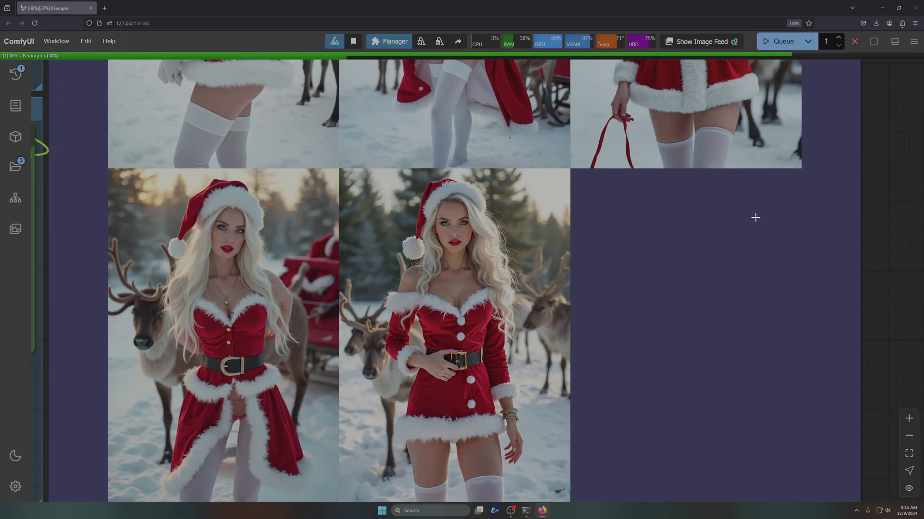
drag(881, 181, 811, 388)
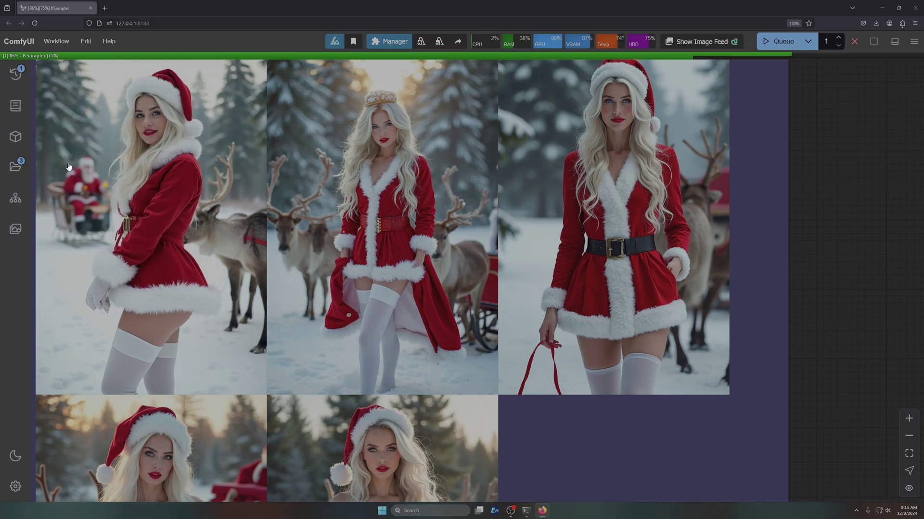
scroll(816, 168, down, 5)
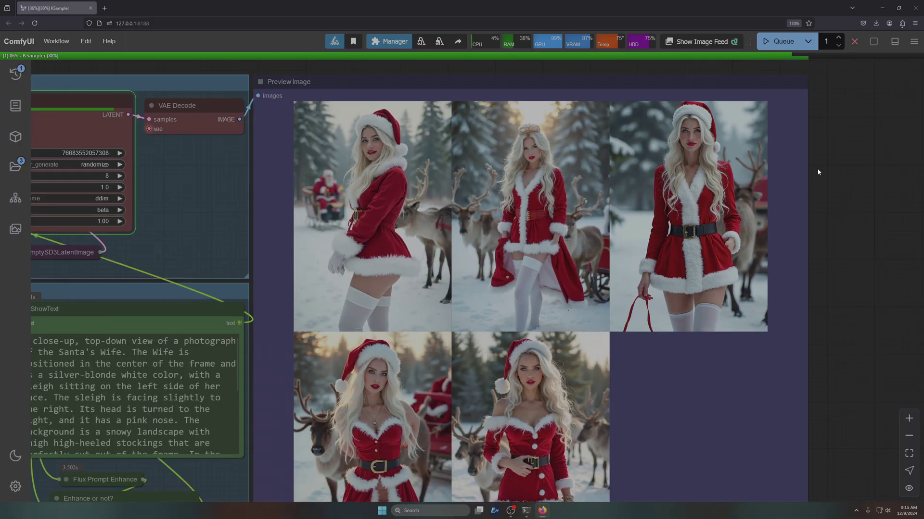
Inspect the two snowy sleigh images up close in Preview Image and check them against the ShowText prompt and Show Any value
drag(114, 362, 149, 280)
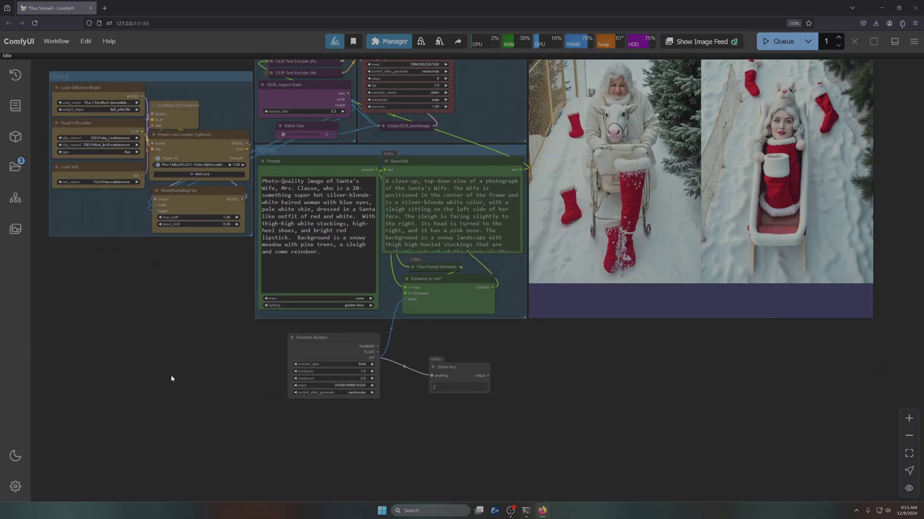
drag(692, 372, 307, 502)
scroll(265, 294, up, 7)
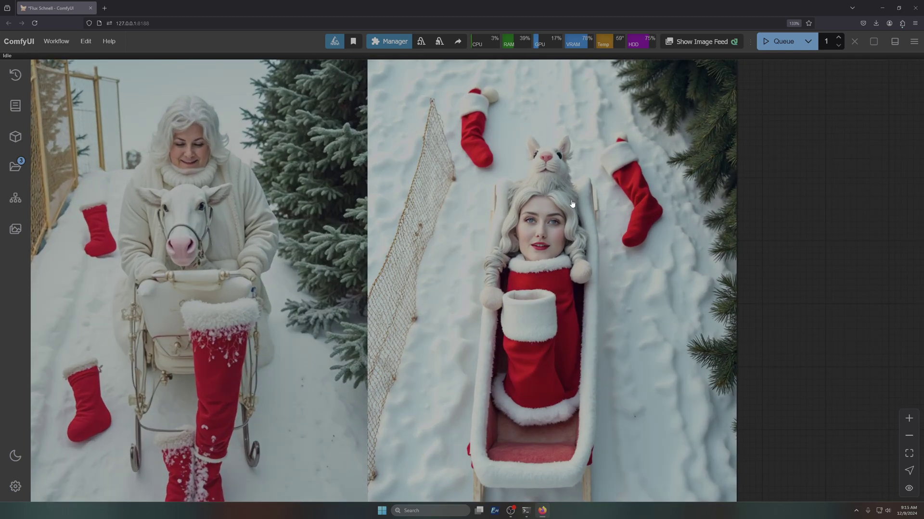
scroll(497, 390, down, 7)
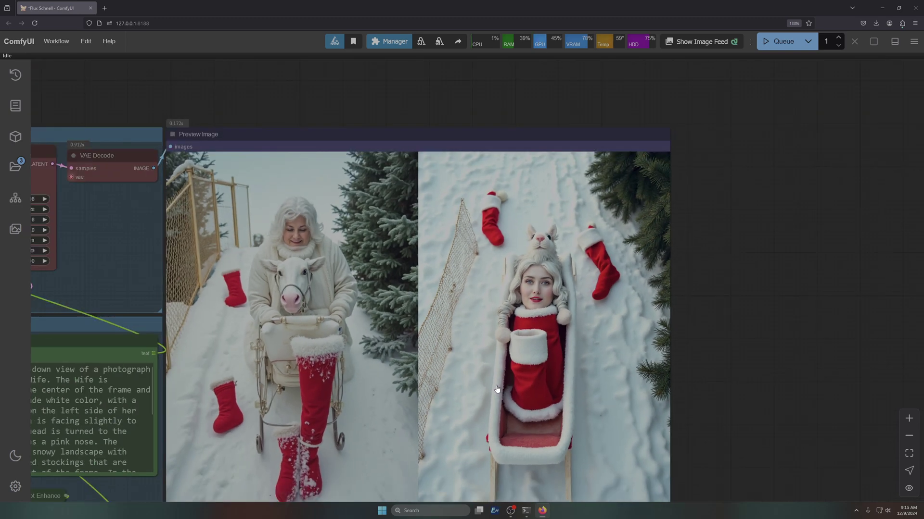
drag(707, 371, 768, 222)
drag(383, 454, 555, 379)
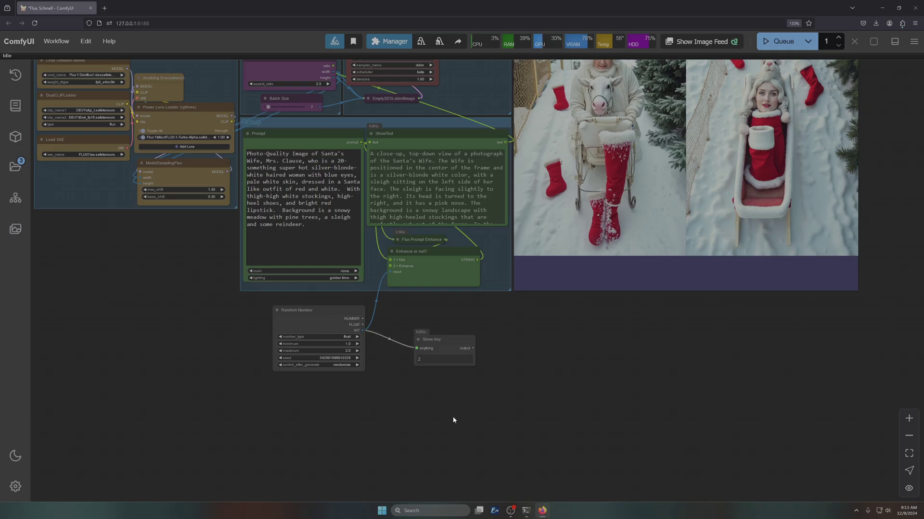
Queue another generation and look over the whole workflow and its preview while it runs
click(779, 41)
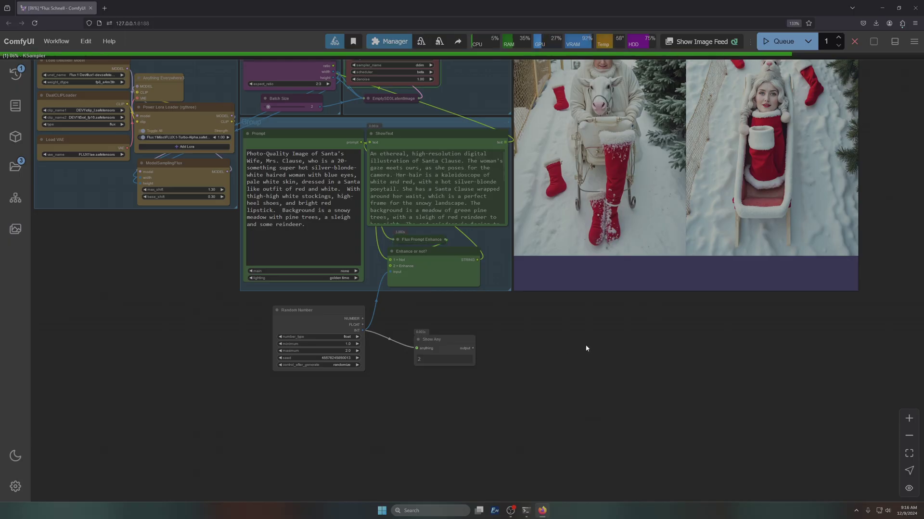
scroll(585, 346, down, 4)
drag(336, 369, 177, 374)
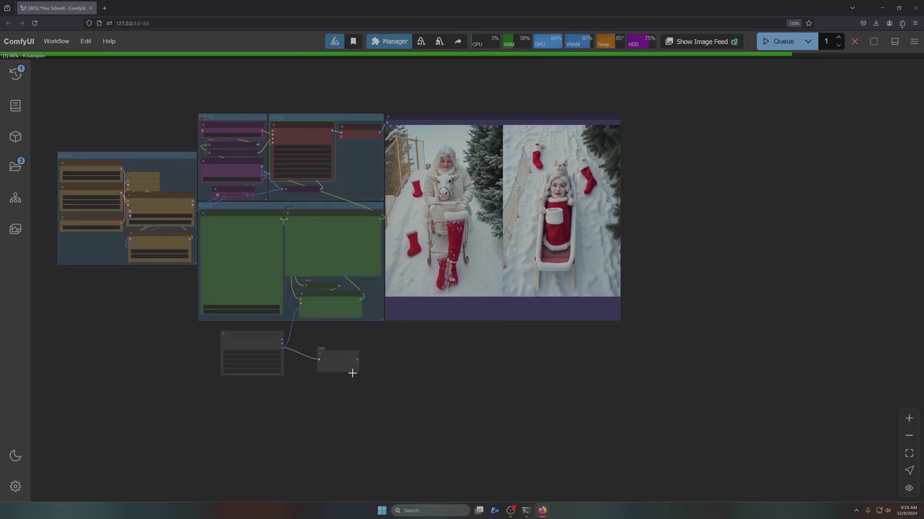
scroll(467, 99, up, 4)
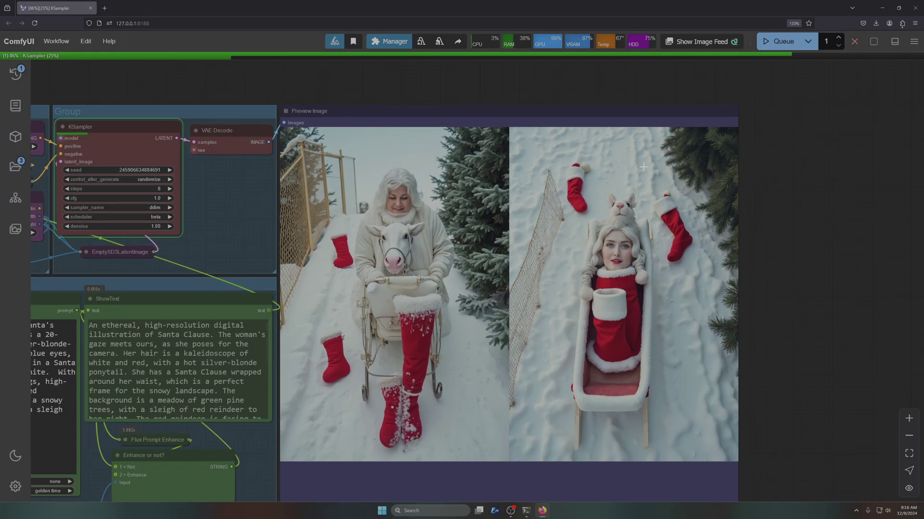
scroll(763, 251, down, 5)
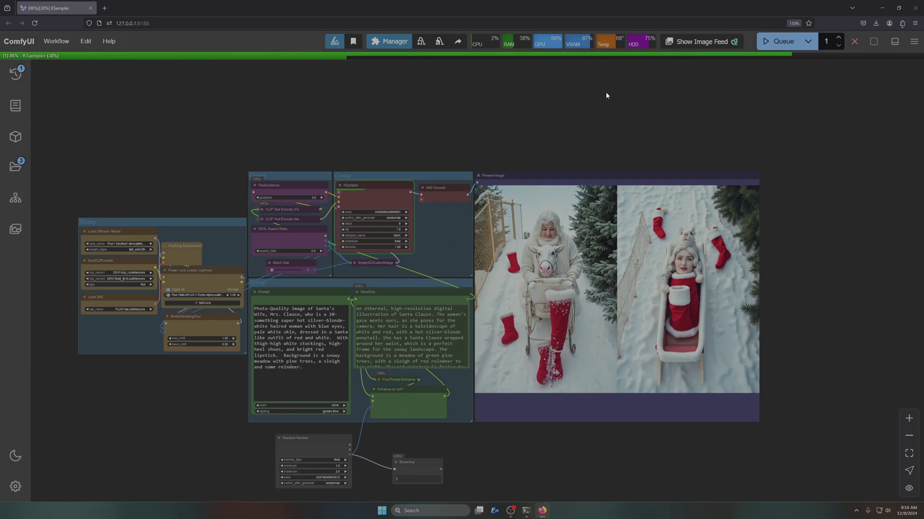
Search the node library for "upsc" and add a CR Upscale Image node above the Preview Image node
double_click(613, 90)
text(upsc)
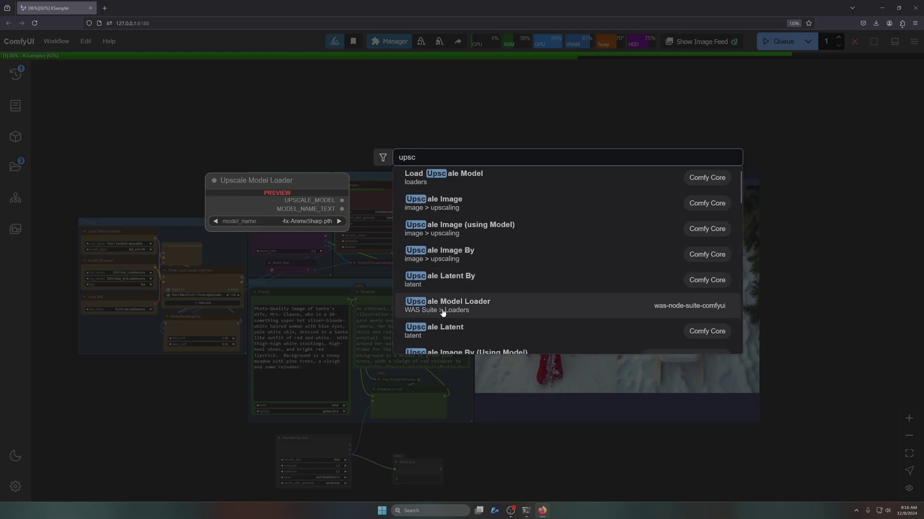
scroll(443, 310, down, 2)
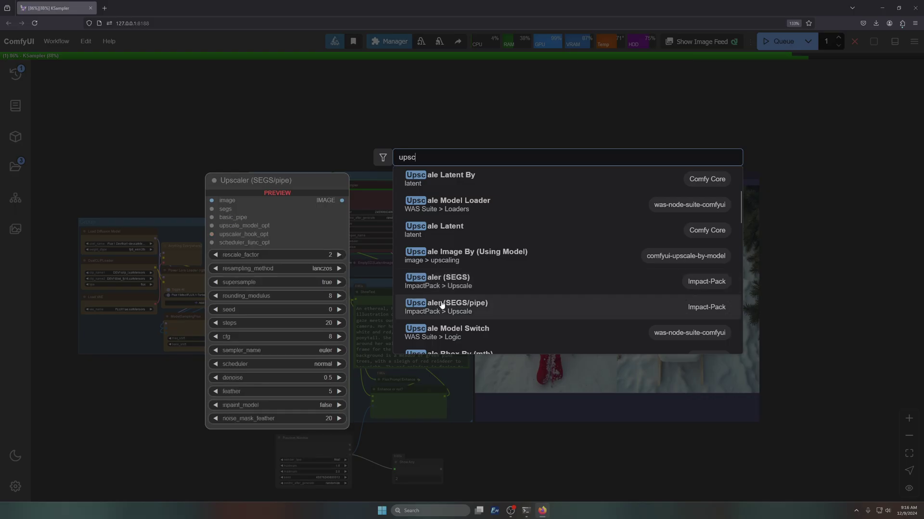
scroll(439, 329, down, 2)
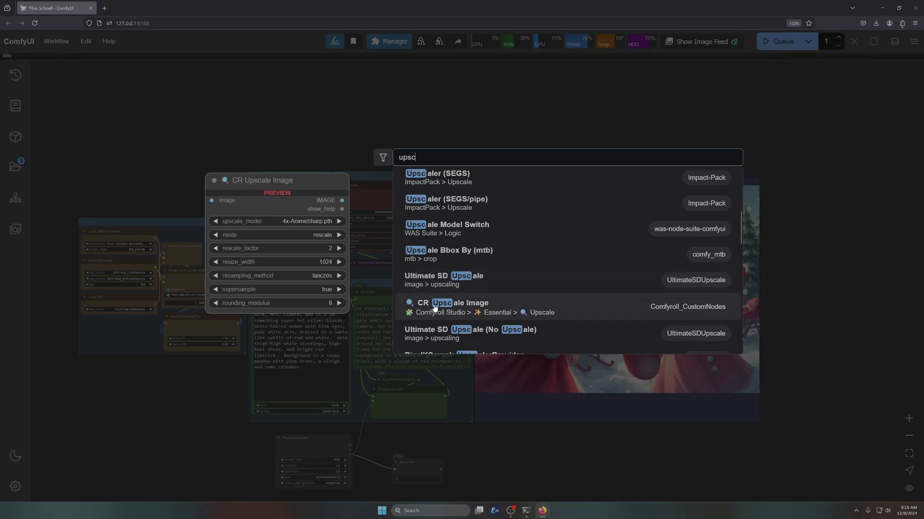
click(435, 308)
drag(797, 191, 603, 245)
drag(454, 133, 308, 133)
scroll(263, 218, up, 7)
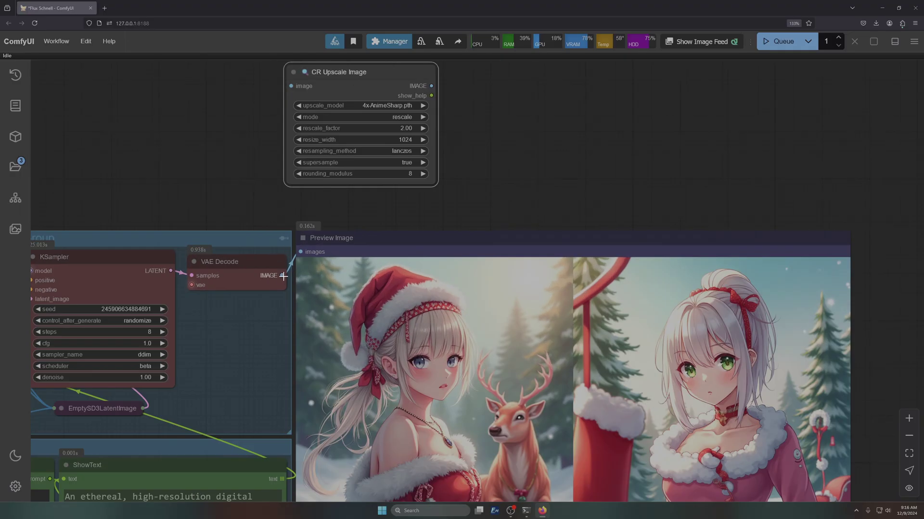
Wire CR Upscale Image between VAE Decode and Preview Image, using 4xRealWebPhoto_v4_dat2.pth as its upscale model
drag(283, 275, 291, 86)
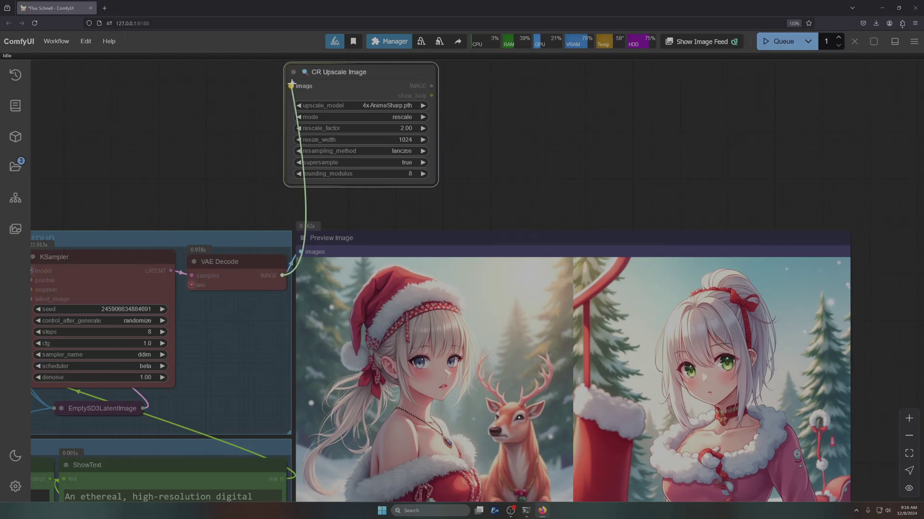
click(371, 105)
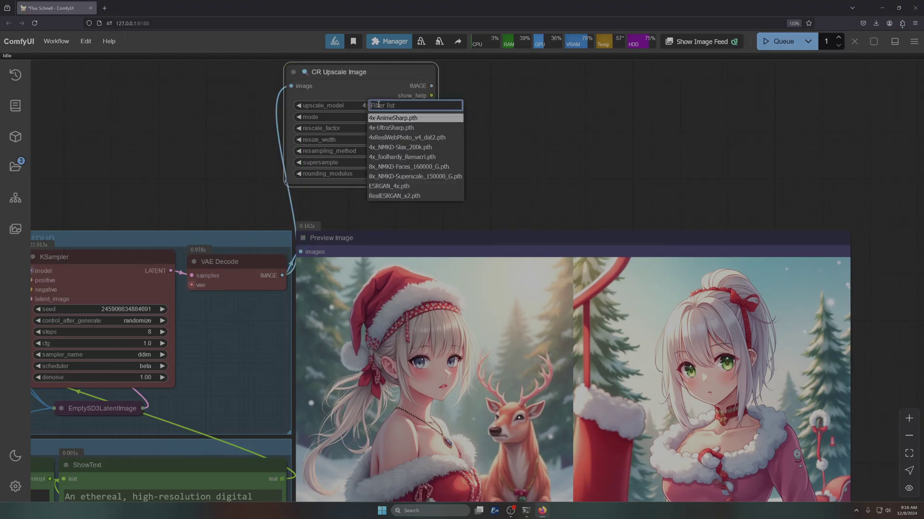
click(443, 139)
drag(475, 158, 495, 139)
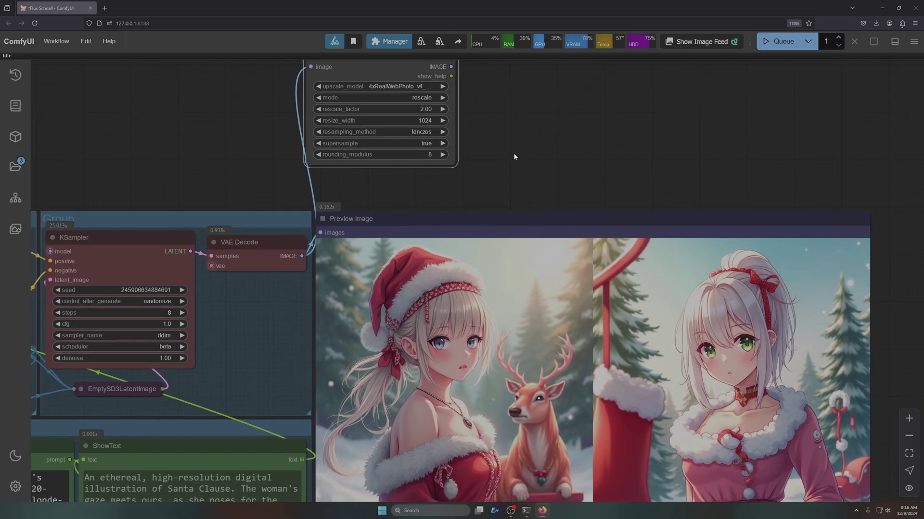
drag(452, 67, 320, 233)
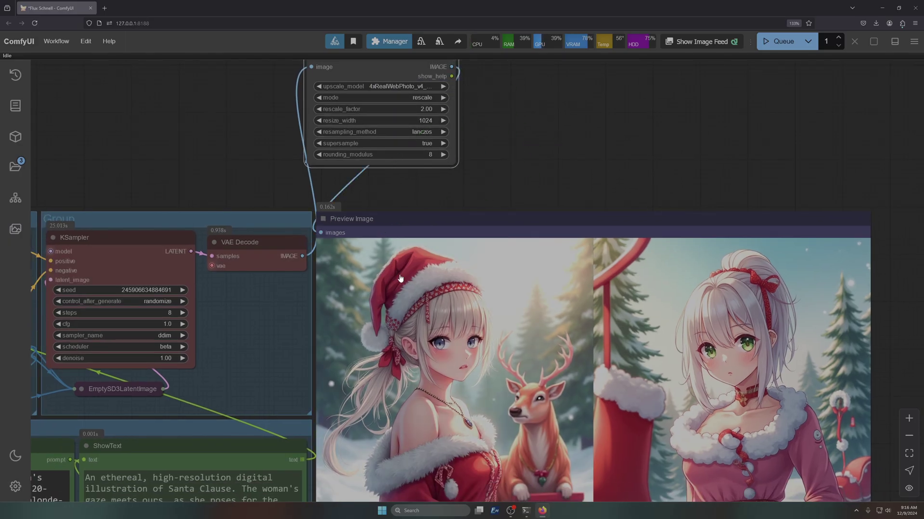
Queue a generation through the upscaler and check the ShowText prompt and Show Any value while it runs
scroll(629, 161, down, 4)
drag(629, 162, 471, 120)
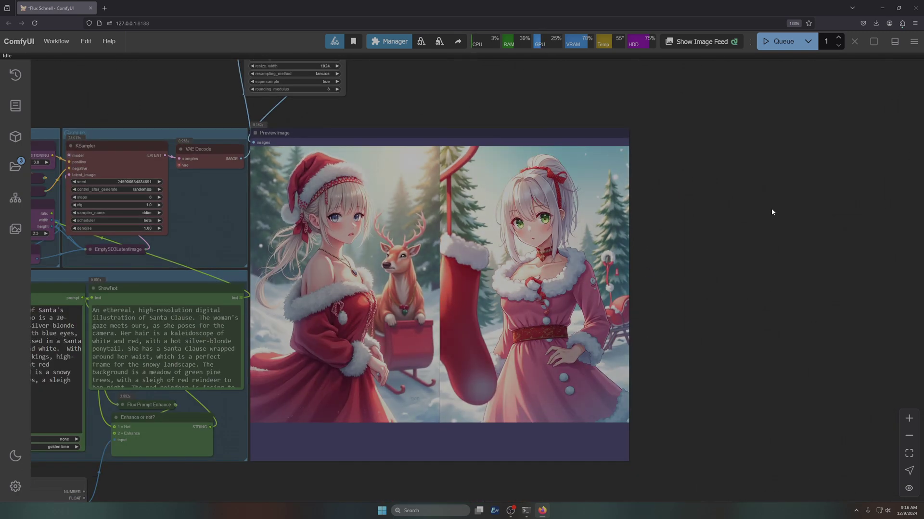
drag(477, 87, 506, 210)
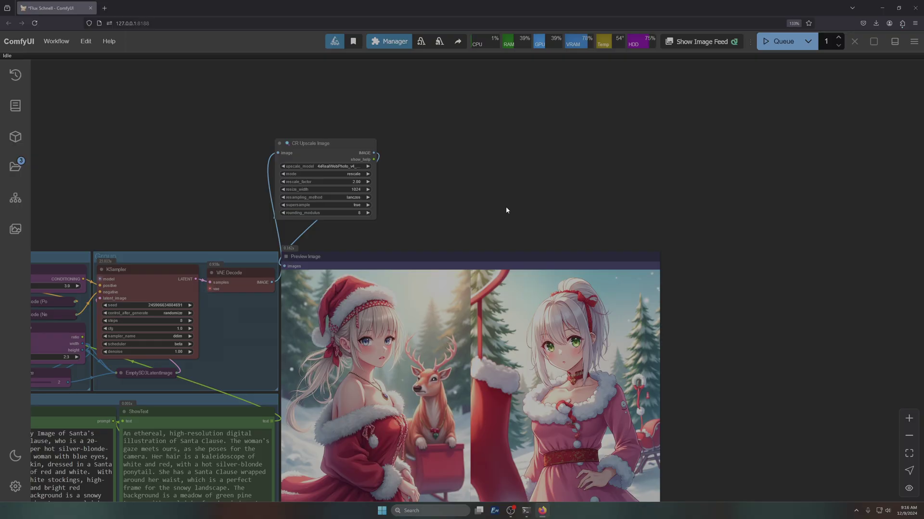
click(778, 43)
scroll(508, 216, down, 6)
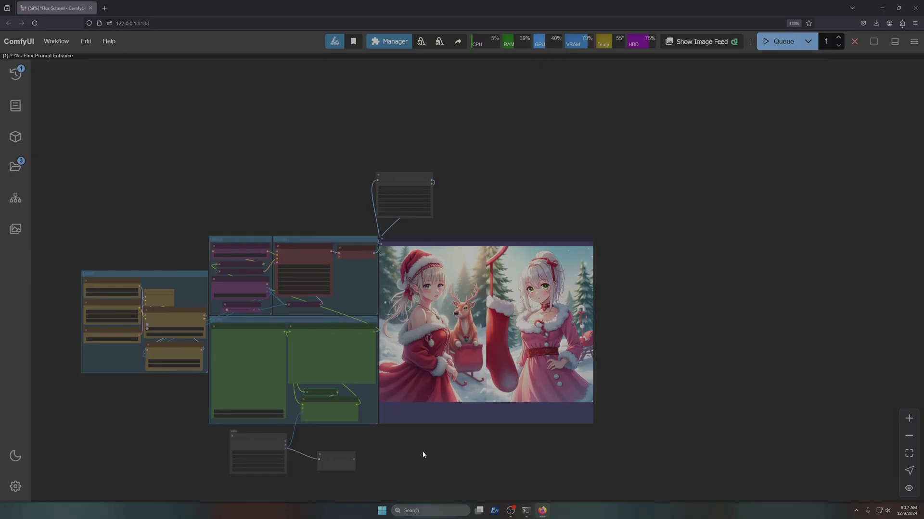
drag(393, 458, 407, 384)
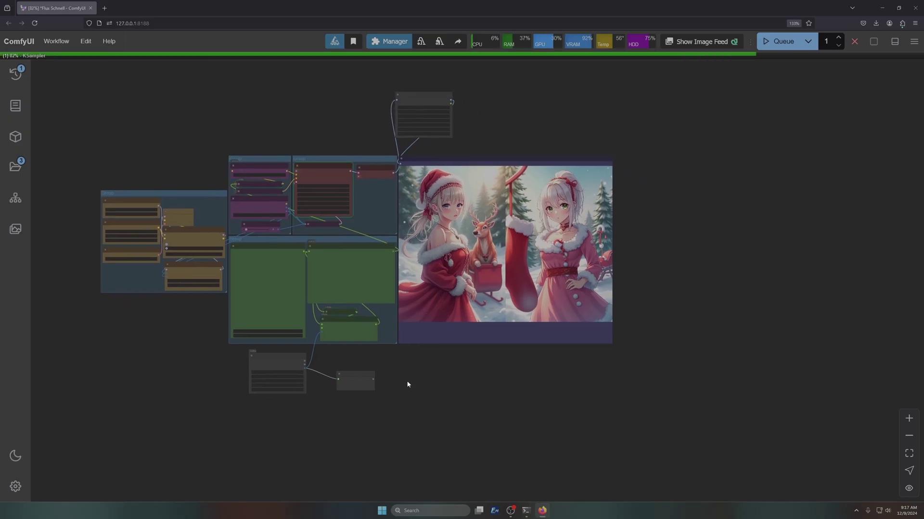
scroll(236, 387, up, 5)
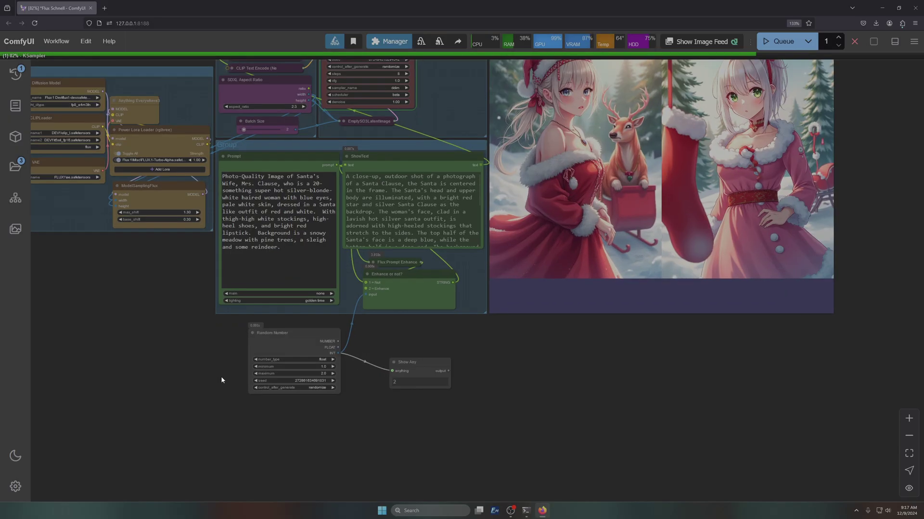
drag(529, 366, 371, 458)
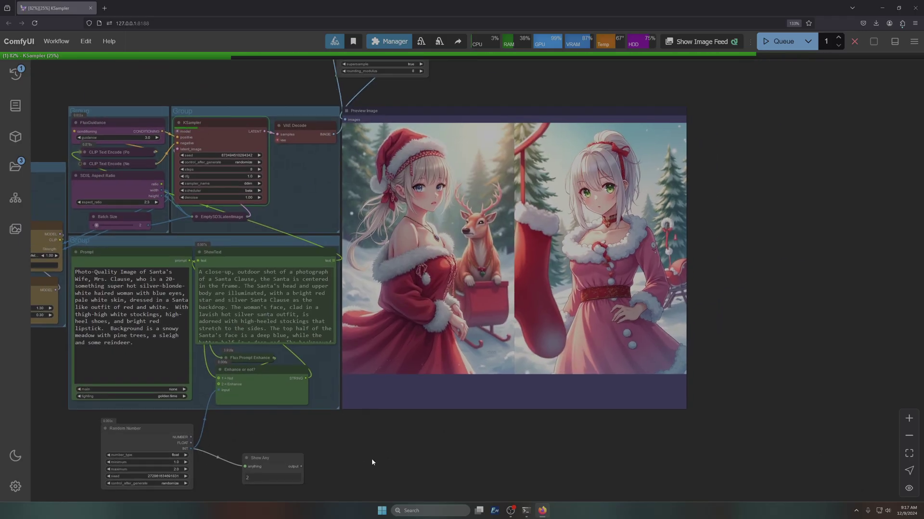
scroll(372, 458, down, 3)
scroll(371, 458, up, 2)
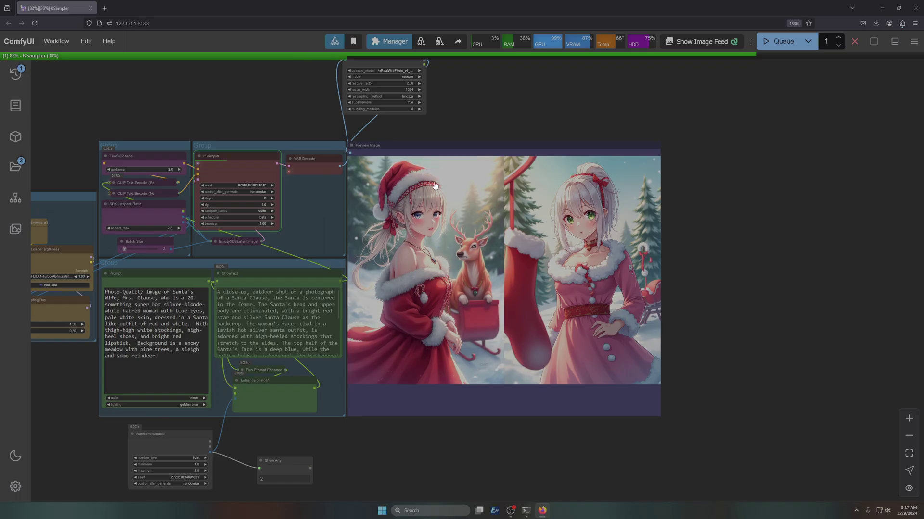
Shift Preview Image away, widen the KSampler group into the gap, and place CR Upscale Image inside it beside VAE Decode
drag(427, 147, 536, 151)
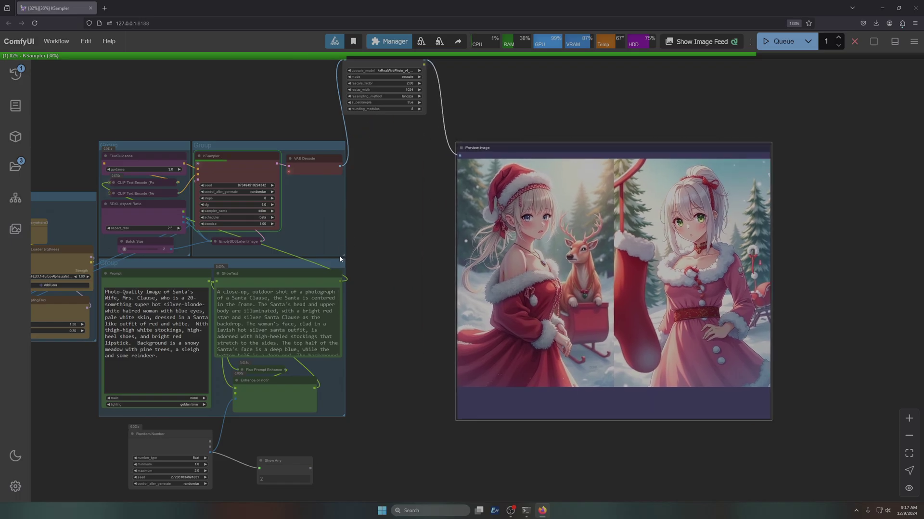
drag(342, 256, 445, 256)
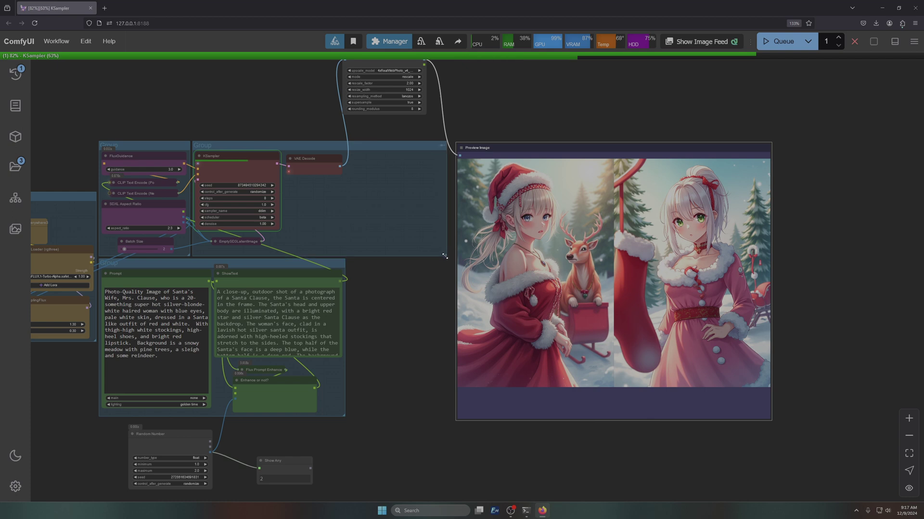
scroll(501, 119, up, 2)
drag(386, 99, 392, 222)
Color the CR Upscale Image node red to match the other nodes in its group
right_click(392, 222)
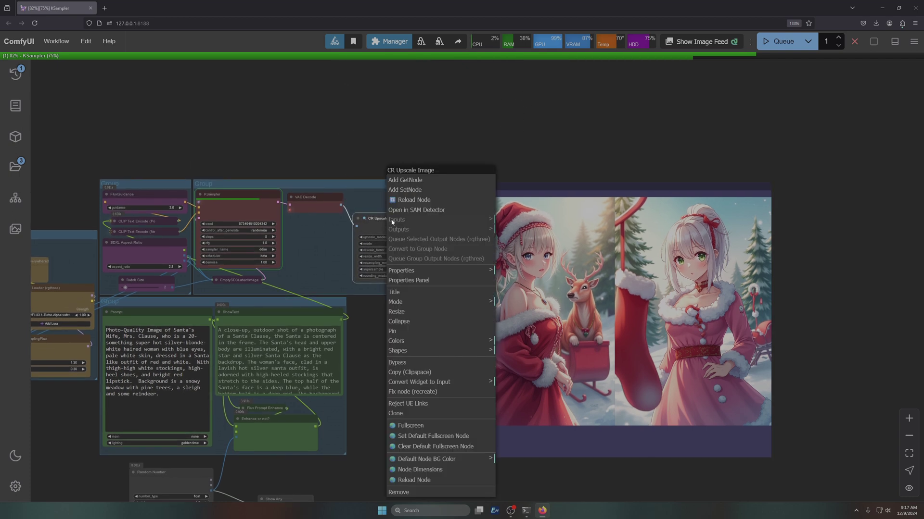
mouse_move(414, 341)
click(514, 350)
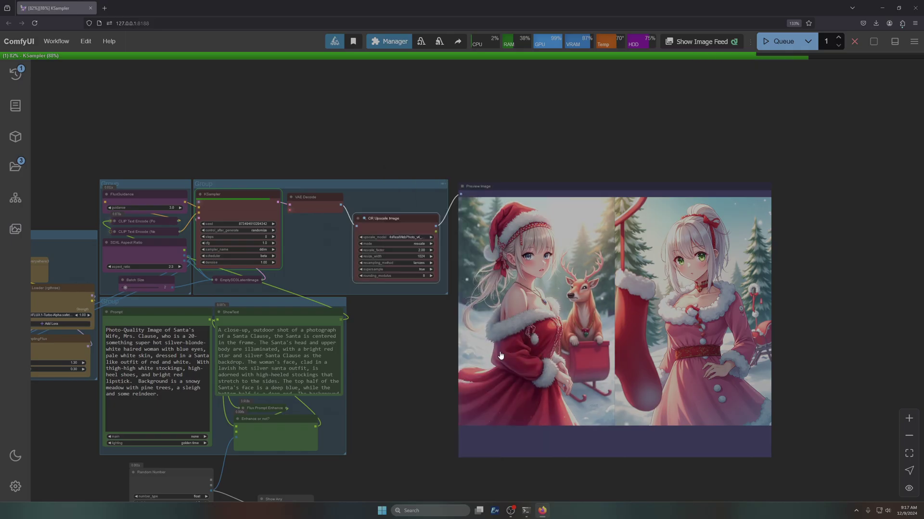
Widen the prompt group to match the group above and move Random Number and Show Any inside it beside ShowText
drag(394, 398, 432, 289)
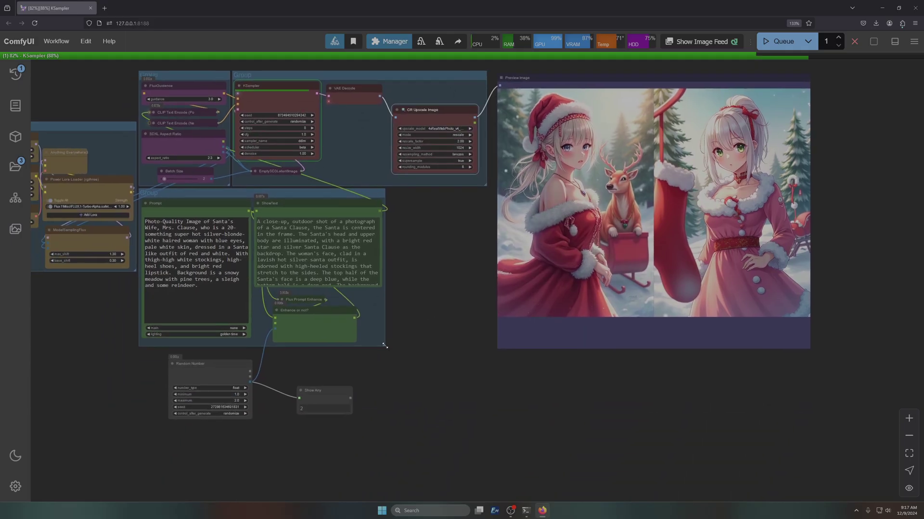
drag(387, 349, 486, 349)
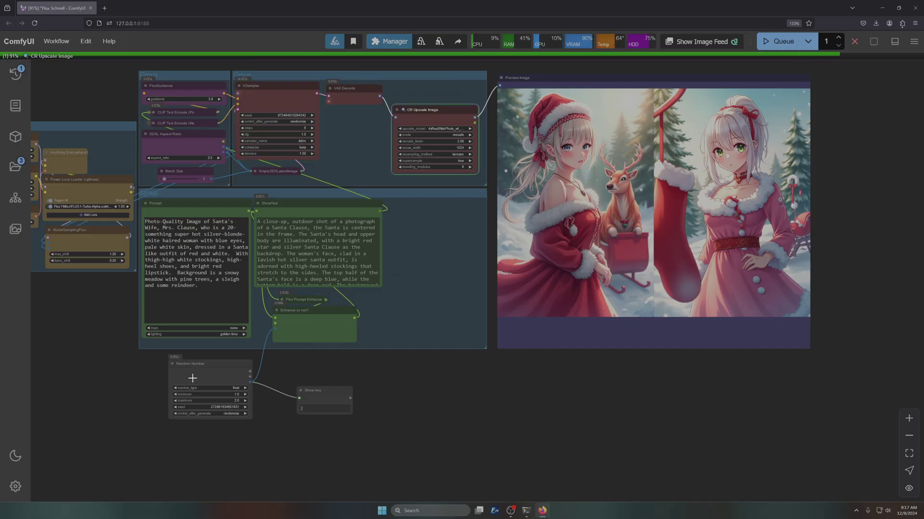
drag(188, 364, 414, 209)
drag(326, 390, 431, 277)
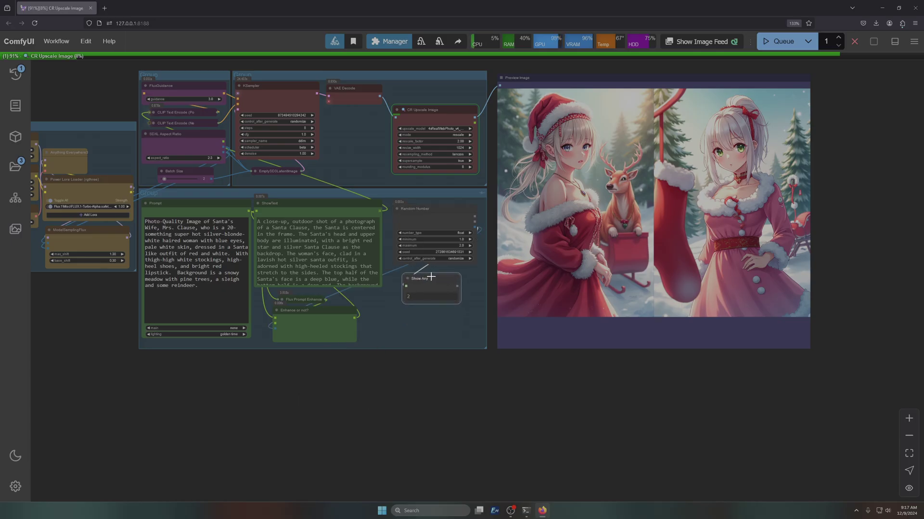
Color the Random Number and Show Any nodes green like the other prompt nodes
right_click(434, 211)
mouse_move(446, 322)
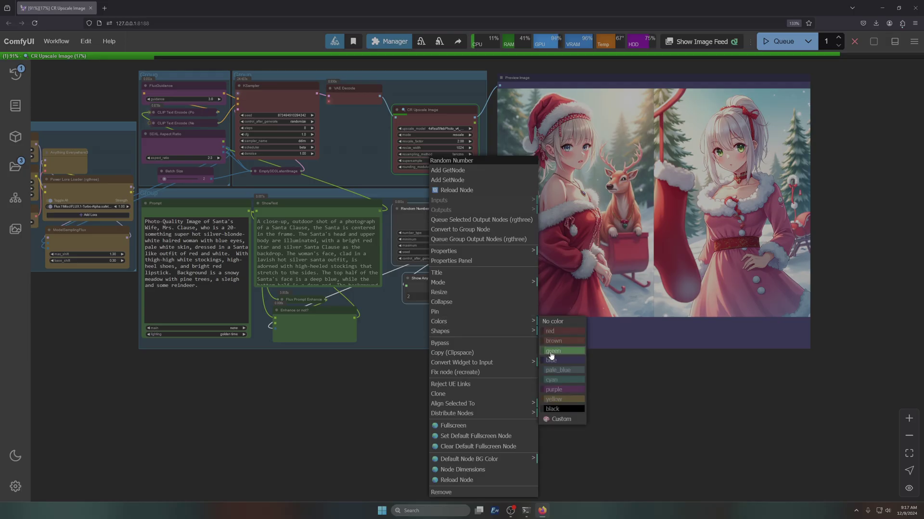
click(551, 355)
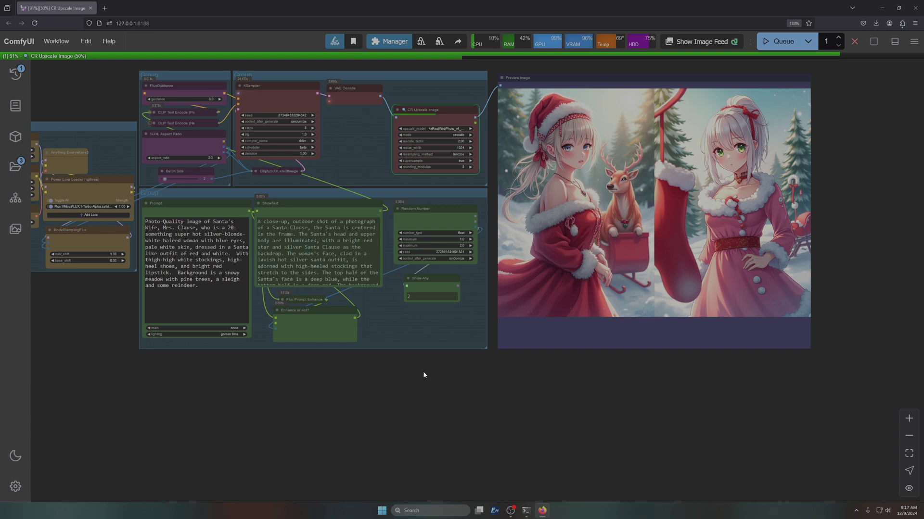
scroll(353, 387, up, 5)
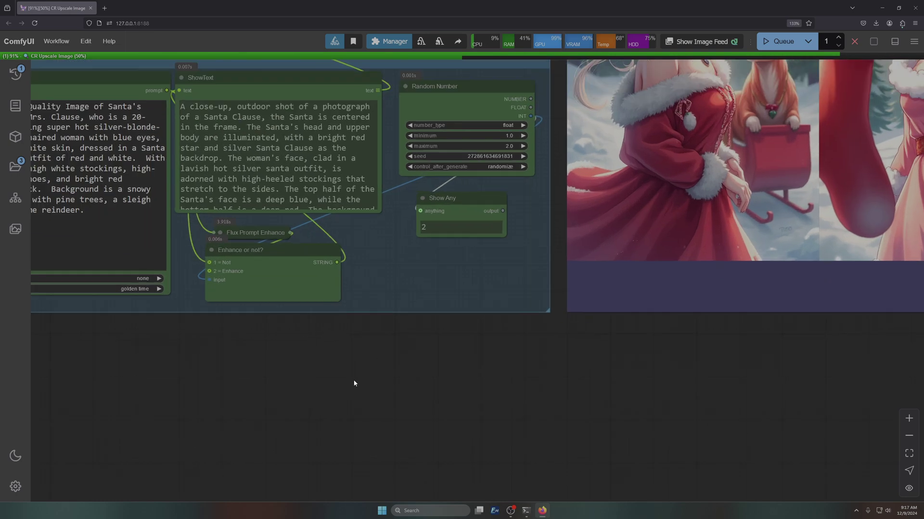
drag(420, 336, 423, 374)
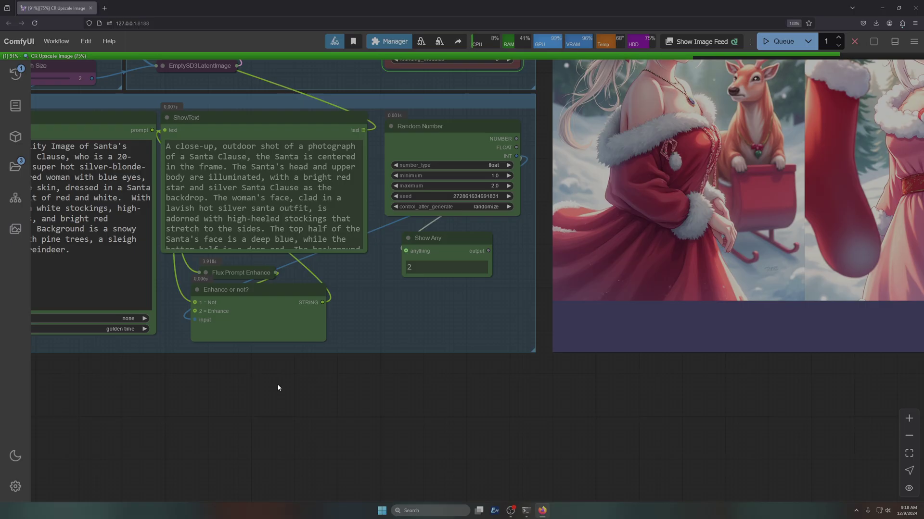
scroll(278, 386, down, 4)
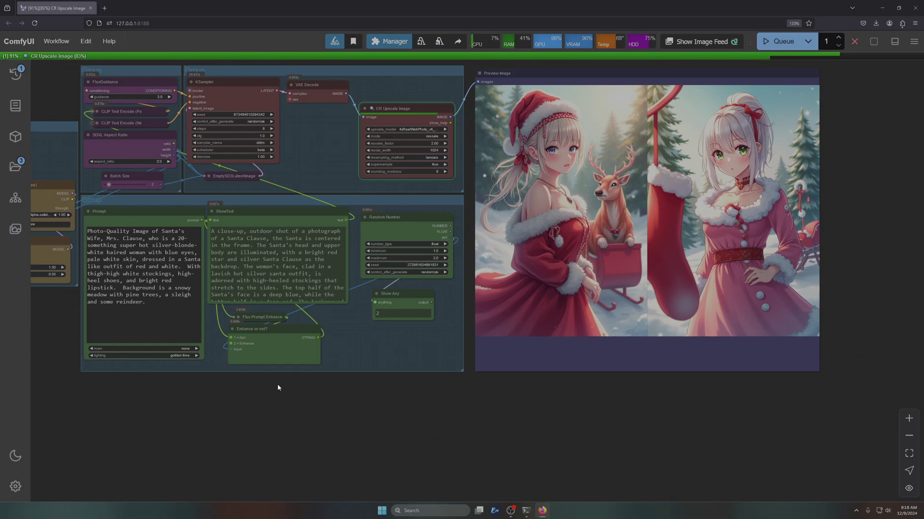
Move the Preview Image node flush against the KSampler group, aligning its top edge with the group's
scroll(278, 387, down, 2)
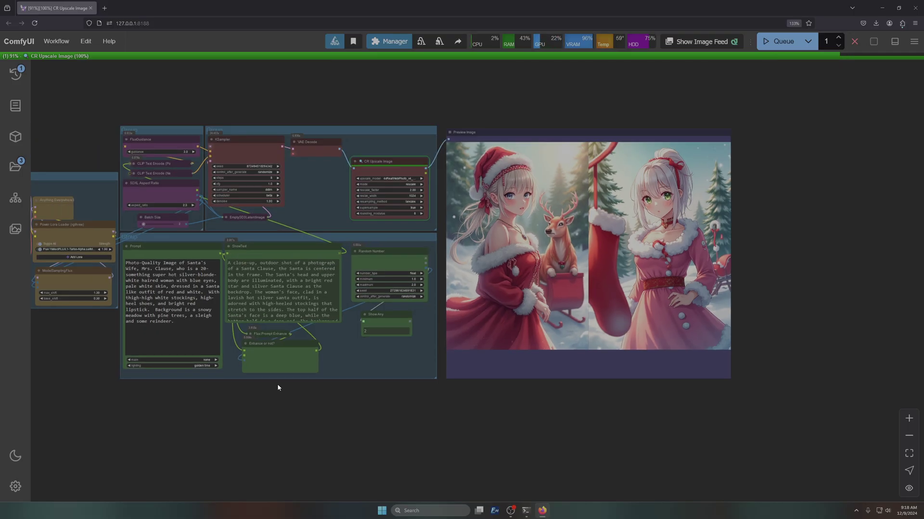
scroll(506, 93, up, 6)
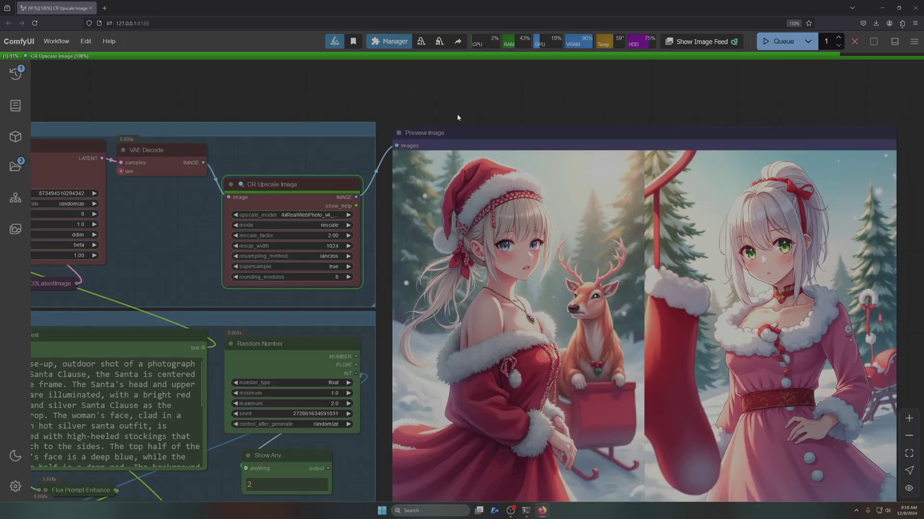
drag(435, 139, 417, 132)
scroll(414, 264, down, 4)
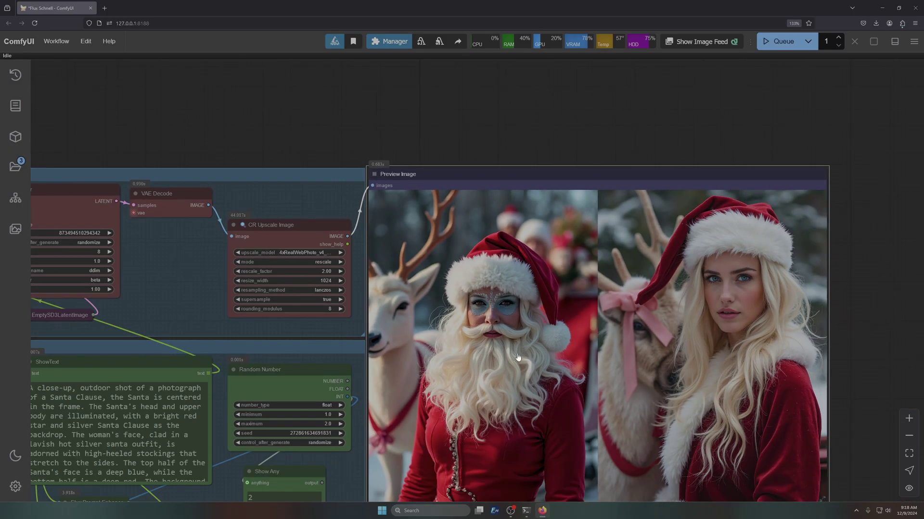
Examine both upscaled Santa images in Preview Image at close range for facial and hair detail
scroll(500, 325, up, 9)
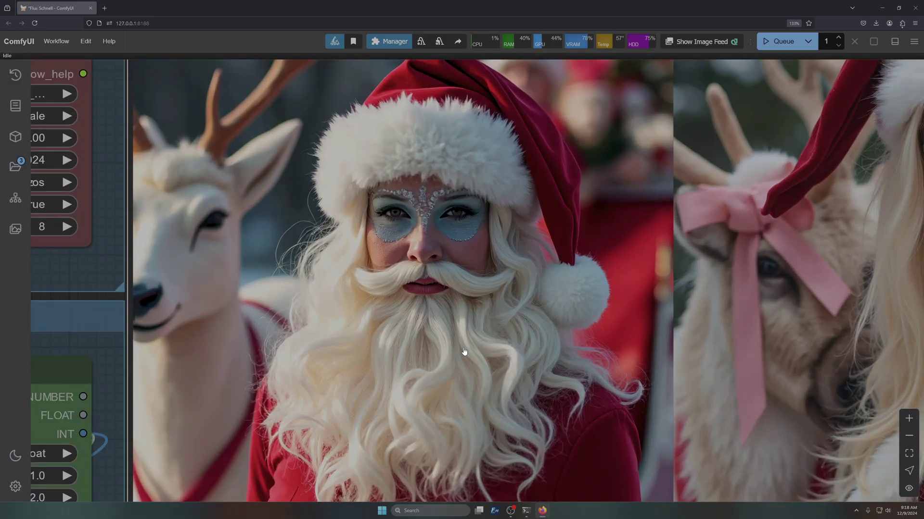
scroll(464, 351, down, 8)
scroll(778, 342, up, 6)
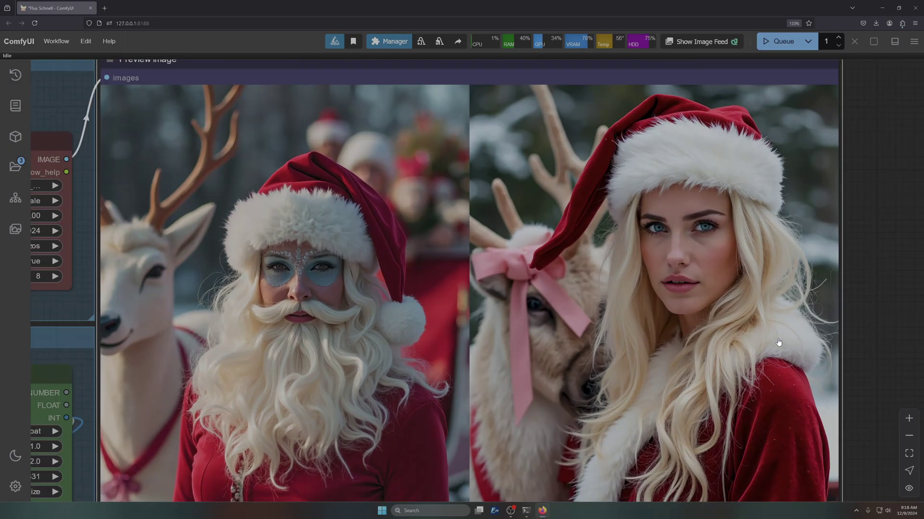
scroll(778, 342, down, 10)
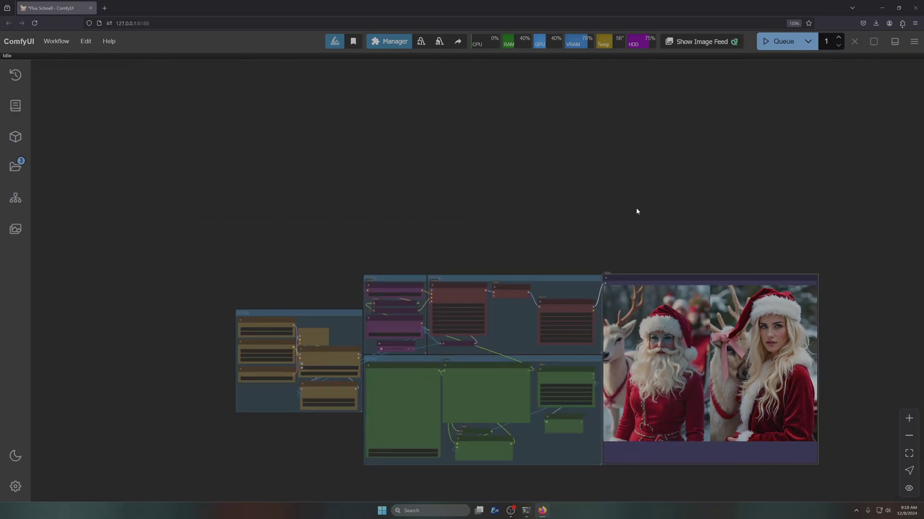
drag(636, 210, 467, 147)
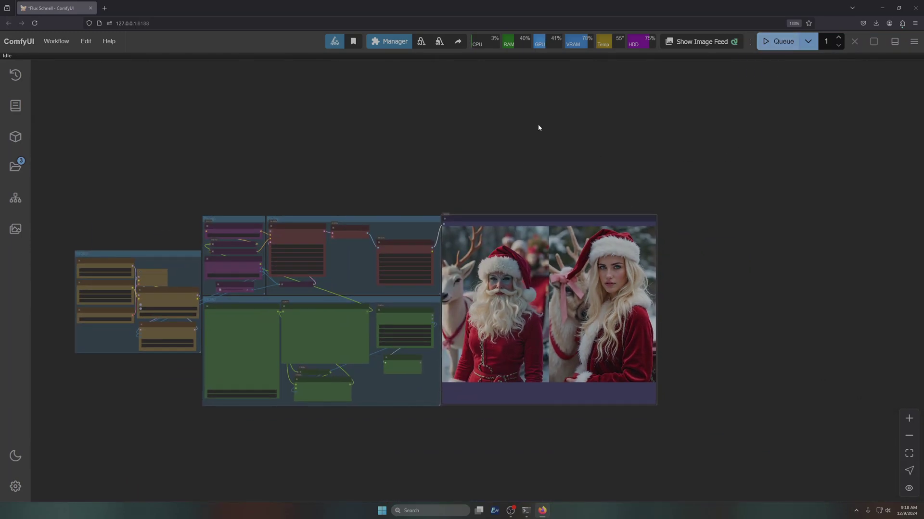
Queue another single test generation and bring the whole workflow into view while it runs
scroll(427, 157, up, 5)
click(762, 38)
scroll(418, 76, down, 5)
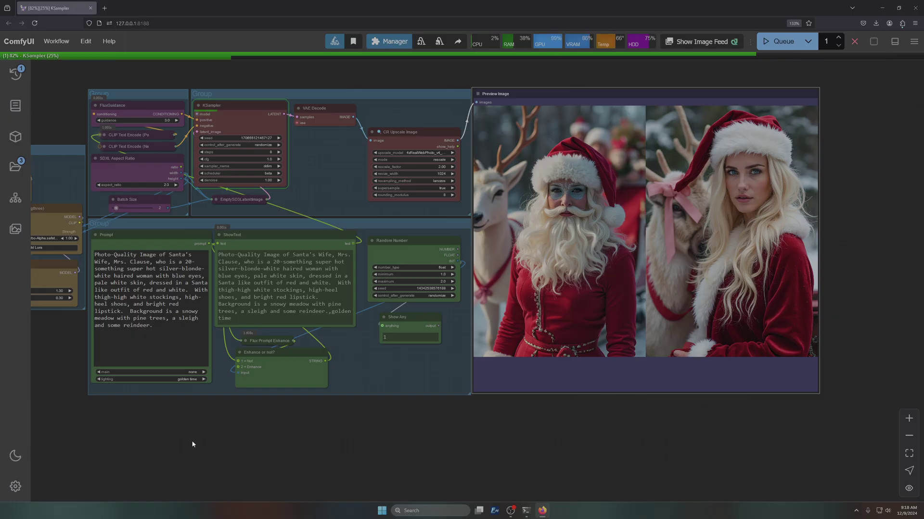
drag(192, 441, 292, 440)
scroll(293, 441, down, 3)
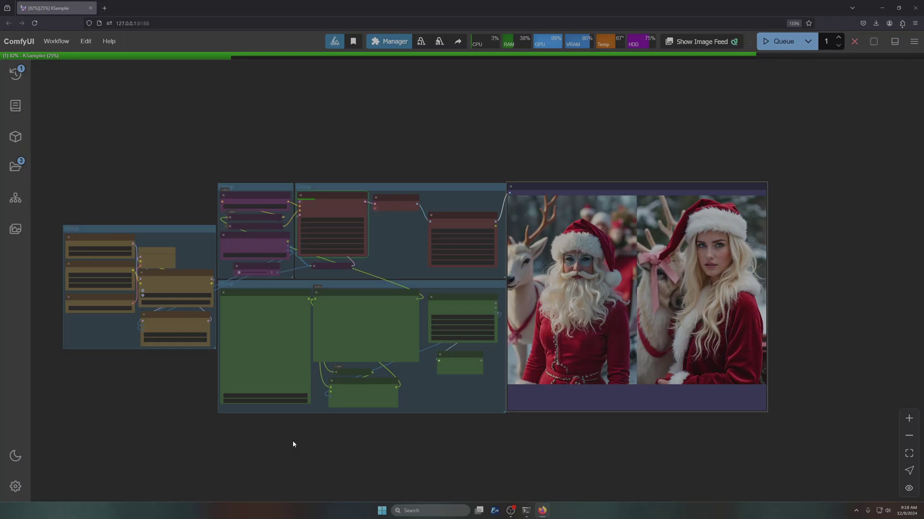
scroll(293, 440, up, 2)
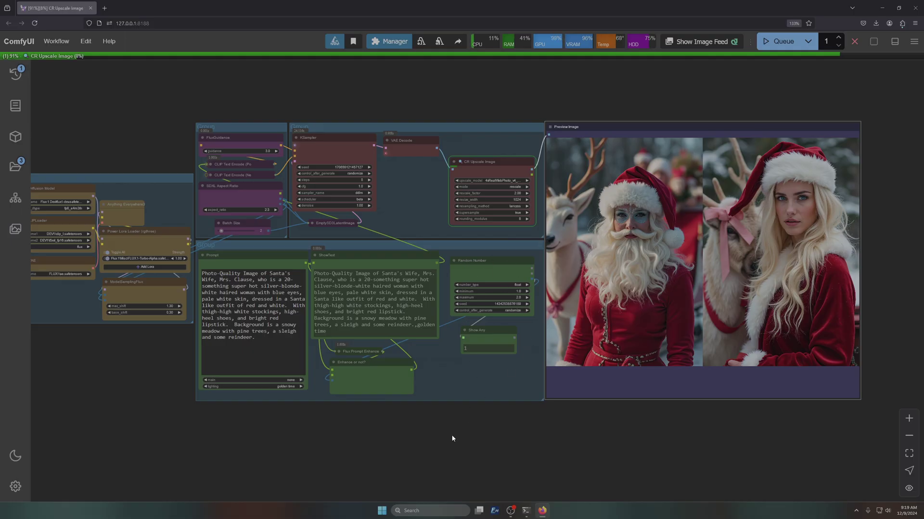
Connect Show Any's output to the input of the "Enhance or not?" switch and place Show Any directly beside that node
scroll(443, 458, up, 7)
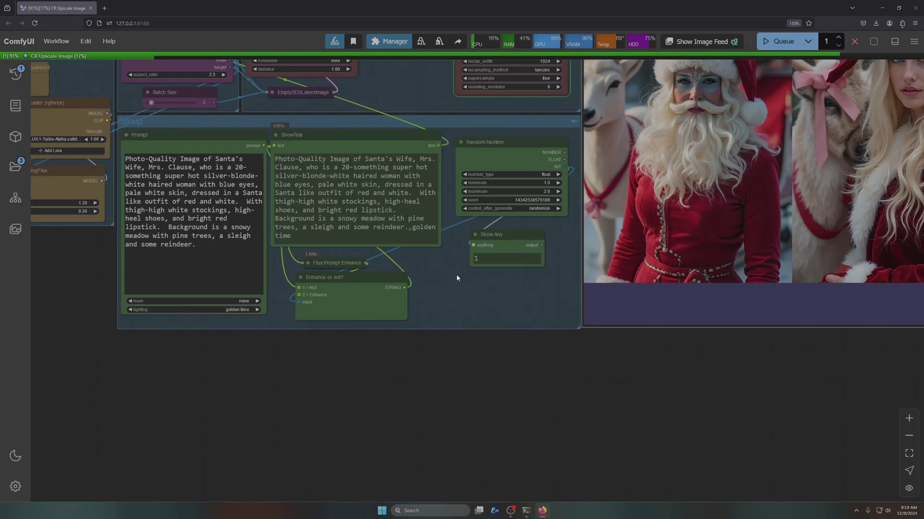
drag(497, 203, 460, 250)
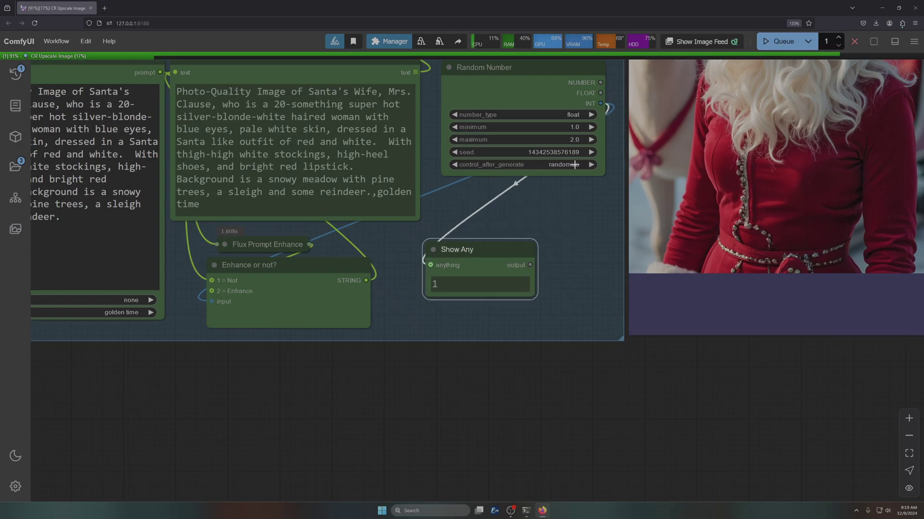
drag(529, 265, 213, 302)
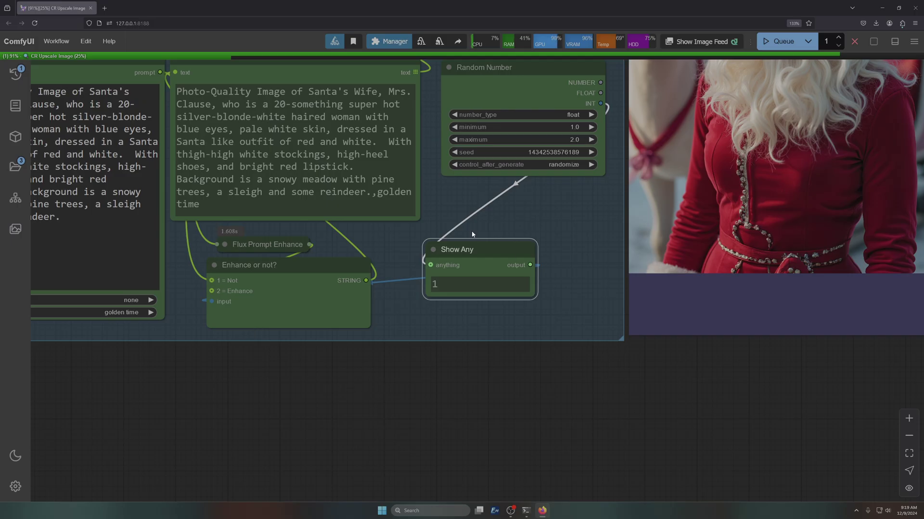
drag(468, 254, 426, 281)
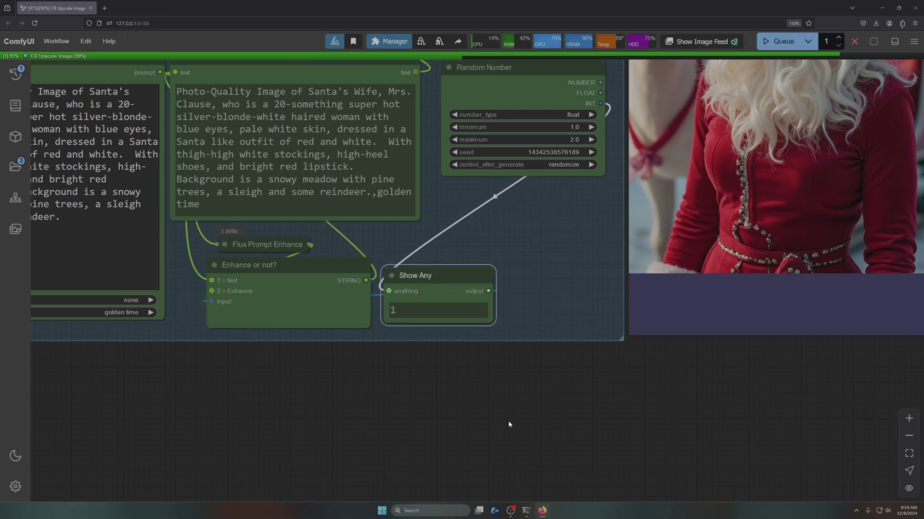
scroll(508, 414, down, 2)
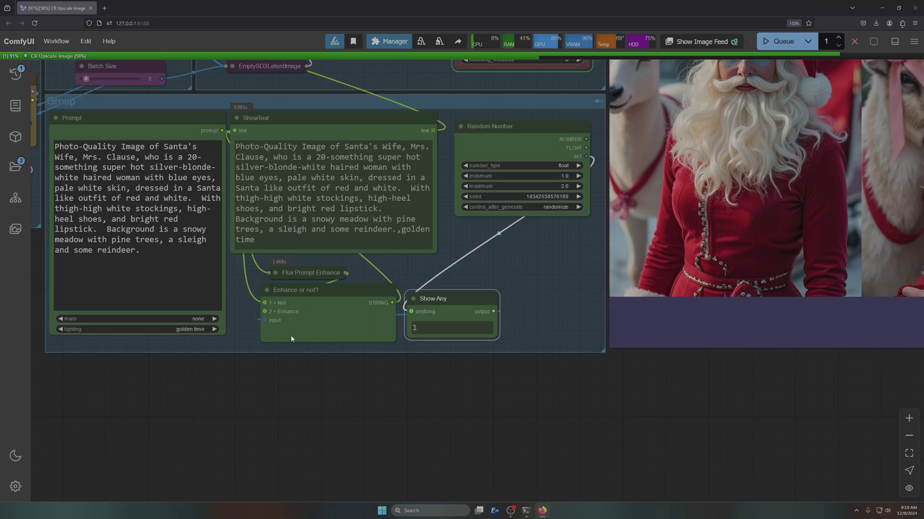
scroll(336, 401, down, 5)
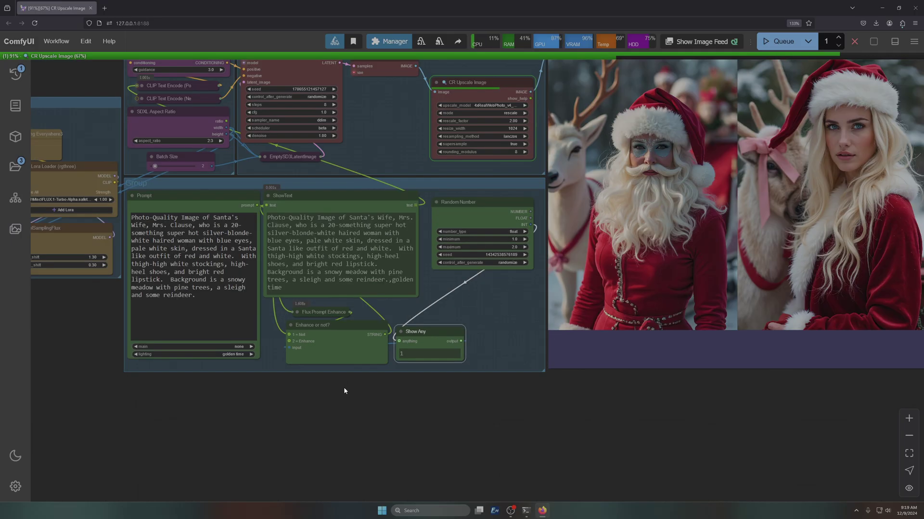
drag(555, 423, 522, 422)
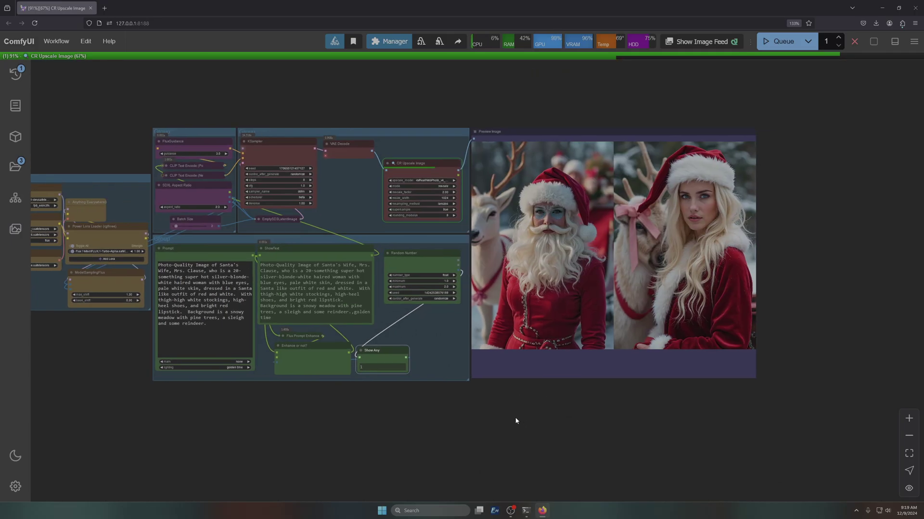